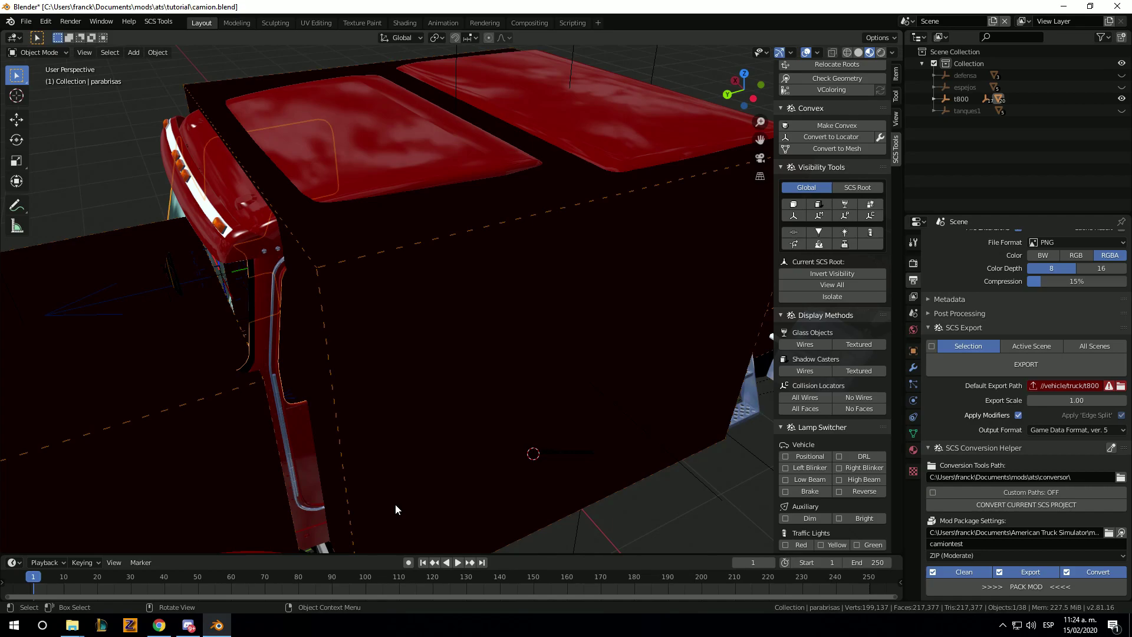
Point the SCS Project Base Path at the mods\ats\tutorial folder holding the t800 project.
scroll(461, 407, "down", 2)
scroll(461, 400, "down", 2)
scroll(461, 401, "down", 2)
scroll(463, 401, "down", 2)
middle_click_drag(467, 404, 494, 386)
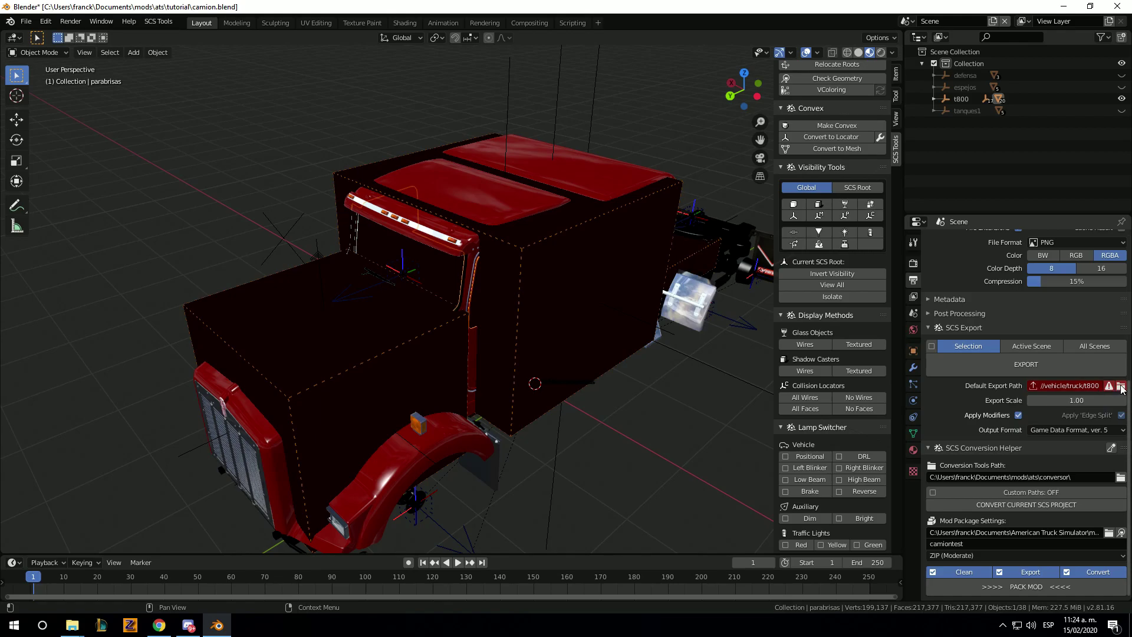
left_click(912, 244)
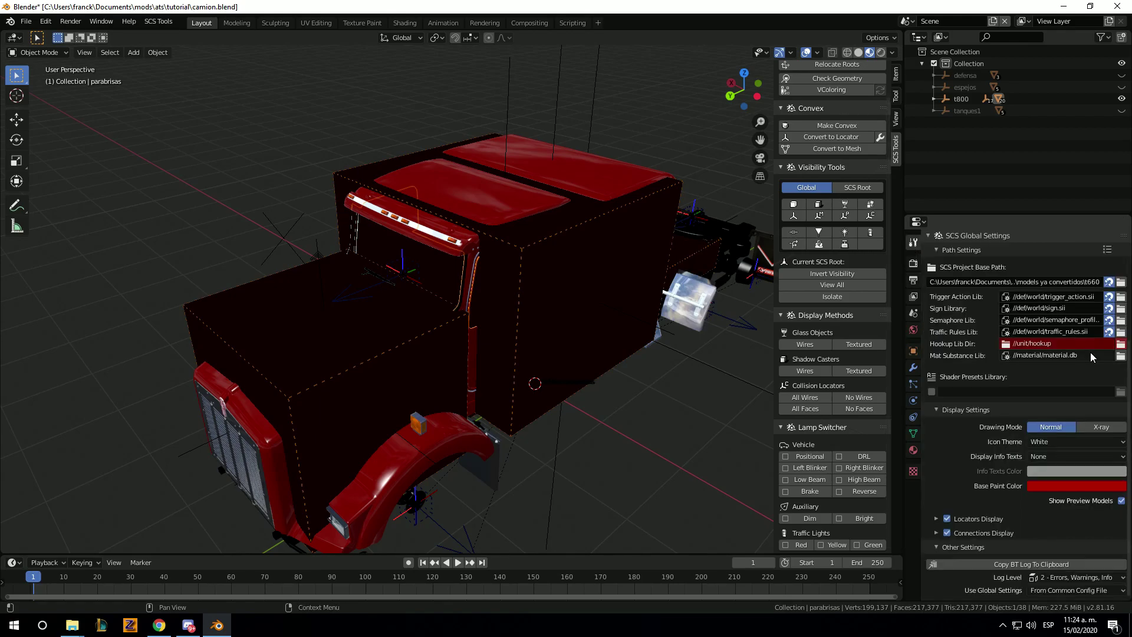
left_click(1121, 282)
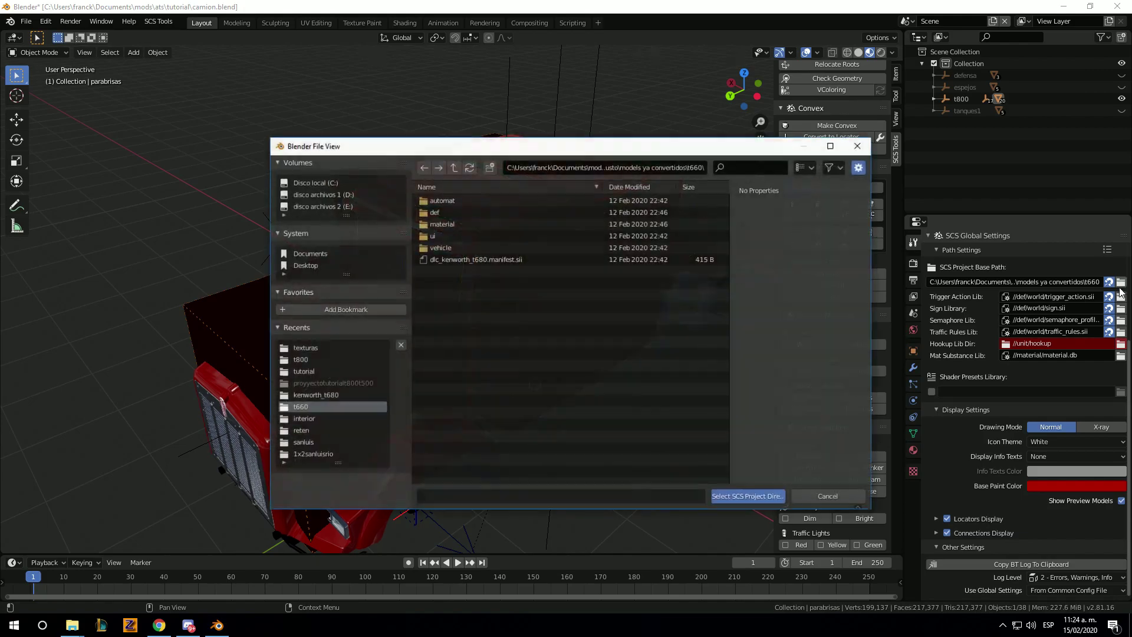
left_click(306, 349)
left_click(455, 166)
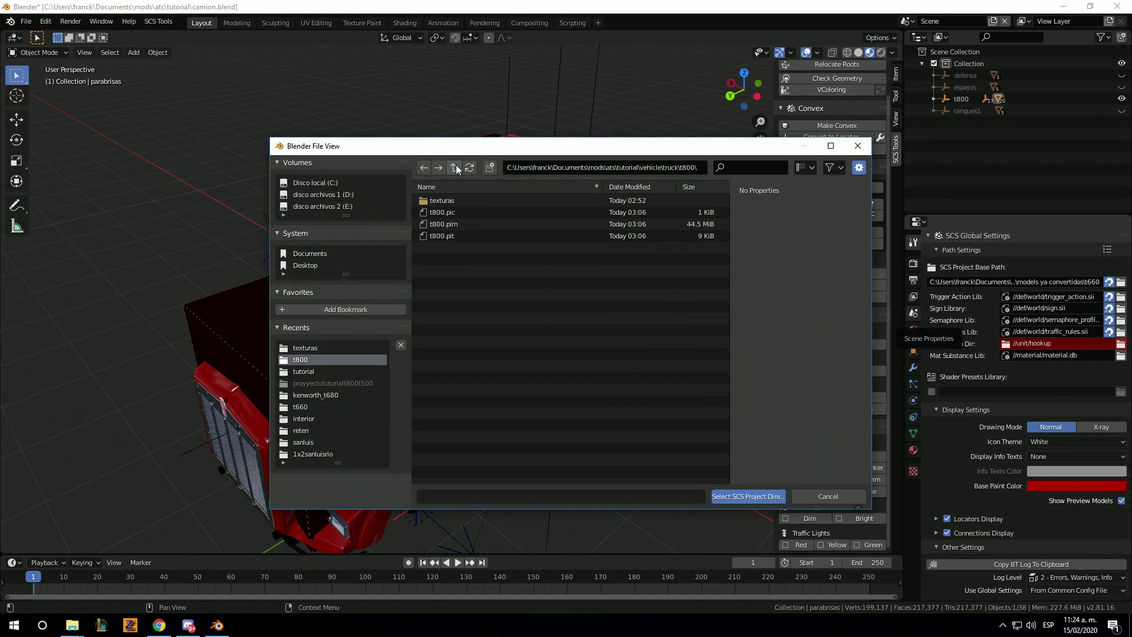
left_click(455, 166)
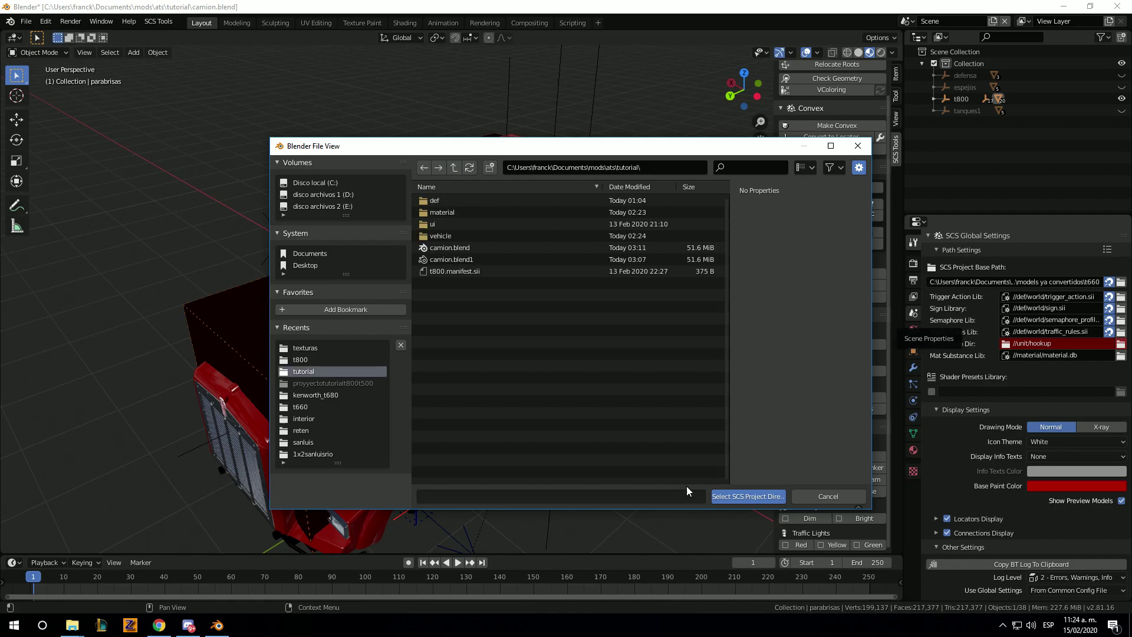
left_click(724, 496)
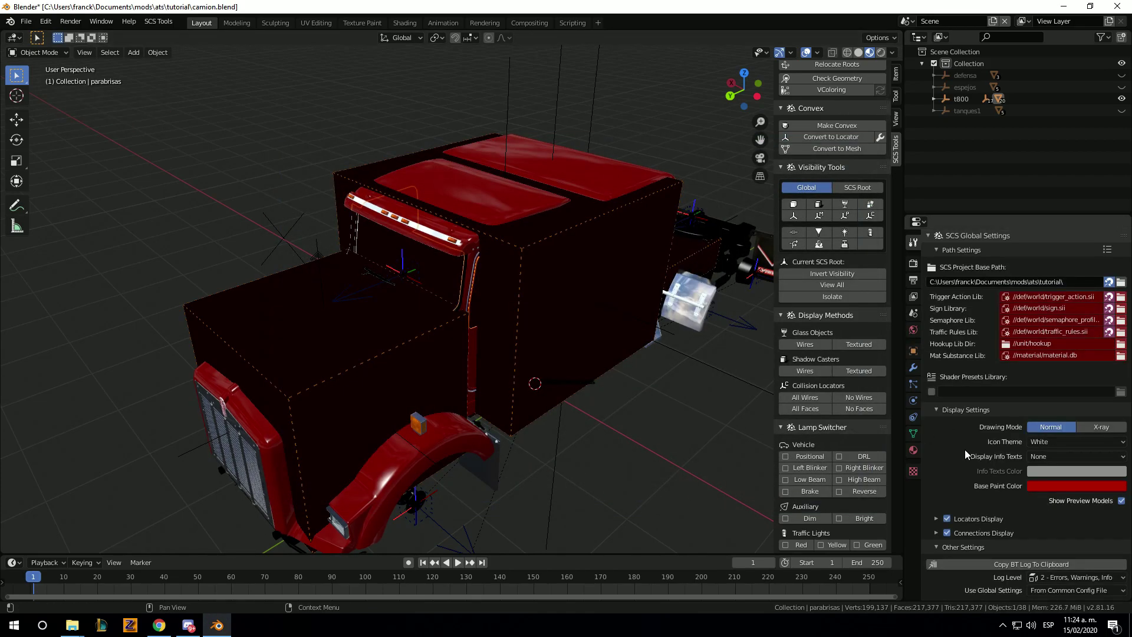
left_click(913, 279)
Orbit to a high front-left view of the cab, selecting the chrome step chasiscromocasas.
scroll(1051, 423, "down", 4)
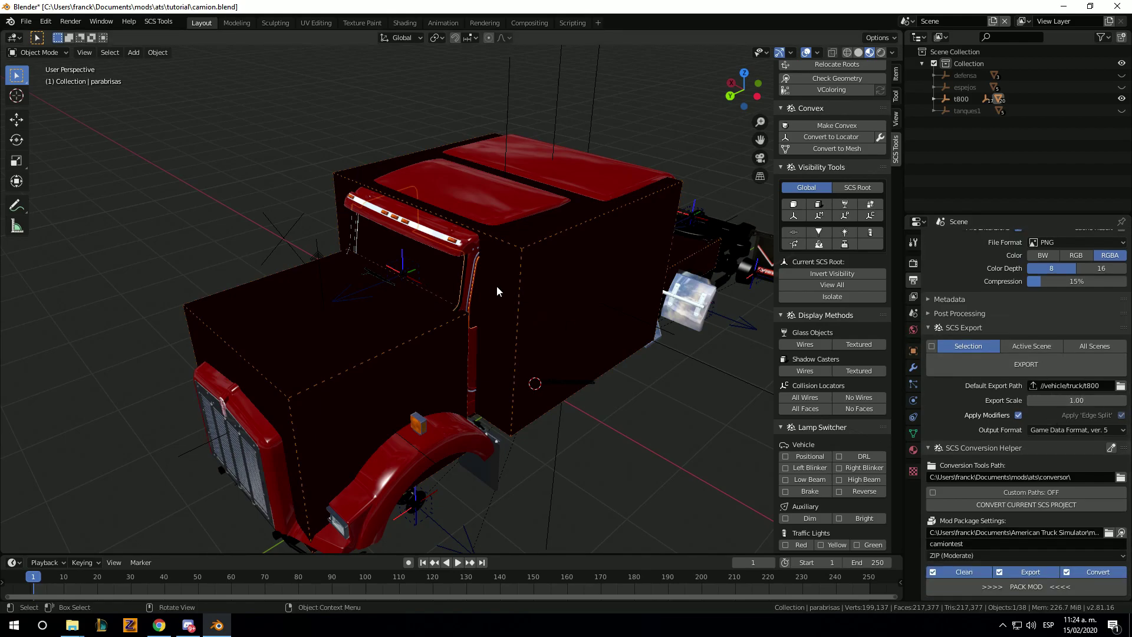
middle_click_drag(546, 338, 596, 405)
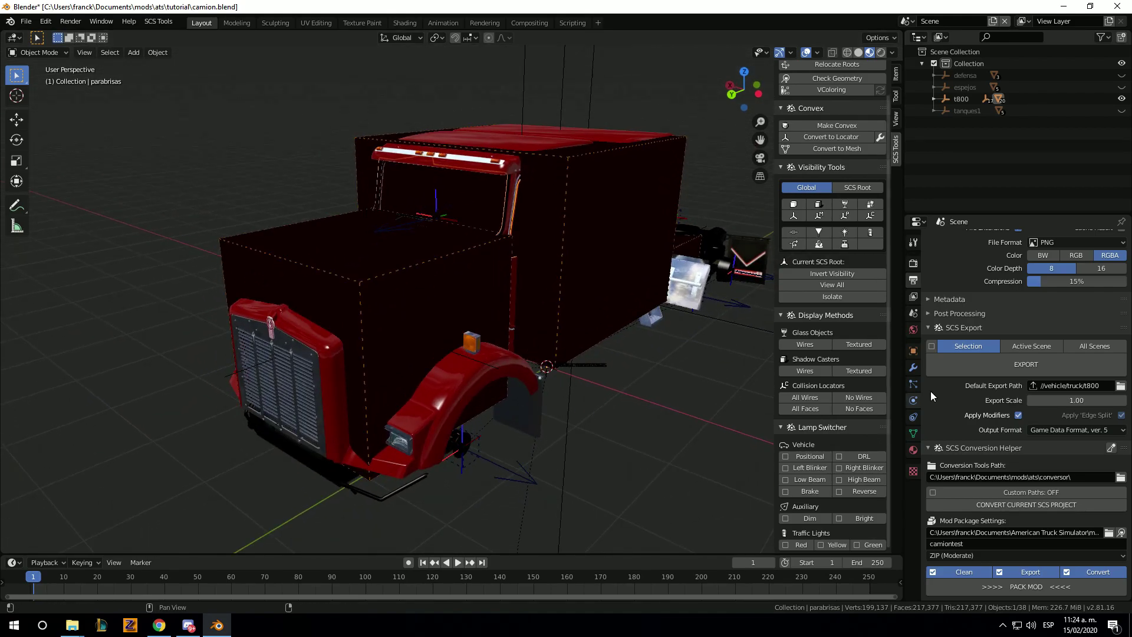
mouse_move(614, 396)
middle_mouse_down()
mouse_move(587, 396)
mouse_move(631, 405)
mouse_move(558, 391)
mouse_move(574, 366)
middle_mouse_up()
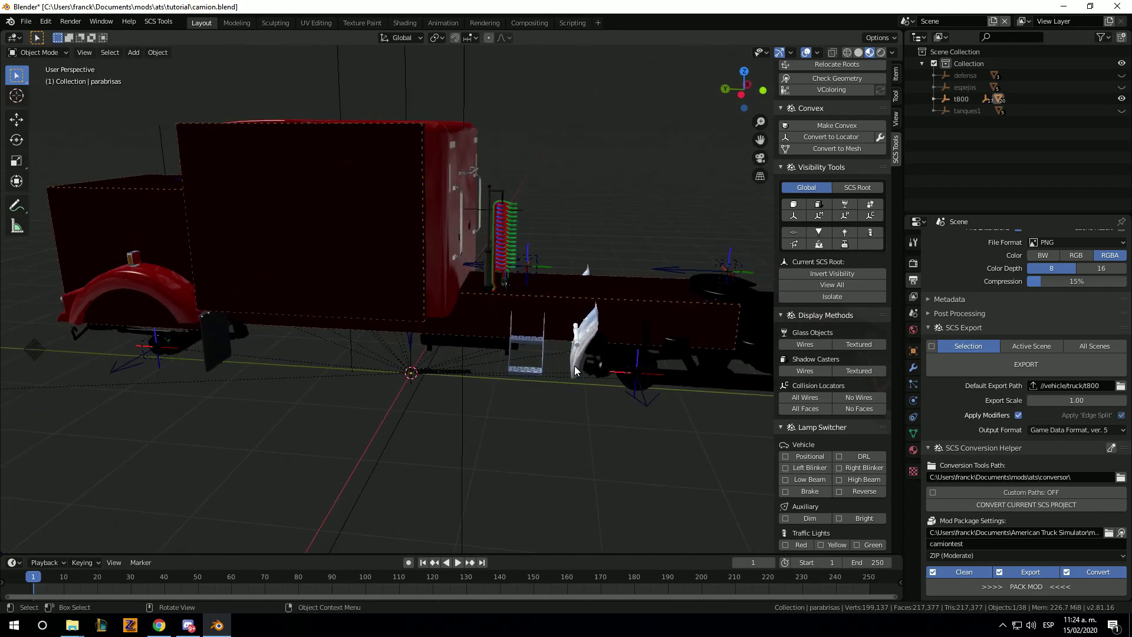
left_click(527, 360)
middle_click_drag(457, 390, 539, 397)
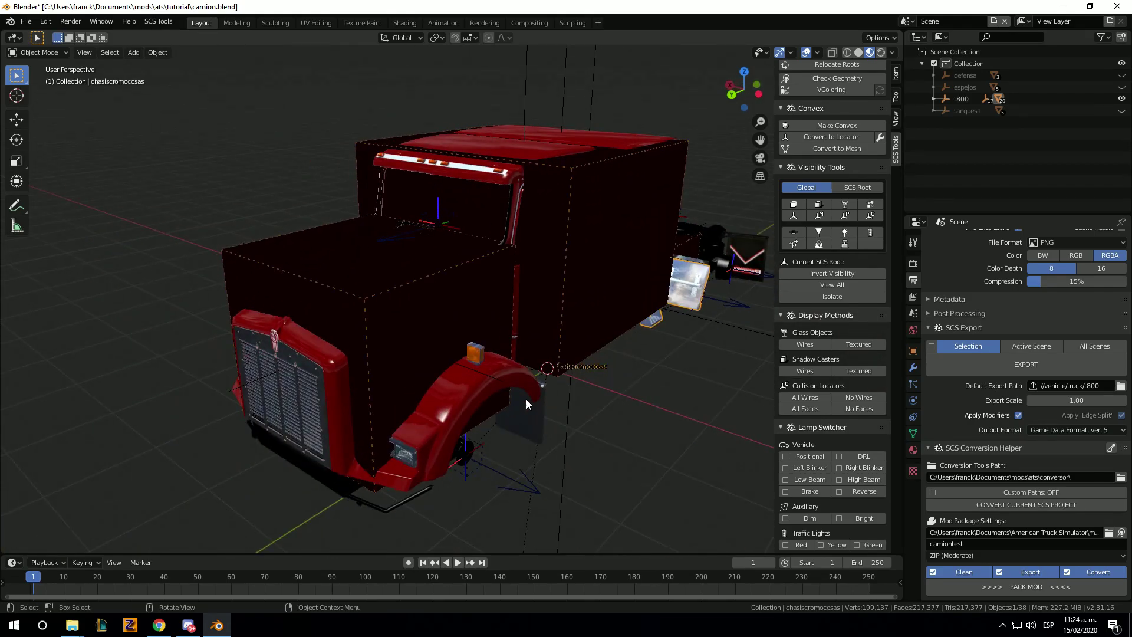
middle_click_drag(524, 323, 503, 341)
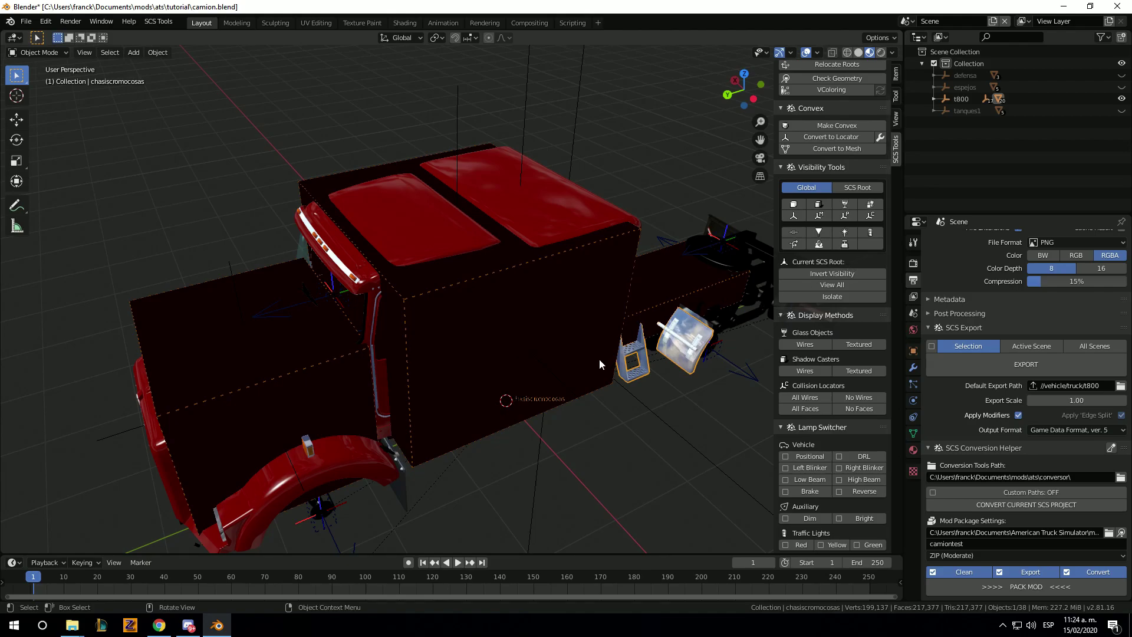
Expand t800 in the Outliner and hide collision shells cl, cl.001 and cl.002, zooming to the door.
left_click(933, 99)
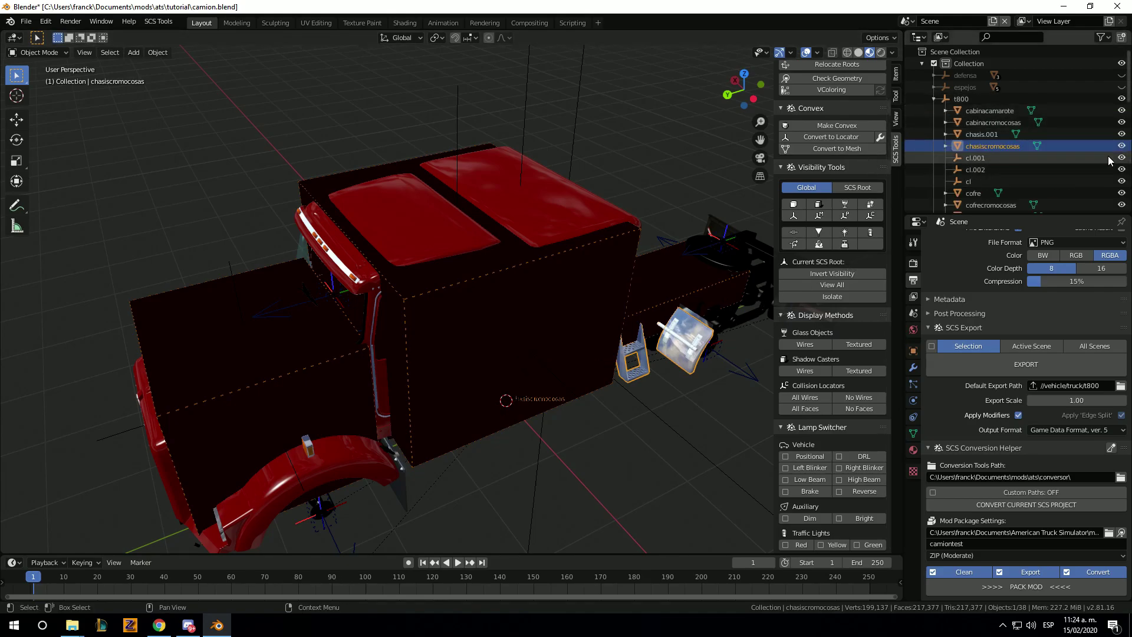
left_click_drag(1121, 157, 1122, 182)
scroll(344, 354, "up", 5)
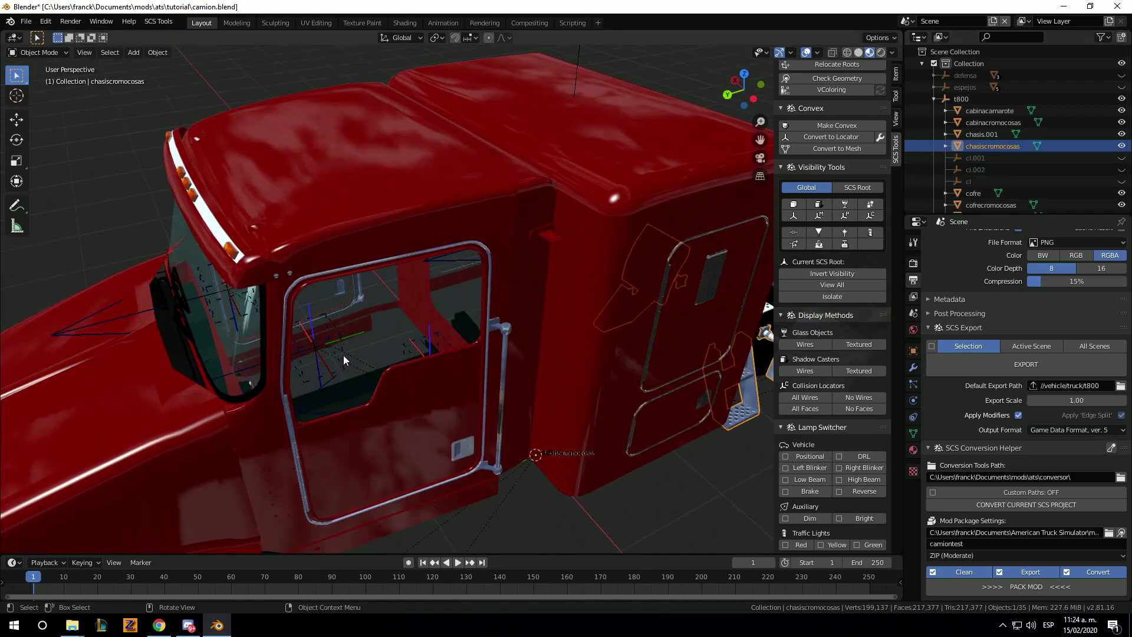
left_click(314, 344)
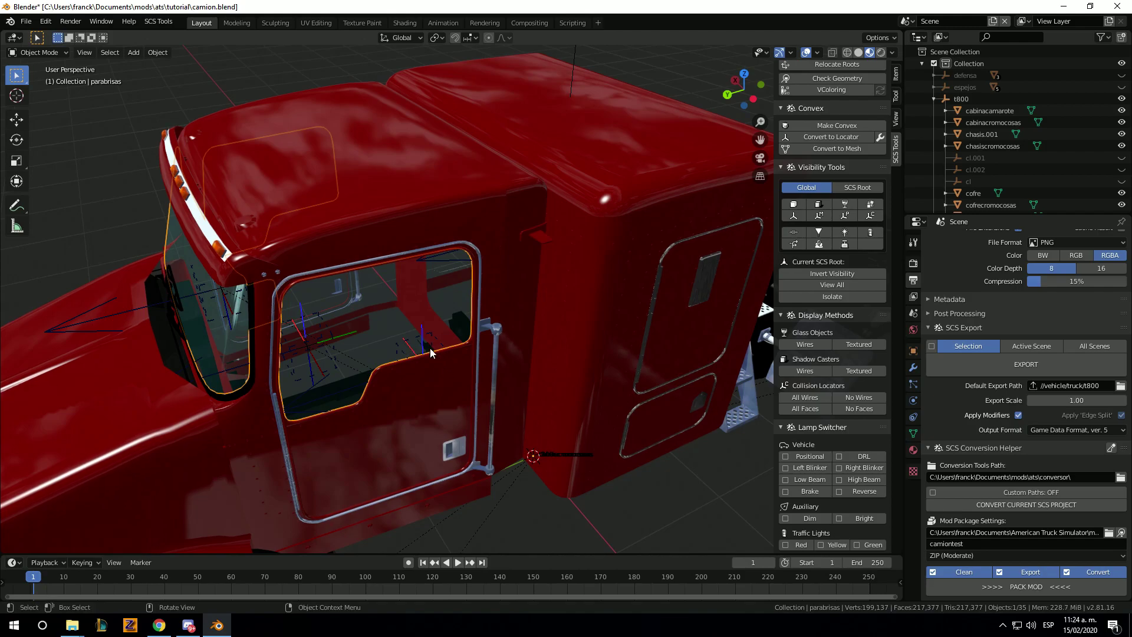
scroll(1055, 201, "down", 7)
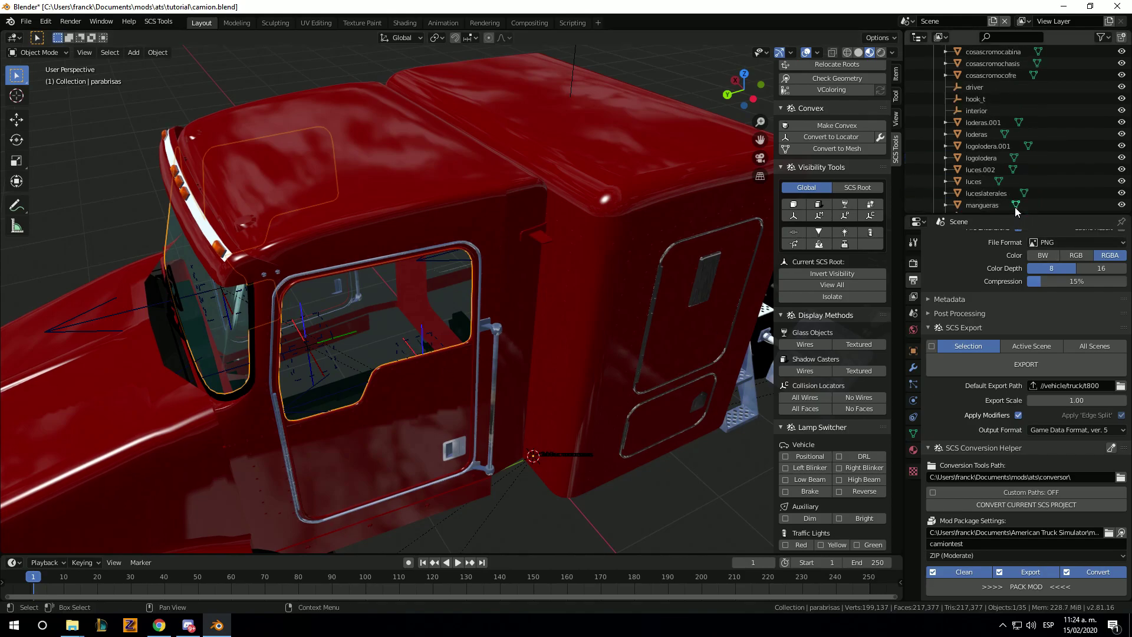
scroll(996, 154, "down", 2)
scroll(995, 171, "down", 3)
scroll(992, 189, "down", 3)
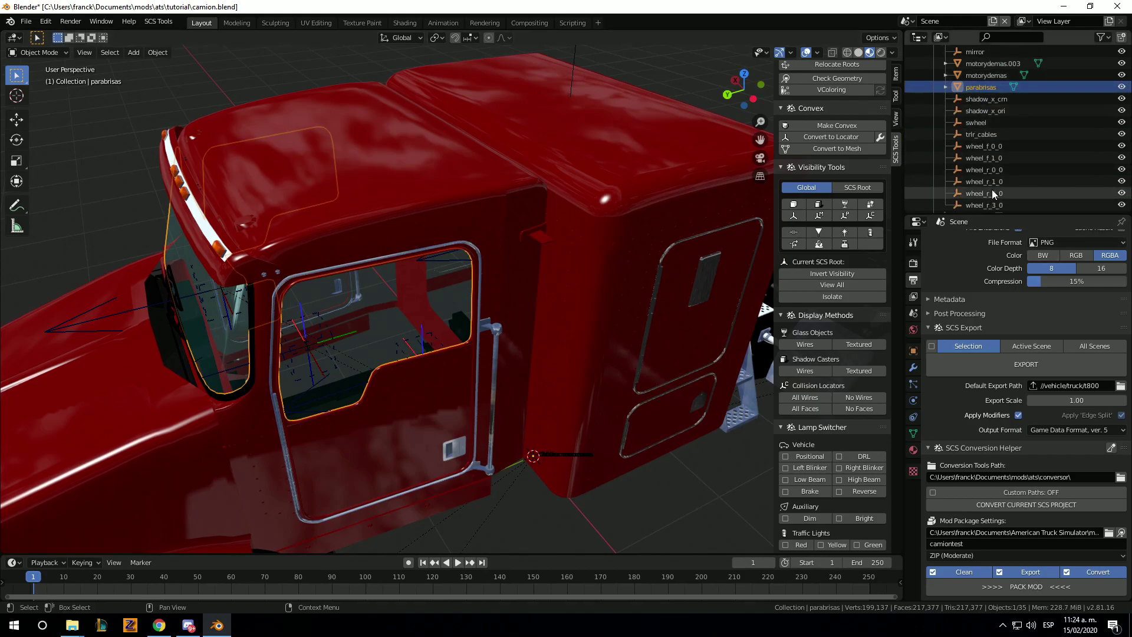
scroll(989, 207, "down", 3)
scroll(989, 204, "up", 5)
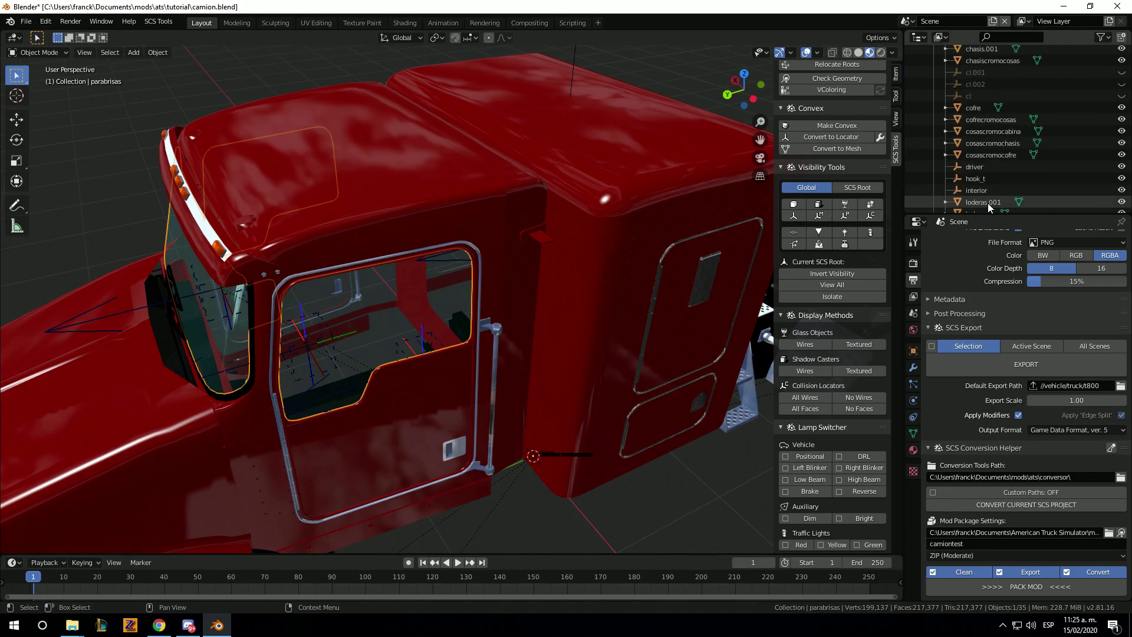
Delete the old driver locator from the truck.
left_click(972, 168)
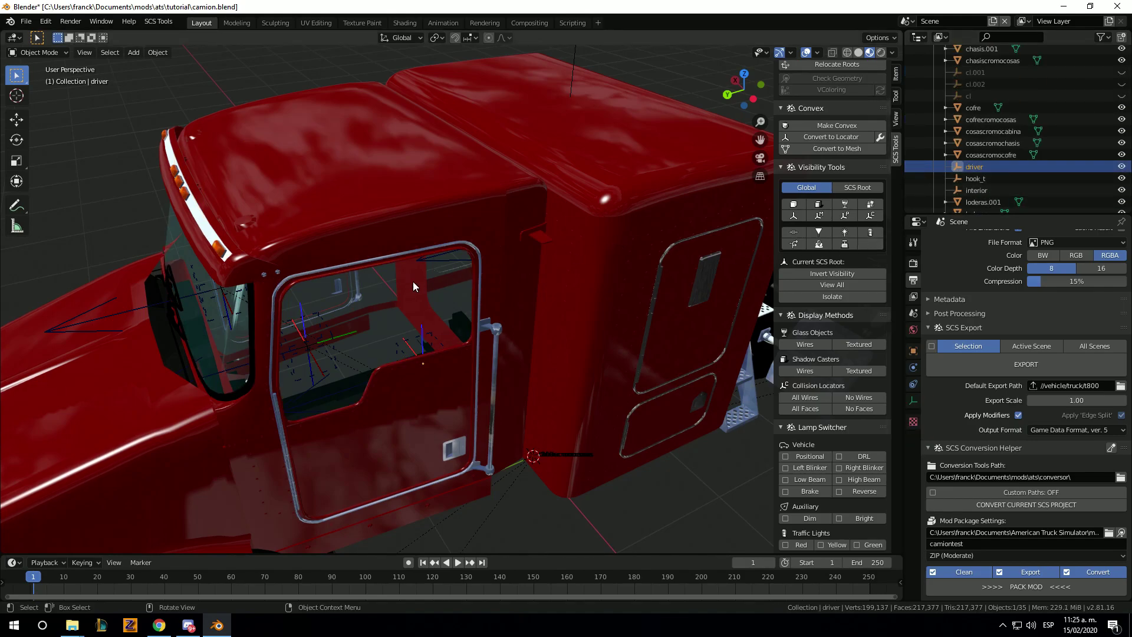
mouse_move(412, 281)
middle_mouse_down()
mouse_move(472, 267)
mouse_move(455, 267)
middle_mouse_up()
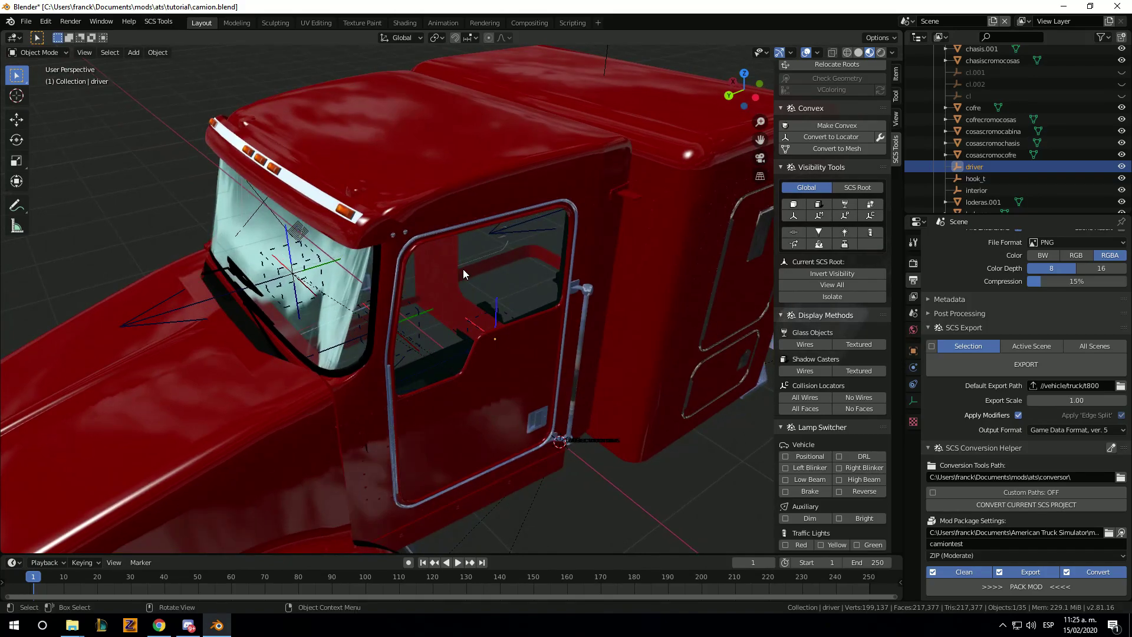
key("Delete")
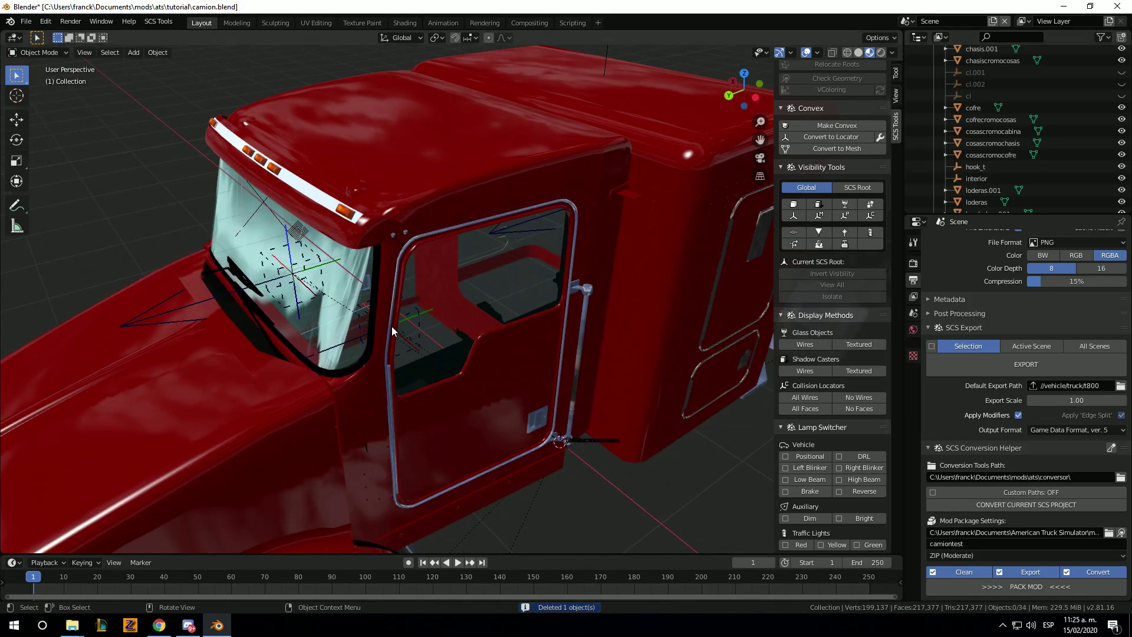
Delete the swheel object as well.
left_click(391, 327)
scroll(1053, 193, "down", 5)
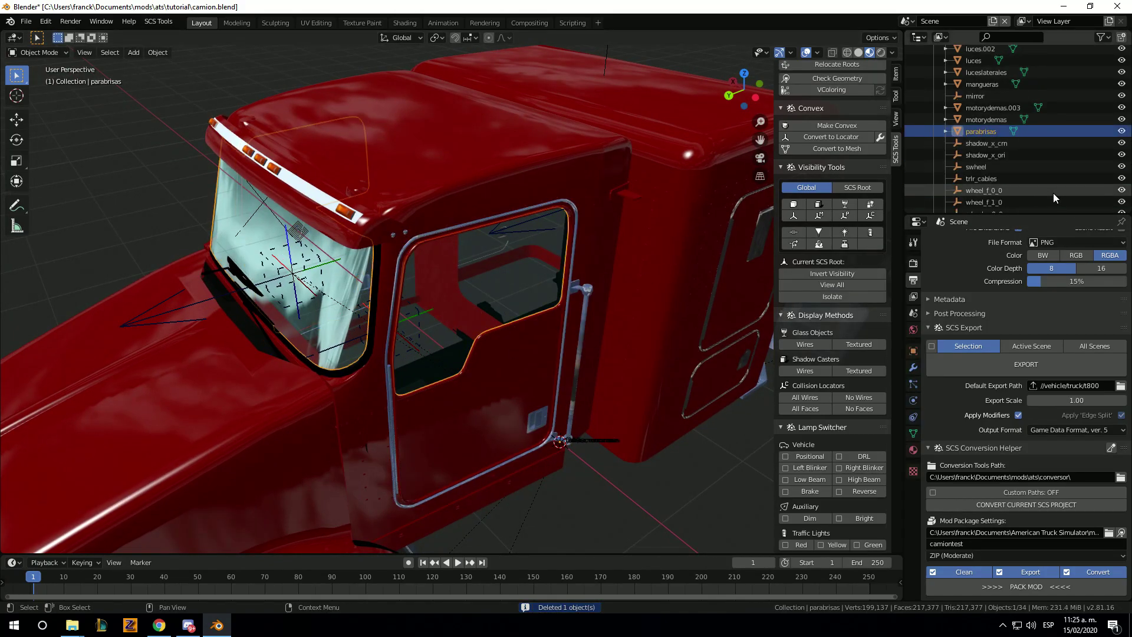
scroll(1053, 193, "down", 5)
left_click(977, 107)
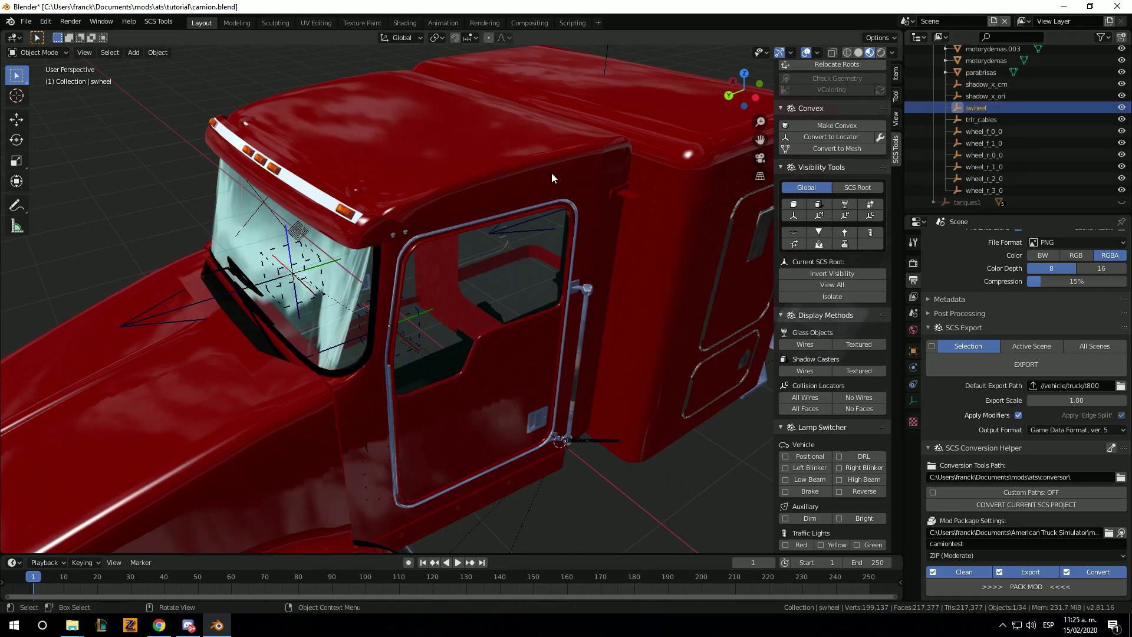
key("Delete")
Inspect the windshield parabrisas and the mirror object by selecting them.
scroll(415, 338, "up", 3)
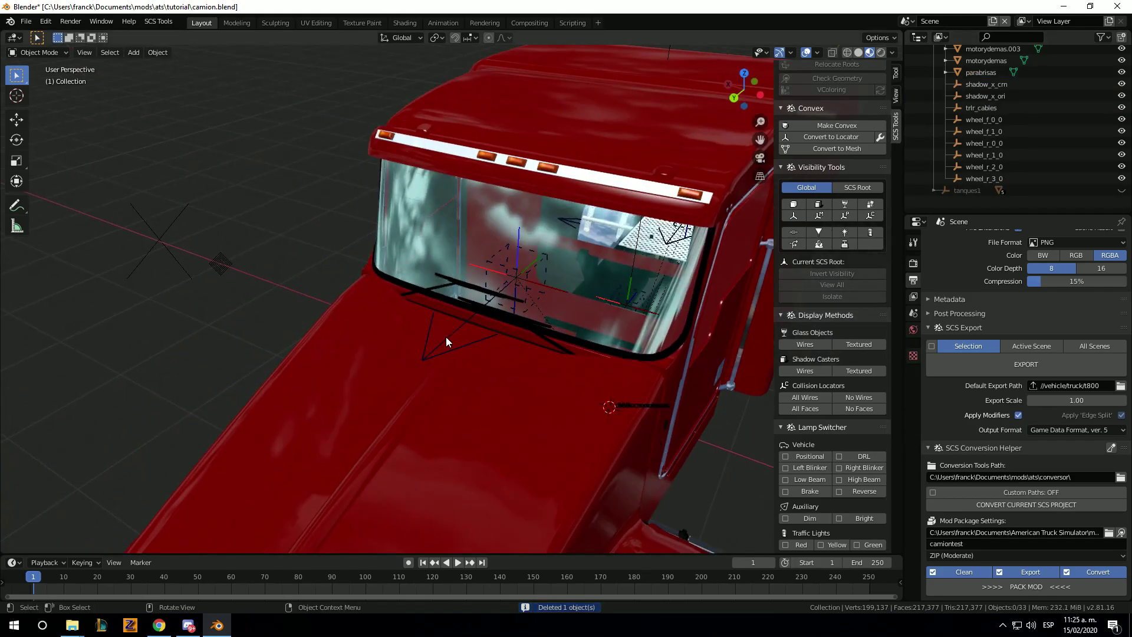
left_click(518, 283)
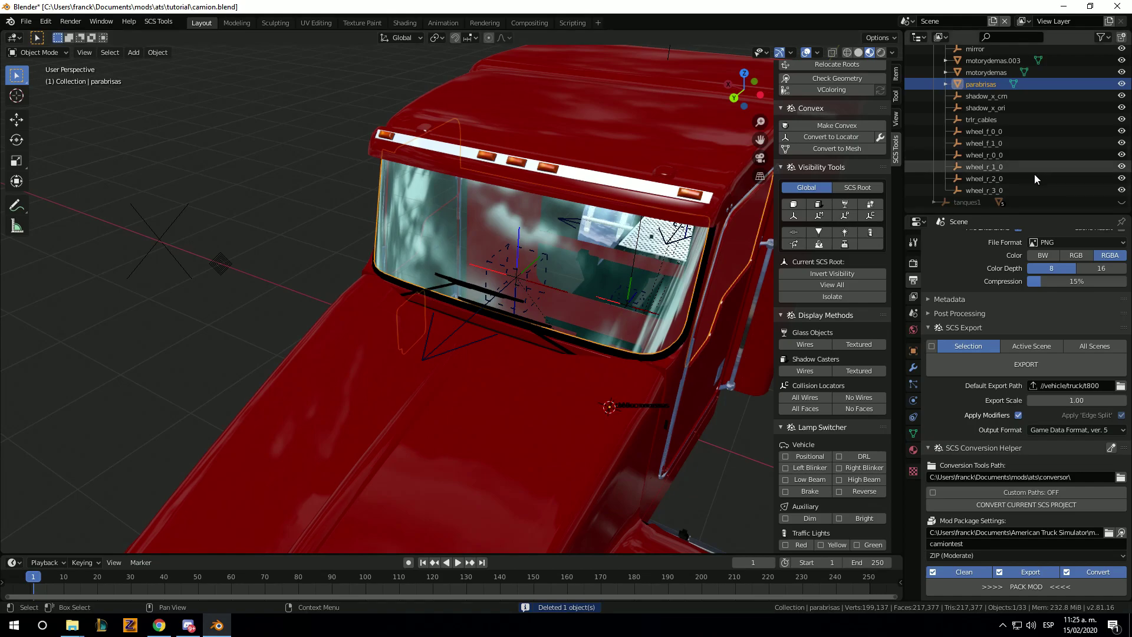
scroll(1012, 195, "up", 4)
scroll(1001, 161, "up", 4)
left_click(981, 147)
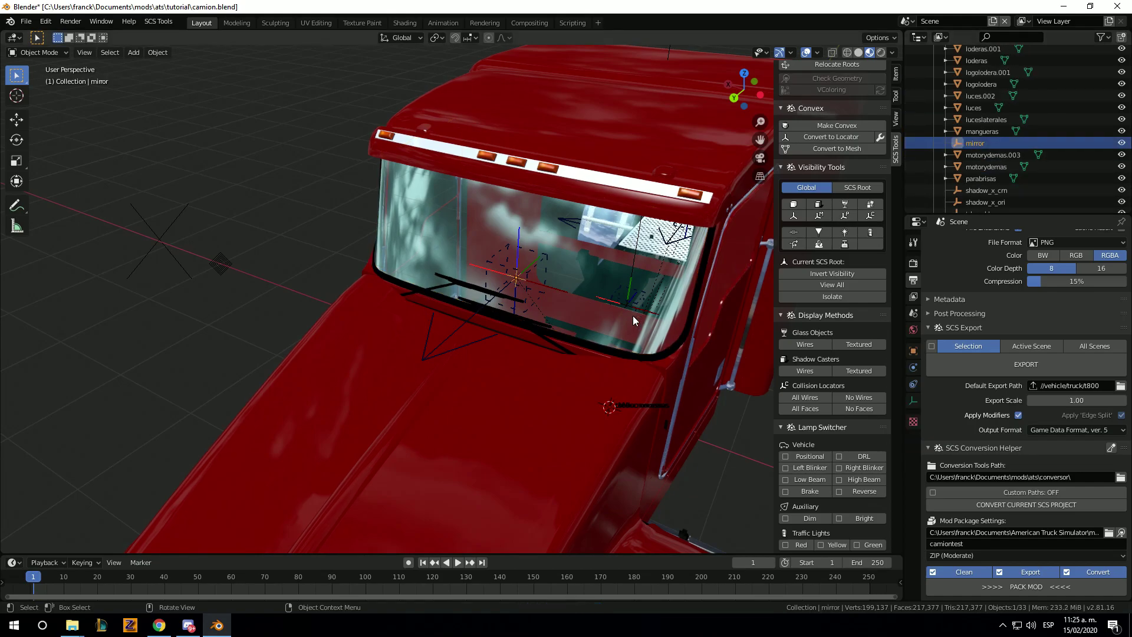
scroll(632, 316, "down", 5)
Orbit from a frontal to a side view of the cab, reselecting the windshield.
mouse_move(370, 328)
middle_mouse_down()
mouse_move(418, 336)
mouse_move(323, 316)
mouse_move(333, 302)
mouse_move(421, 302)
middle_mouse_up()
scroll(336, 316, "up", 3)
scroll(336, 316, "up", 3)
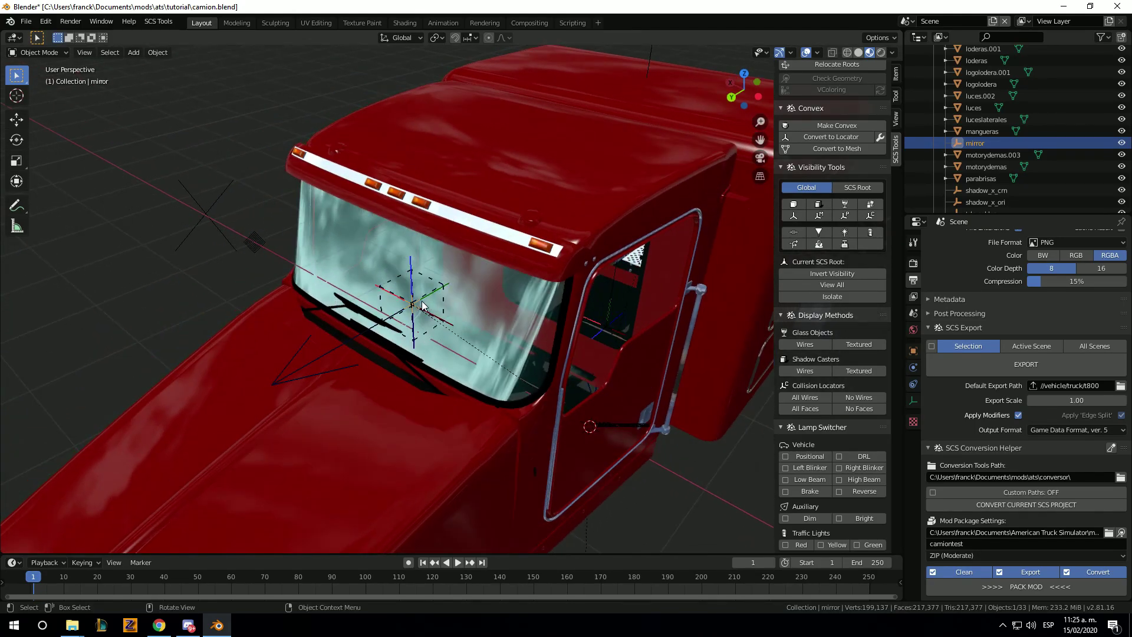
left_click(421, 302)
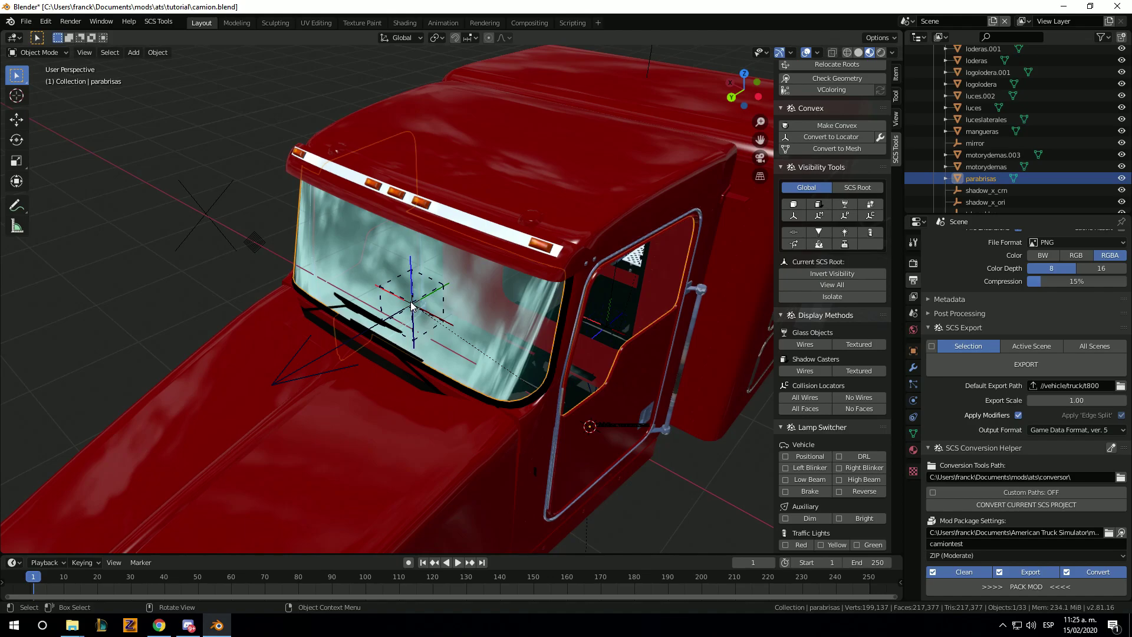
left_click(706, 472)
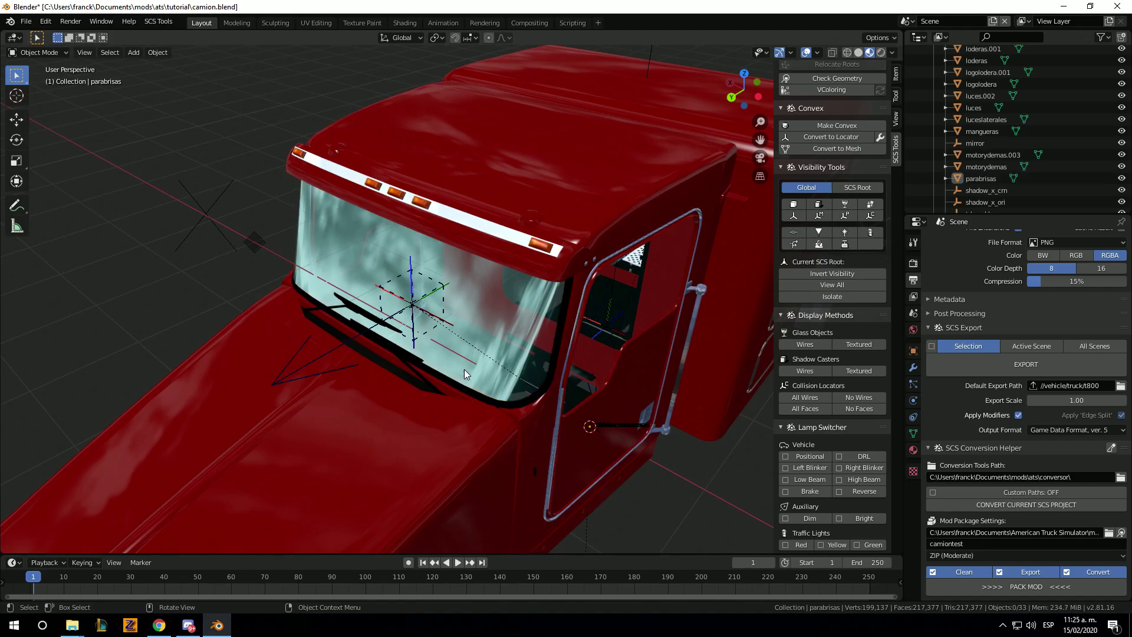
left_click(412, 304)
mouse_move(412, 304)
middle_mouse_down()
mouse_move(583, 394)
mouse_move(449, 422)
mouse_move(503, 412)
middle_mouse_up()
scroll(583, 394, "down", 3)
scroll(430, 304, "up", 3)
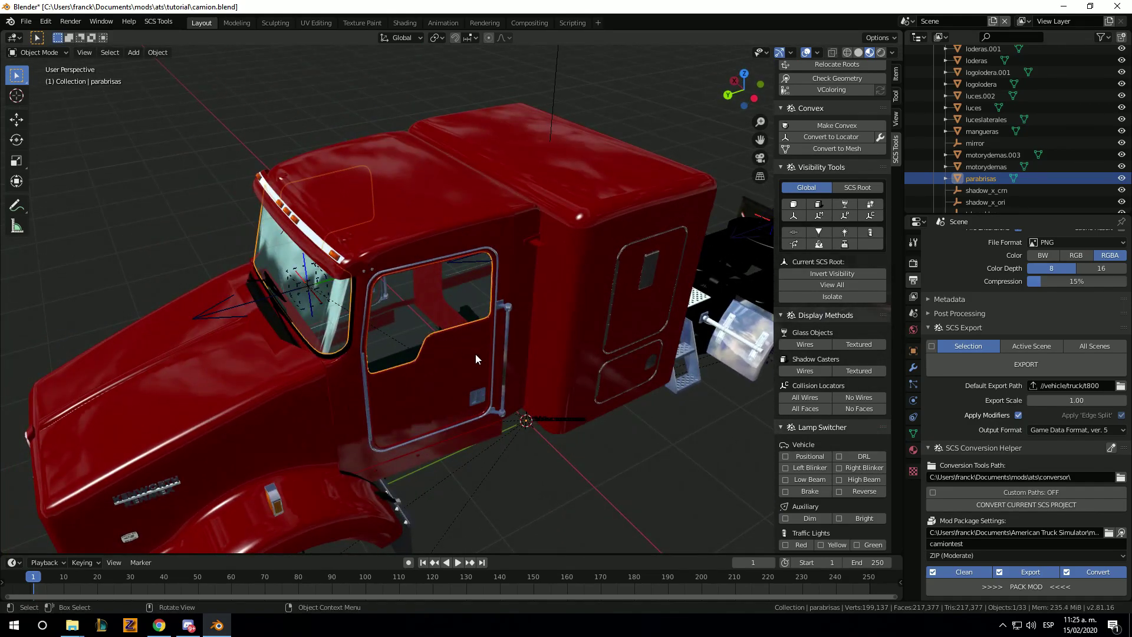
Select cabinacamarote and review its truck material: truckpaint preset with bodybasic.tga base texture.
left_click(581, 272)
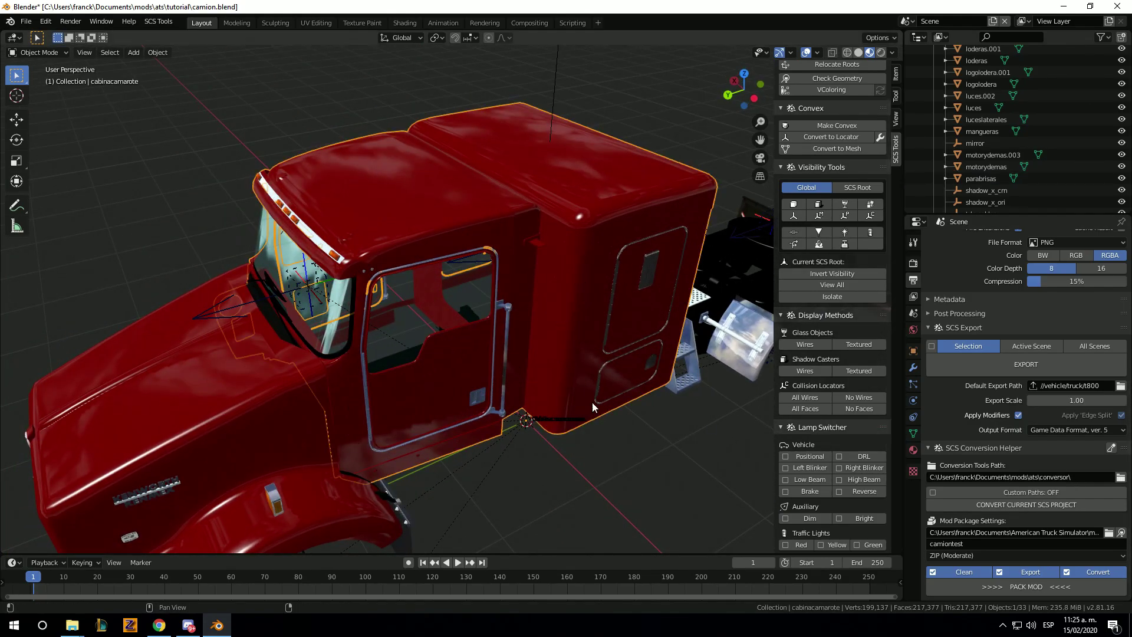
left_click(913, 450)
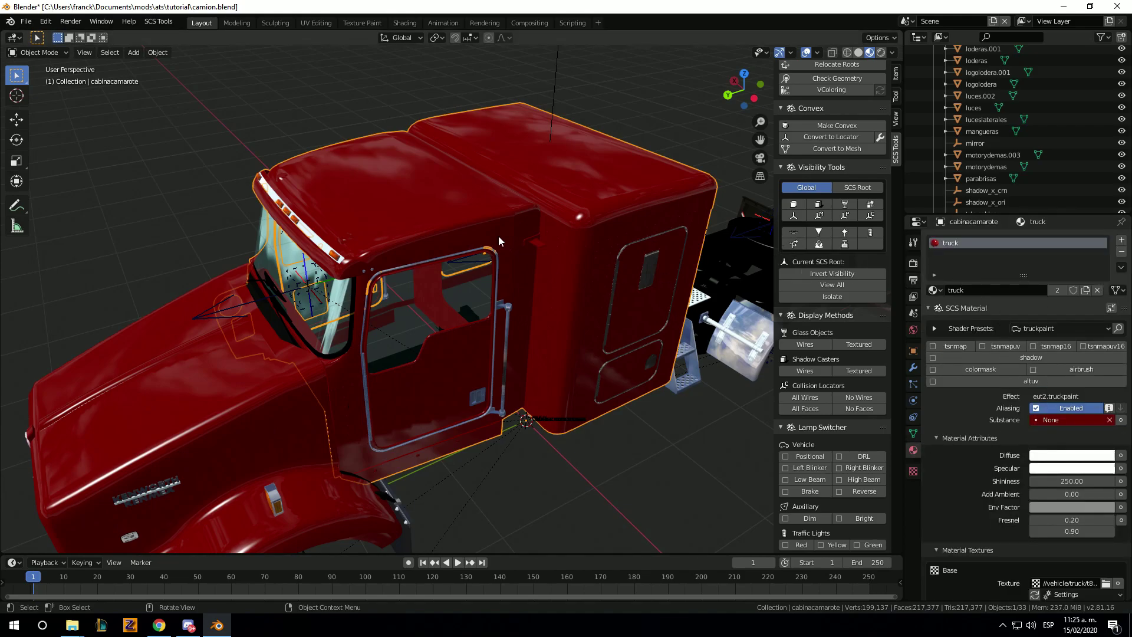
scroll(1102, 296, "down", 3)
scroll(1102, 296, "down", 2)
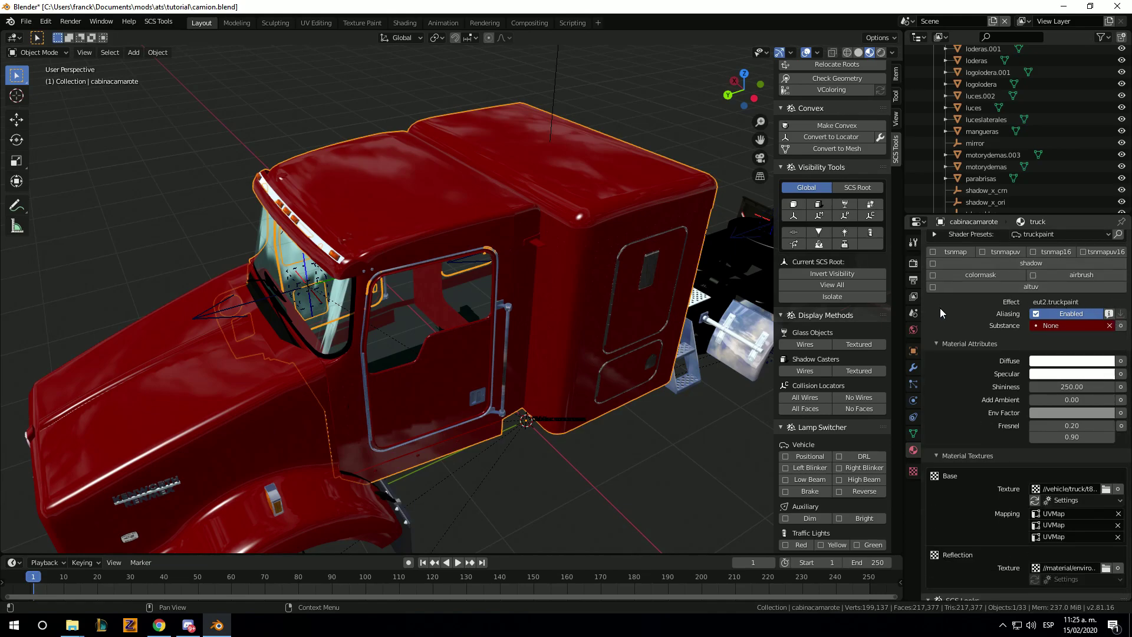
scroll(968, 350, "down", 3)
scroll(1020, 370, "down", 5)
scroll(996, 313, "up", 3)
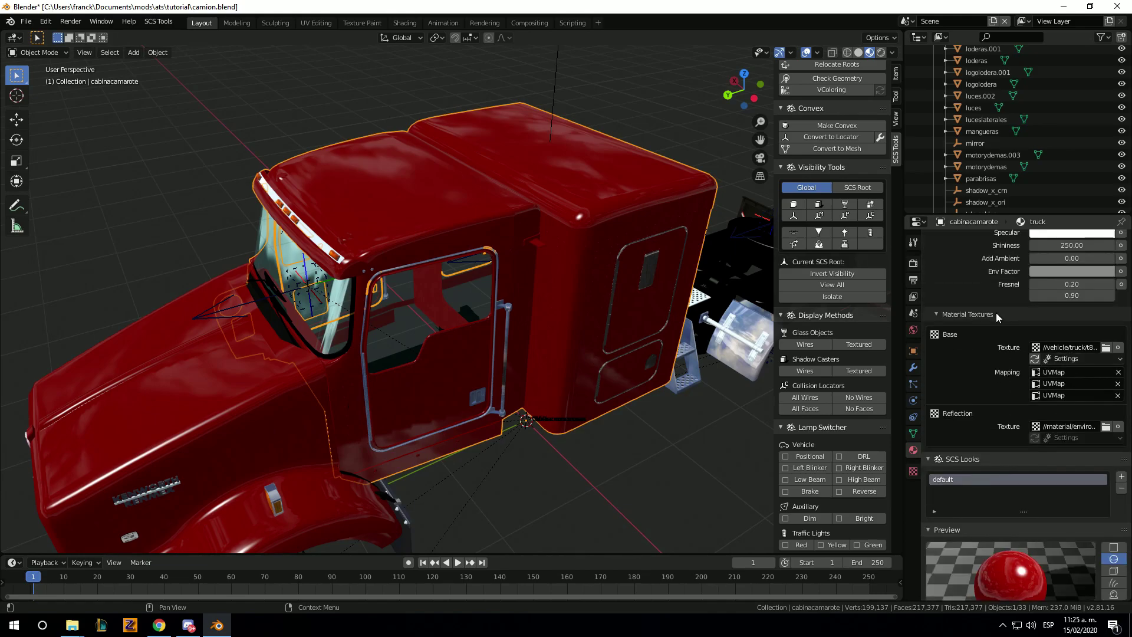
scroll(1028, 341, "up", 5)
scroll(982, 303, "up", 3)
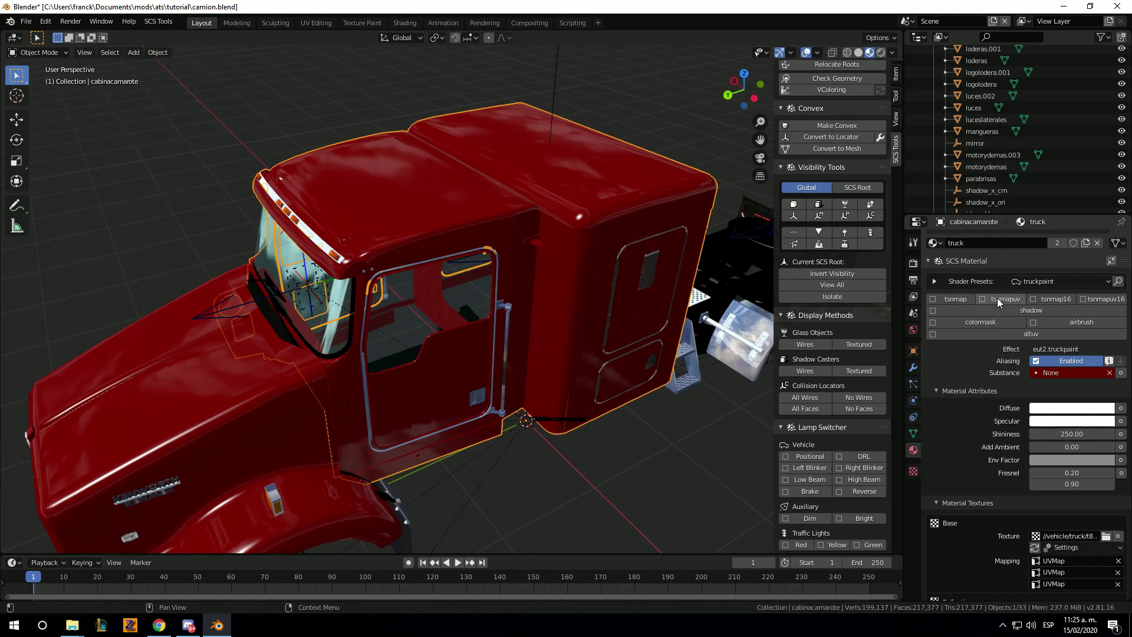
scroll(1011, 415, "down", 4)
scroll(1008, 409, "down", 3)
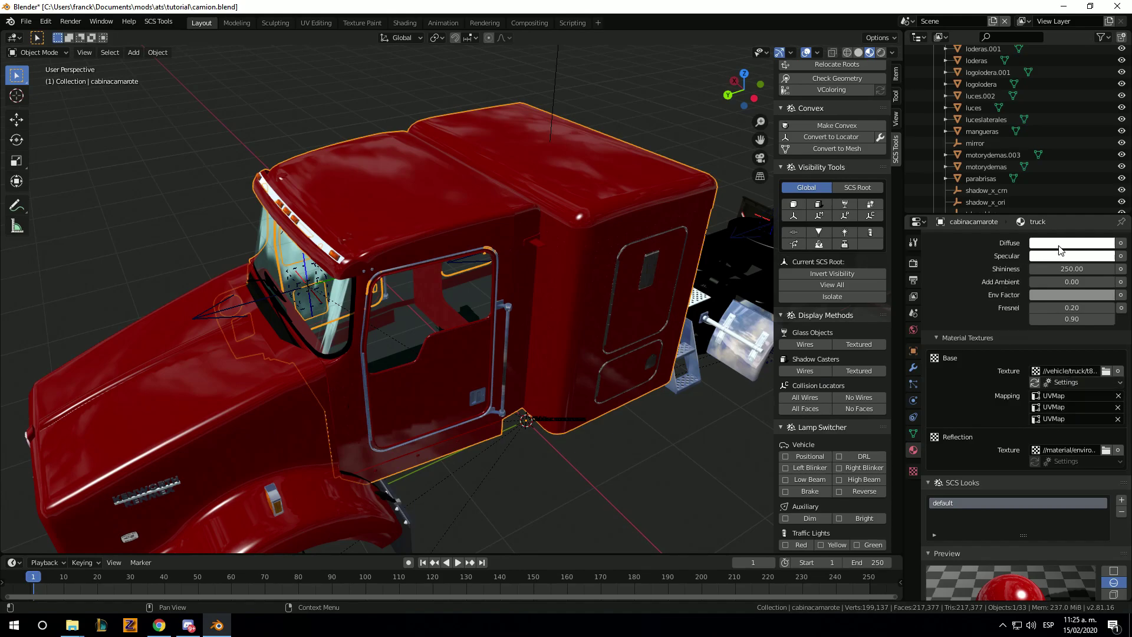
Lower the Value of the truck material's Diffuse colour and check its Specular colour.
left_click(1082, 245)
mouse_move(1108, 132)
left_mouse_down()
mouse_move(1108, 97)
mouse_move(1107, 112)
left_mouse_up()
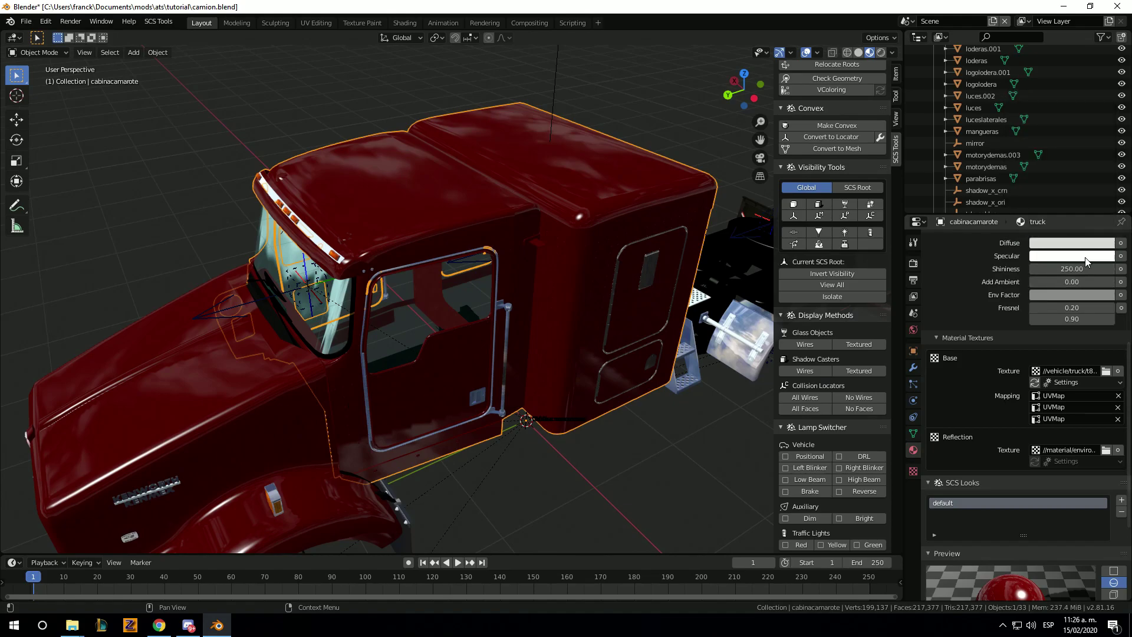
left_click(1086, 258)
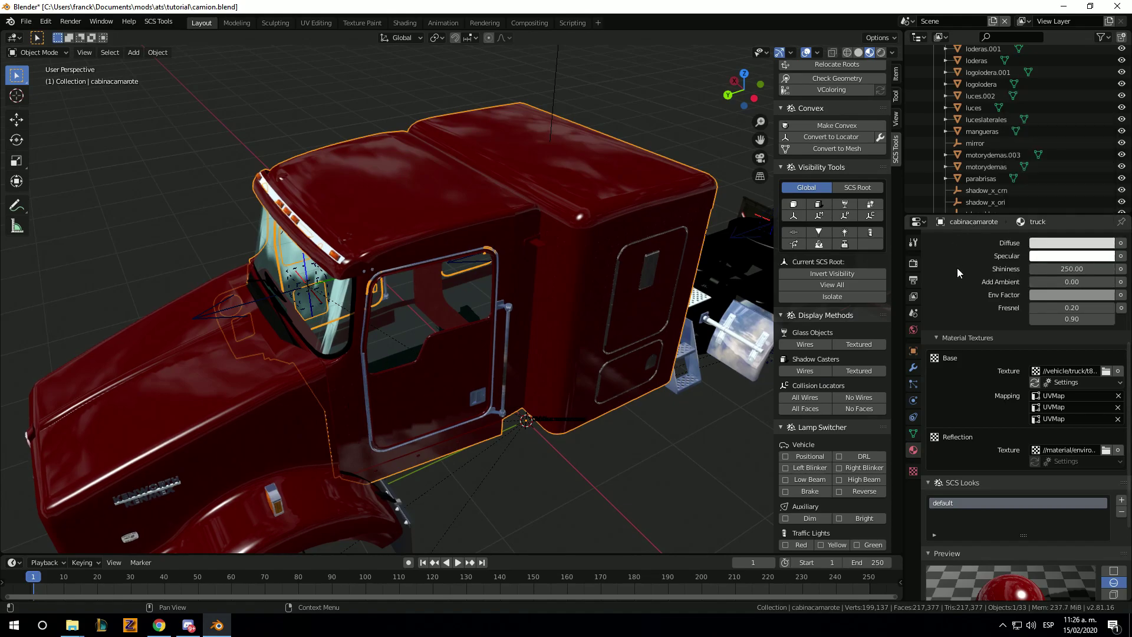
mouse_move(511, 265)
middle_mouse_down()
mouse_move(544, 253)
mouse_move(566, 224)
middle_mouse_up()
left_click(1100, 243)
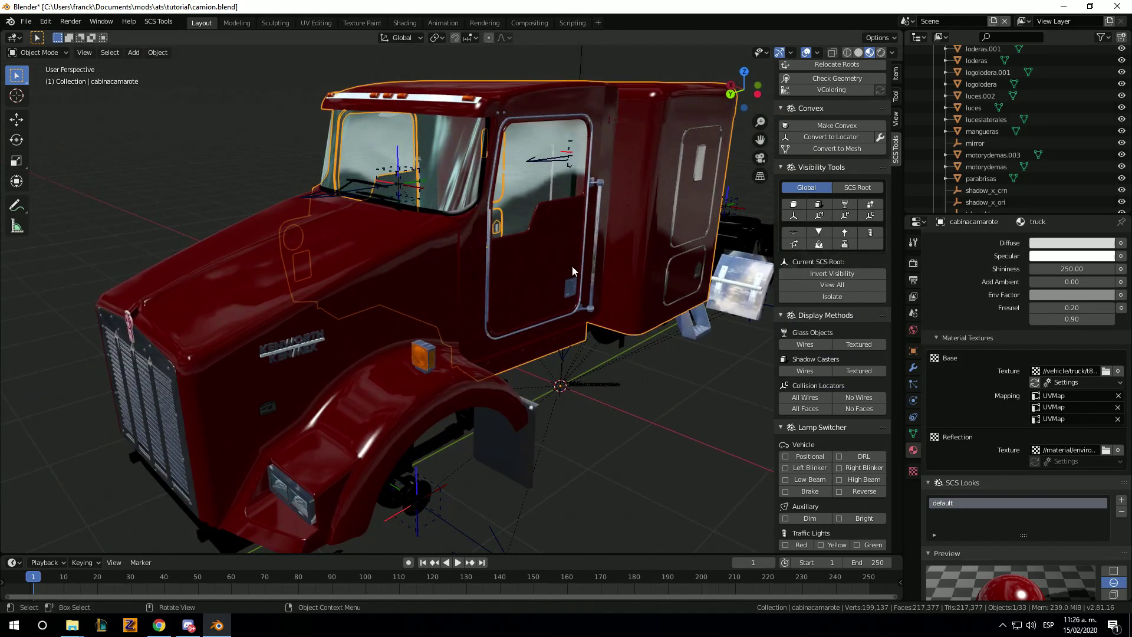
Darken the Diffuse colour of the chrome cromitp material on cosascromochasis.
left_click(727, 288)
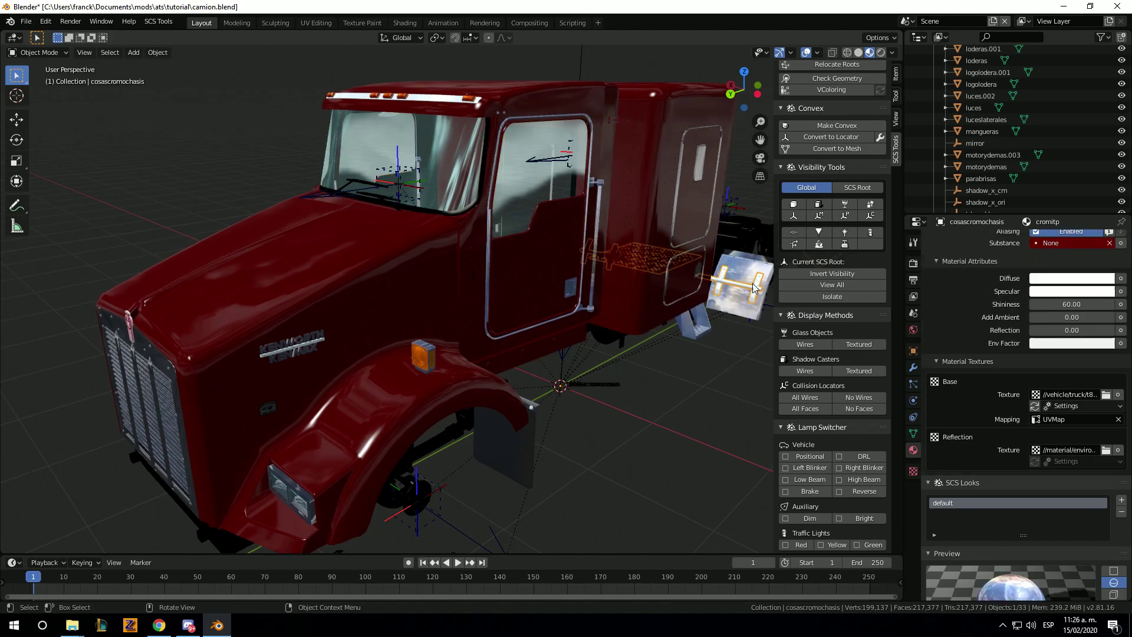
left_click(1072, 279)
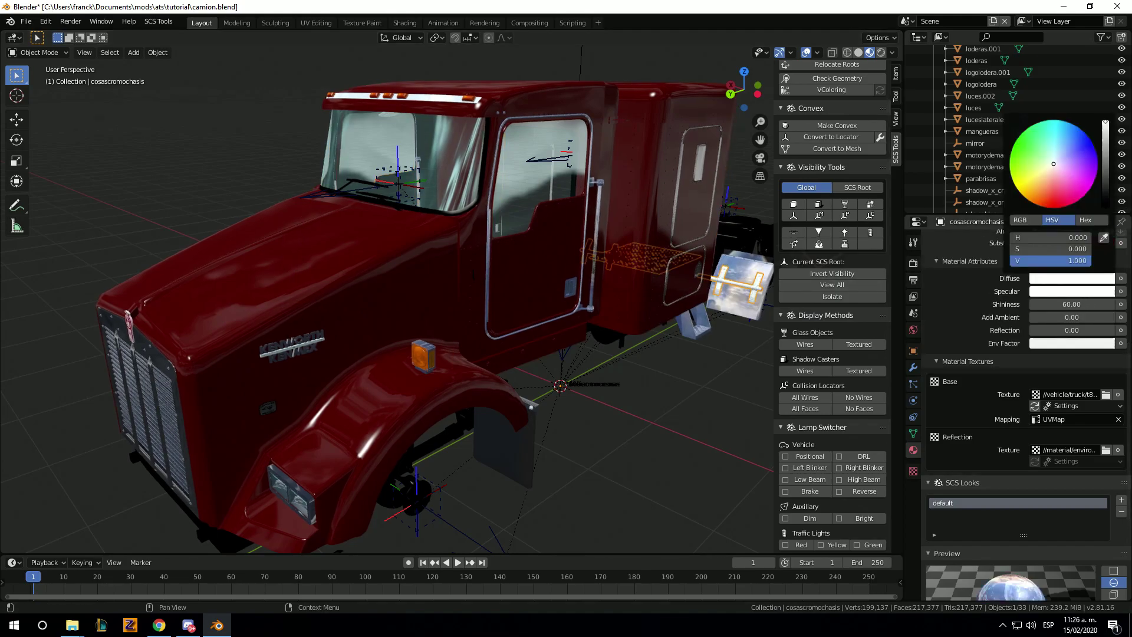
left_click(1106, 135)
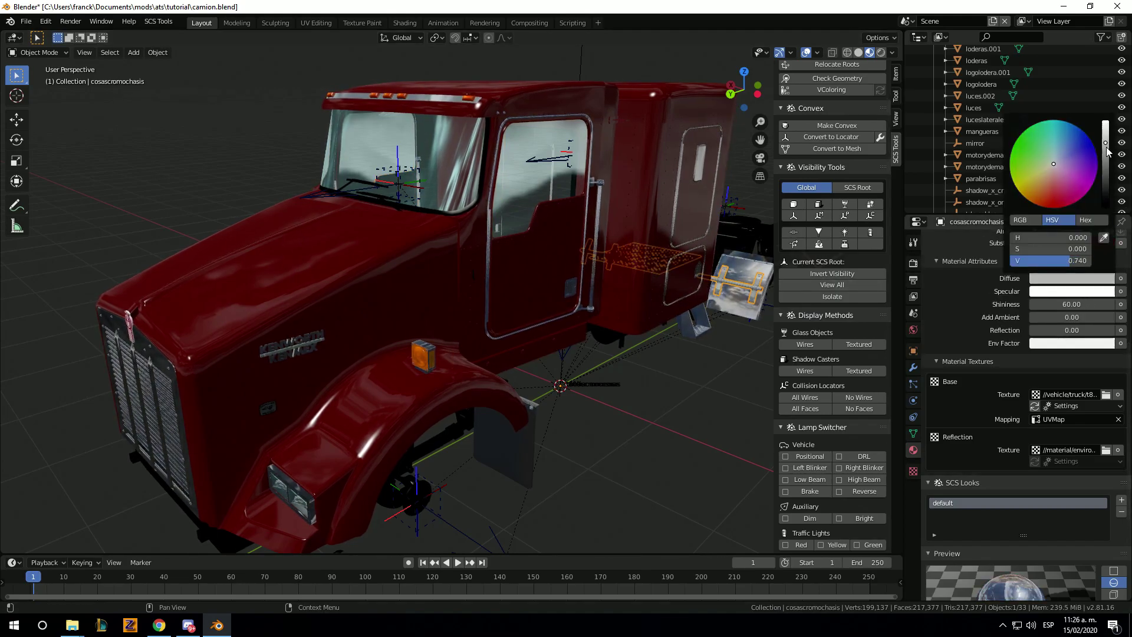
Orbit around the truck toward the windshield and select the headlight glass luces.
mouse_move(632, 305)
middle_mouse_down()
mouse_move(585, 309)
mouse_move(575, 331)
middle_mouse_up()
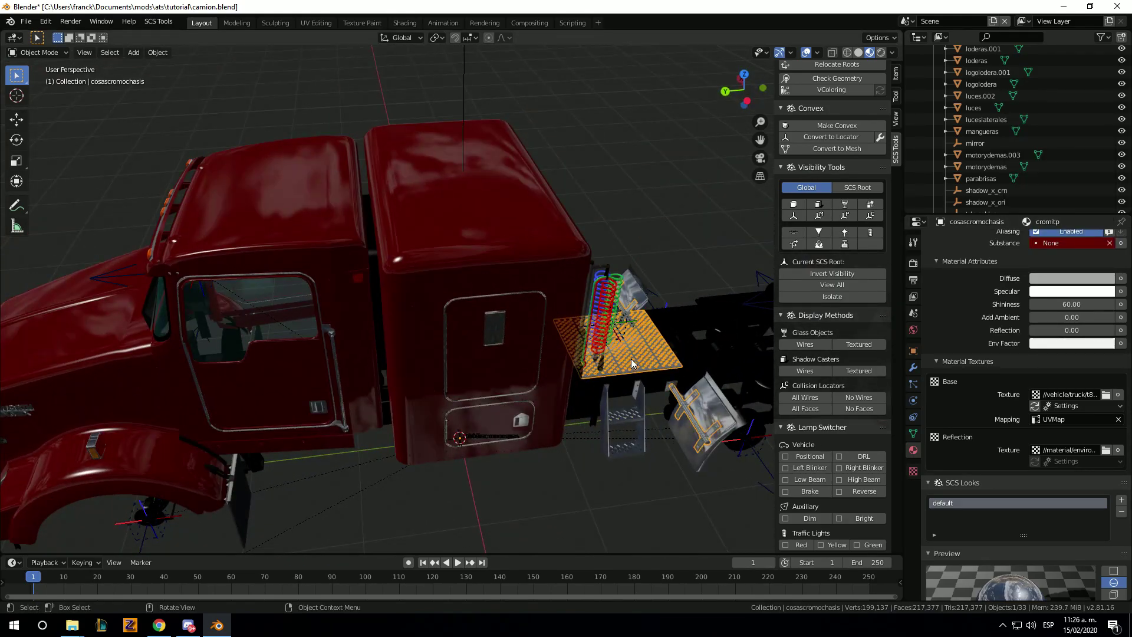
scroll(613, 353, "down", 5)
mouse_move(624, 391)
middle_mouse_down()
mouse_move(501, 360)
mouse_move(420, 272)
mouse_move(493, 262)
mouse_move(467, 283)
middle_mouse_up()
scroll(415, 260, "up", 8)
scroll(415, 260, "down", 6)
scroll(467, 283, "up", 3)
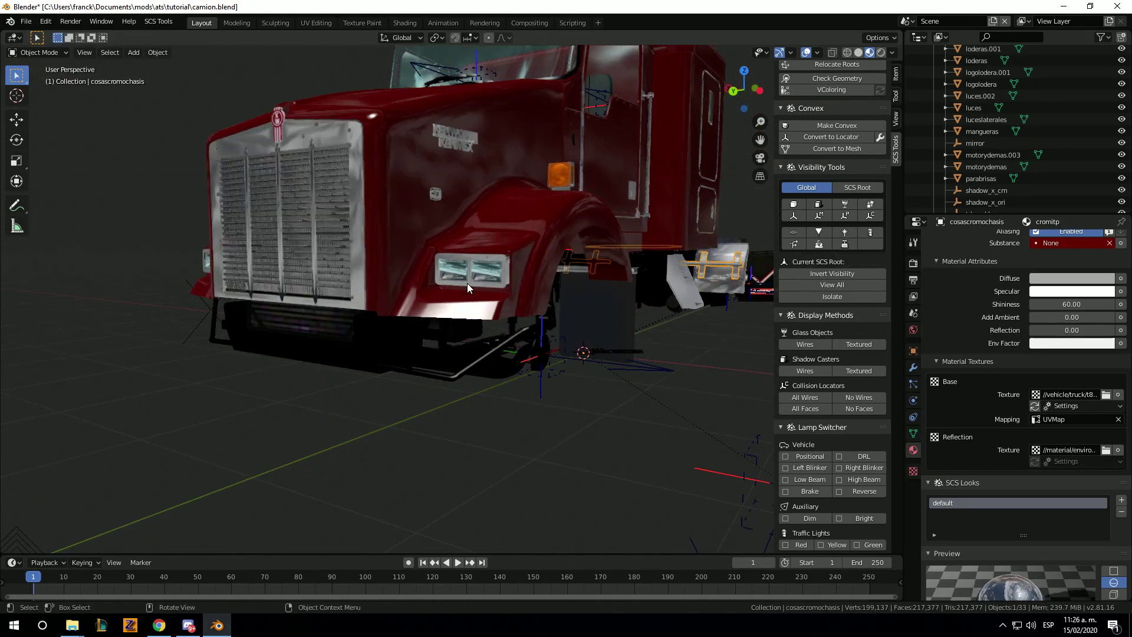
scroll(467, 284, "up", 3)
left_click(504, 253)
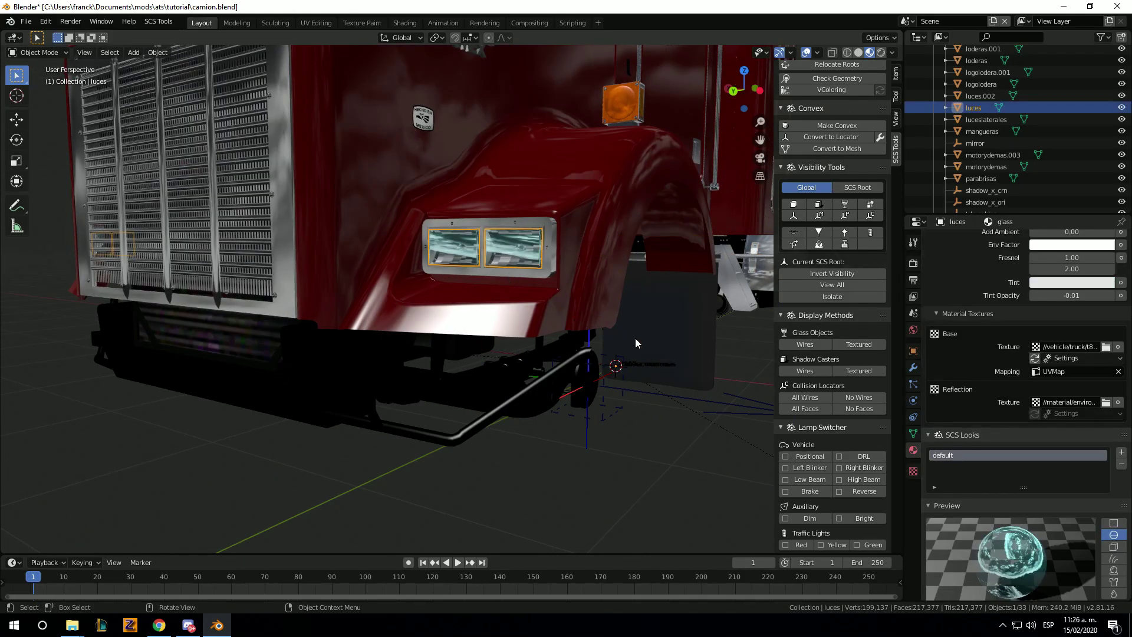
Select the chrome headlight bezel, then zoom out and select the cab's truck material.
mouse_move(635, 338)
middle_mouse_down()
mouse_move(630, 369)
mouse_move(448, 356)
middle_mouse_up()
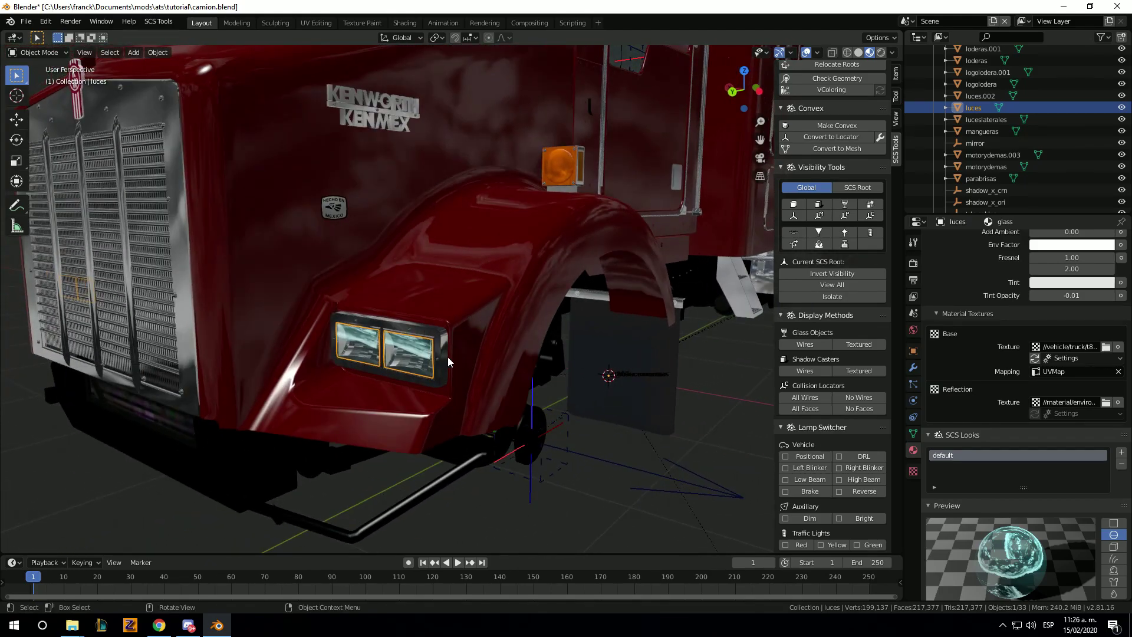
left_click(439, 359)
scroll(546, 409, "down", 5)
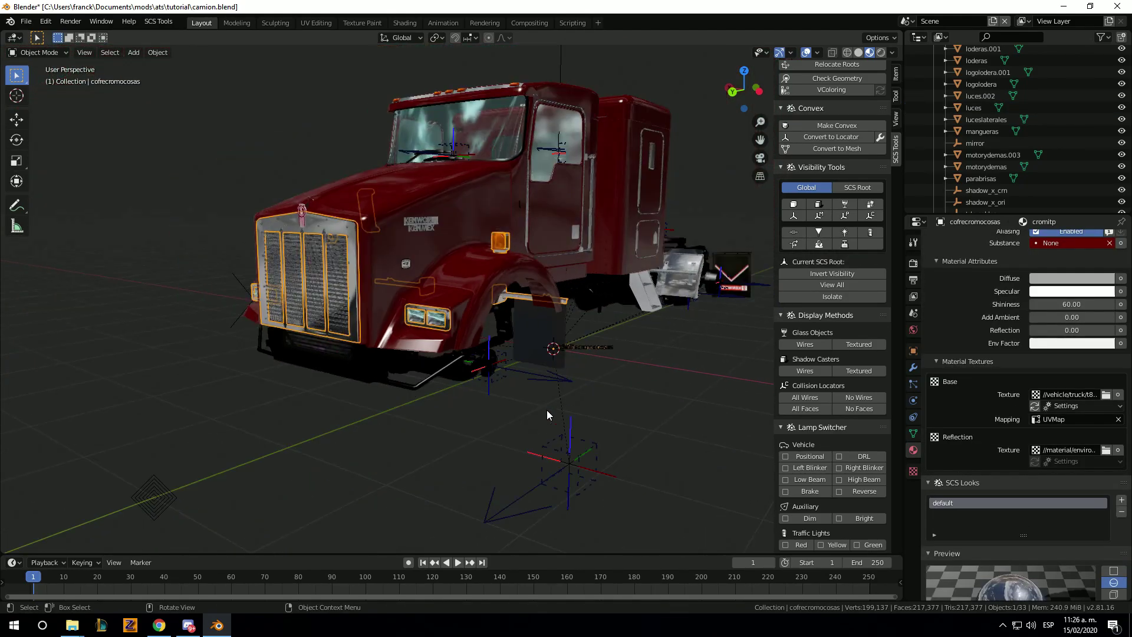
mouse_move(546, 410)
middle_mouse_down()
mouse_move(525, 400)
mouse_move(452, 433)
mouse_move(486, 319)
middle_mouse_up()
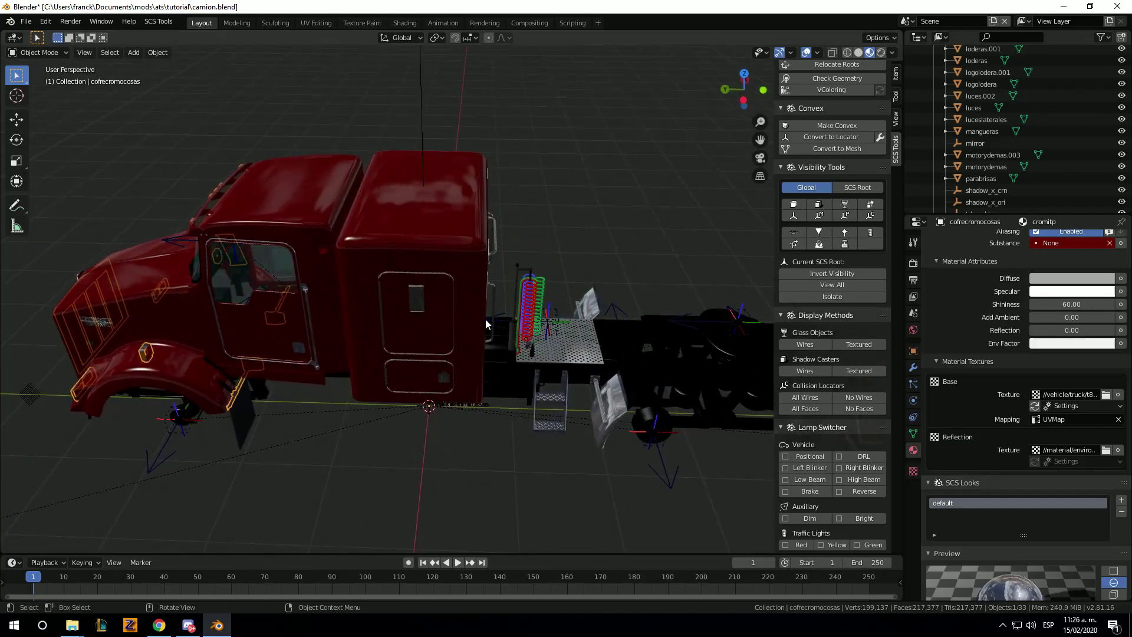
left_click(477, 239)
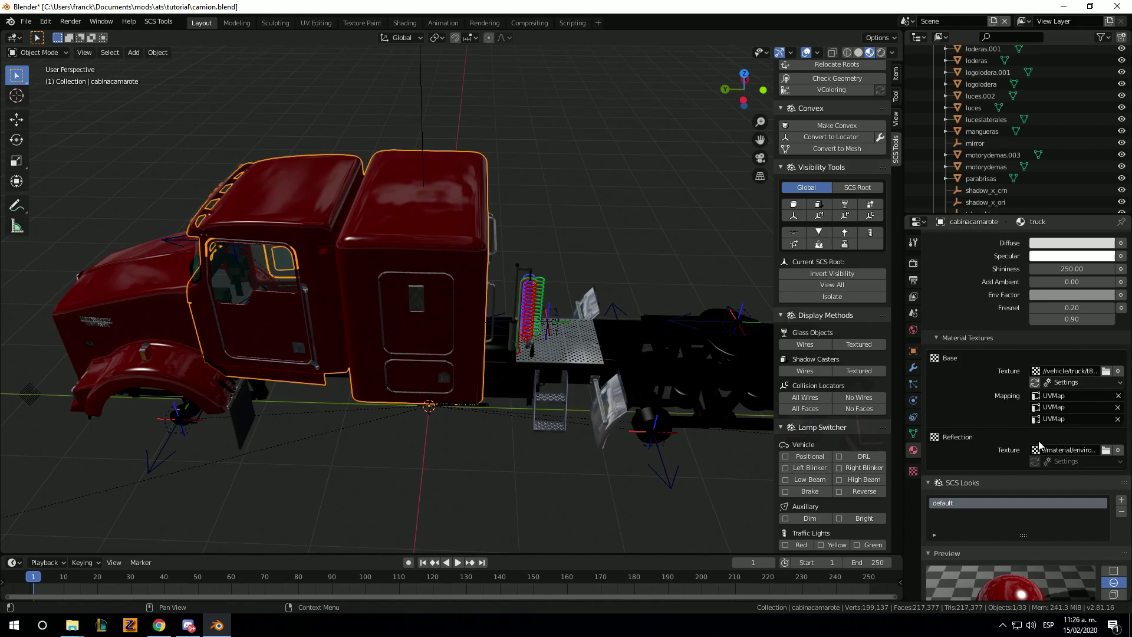
Enable the tsnmapuv flag on the cab's truck material.
scroll(1032, 413, "up", 4)
scroll(1002, 330, "up", 3)
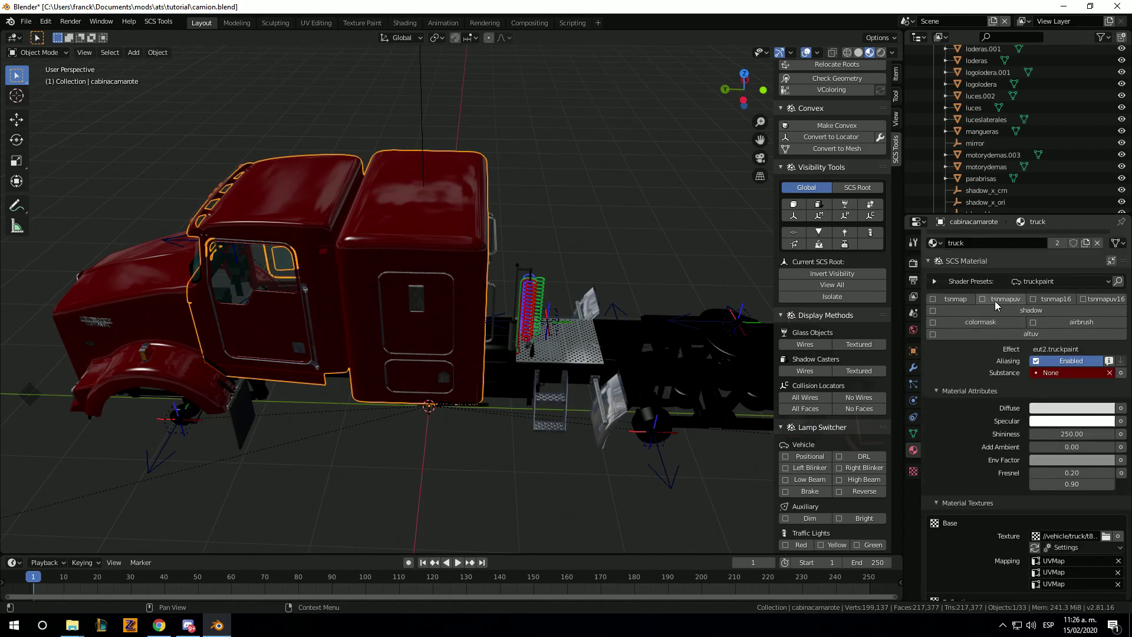
left_click(995, 301)
scroll(1029, 400, "down", 5)
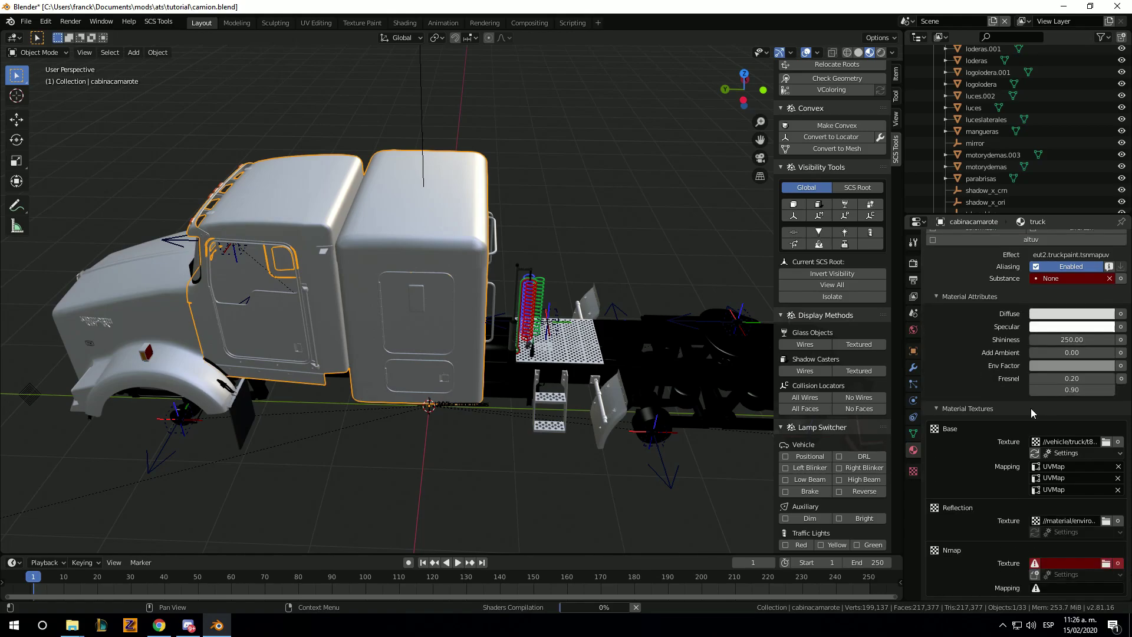
scroll(1055, 501, "down", 5)
scroll(1002, 413, "up", 6)
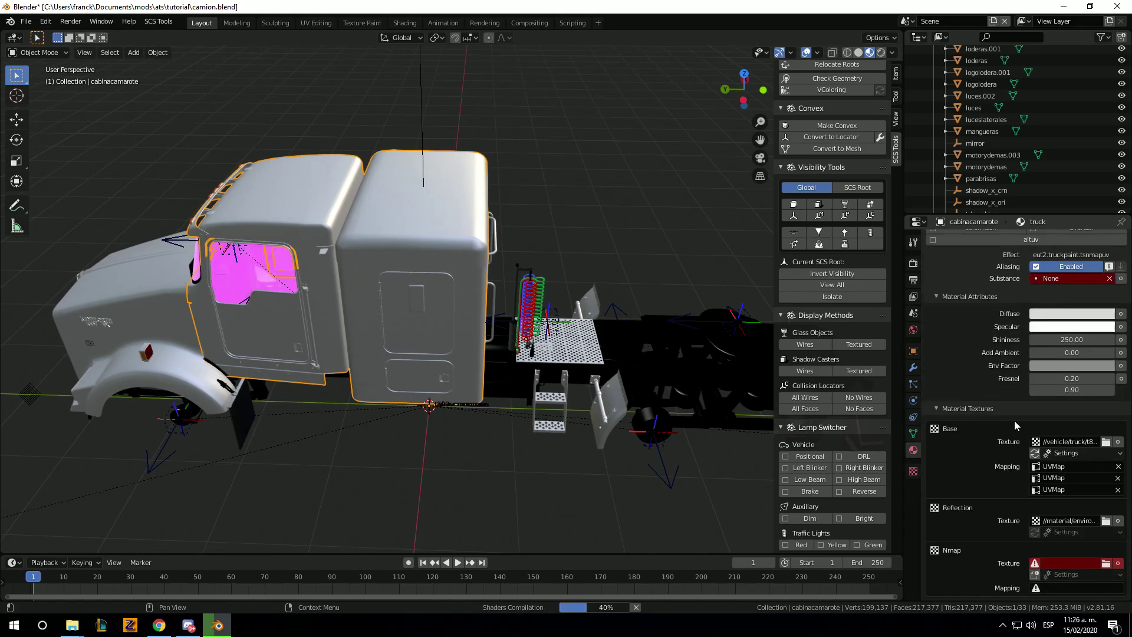
scroll(966, 407, "up", 5)
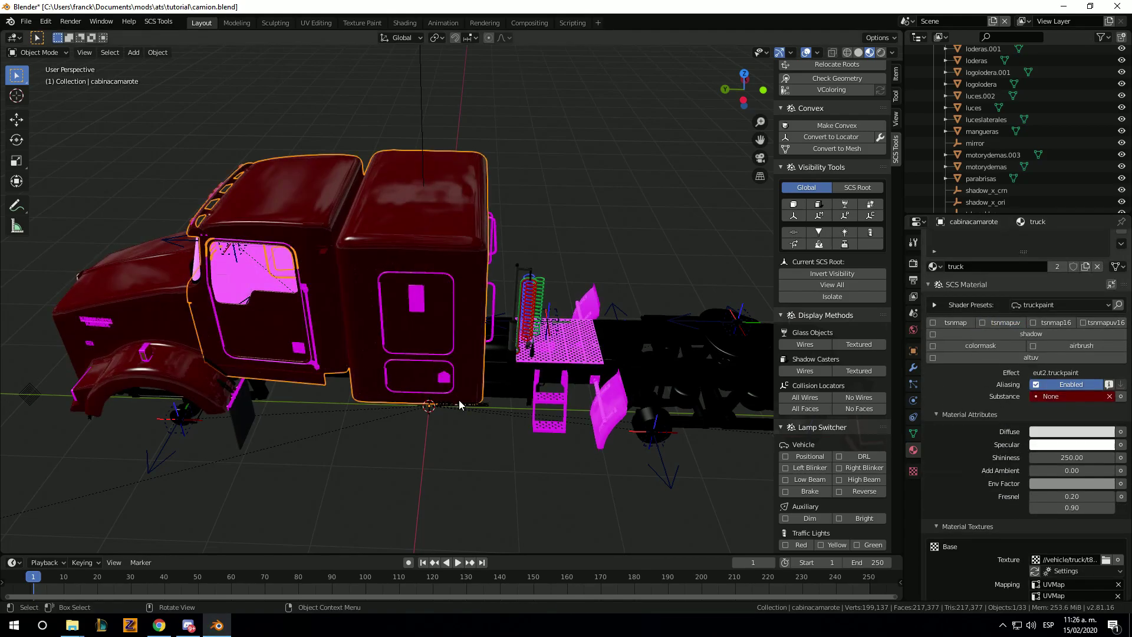
Inspect the chrome platform and chrome steps materials, then reselect the cab.
left_click(540, 367)
scroll(1053, 467, "down", 3)
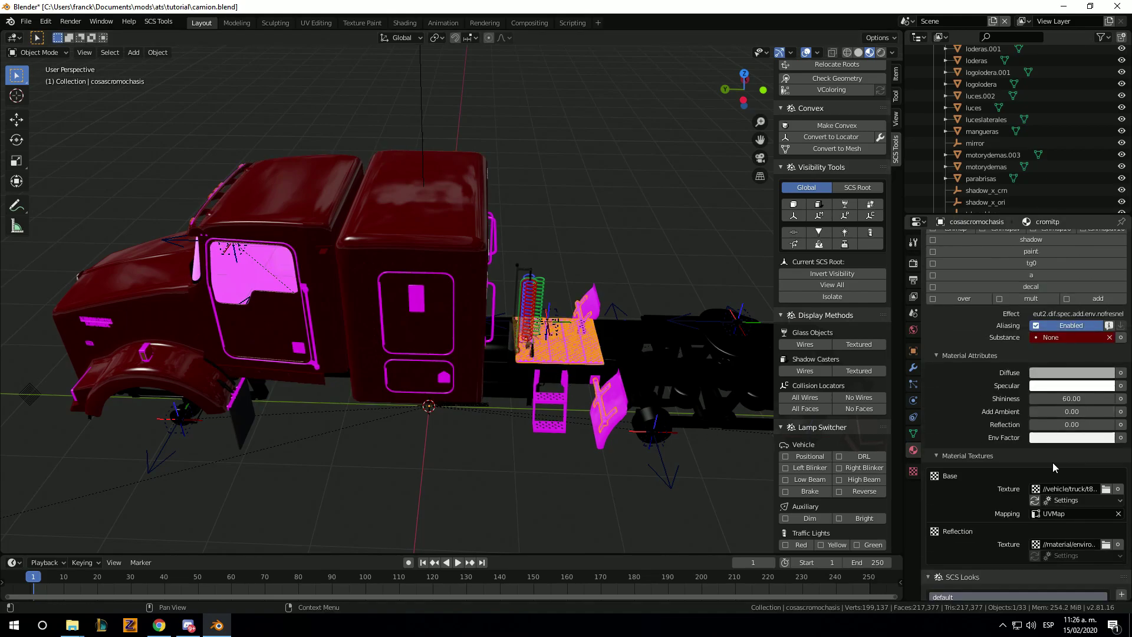
scroll(1053, 466, "down", 3)
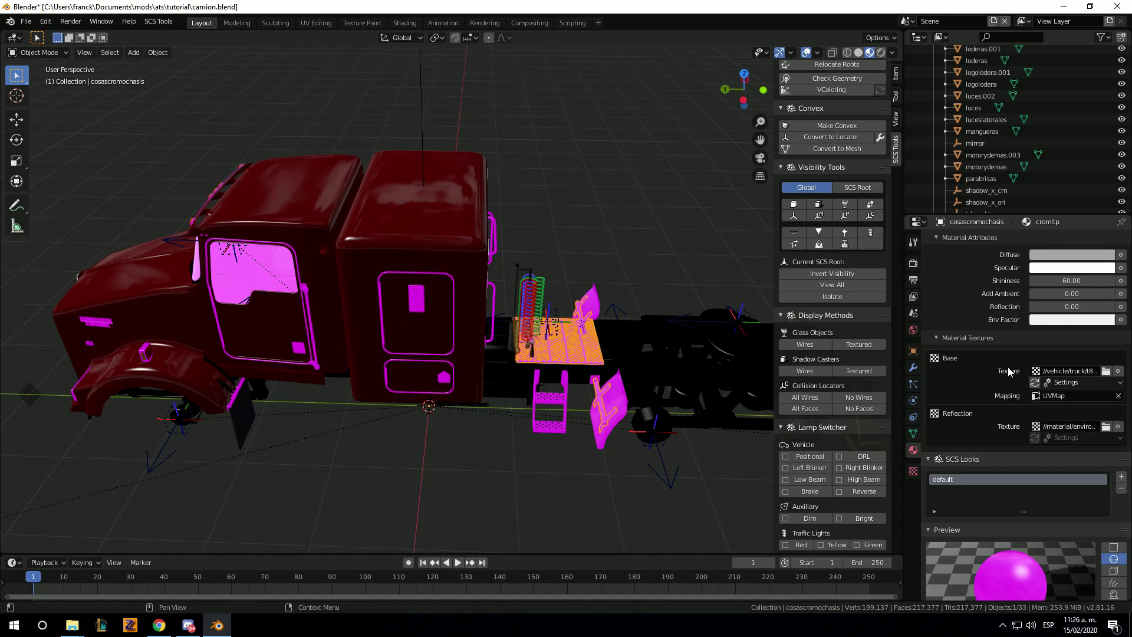
scroll(1008, 371, "up", 6)
scroll(1007, 370, "up", 1)
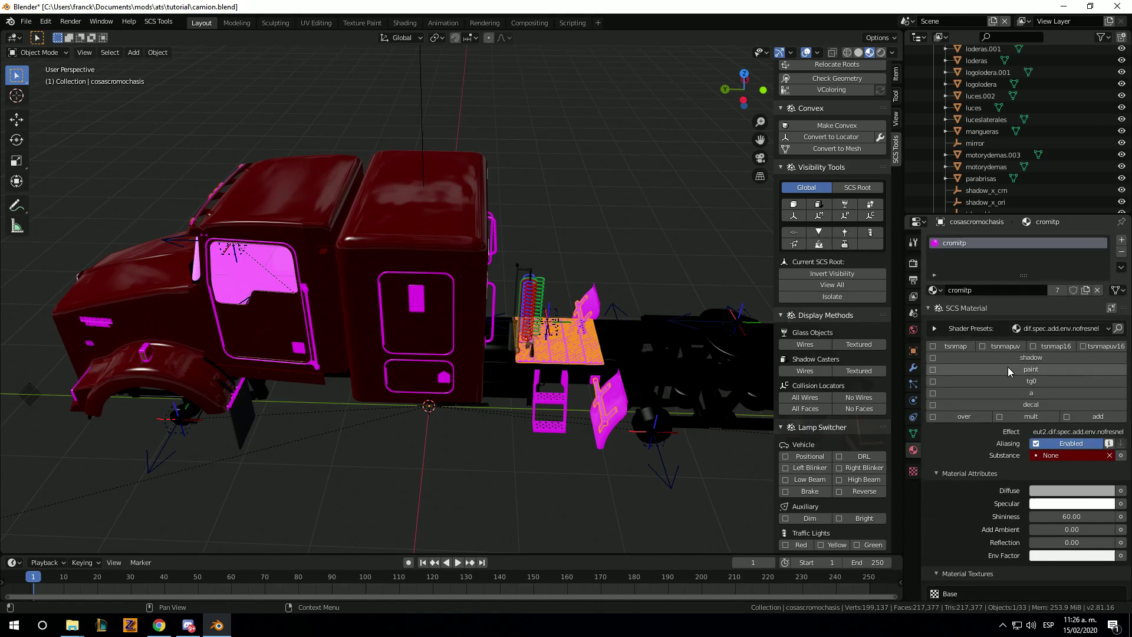
left_click(599, 412)
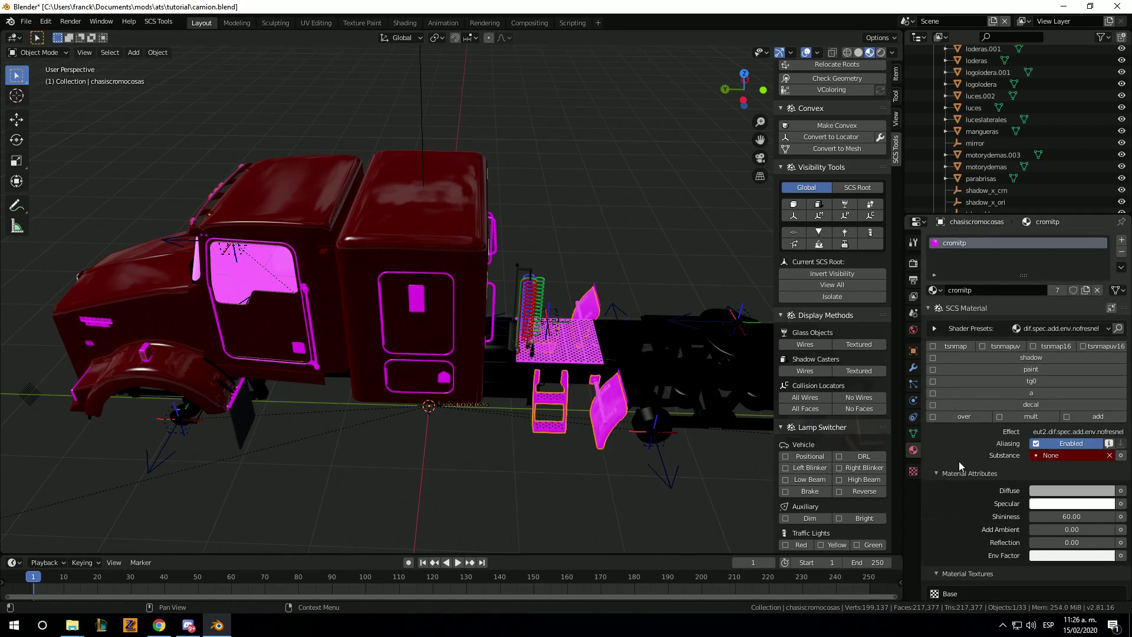
left_click(611, 415)
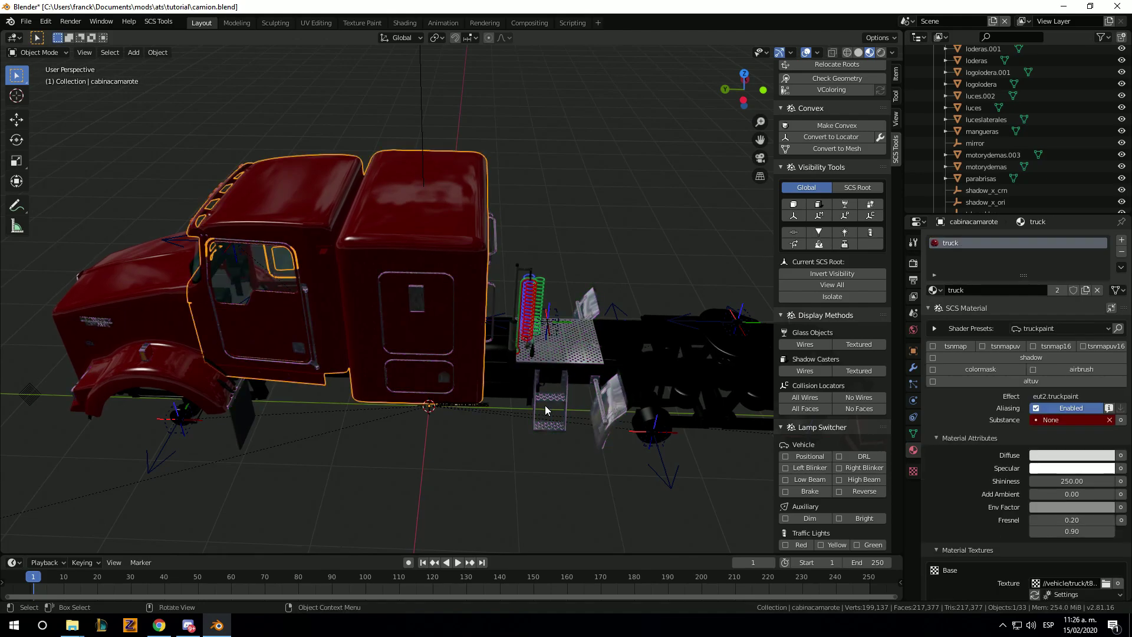
Select the perforated chrome plate and review its material settings.
scroll(545, 405, "up", 2)
scroll(1041, 492, "down", 6)
scroll(1041, 492, "down", 5)
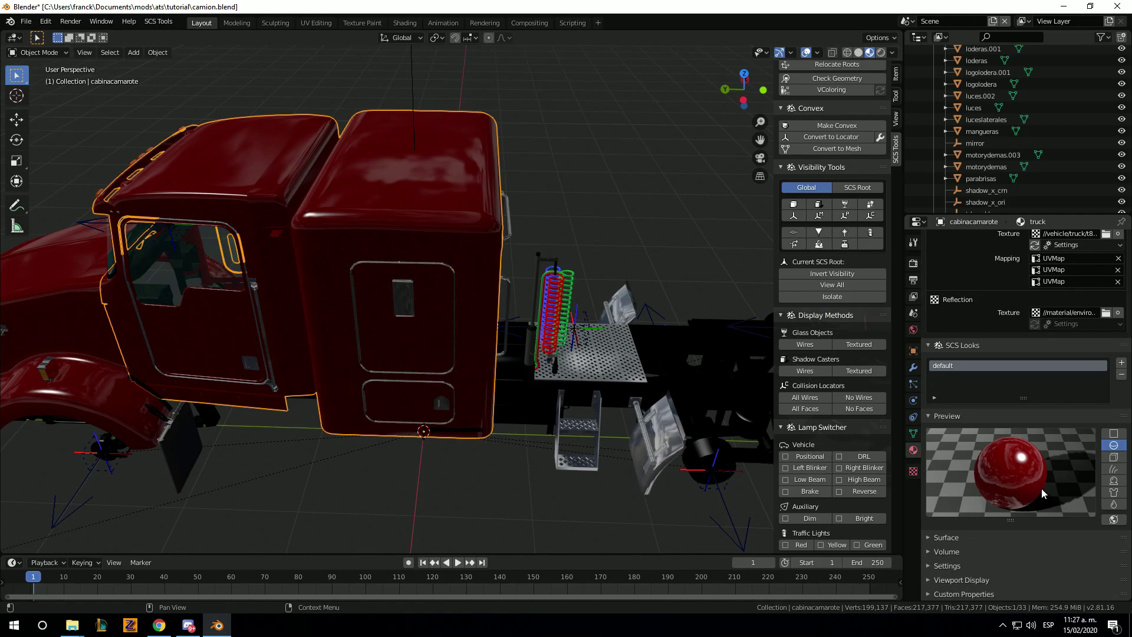
scroll(1041, 488, "up", 5)
scroll(1020, 461, "up", 4)
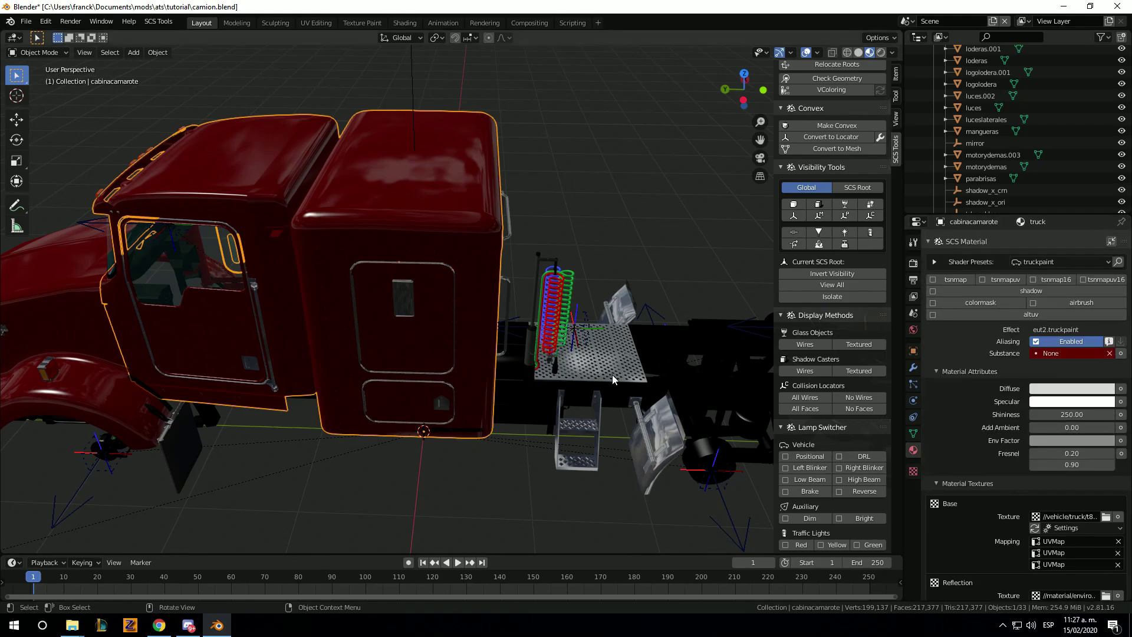
left_click(595, 366)
scroll(1023, 448, "down", 4)
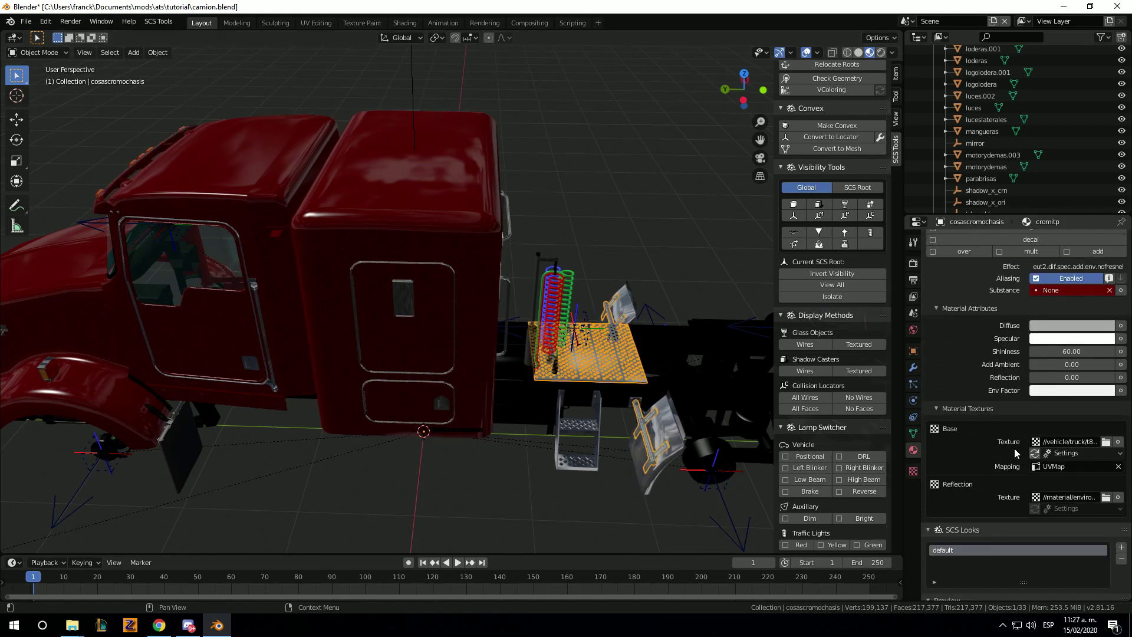
Darken the chassis.001 Diffuse colour from white to grey.
left_click(499, 406)
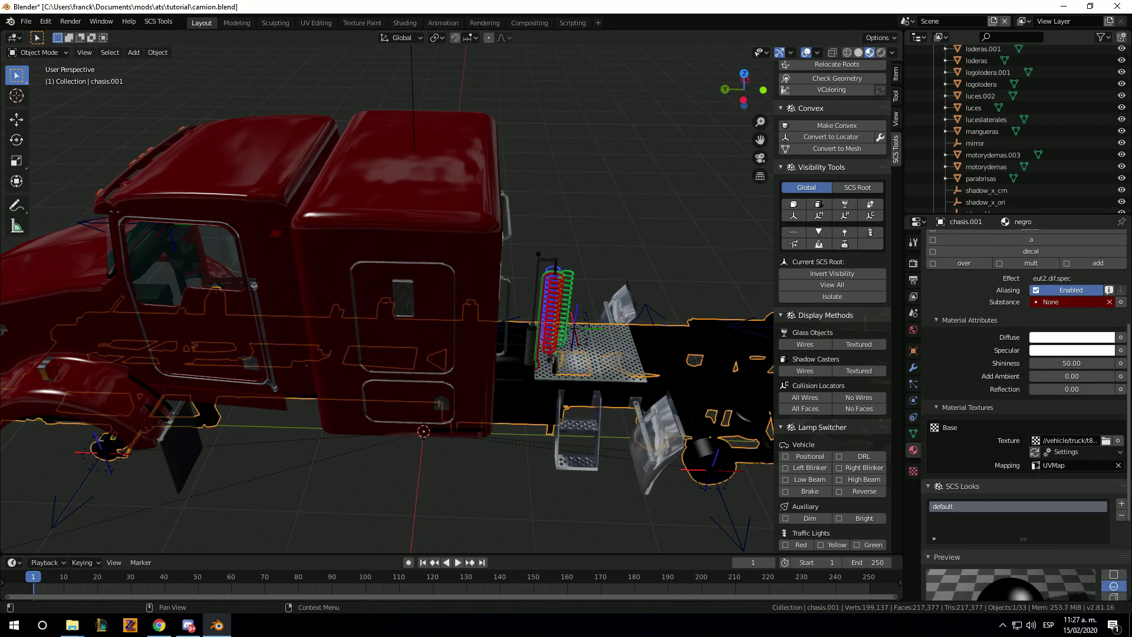
left_click(1071, 337)
left_click_drag(1108, 196, 1107, 209)
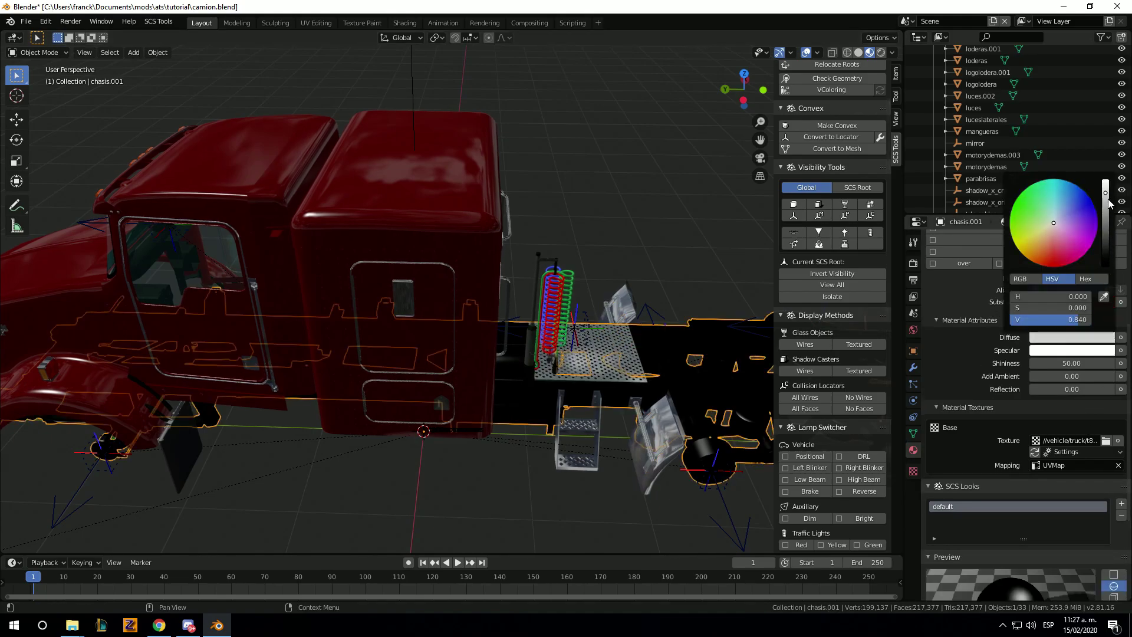
Set the mangueras hoses' Diffuse colour to light grey, then select trlr_cables.
left_click(559, 334)
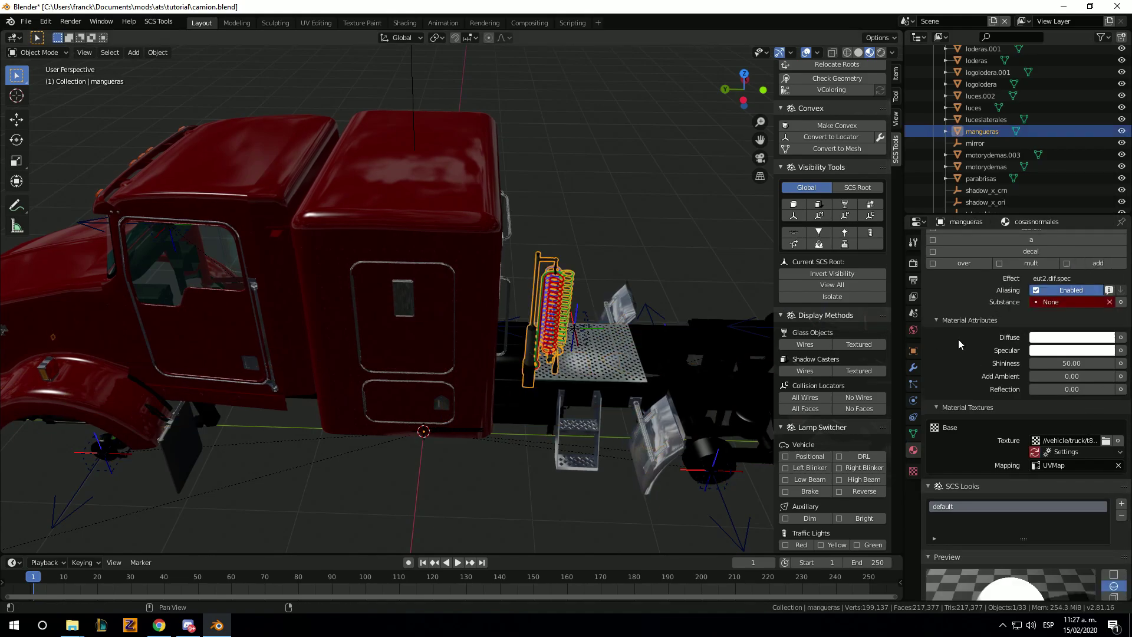
left_click(1068, 344)
left_click_drag(1105, 206, 1106, 211)
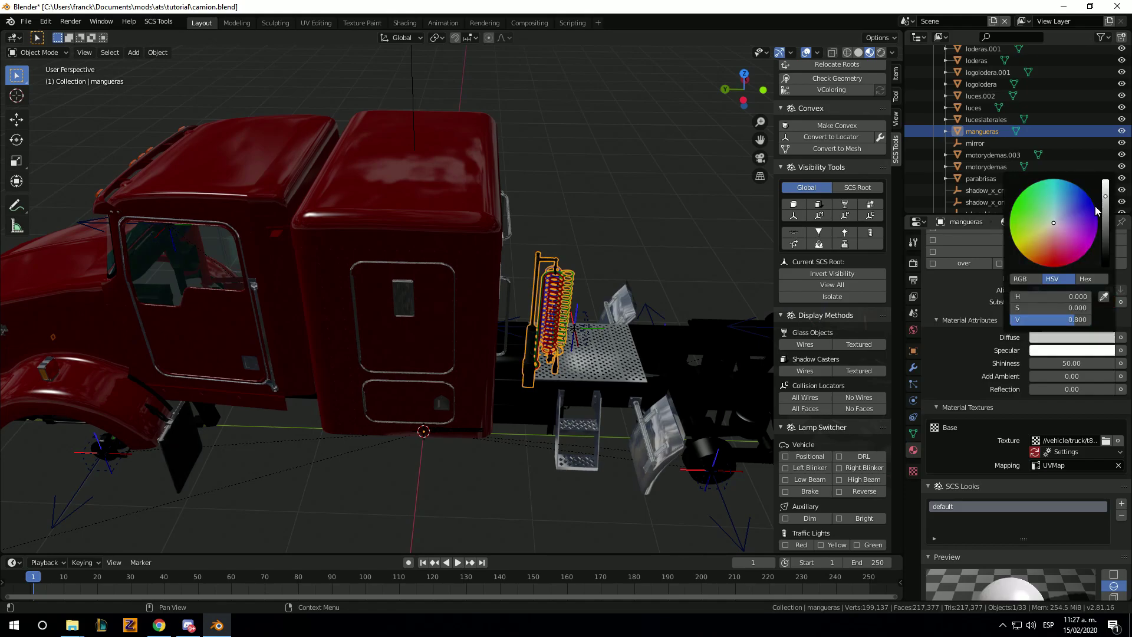
mouse_move(709, 388)
middle_mouse_down()
mouse_move(541, 340)
mouse_move(509, 314)
middle_mouse_up()
left_click(507, 334)
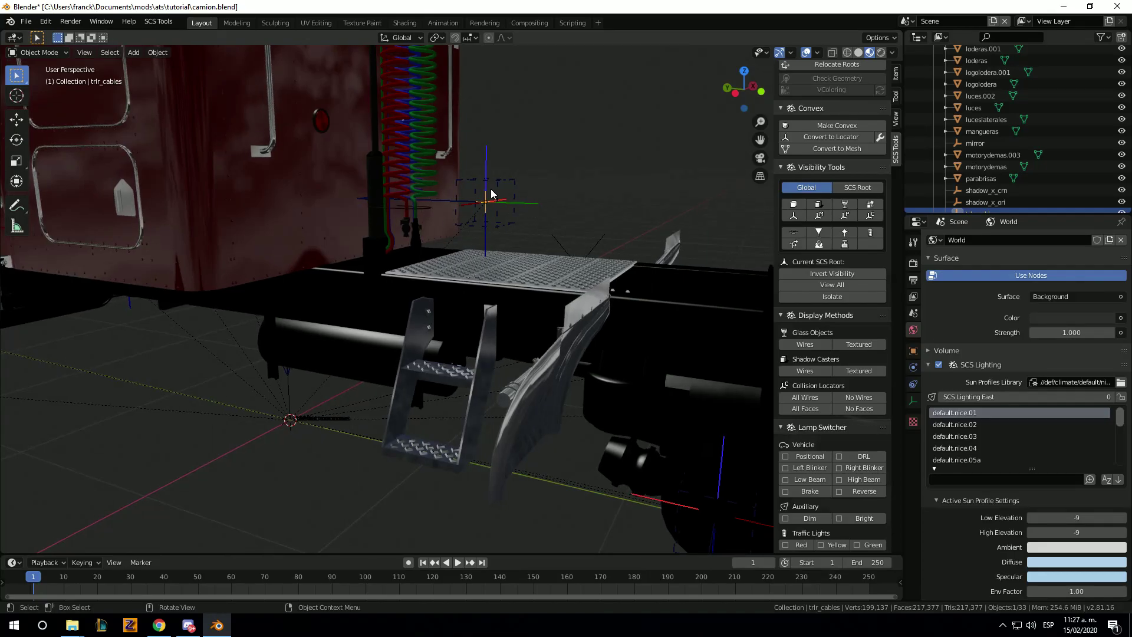
Lower trlr_cables 0.295 m along the vertical axis with the Move tool.
scroll(940, 144, "down", 2)
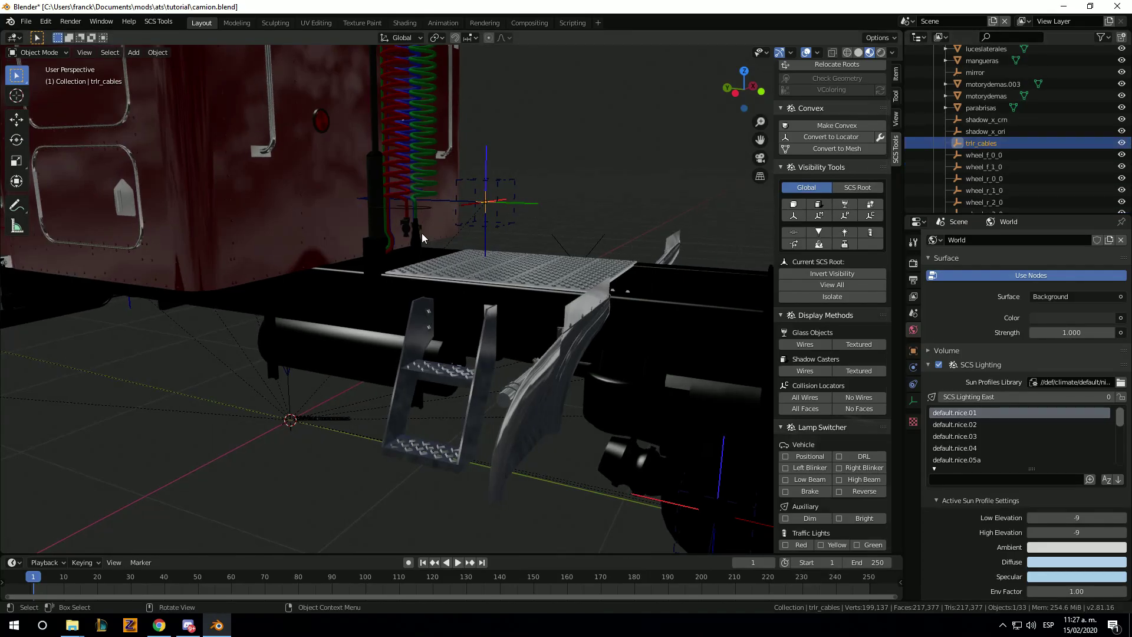
left_click(17, 119)
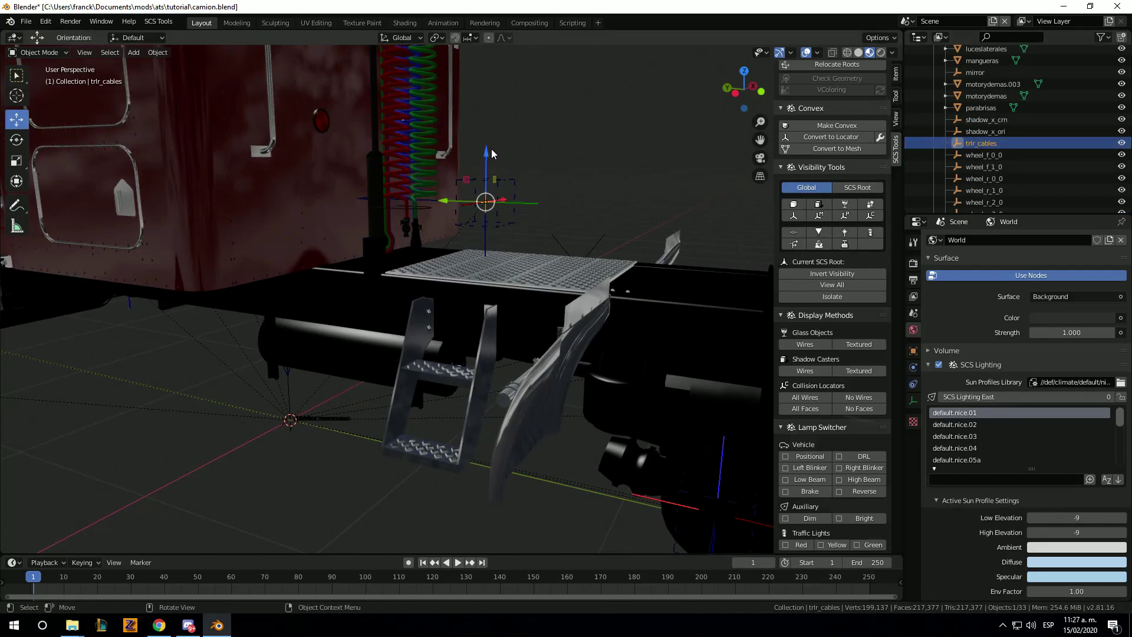
left_click_drag(487, 157, 506, 213)
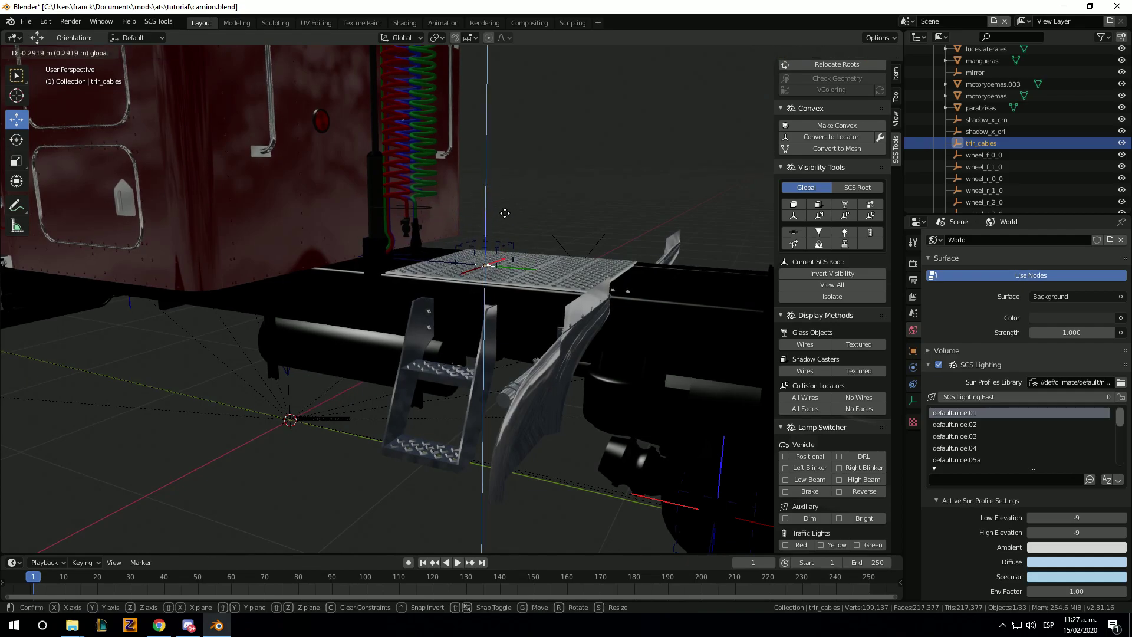
left_click_drag(506, 213, 506, 213)
Lower the hook_t locator 0.168 m along Z.
scroll(561, 253, "down", 3)
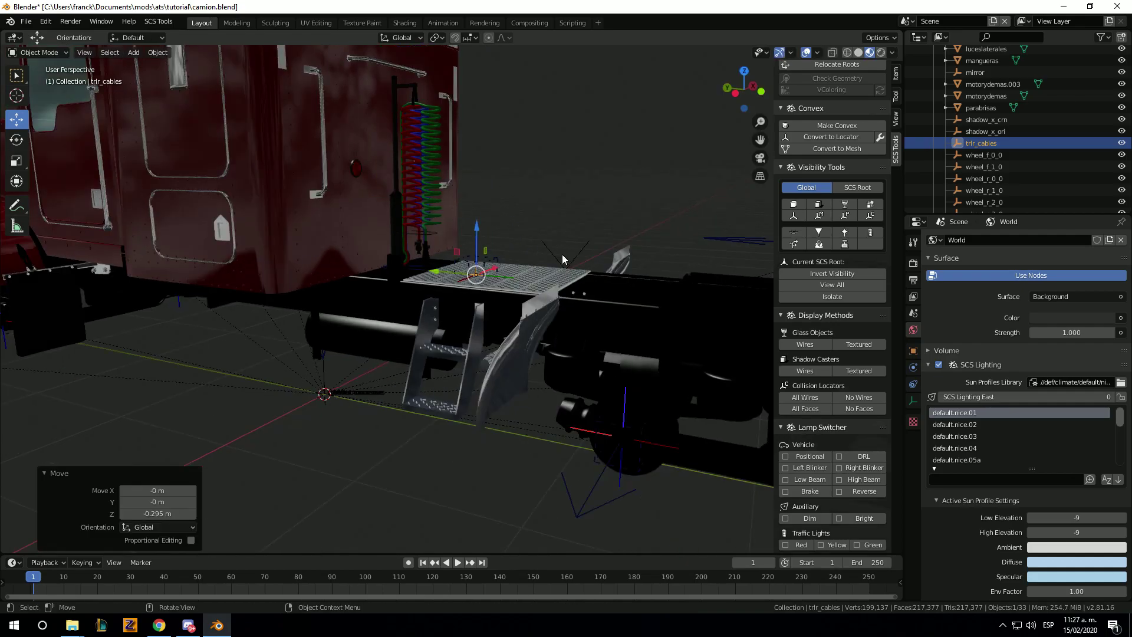
mouse_move(561, 254)
middle_mouse_down()
mouse_move(541, 256)
mouse_move(666, 290)
mouse_move(667, 245)
middle_mouse_up()
left_click(586, 306)
key("g")
key("z")
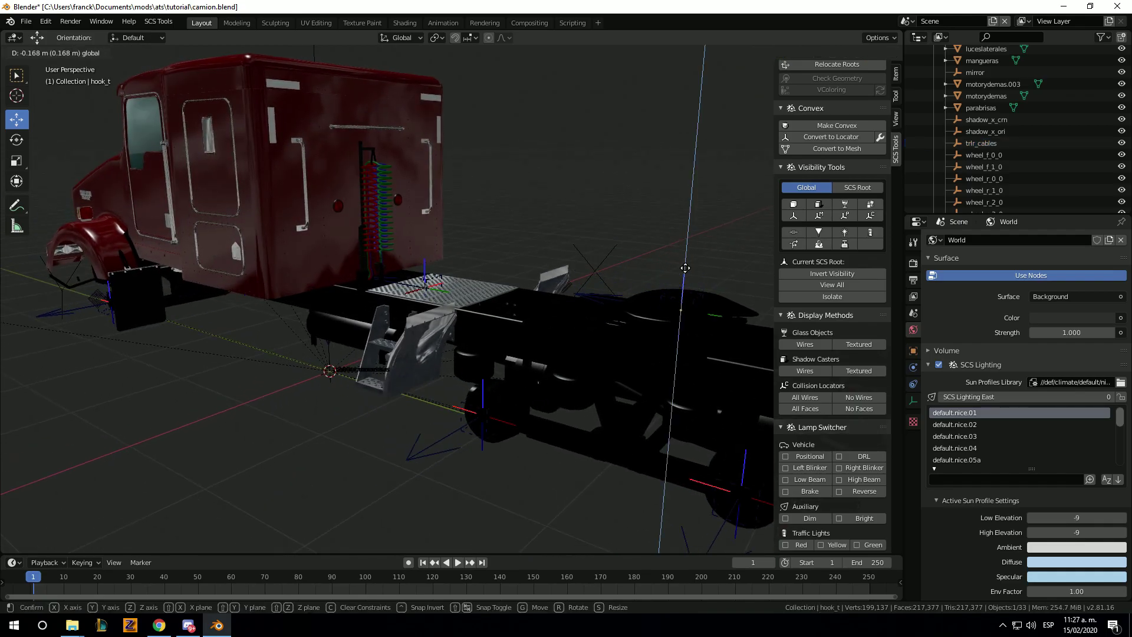
left_click(685, 268)
Raise the front wheel locators wheel_f_0_0 by 0.127 m and wheel_f_1_0 by 0.215 m.
scroll(582, 285, "down", 3)
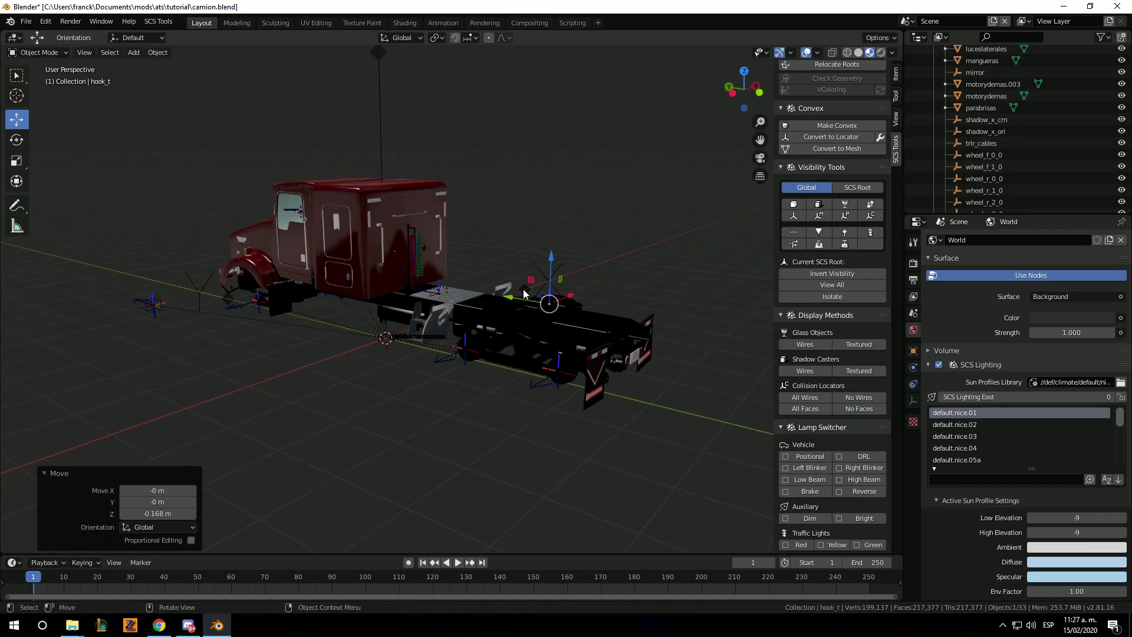
middle_click_drag(522, 289, 631, 322)
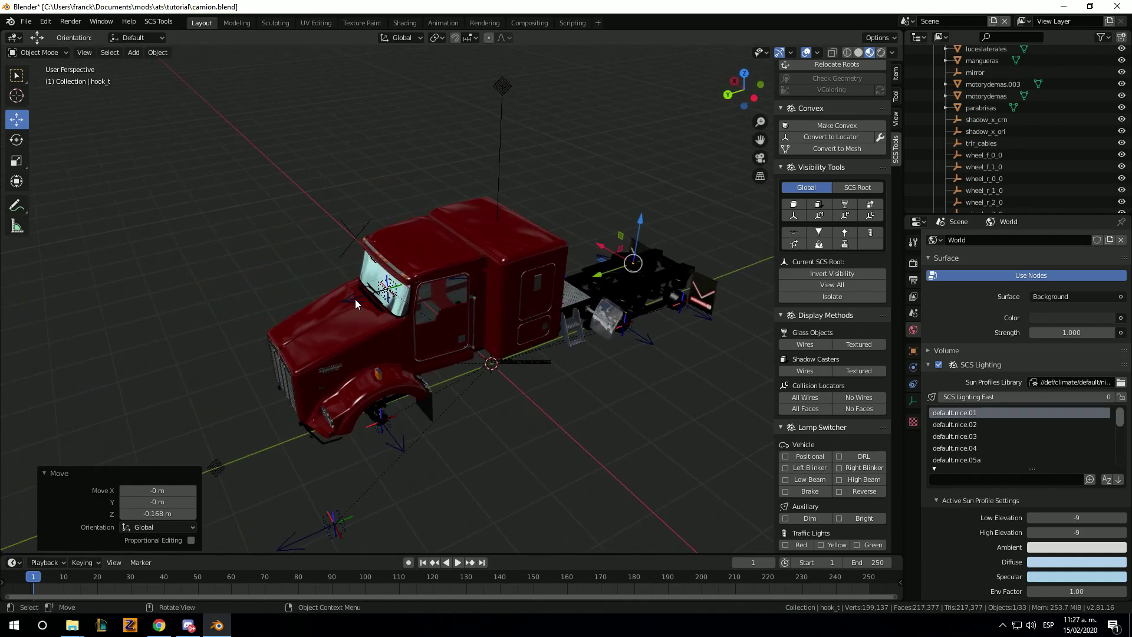
scroll(422, 389, "up", 2)
middle_click_drag(424, 391, 435, 359)
scroll(374, 367, "up", 2)
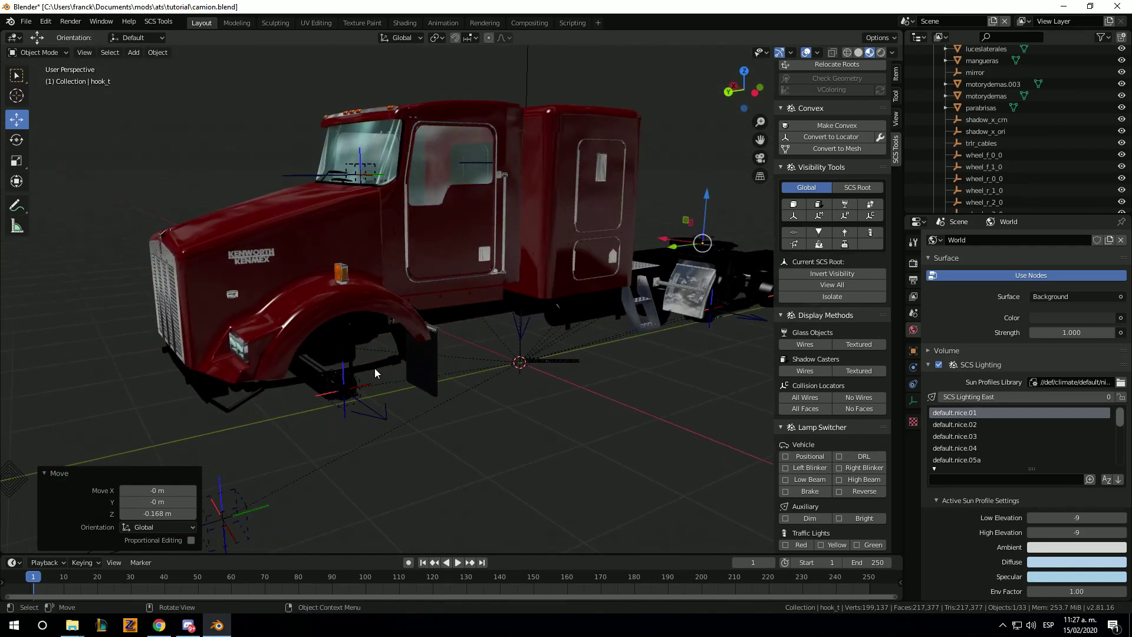
left_click(359, 366)
left_click(351, 390)
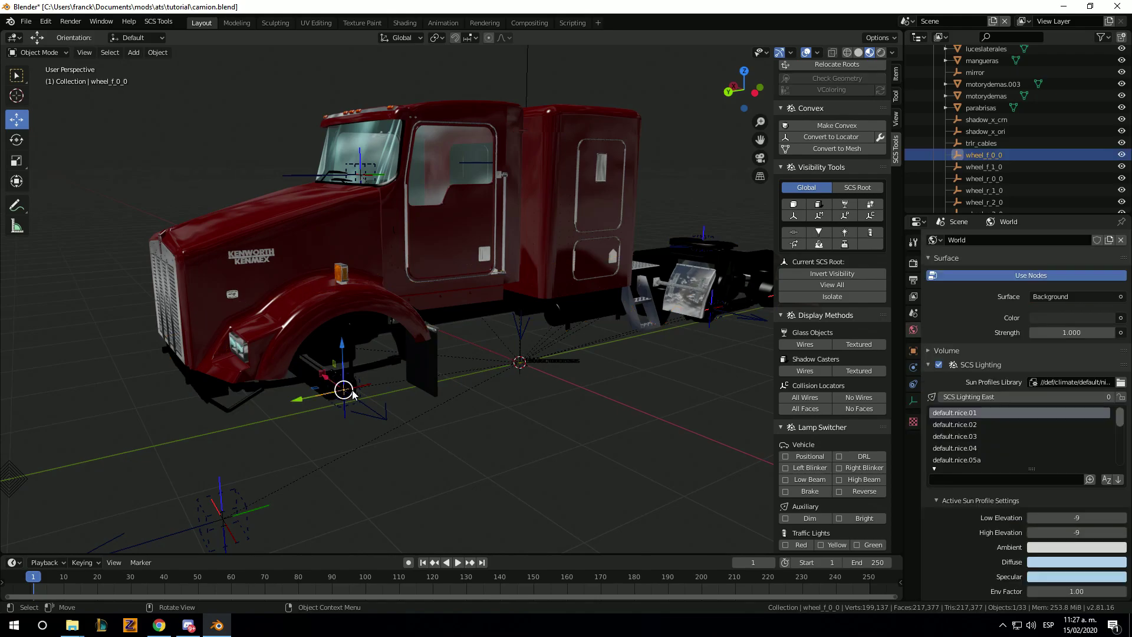
scroll(351, 380, "up", 2)
scroll(306, 401, "up", 2)
left_click_drag(253, 415, 254, 403)
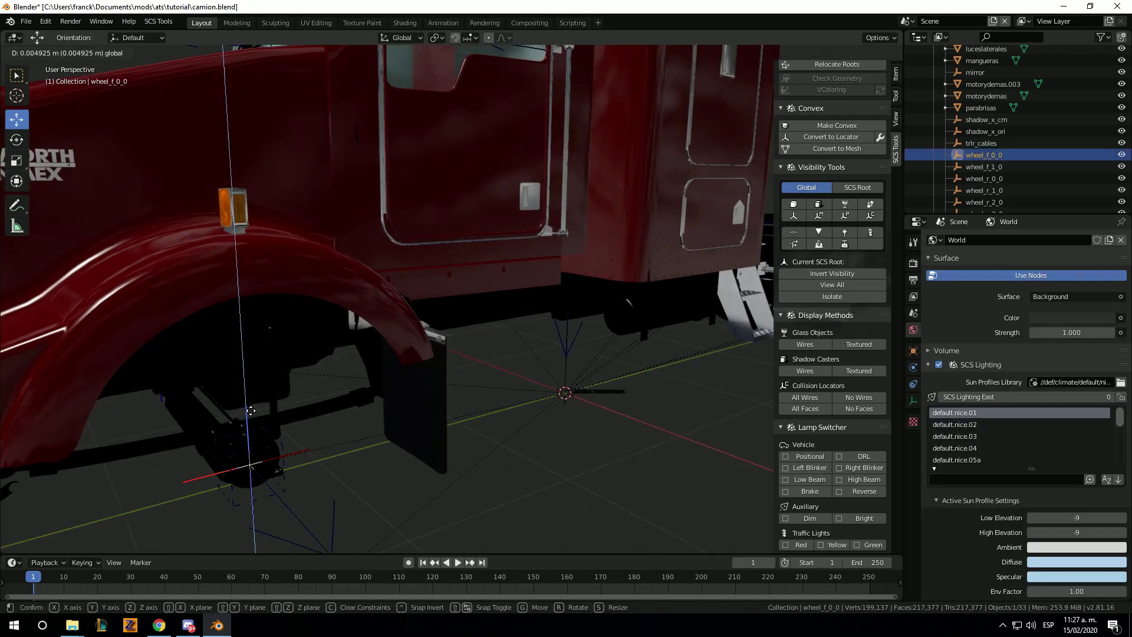
mouse_move(259, 407)
middle_mouse_down()
mouse_move(282, 395)
mouse_move(389, 415)
mouse_move(705, 398)
mouse_move(684, 388)
middle_mouse_up()
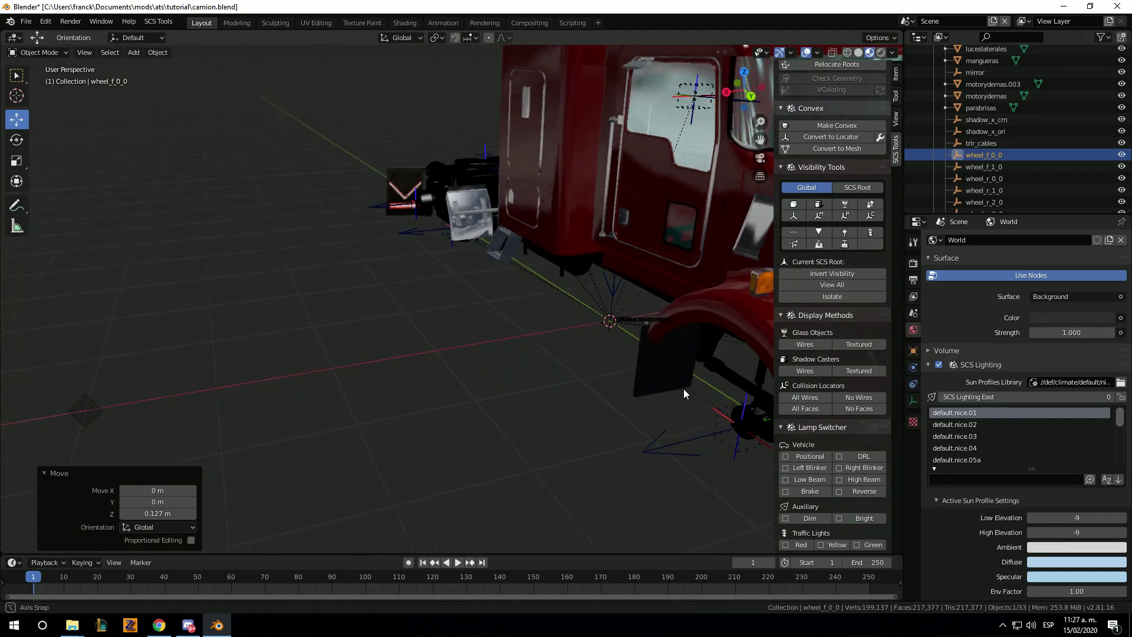
left_click(747, 431)
left_click_drag(745, 388, 752, 349)
Delete the interior object selected in the Outliner.
scroll(438, 324, "down", 3)
mouse_move(439, 325)
middle_mouse_down()
mouse_move(476, 335)
mouse_move(375, 324)
middle_mouse_up()
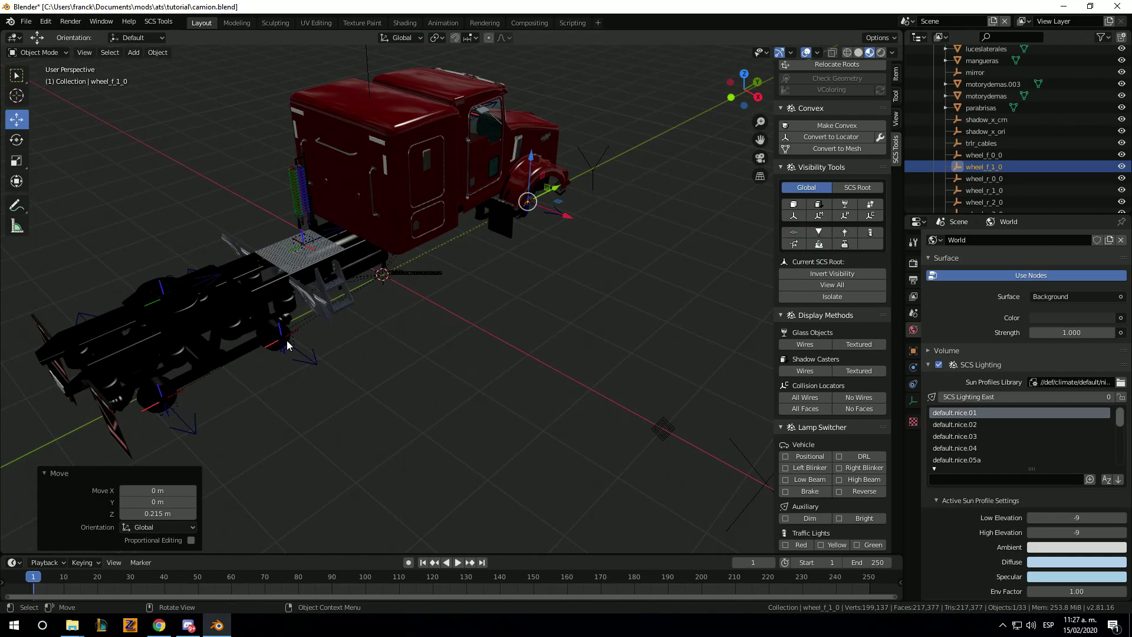
mouse_move(287, 341)
middle_mouse_down()
mouse_move(349, 313)
mouse_move(356, 349)
mouse_move(424, 378)
mouse_move(532, 362)
mouse_move(544, 345)
middle_mouse_up()
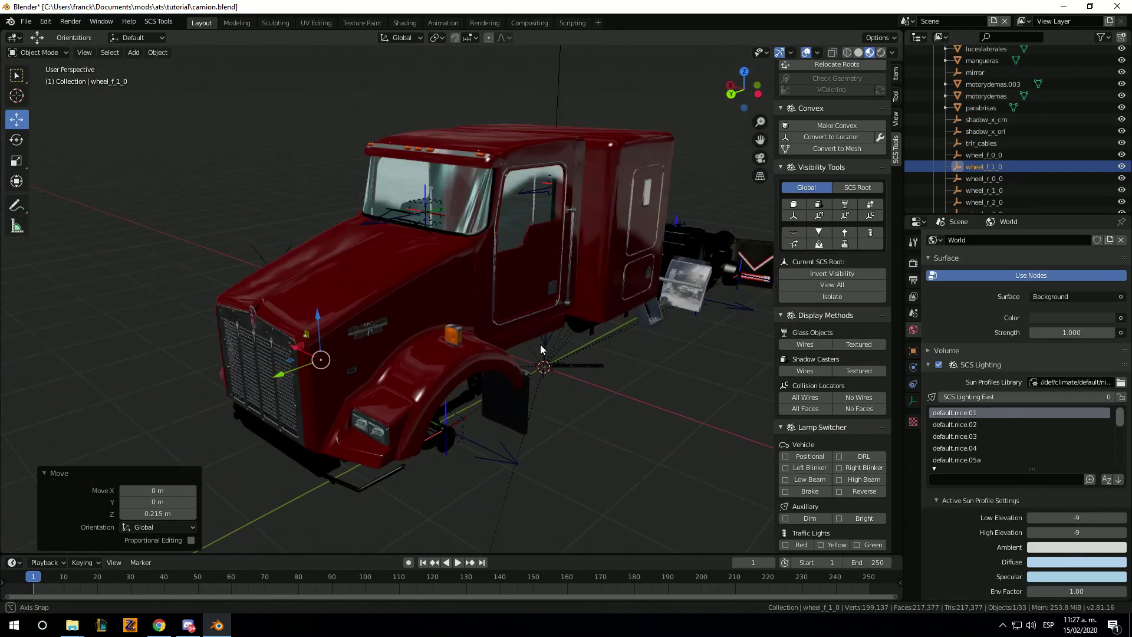
left_click(560, 192)
scroll(967, 179, "up", 3)
scroll(985, 192, "up", 3)
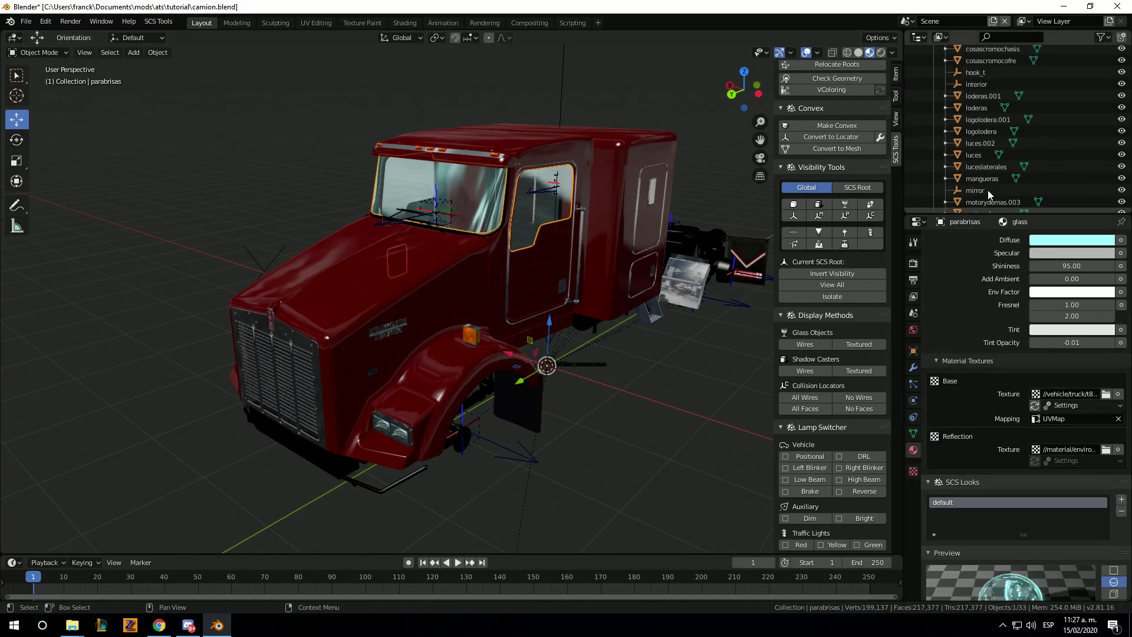
scroll(989, 194, "up", 5)
scroll(984, 176, "down", 6)
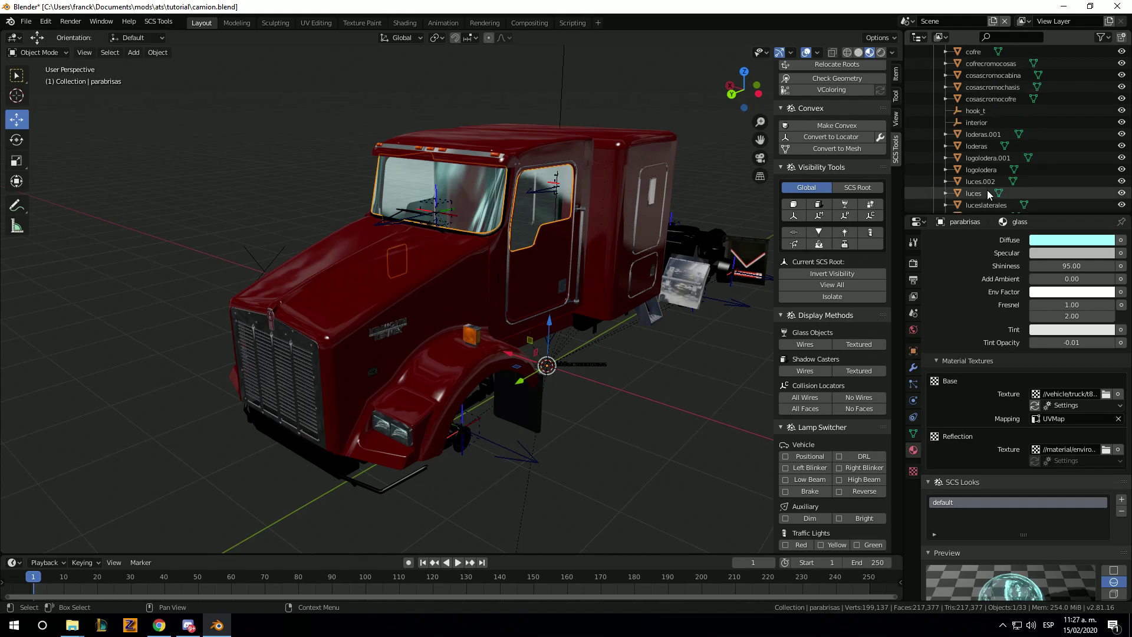
left_click(974, 123)
key("x")
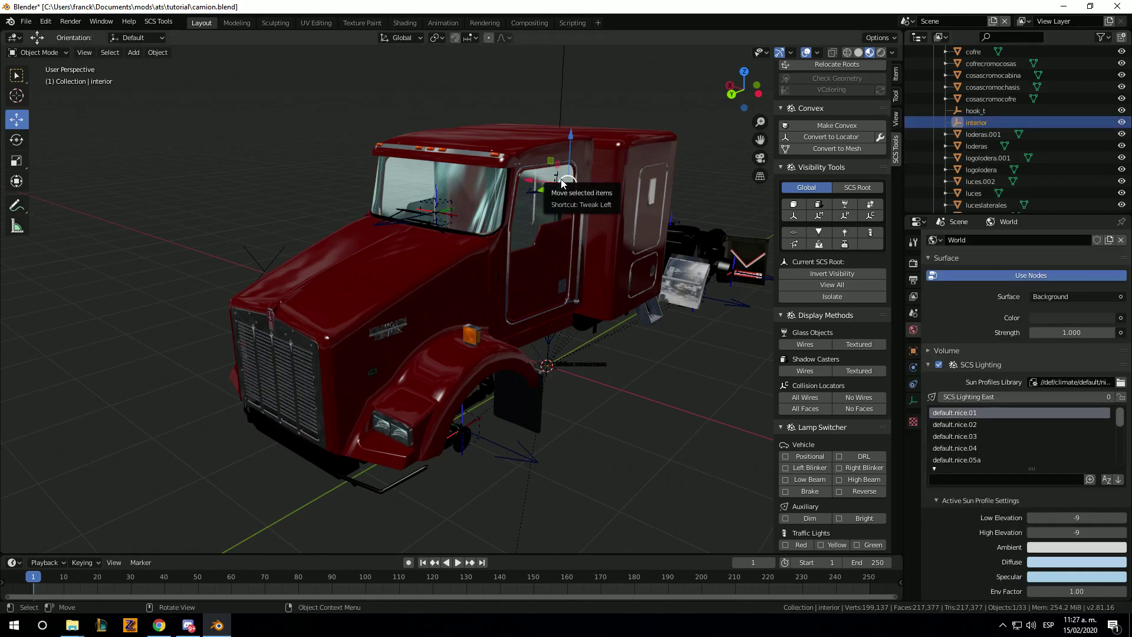
left_click(589, 207)
left_click(974, 112)
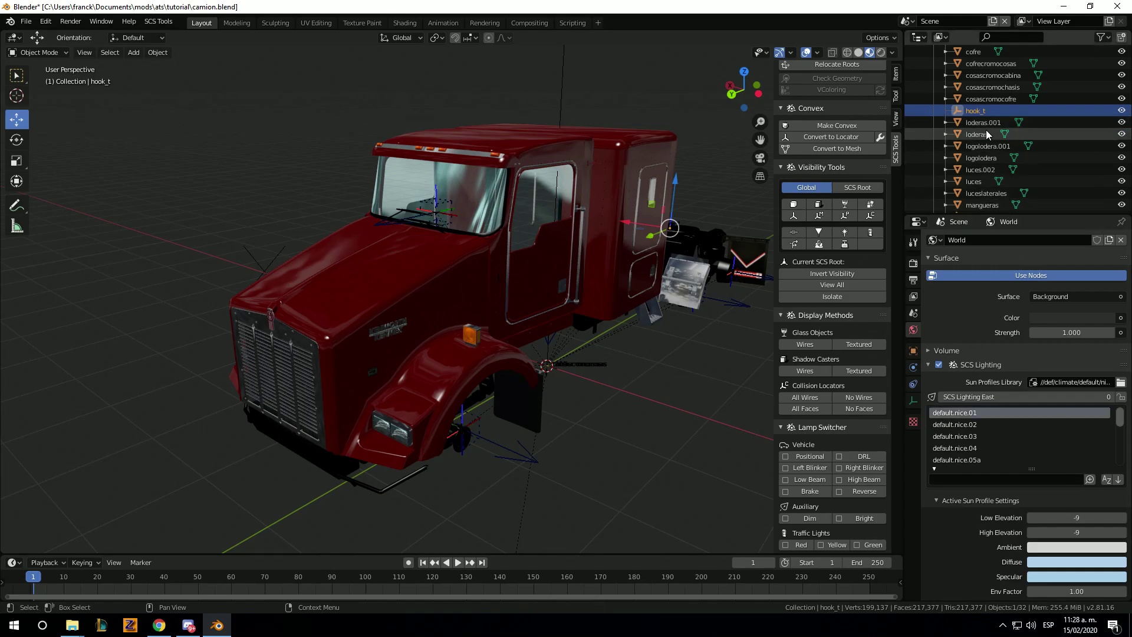
Orbit and zoom to inspect the truck's side, chassis and cab.
middle_click_drag(564, 281, 445, 286)
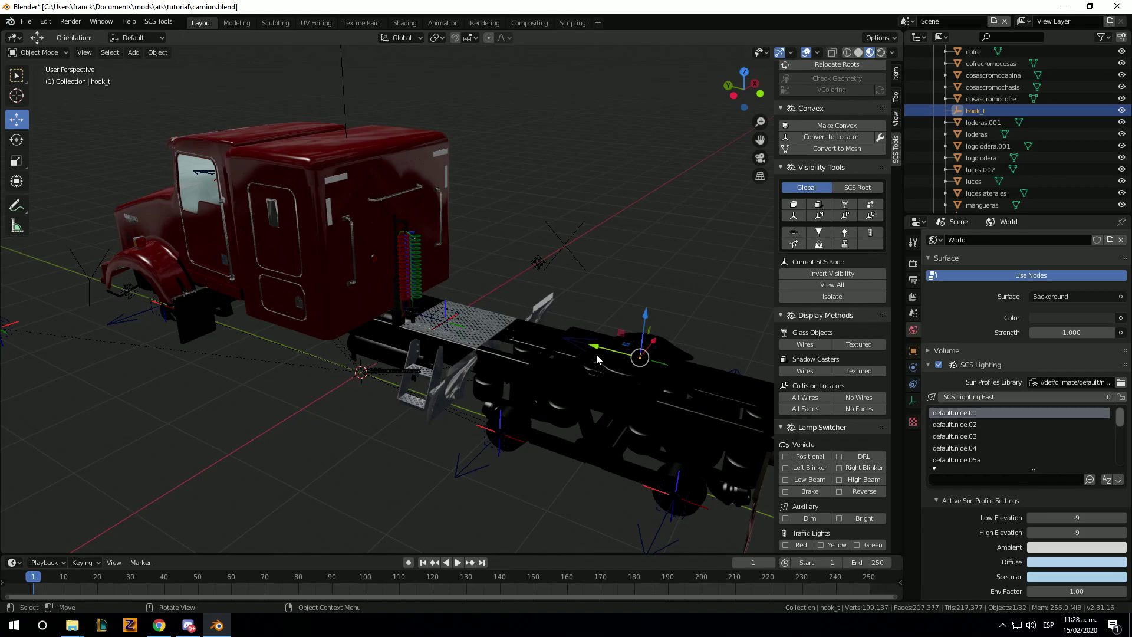
scroll(977, 146, "down", 4)
scroll(977, 145, "down", 3)
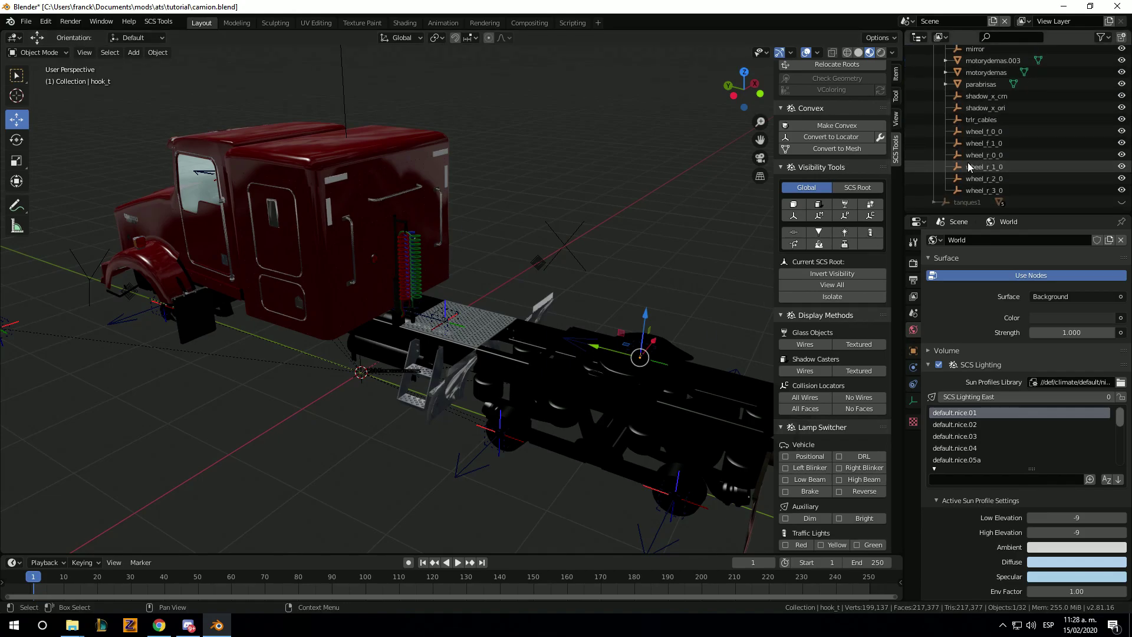
mouse_move(599, 307)
middle_mouse_down()
mouse_move(455, 353)
mouse_move(505, 292)
middle_mouse_up()
scroll(460, 359, "up", 3)
scroll(441, 353, "down", 3)
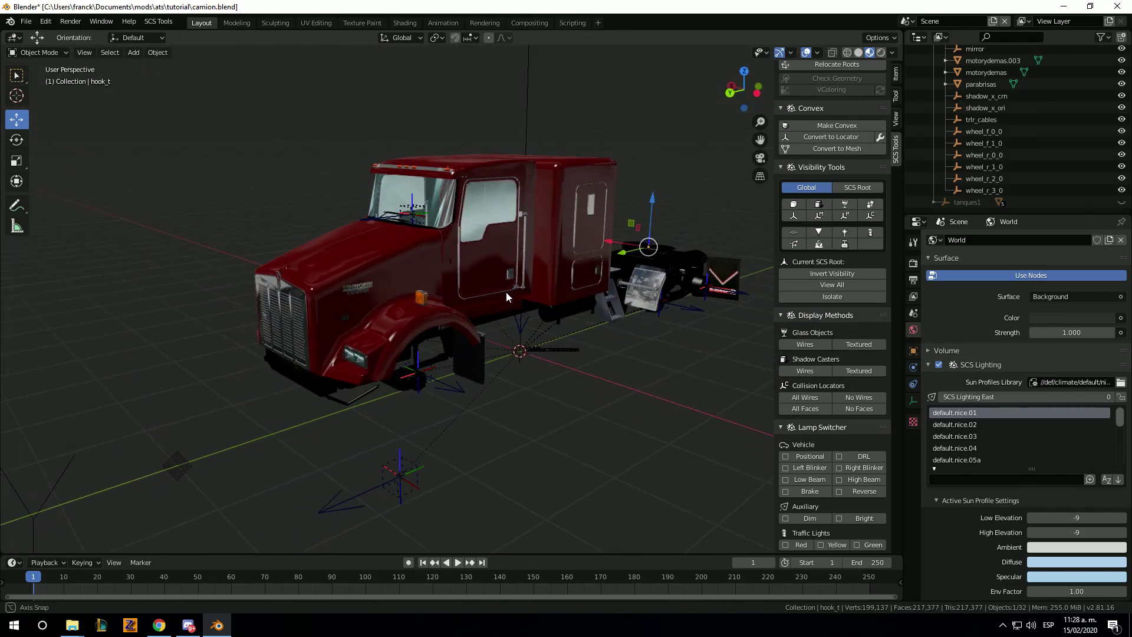
scroll(471, 341, "up", 3)
scroll(468, 345, "down", 3)
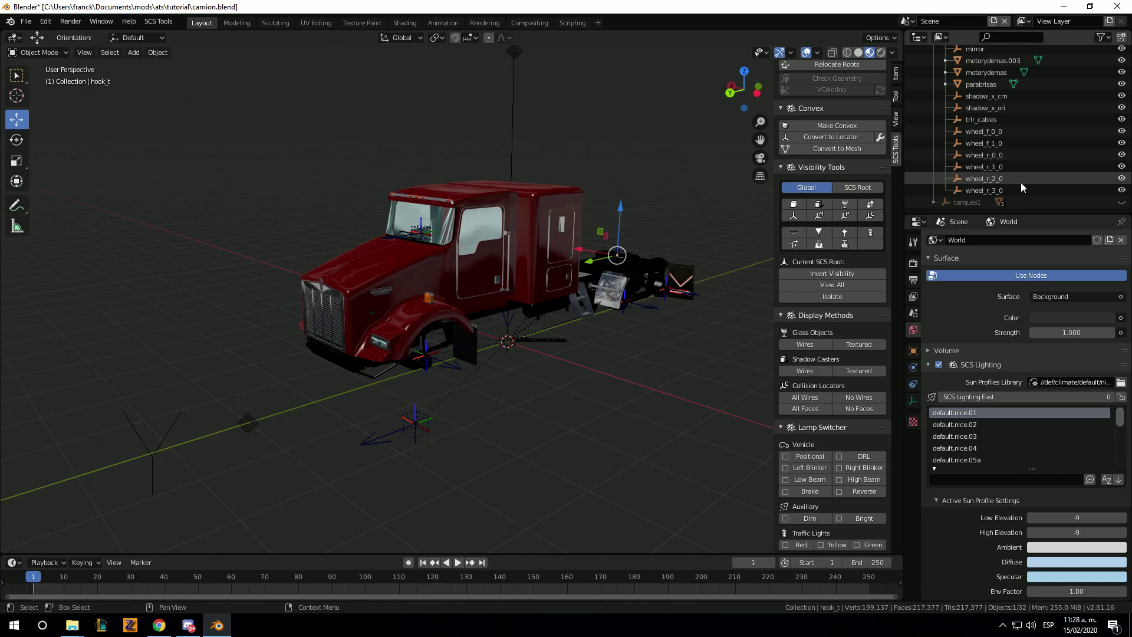
scroll(1024, 180, "up", 5)
scroll(1017, 154, "up", 5)
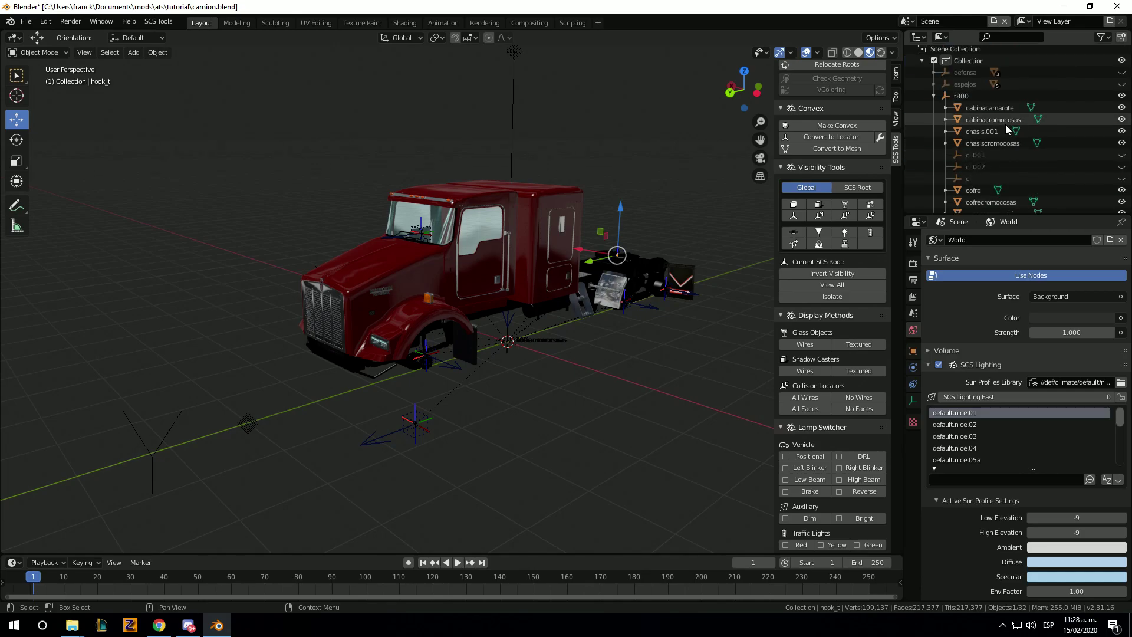
Select the t800 root and export it from the SCS Export panel.
left_click(936, 95)
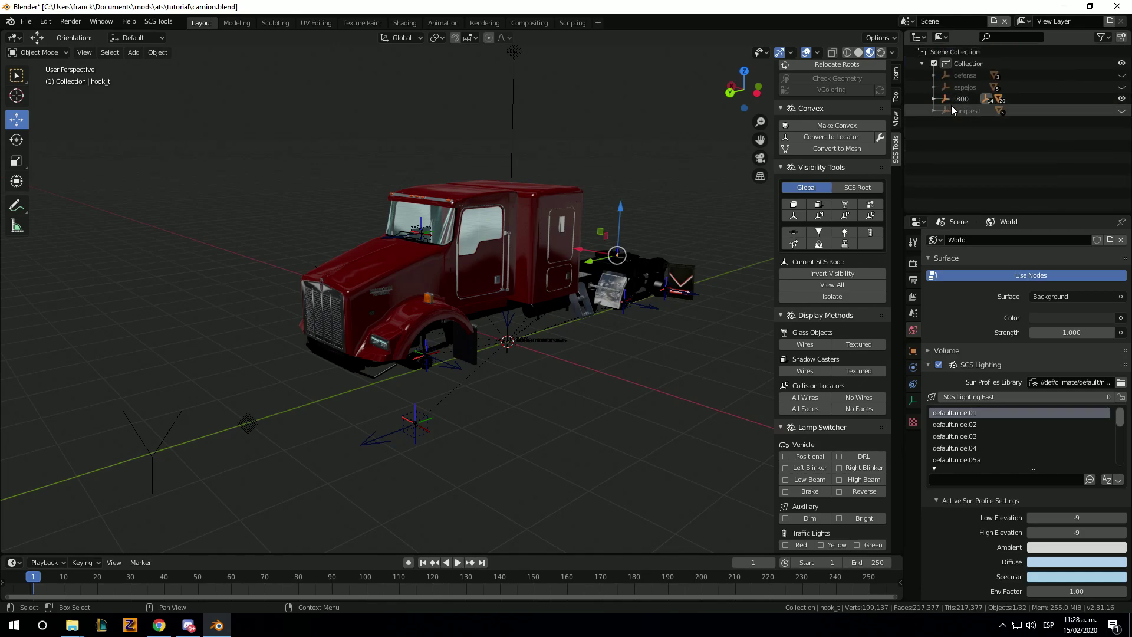
left_click(953, 100)
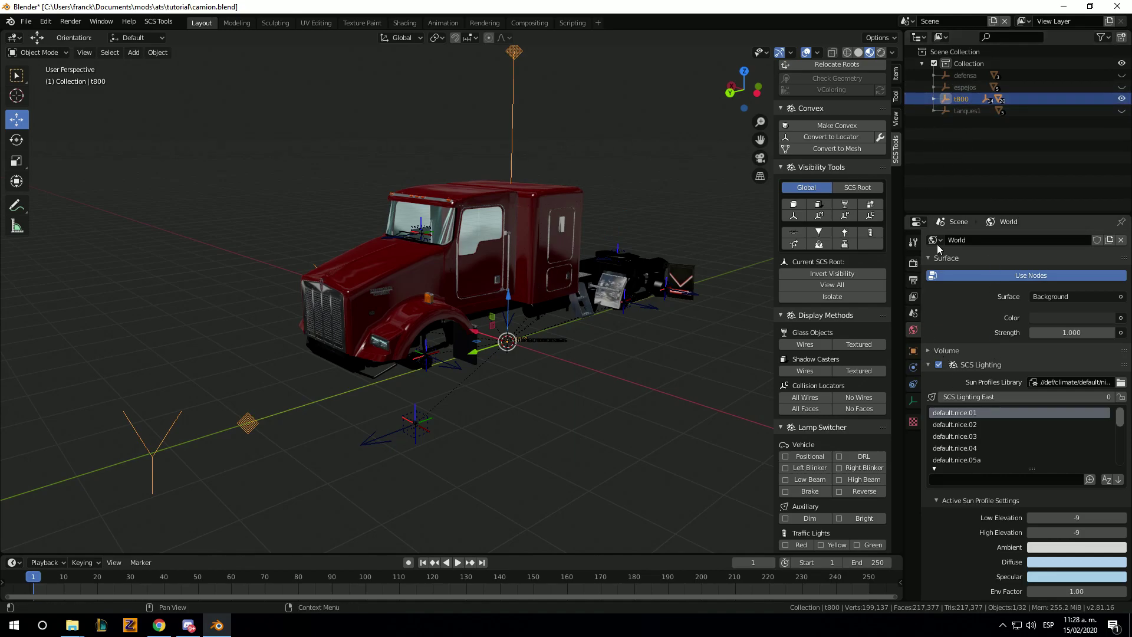
left_click(913, 281)
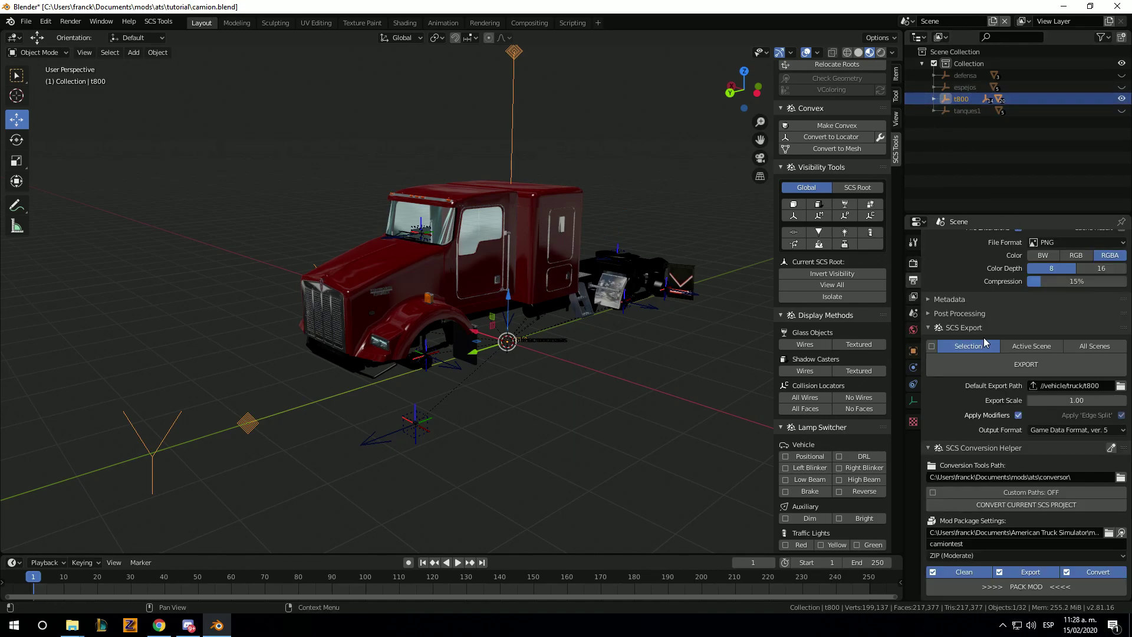
left_click(1024, 367)
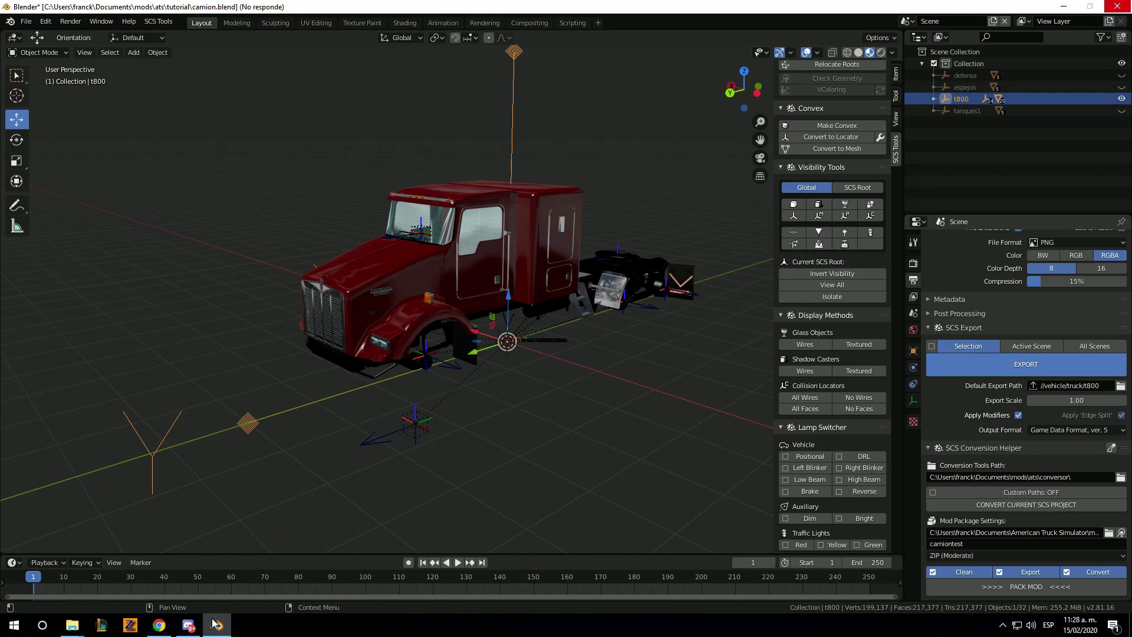
left_click(195, 626)
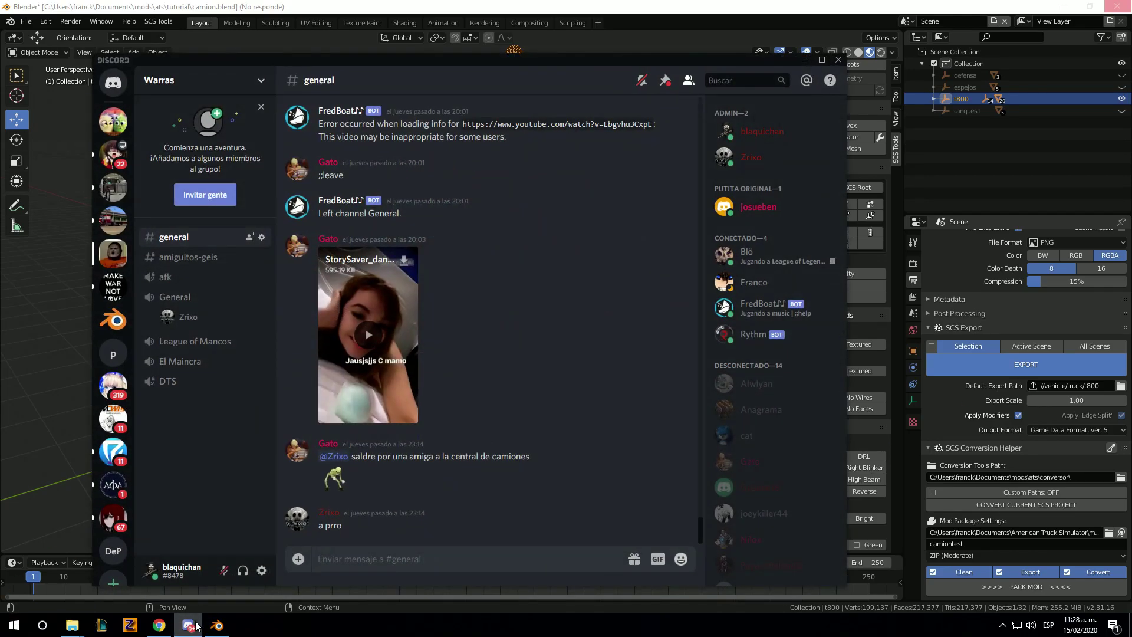
left_click(194, 627)
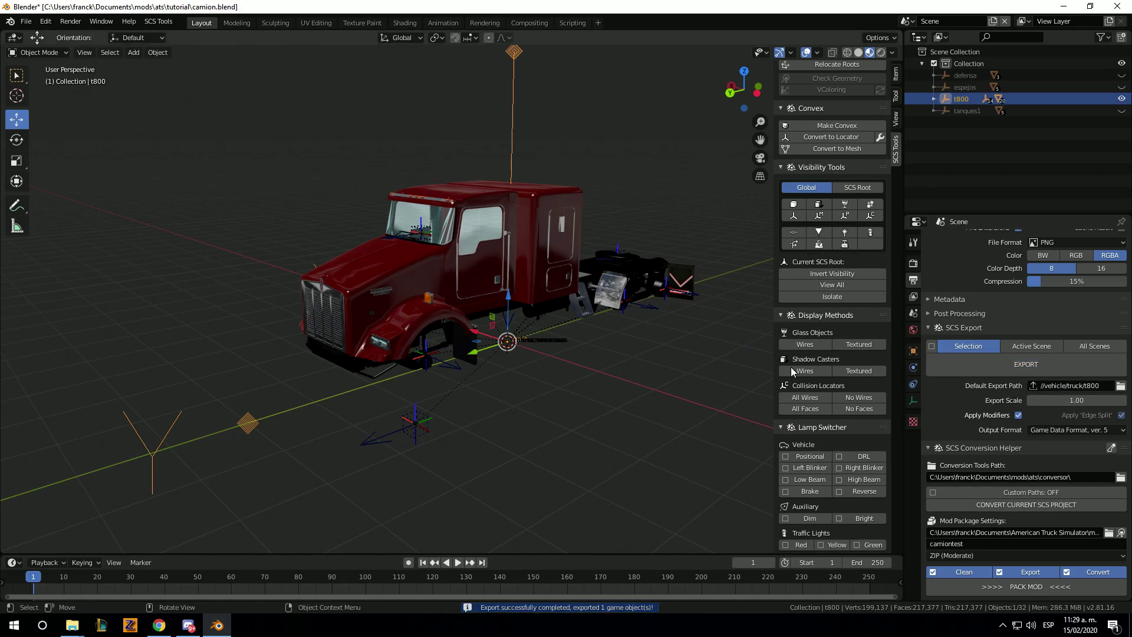
Pack the exported truck into camiontest.zip and save camion.blend.
left_click(1020, 587)
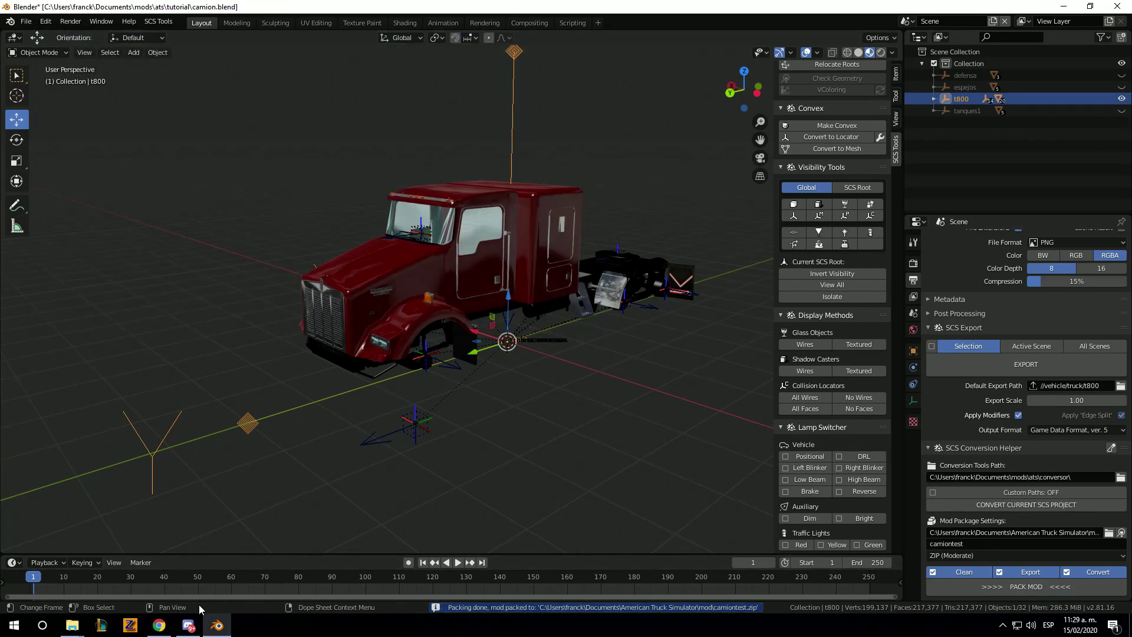
key("ctrl+s")
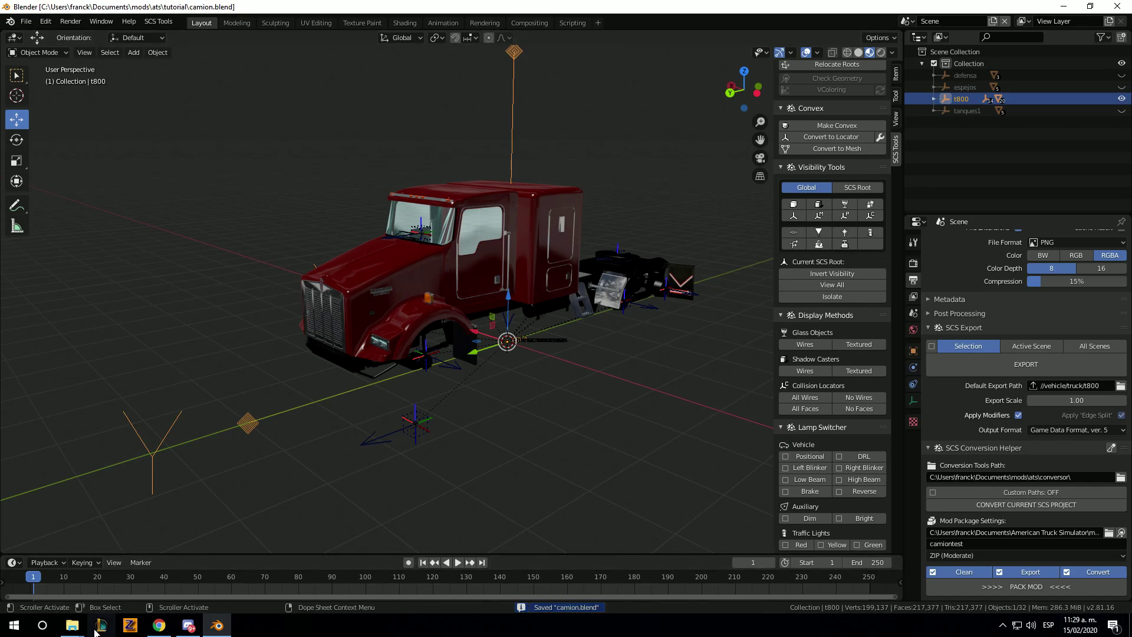
mouse_move(72, 625)
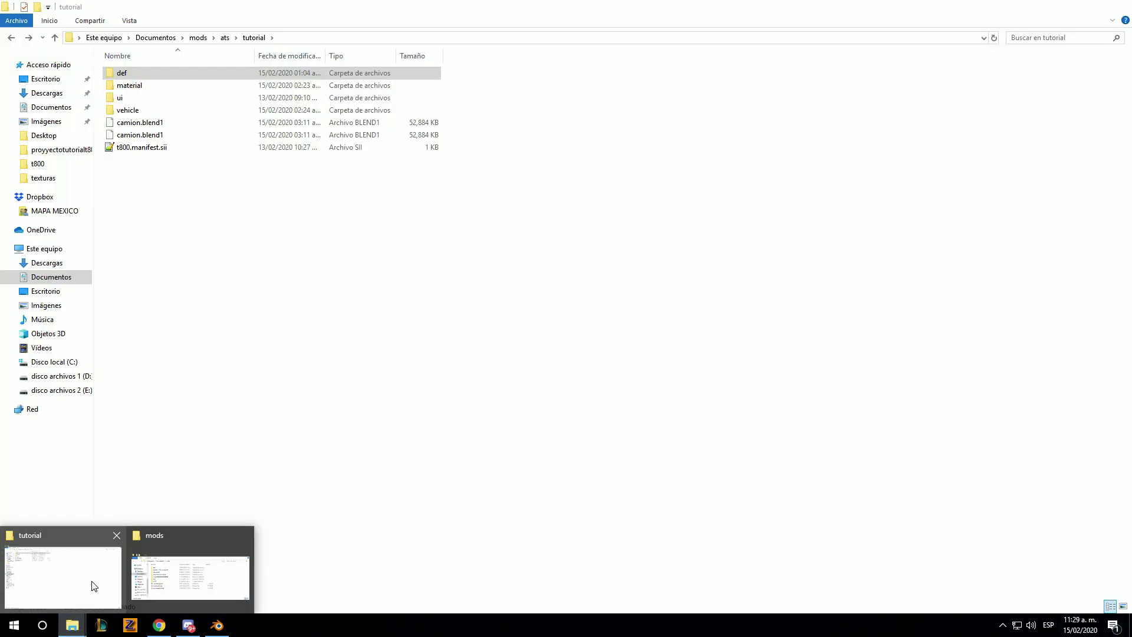
Browse def > vehicle > truck > t800 > paint_job and select skin1.sii.
left_click(94, 586)
double_click(130, 71)
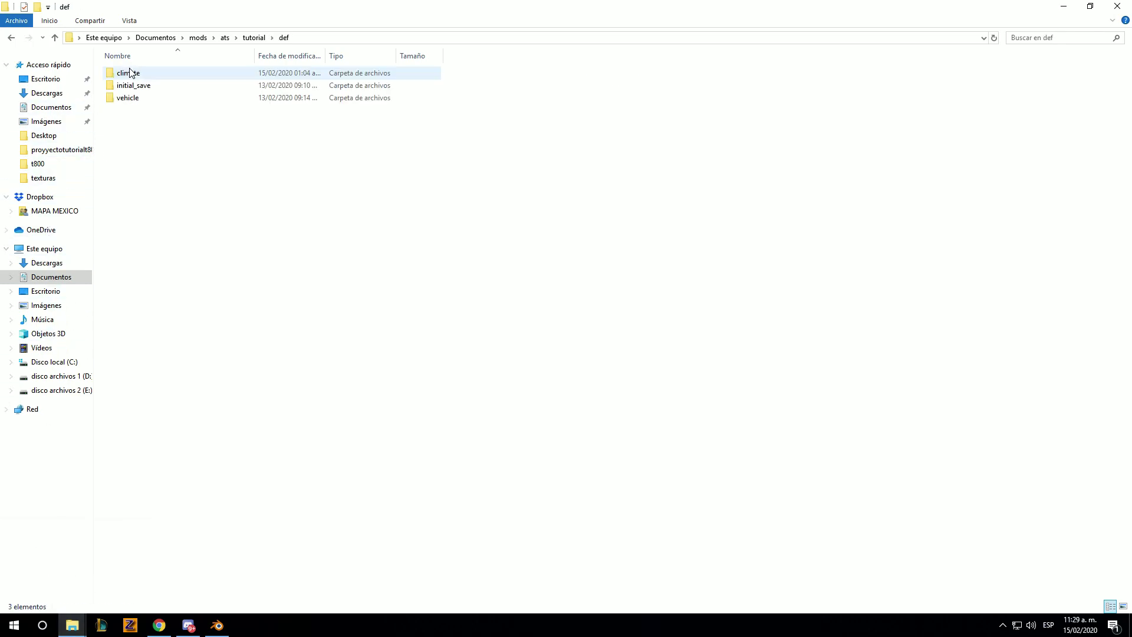
left_click(159, 101)
double_click(160, 101)
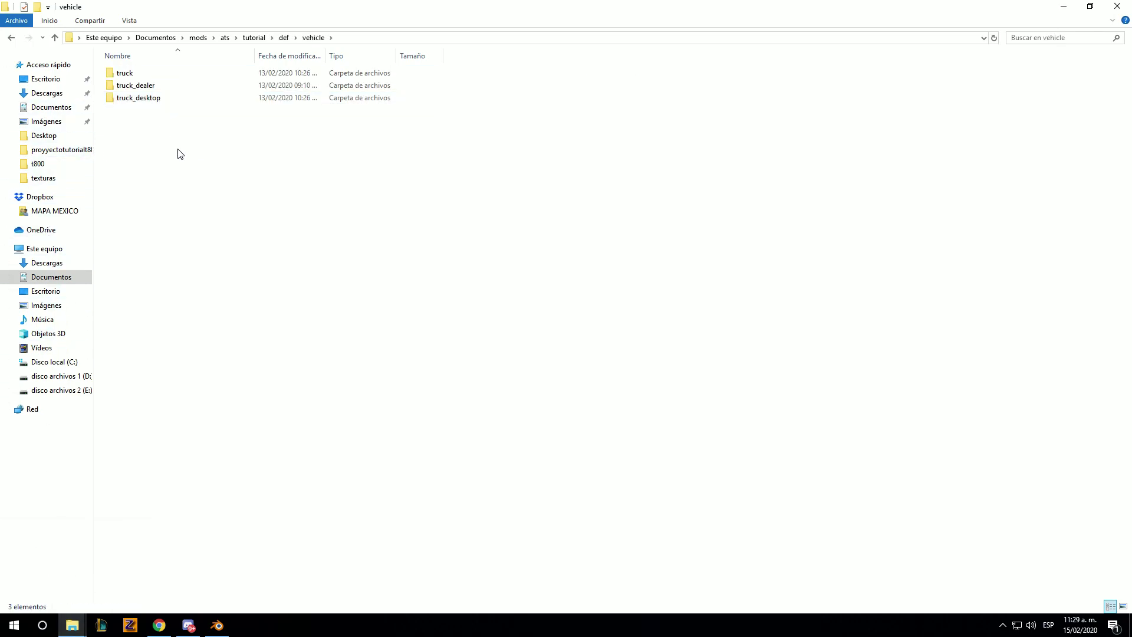
double_click(123, 72)
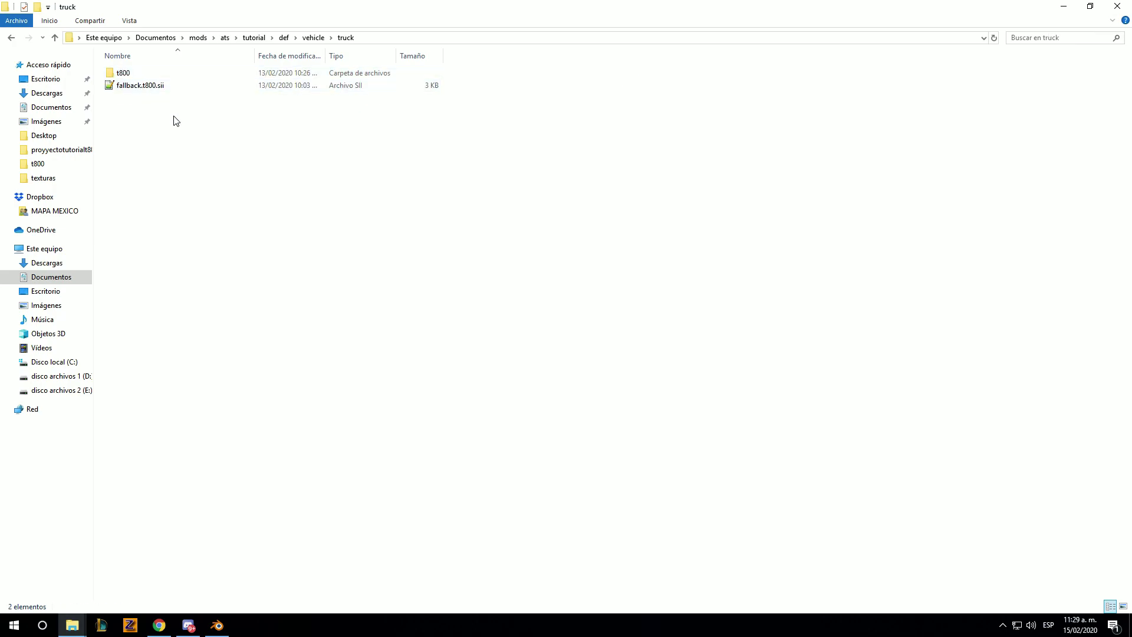
double_click(130, 73)
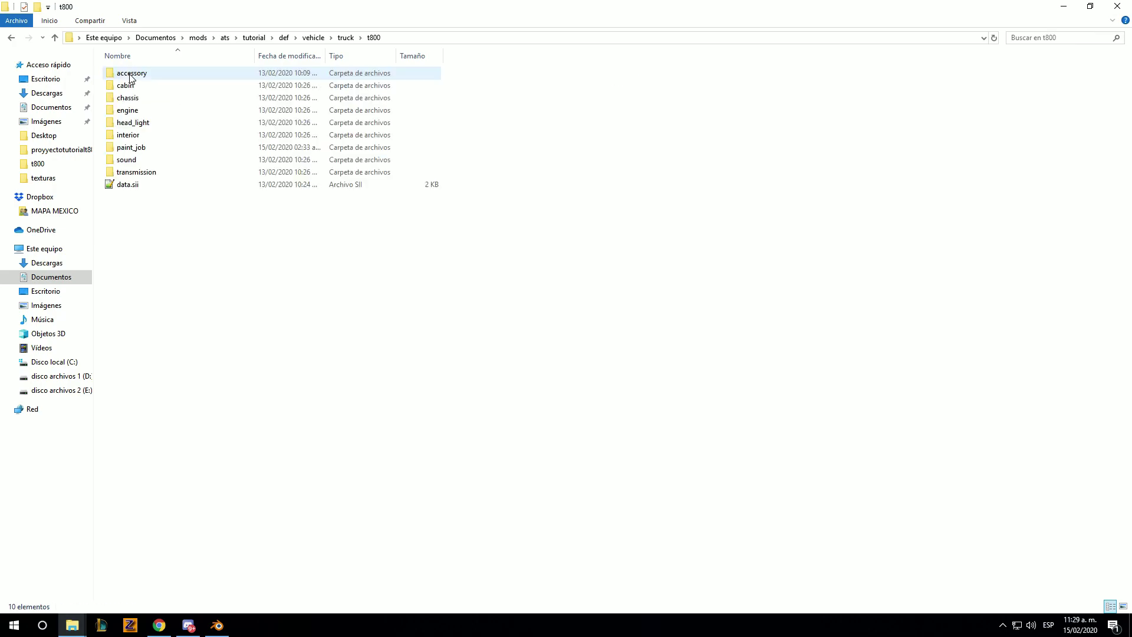
double_click(131, 147)
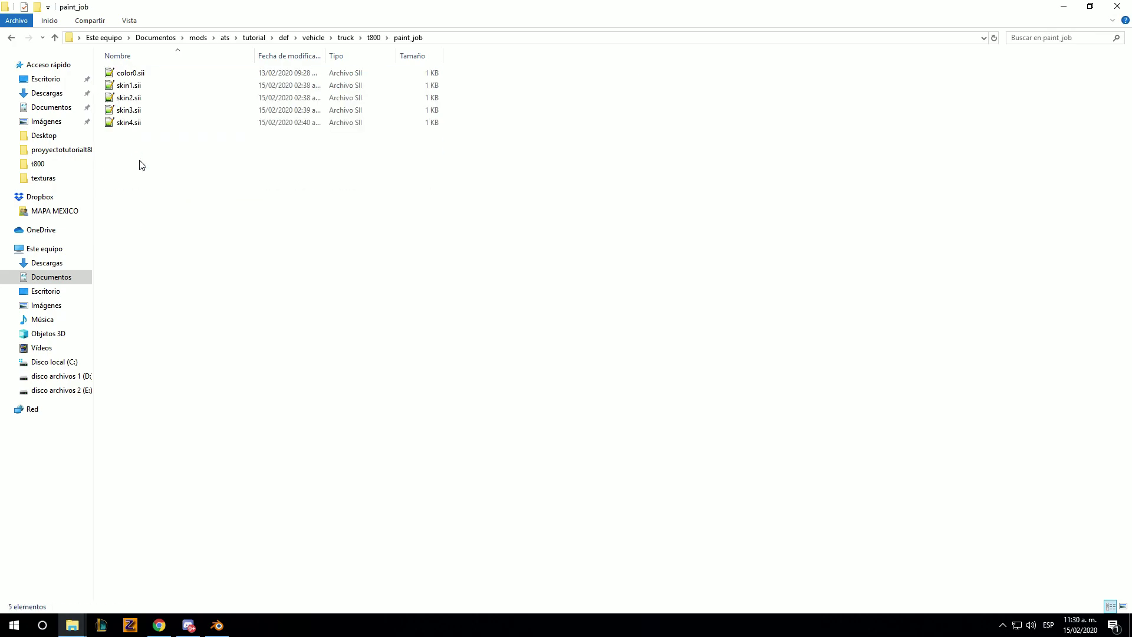
left_click_drag(178, 194, 146, 151)
left_click(142, 147)
left_click(131, 85)
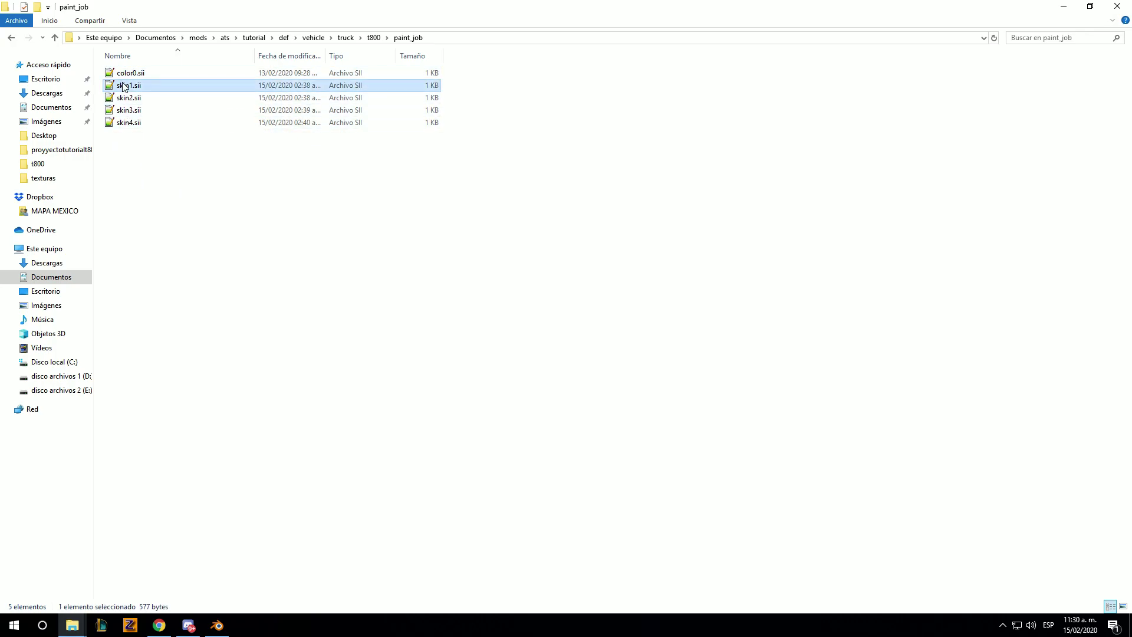
left_click(139, 107)
Open color0.sii and skin1.sii side by side with a widened skin1 pane.
double_click(144, 74)
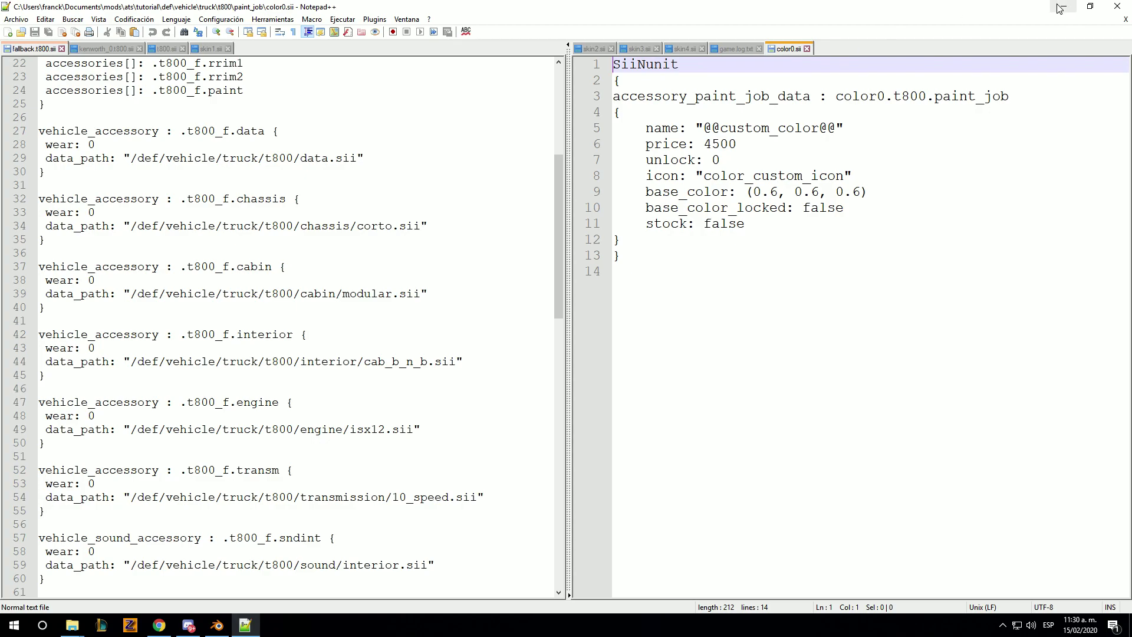
left_click(1117, 6)
left_click(127, 86)
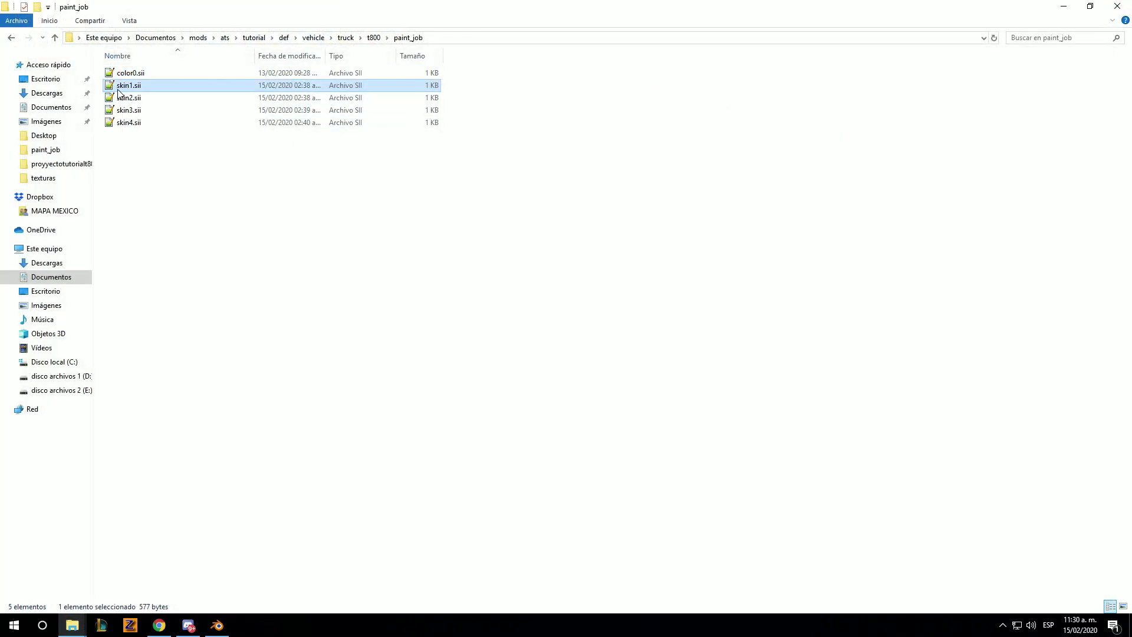
mouse_move(128, 85)
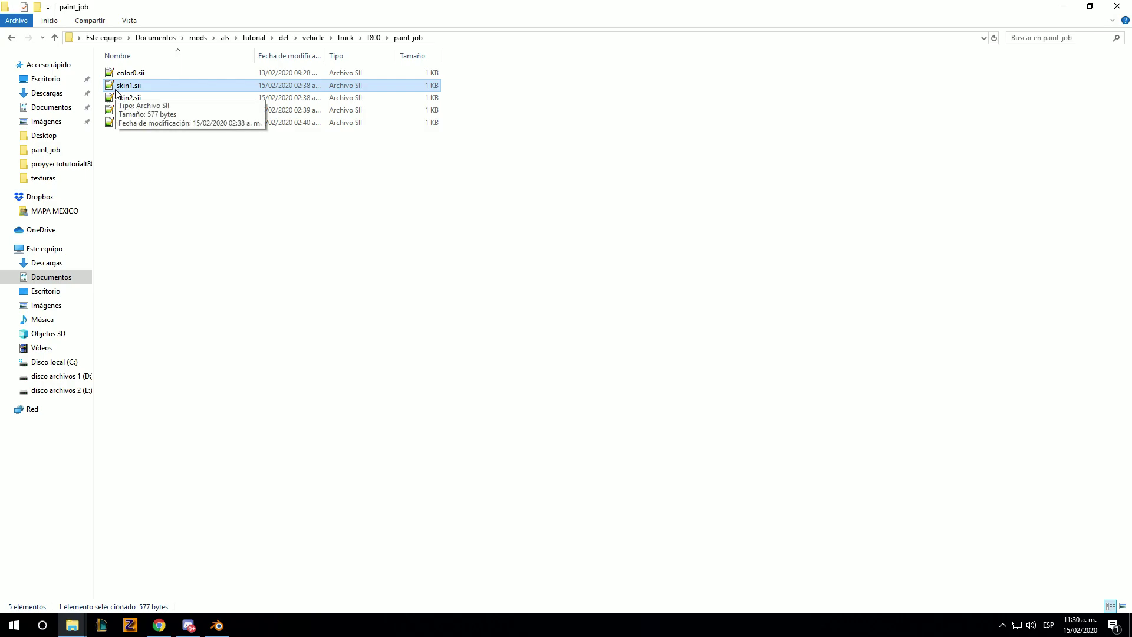
double_click(116, 89)
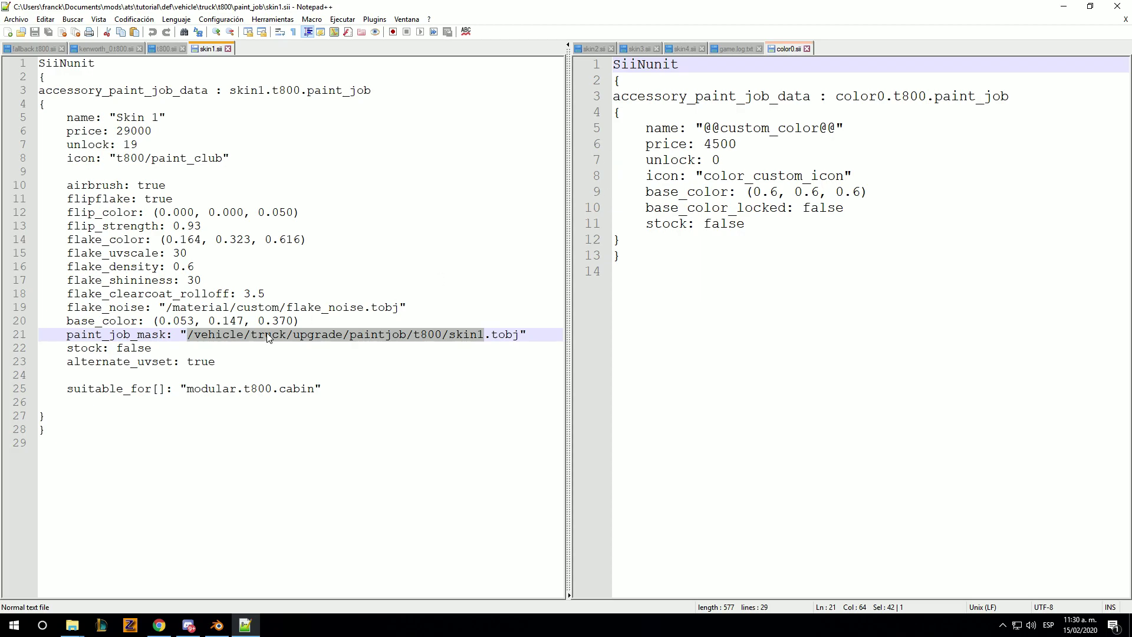
left_click_drag(570, 76, 838, 107)
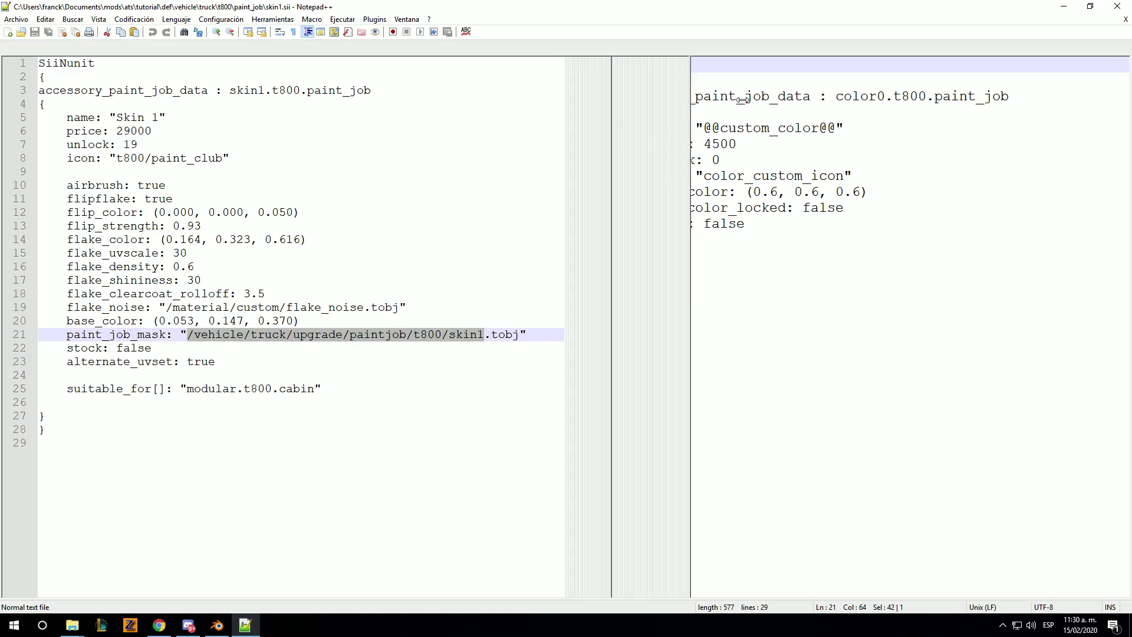
Highlight skin1's name, the t800/paint_club icon path and the mask path.
left_click_drag(231, 92, 265, 91)
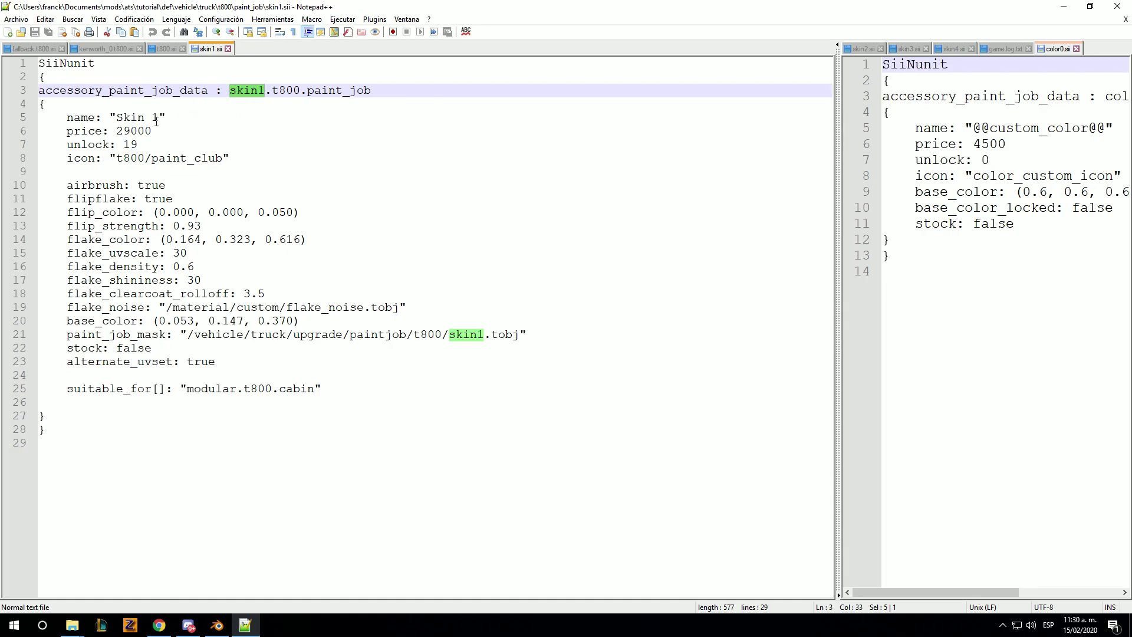
left_click(137, 117)
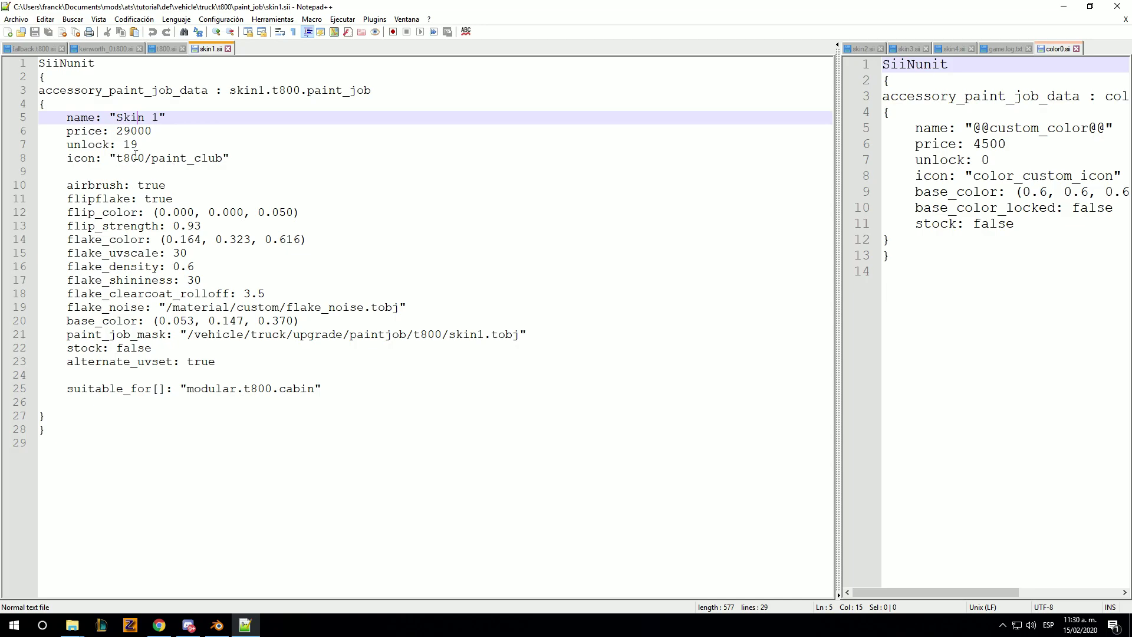
left_click_drag(117, 158, 223, 157)
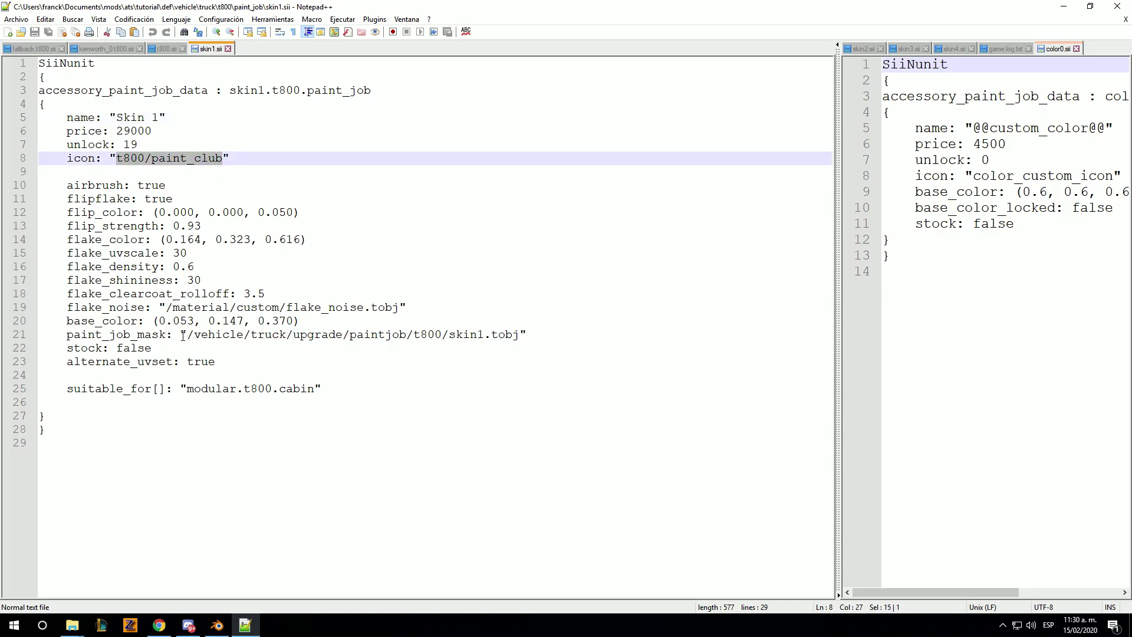
left_click_drag(181, 335, 240, 339)
key("Down")
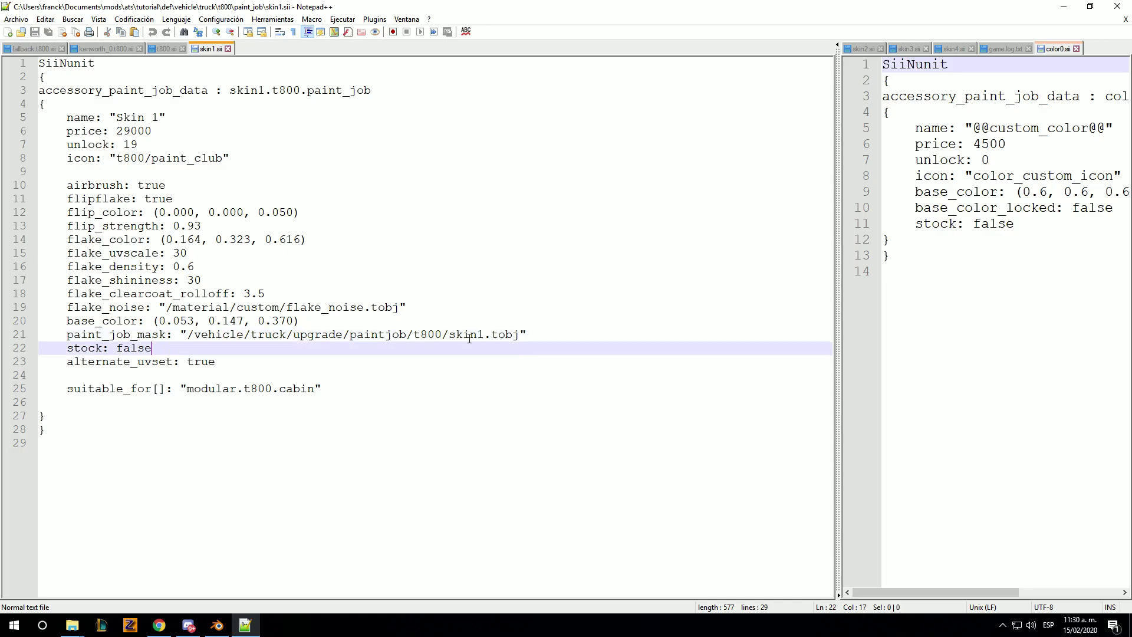
left_click(470, 334)
left_click(197, 334)
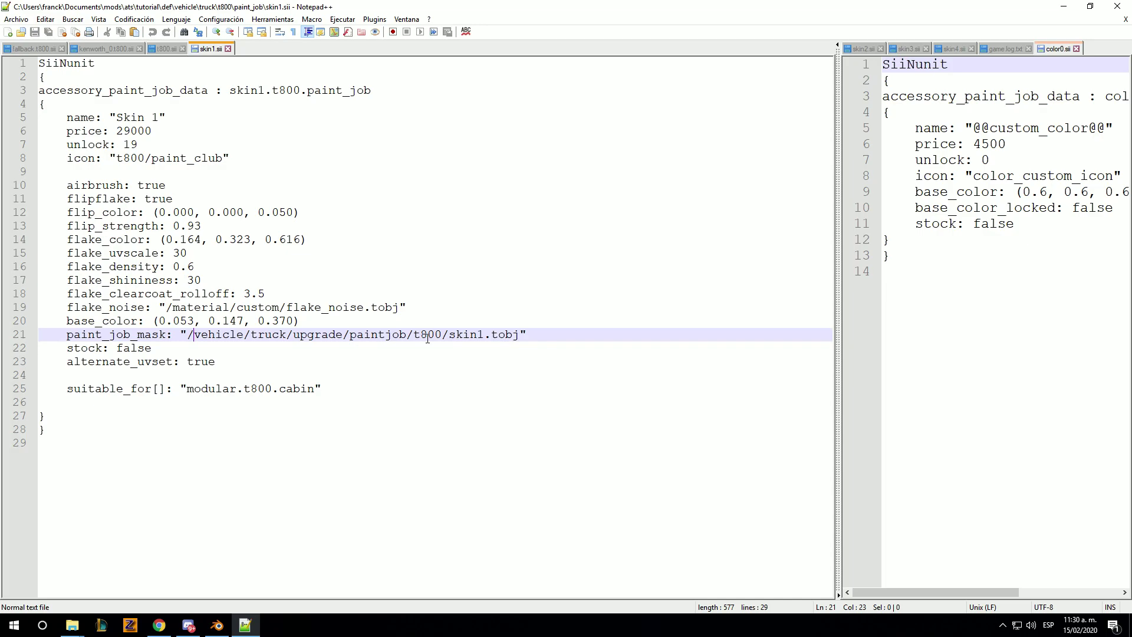
left_click_drag(198, 335, 240, 334)
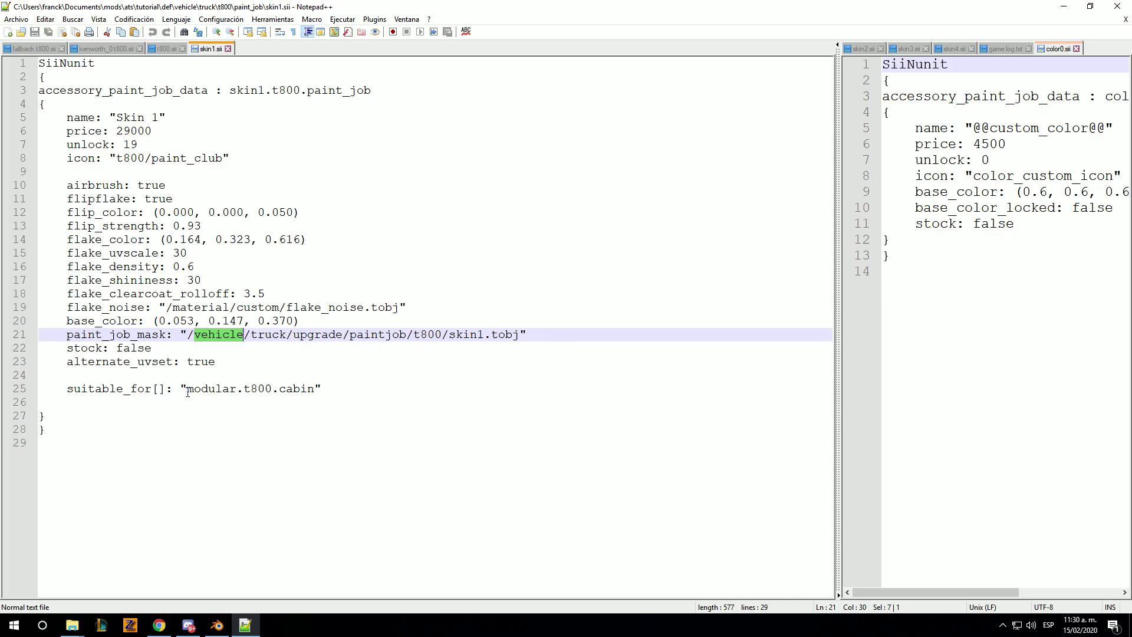
Highlight suitable_for modular.t800 and reselect the paint_job_mask path.
left_click_drag(188, 392, 237, 388)
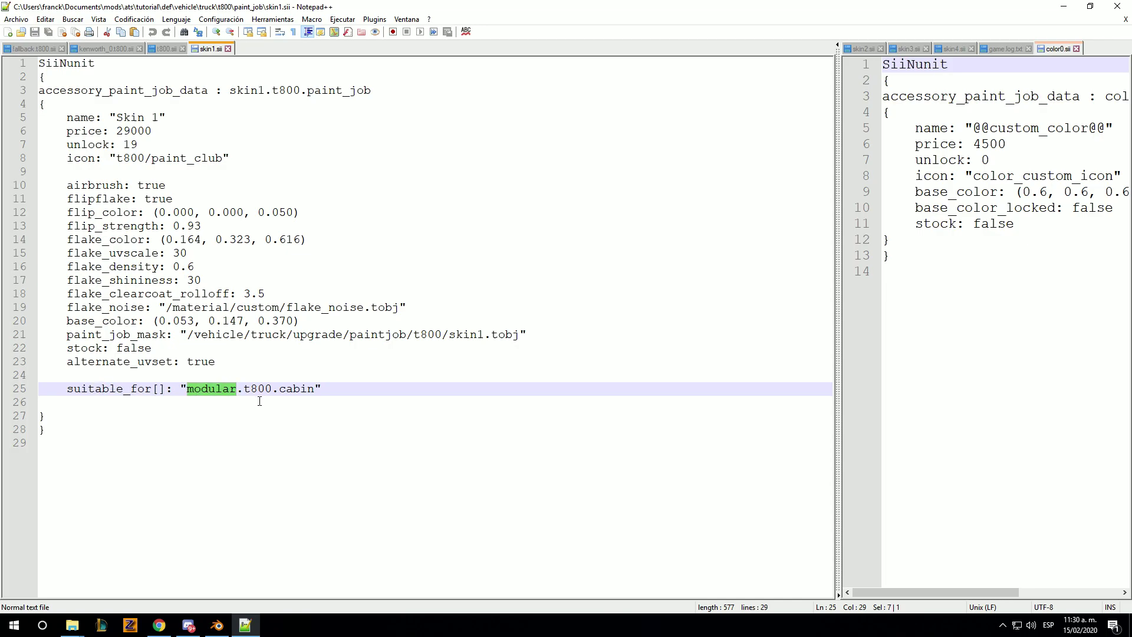
left_click_drag(244, 389, 272, 389)
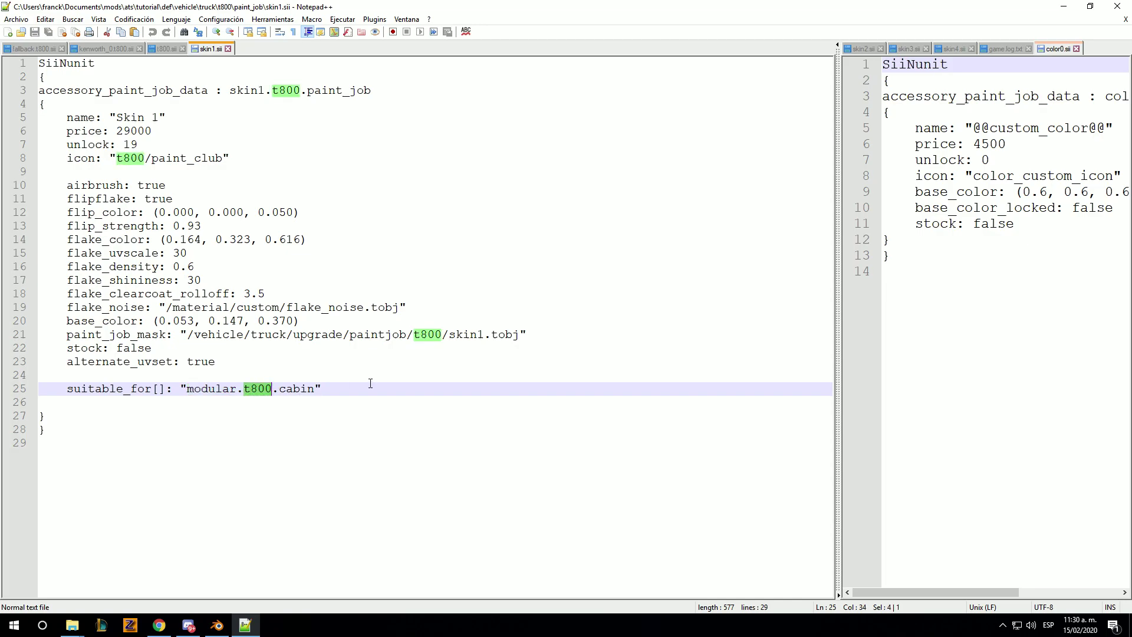
left_click(250, 334)
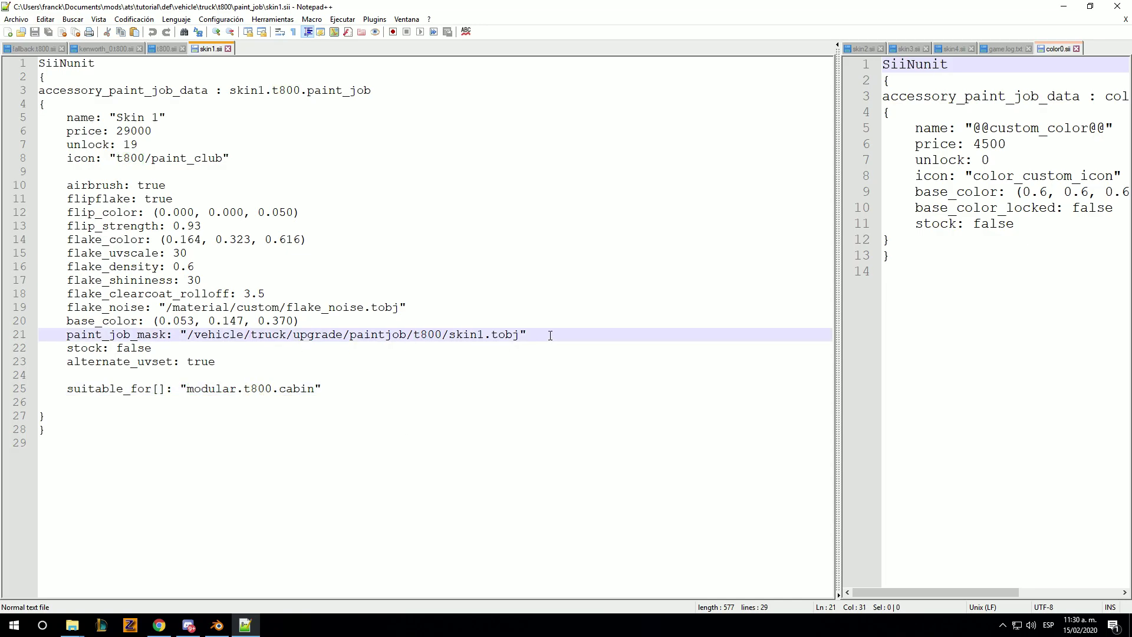
left_click_drag(550, 336, 195, 334)
left_click(72, 626)
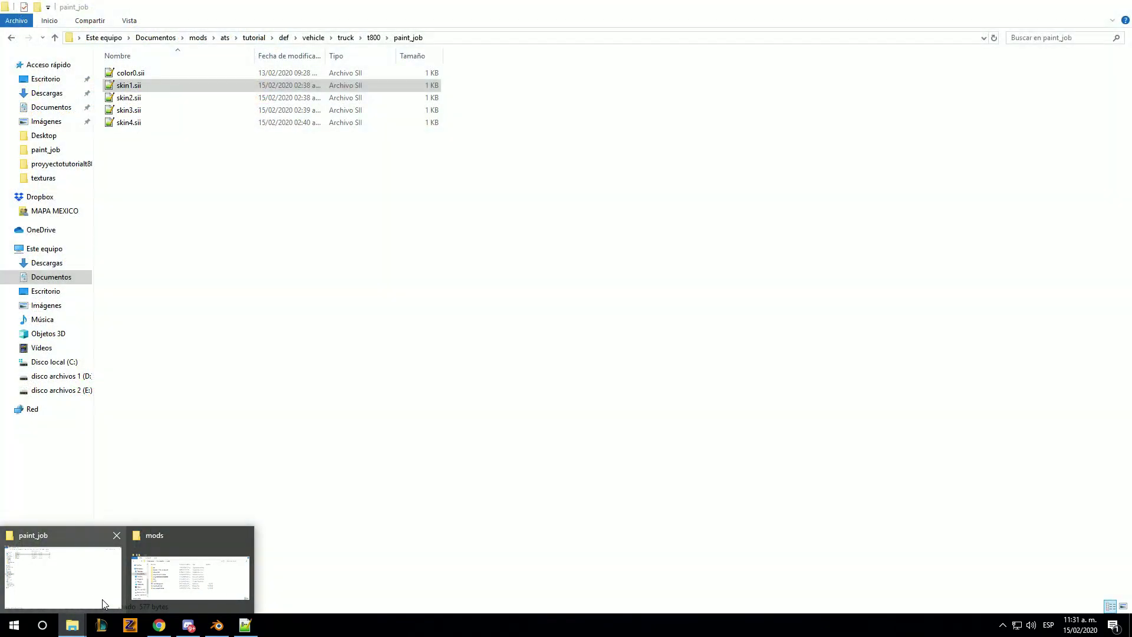
Open the project folder in a new window and briefly launch tobjEdit from the tonj folder.
left_click(102, 595)
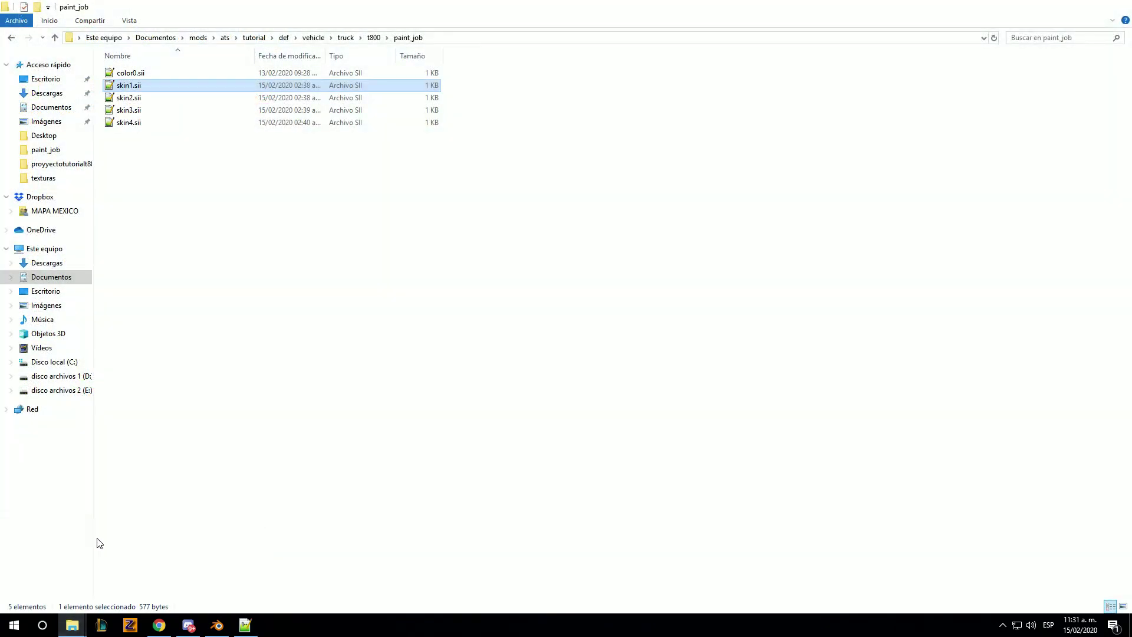
right_click(43, 164)
left_click(65, 192)
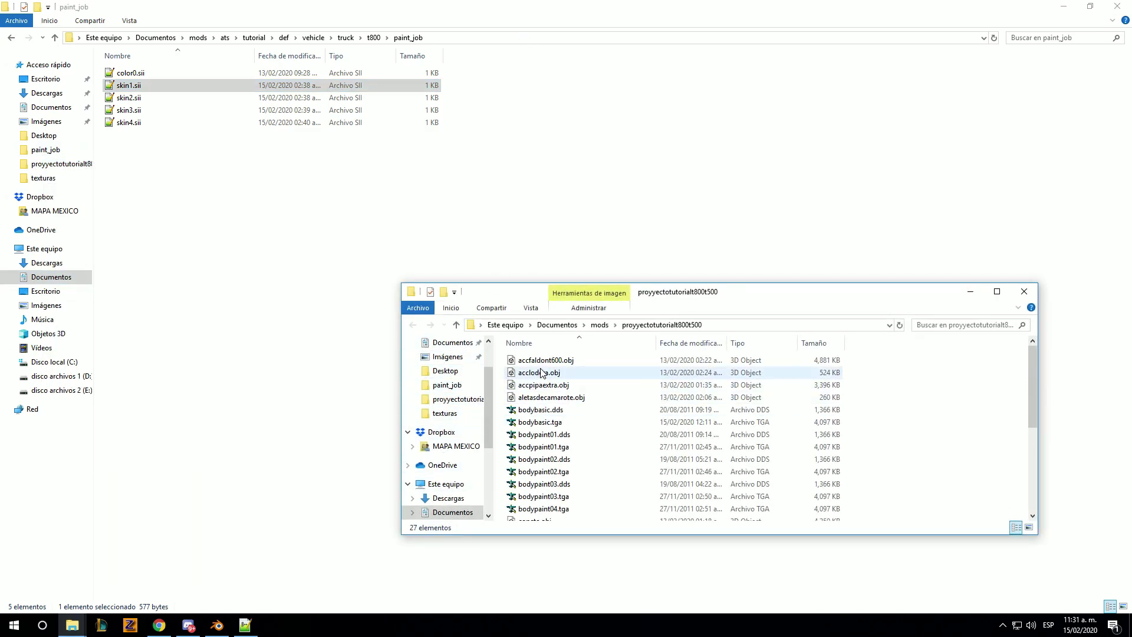
left_click(599, 325)
left_click(530, 426)
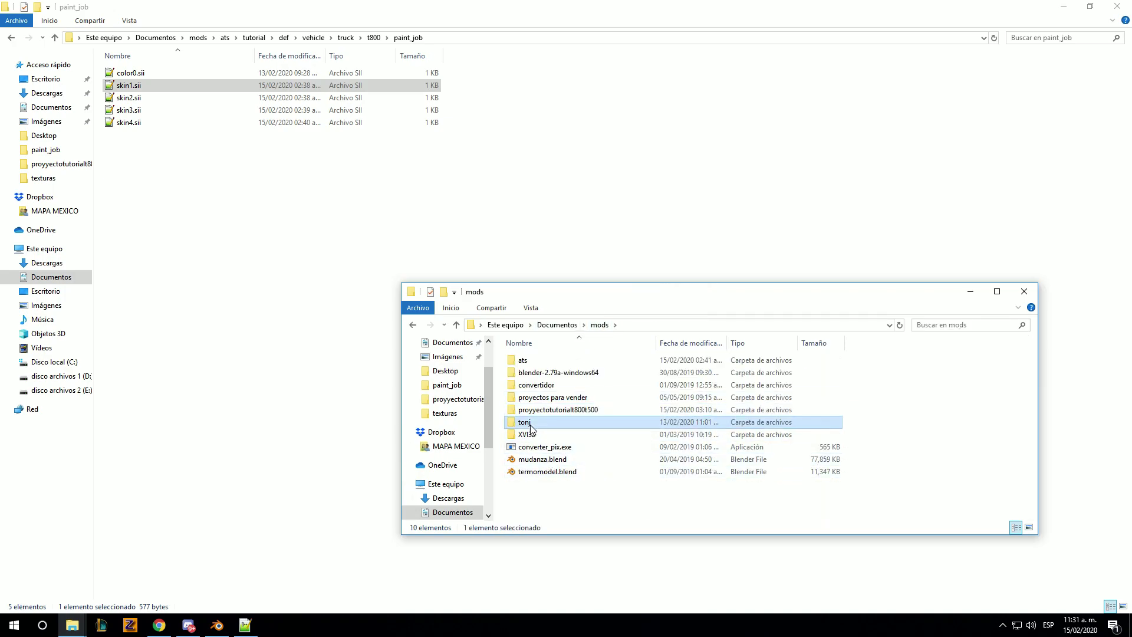
double_click(530, 425)
double_click(536, 385)
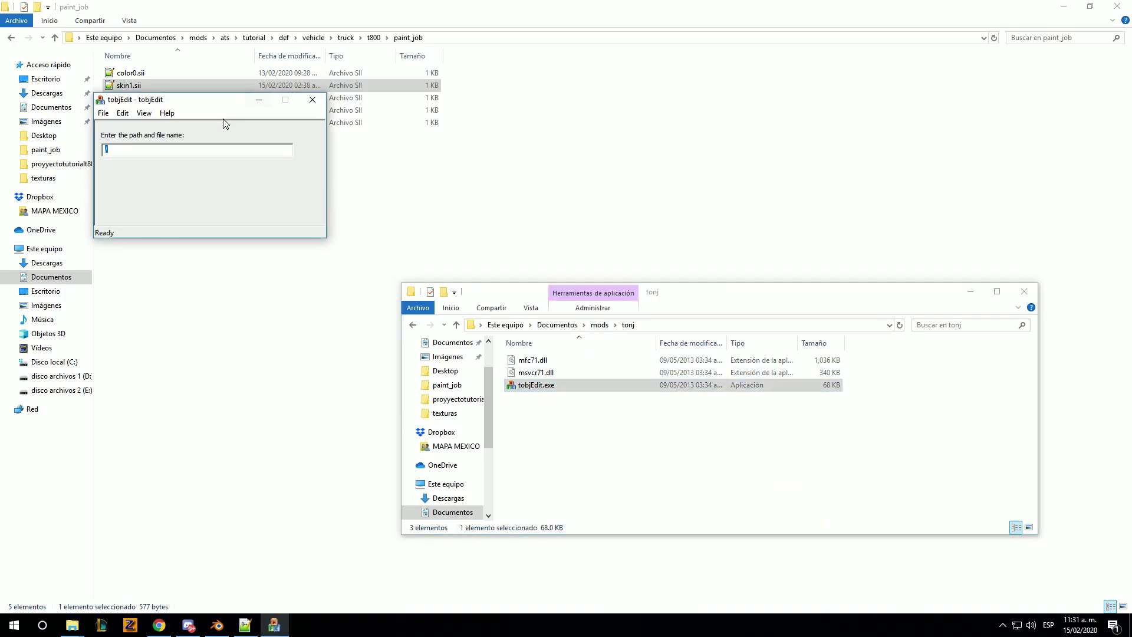
left_click(312, 99)
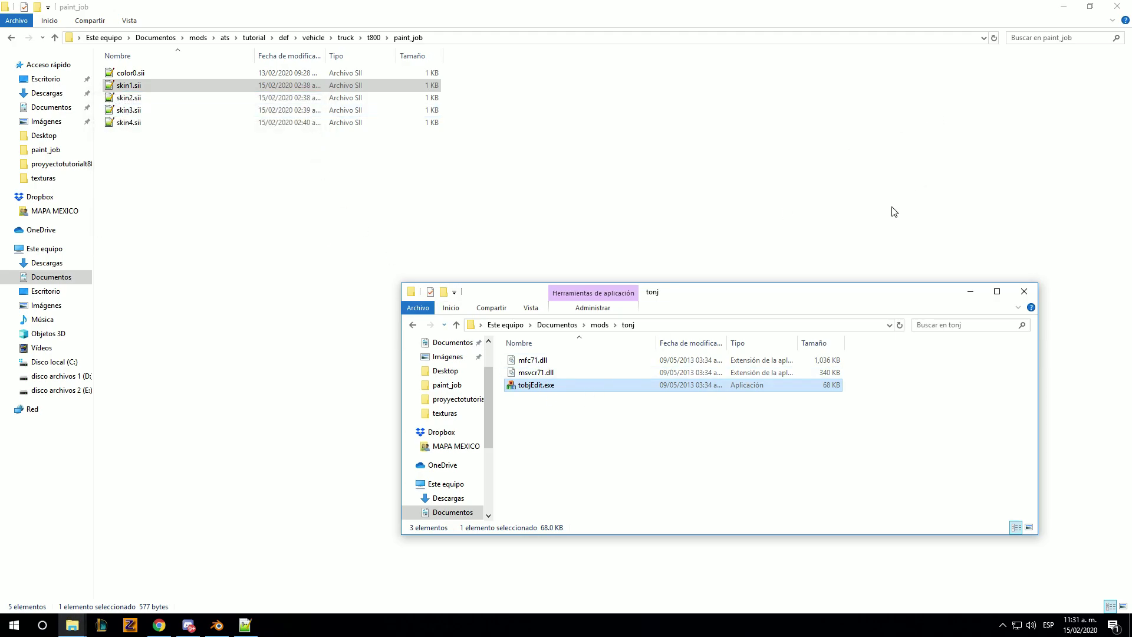
left_click(416, 325)
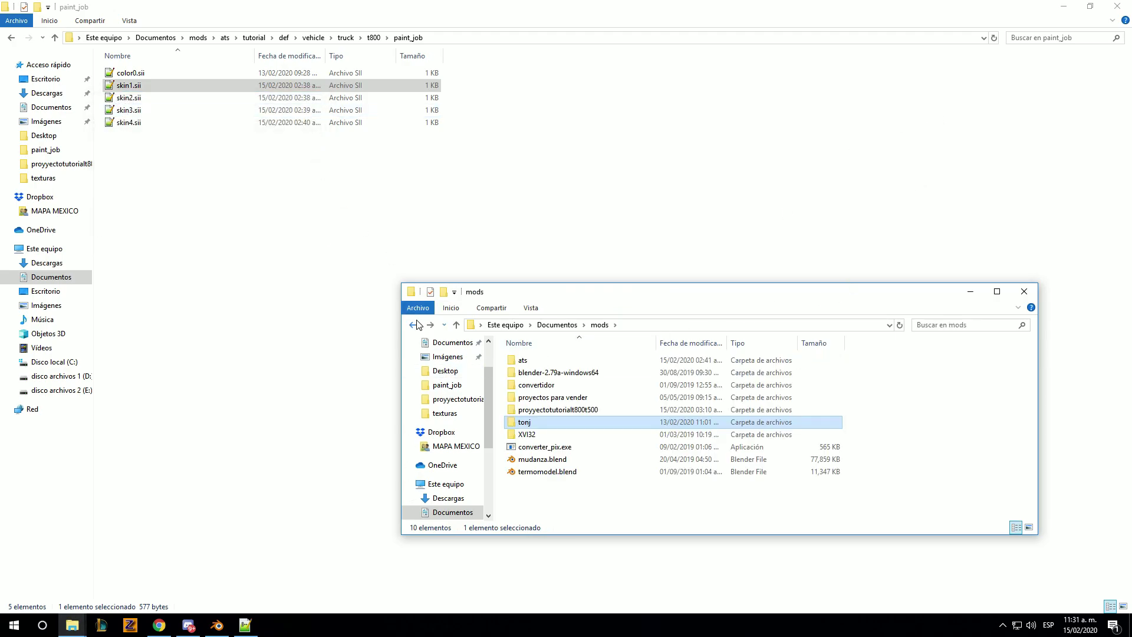
Browse ats > paint > upgrade > t800 and inspect the skin .dds and .tobj files.
double_click(538, 361)
scroll(663, 470, "down", 2)
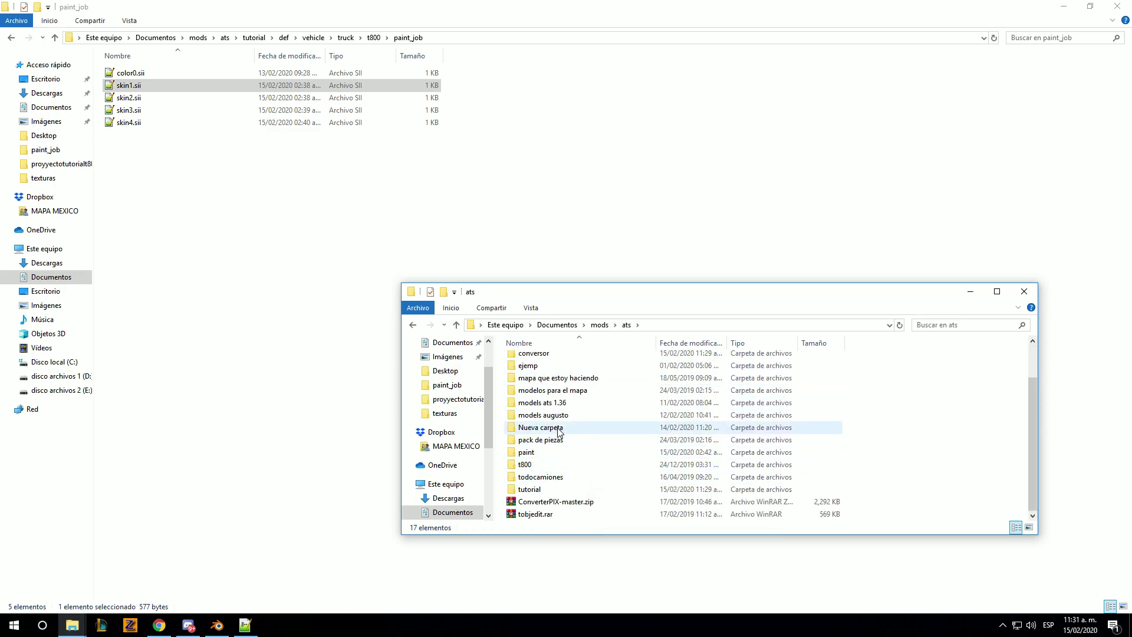
double_click(530, 451)
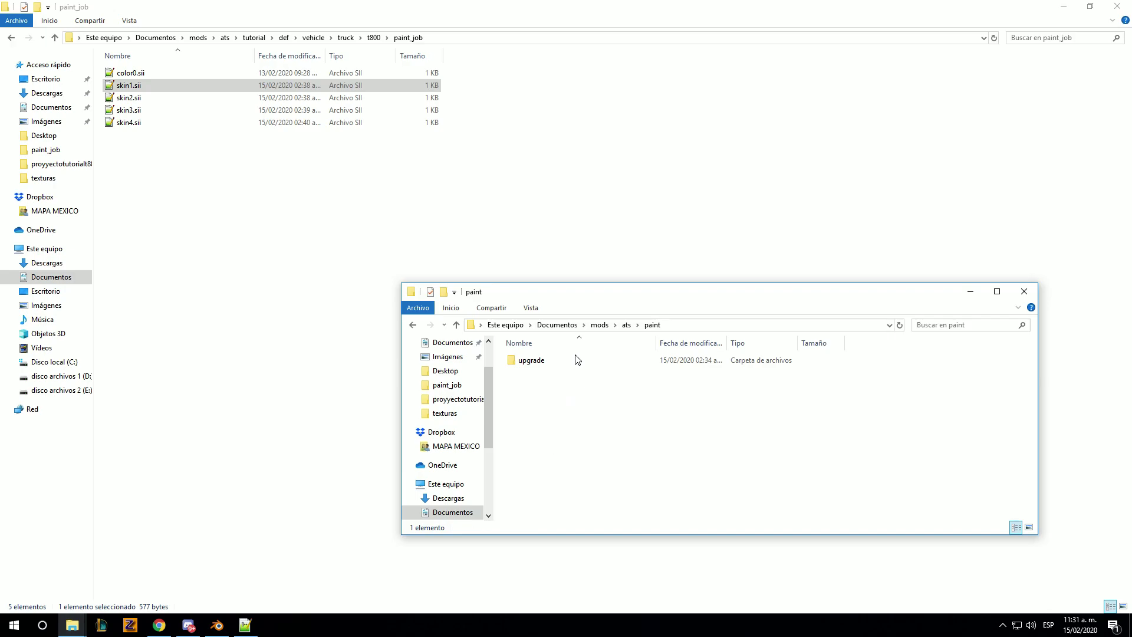
double_click(532, 362)
double_click(541, 366)
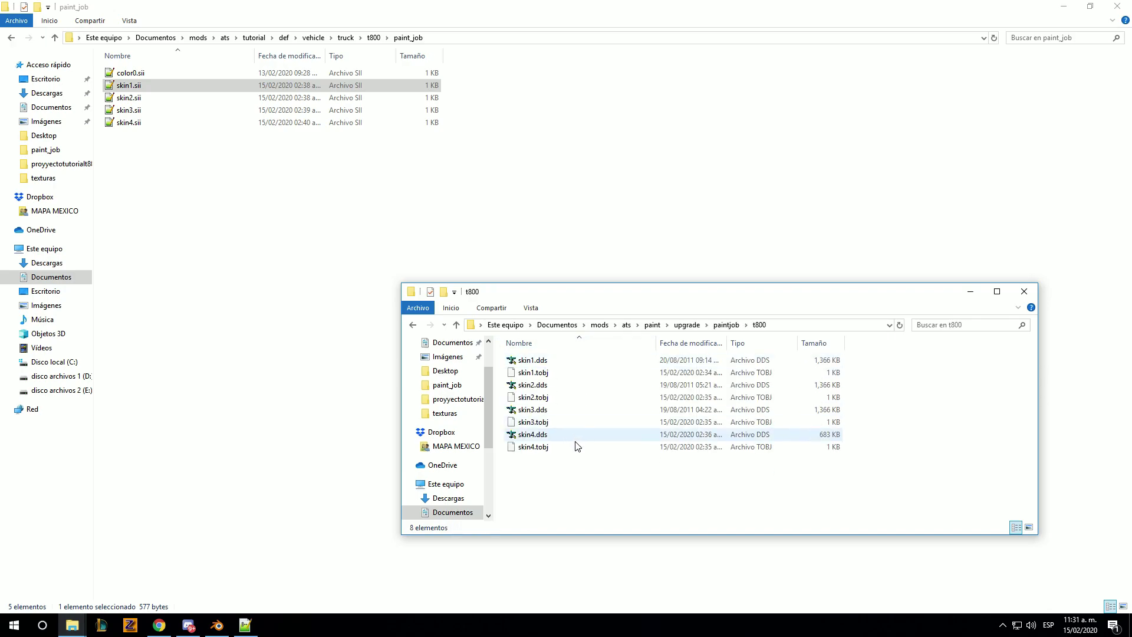
left_click_drag(564, 481, 534, 356)
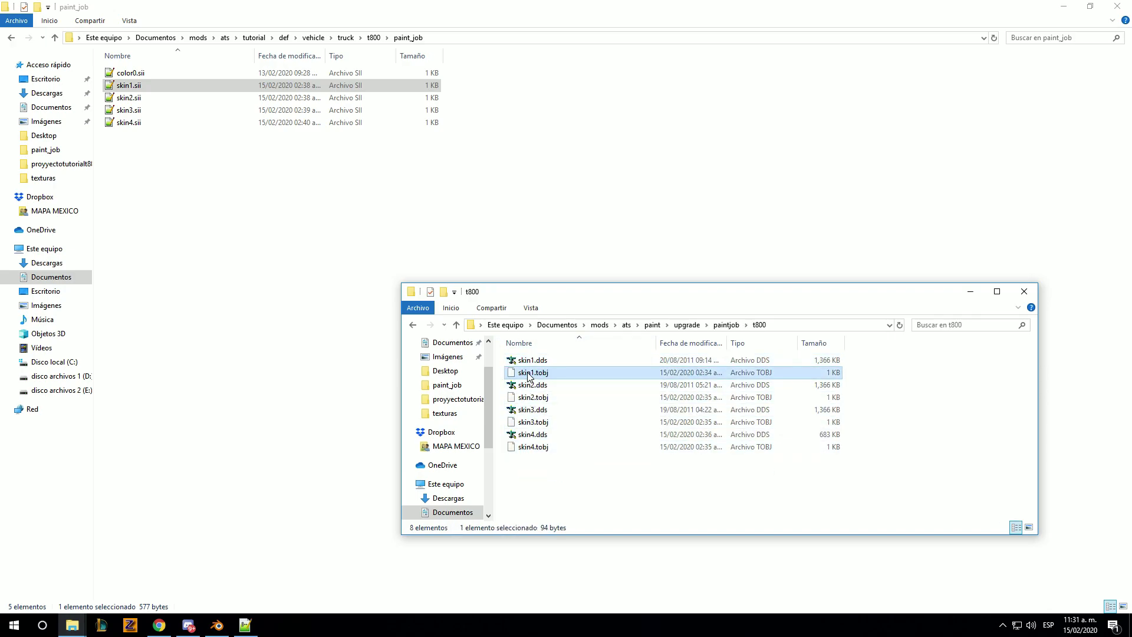
left_click(534, 362)
left_click(534, 372)
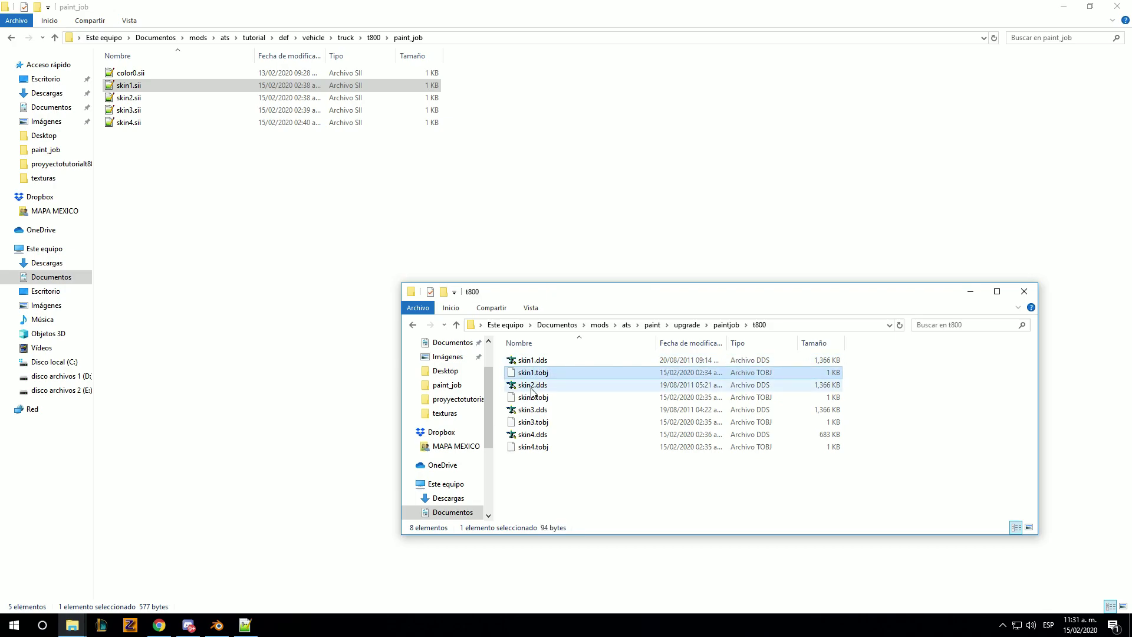
left_click(536, 385)
left_click(539, 398)
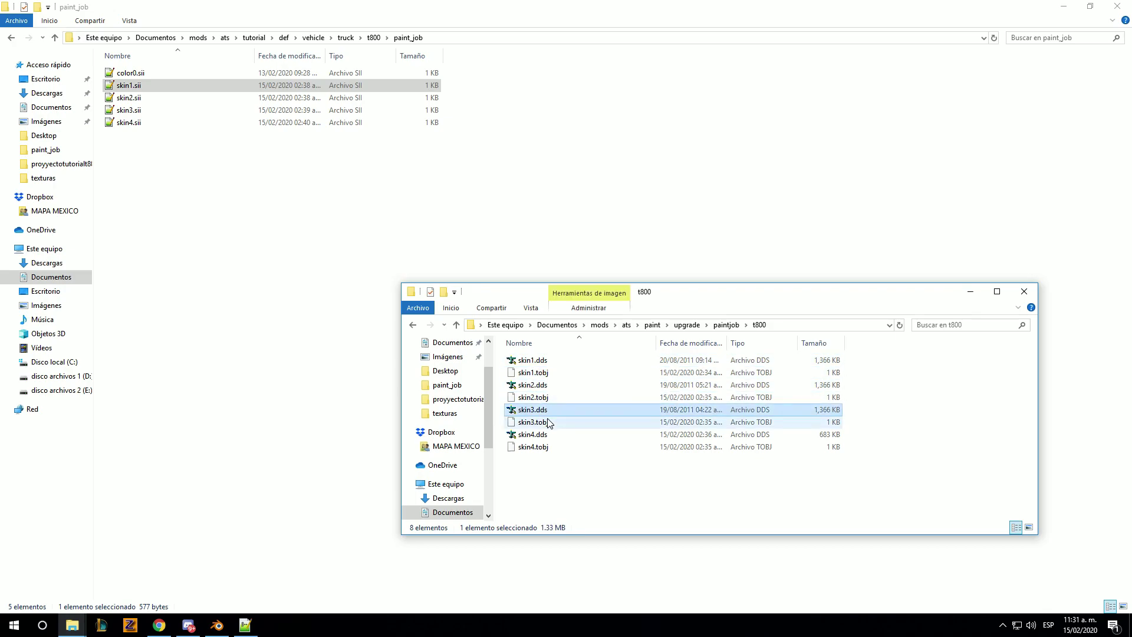
left_click(546, 423)
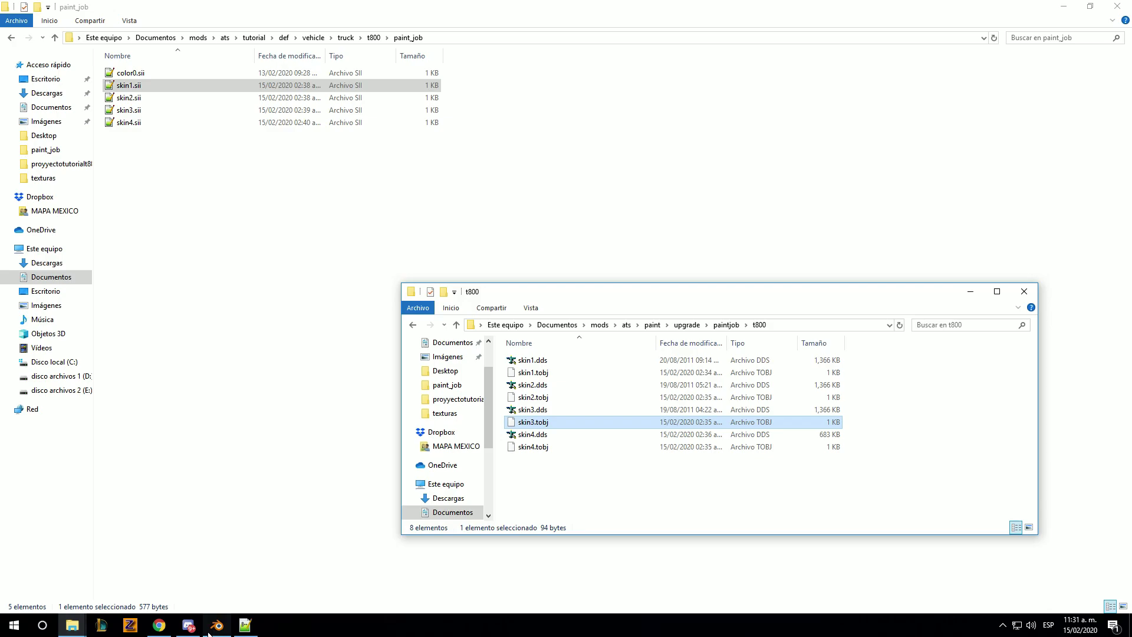
Select all eight skin files, go back to the paint folder, and reopen skin1.sii.
left_click(188, 626)
left_click_drag(566, 484, 540, 362)
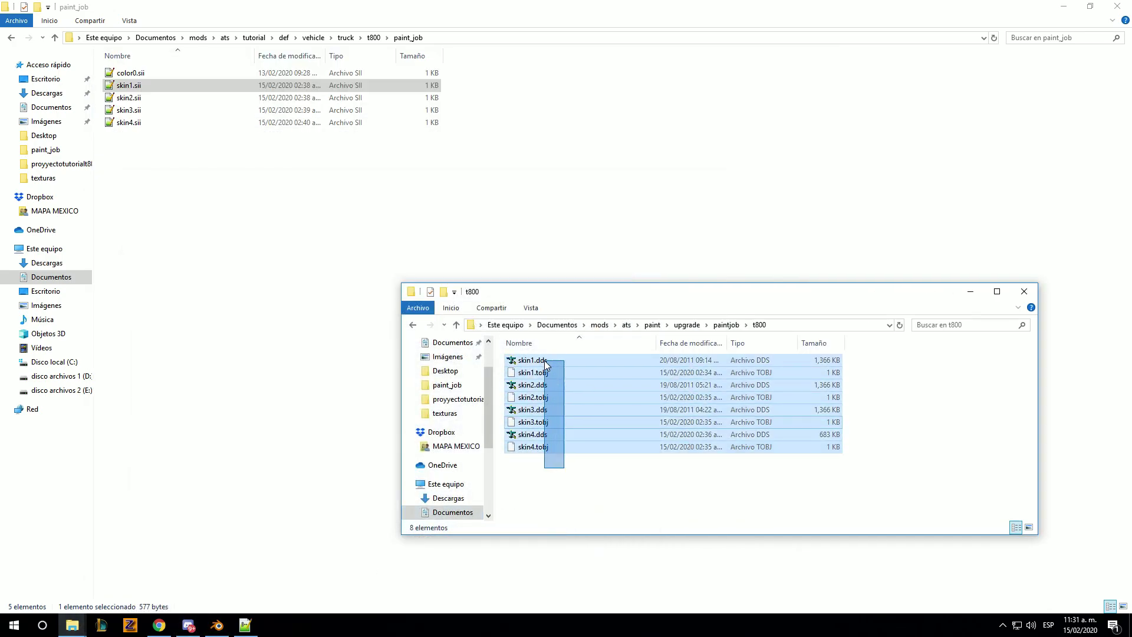
left_click(558, 473)
left_click_drag(566, 466, 525, 356)
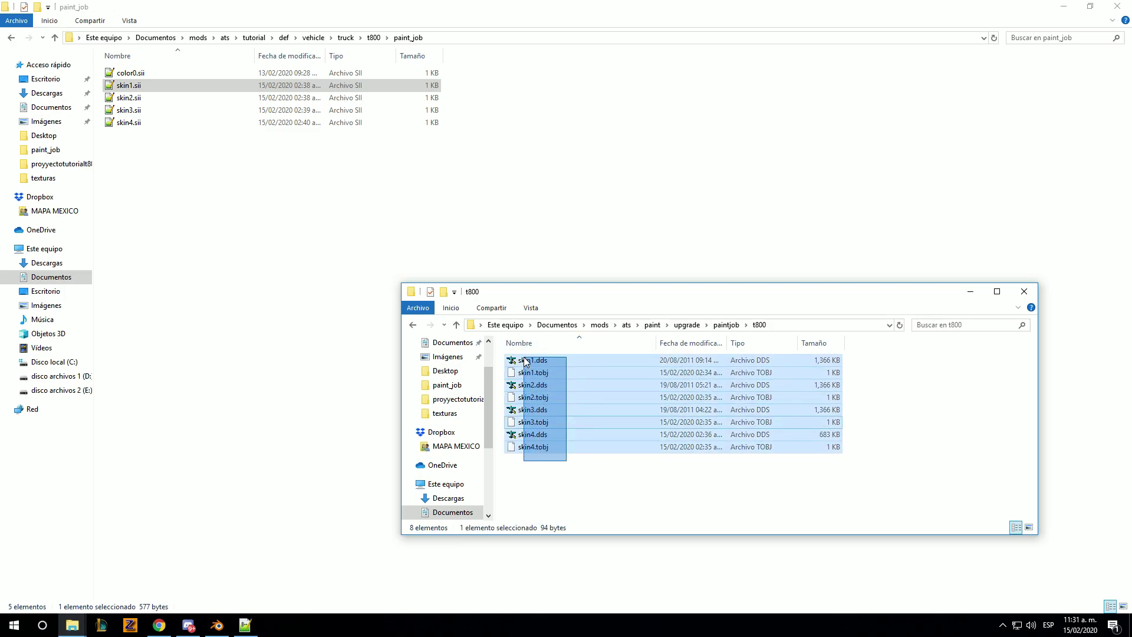
left_click(413, 325)
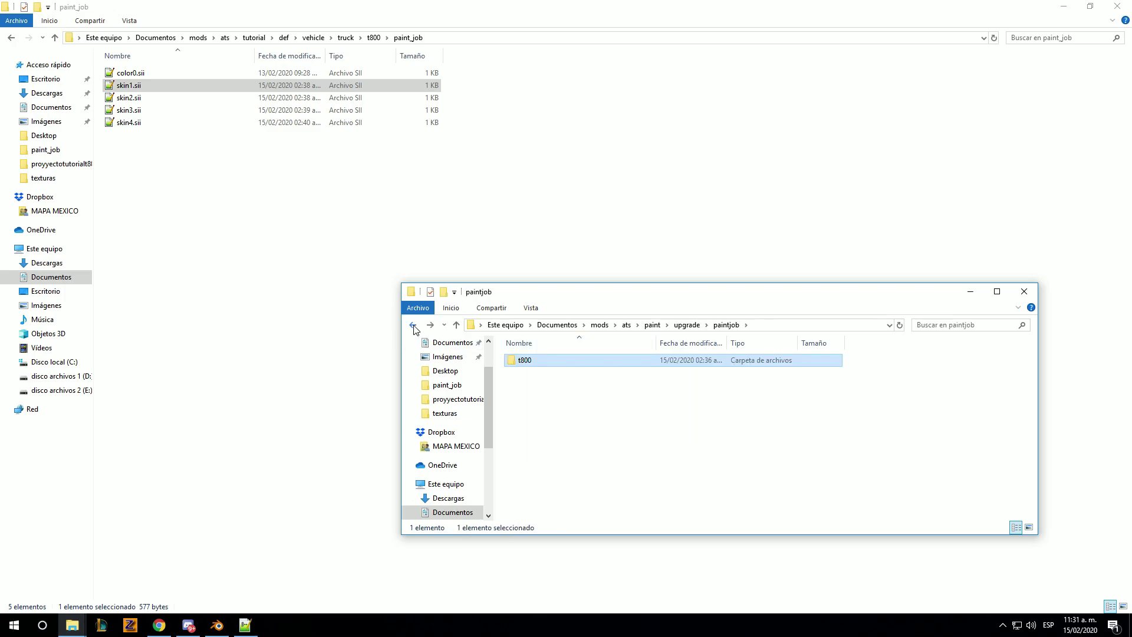
left_click(413, 325)
left_click(135, 88)
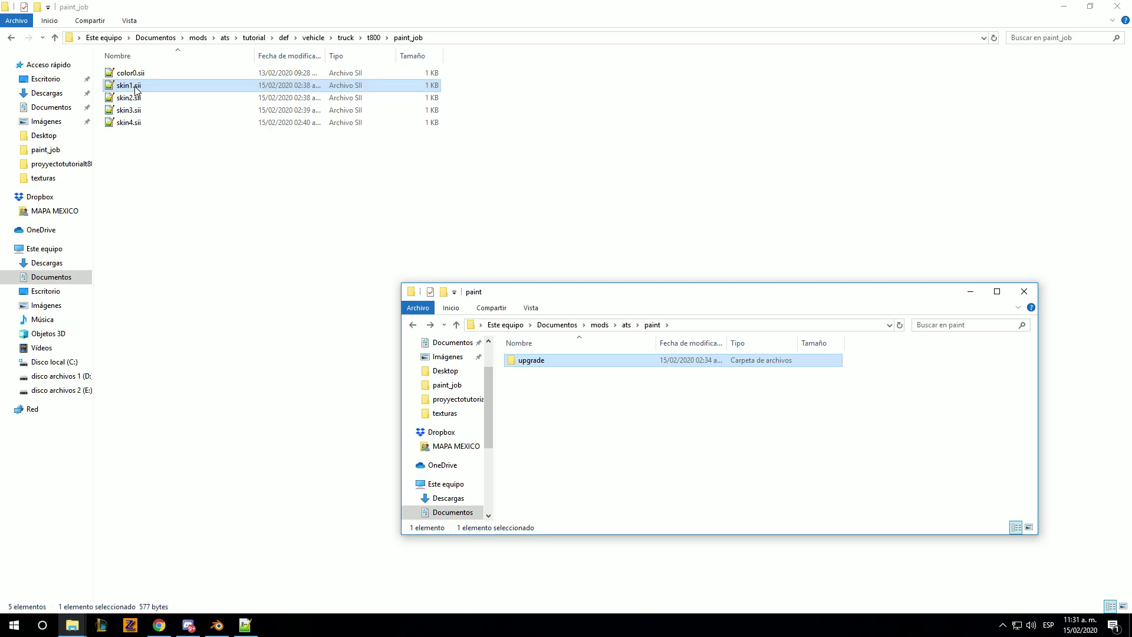
double_click(136, 86)
Highlight t800/skin1 in the mask path and skin1 in the name, then close Notepad++.
left_click(328, 334)
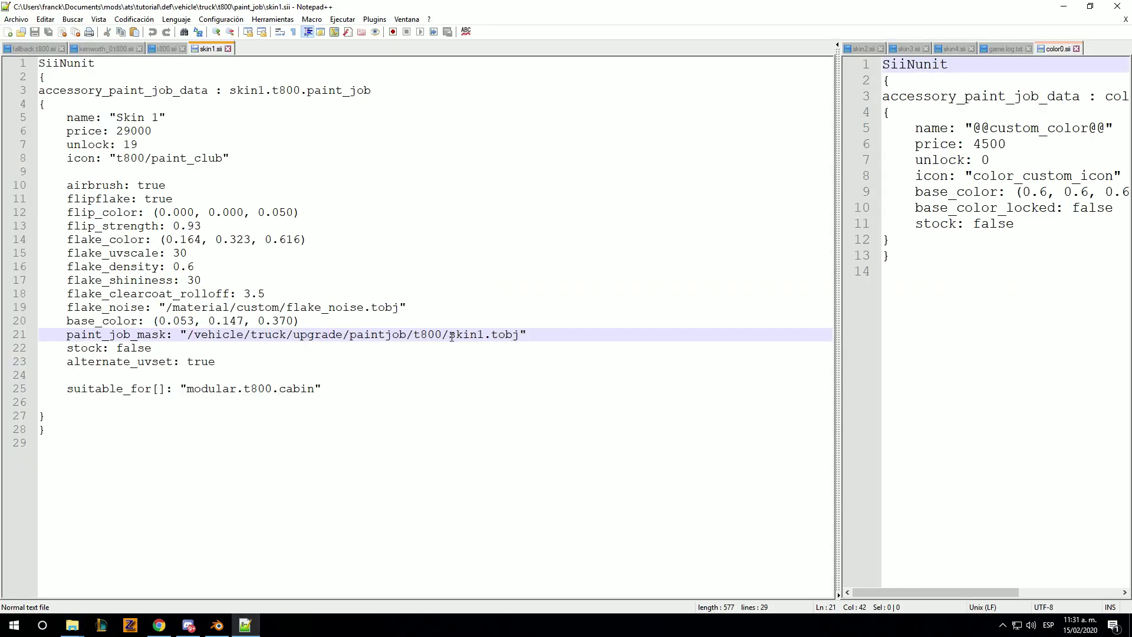
left_click_drag(414, 334, 484, 334)
left_click(506, 367)
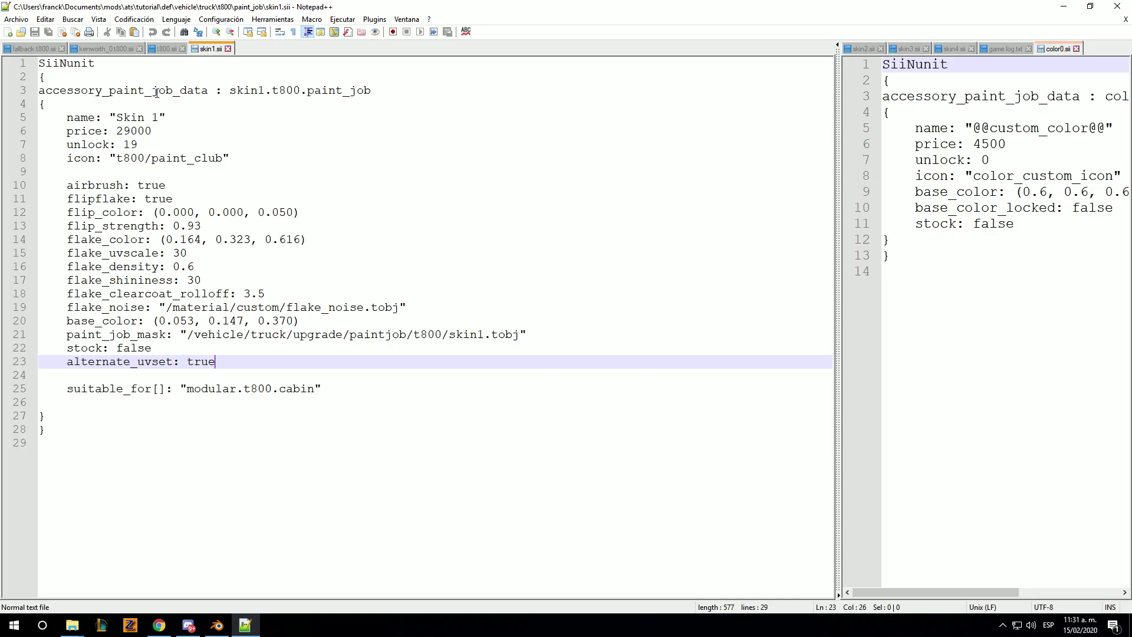
left_click_drag(265, 89, 229, 89)
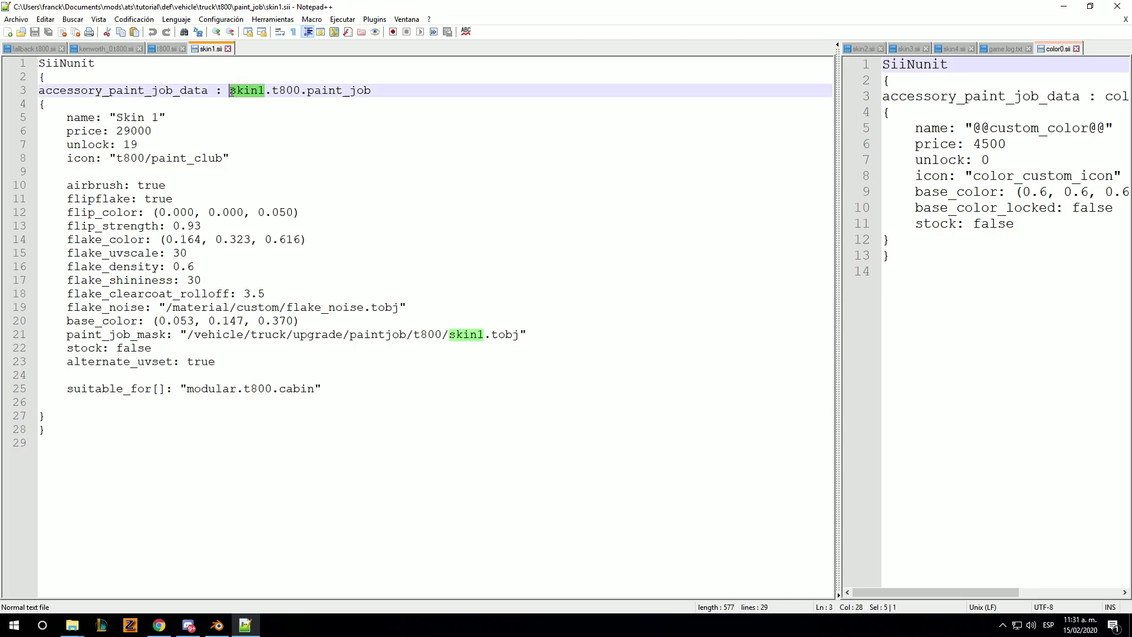
left_click(1112, 6)
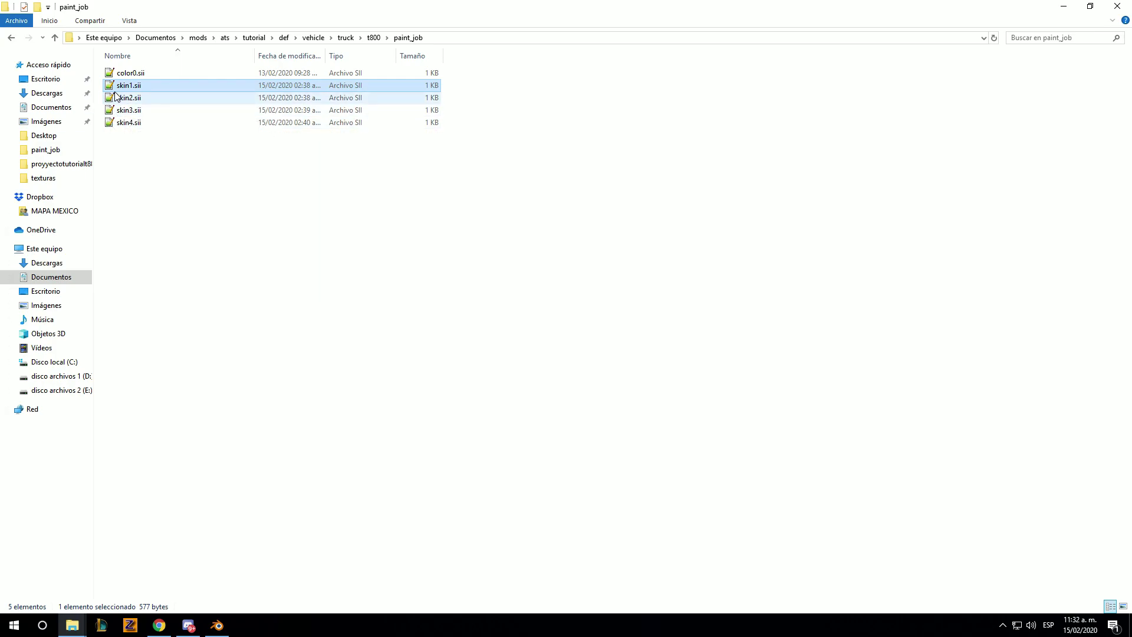
Go back to the t800 folder and open chassis/corto.sii in Notepad++.
left_click(10, 39)
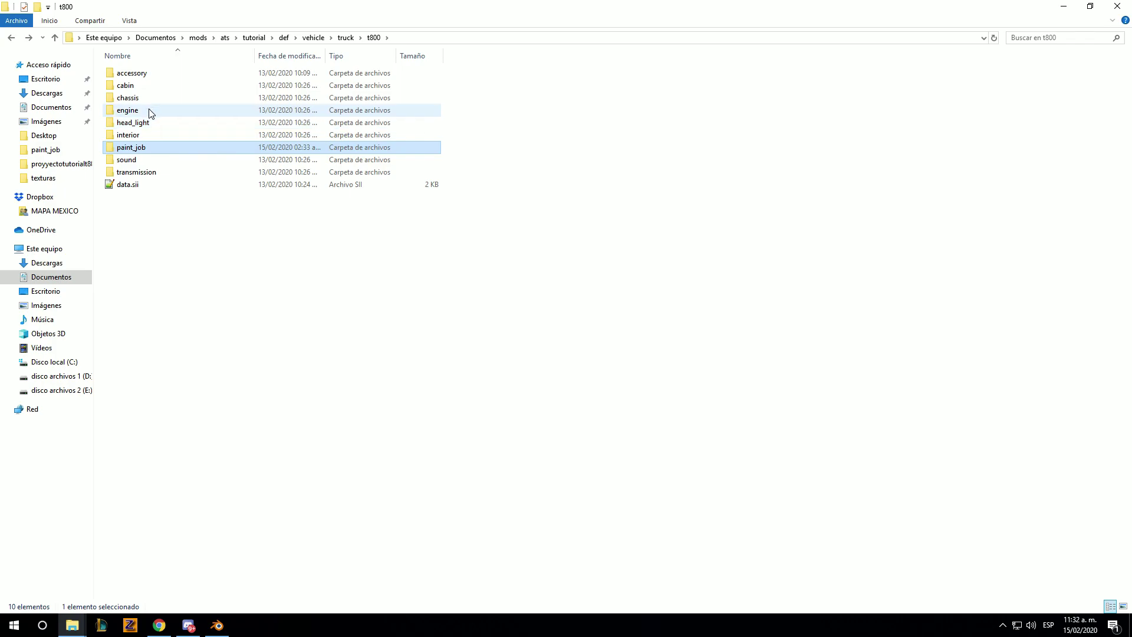
double_click(145, 99)
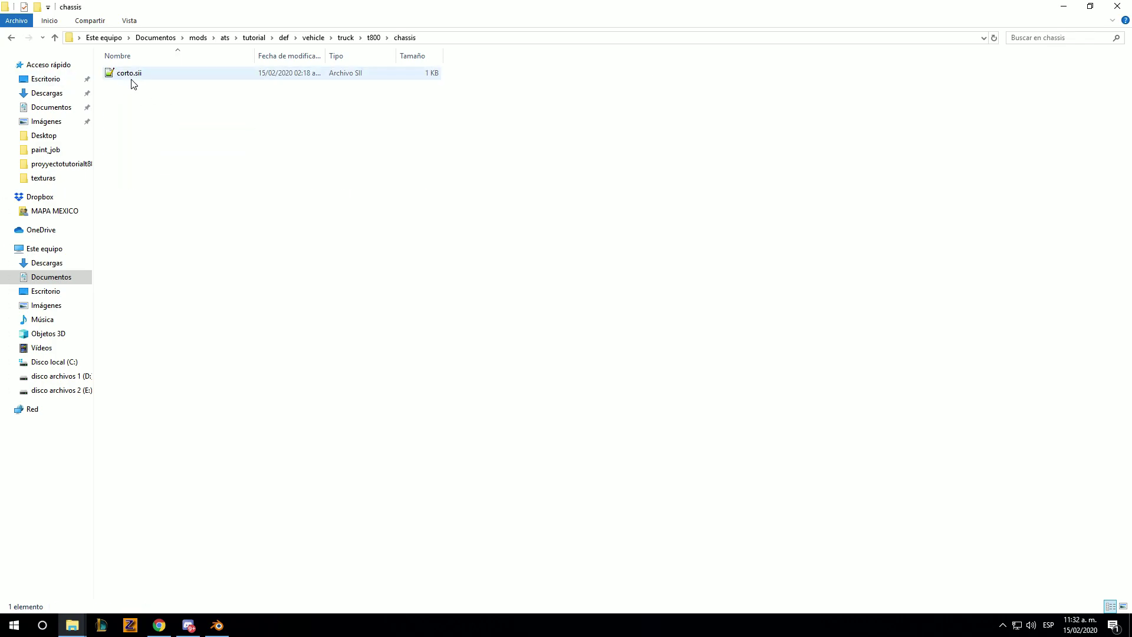
double_click(130, 81)
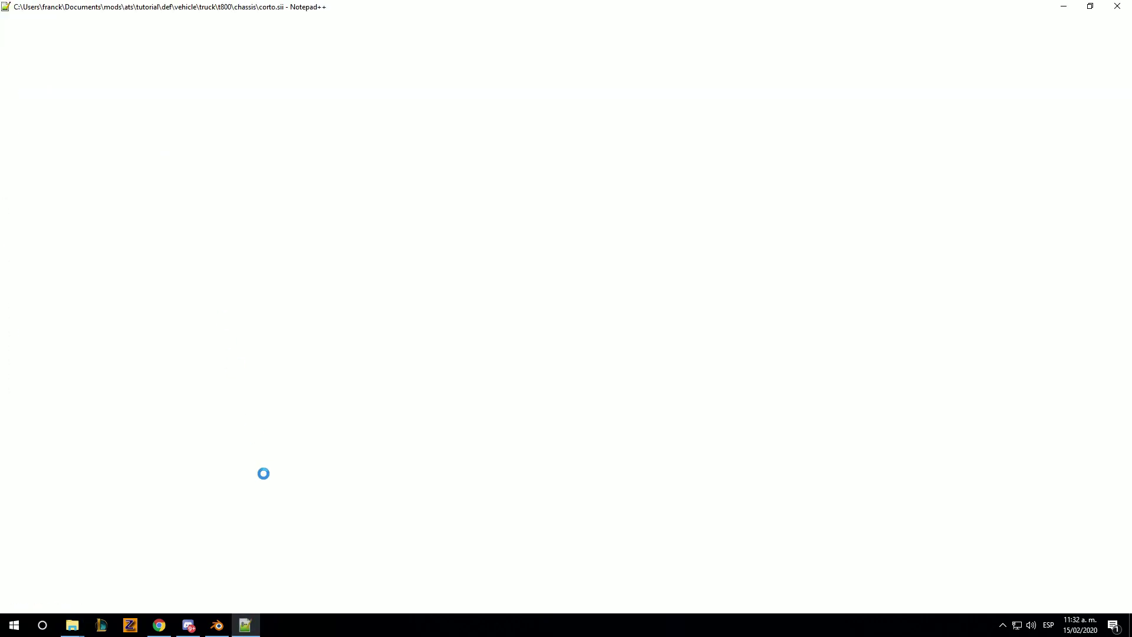
Select the t800 root, check its SCS Export path, and show its SCS parts and variants.
left_click(217, 625)
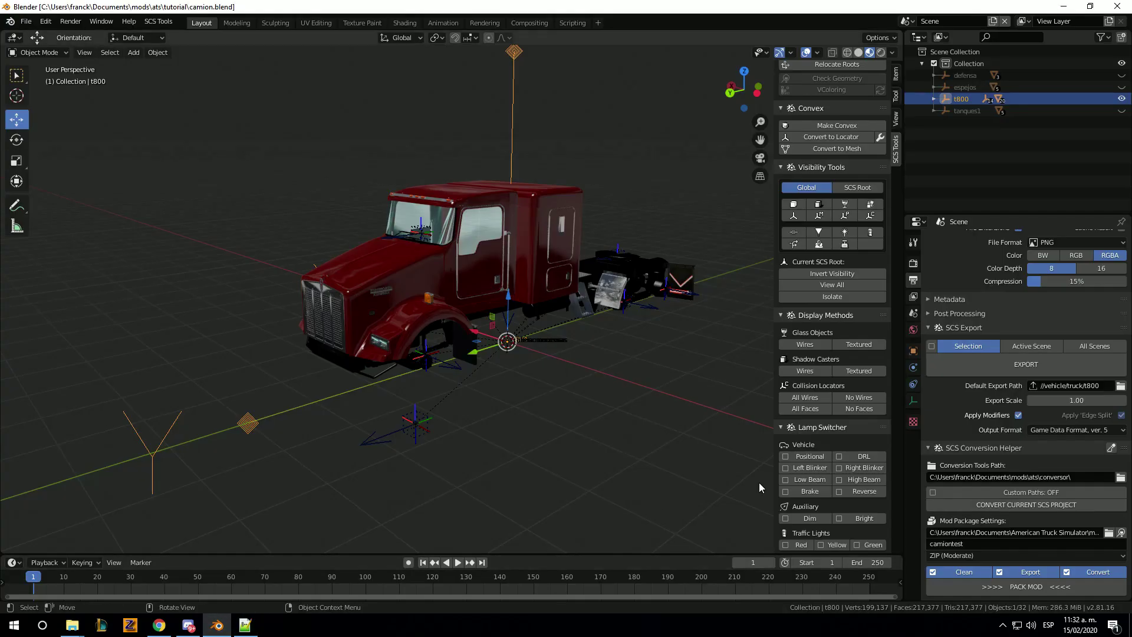
left_click(936, 101)
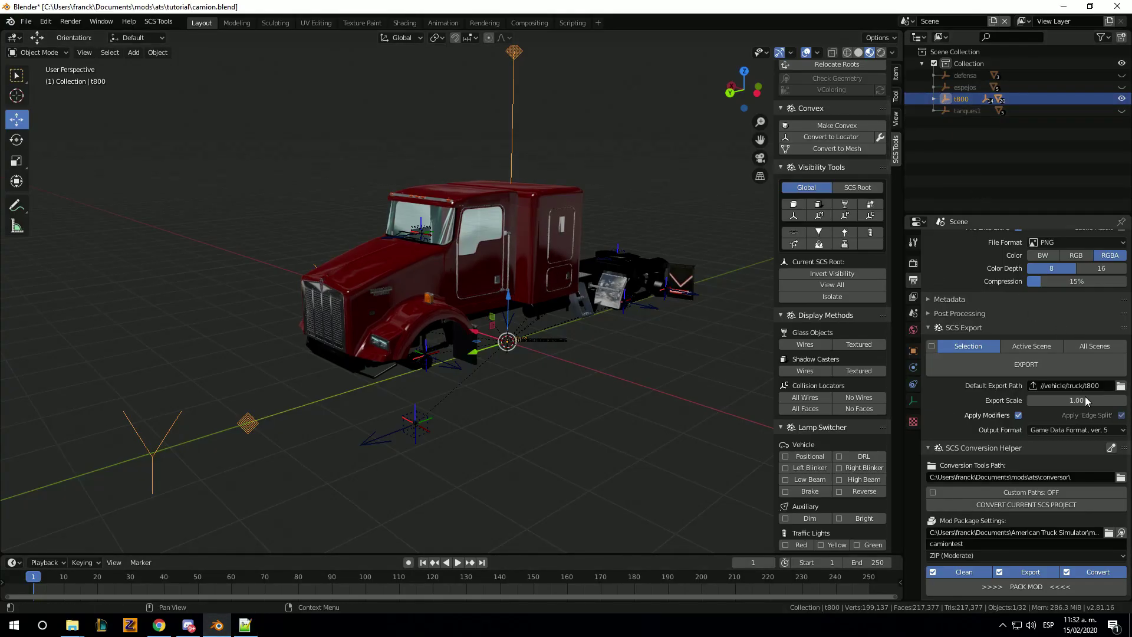
scroll(1087, 401, "up", 5)
scroll(1087, 399, "up", 3)
scroll(1087, 398, "up", 2)
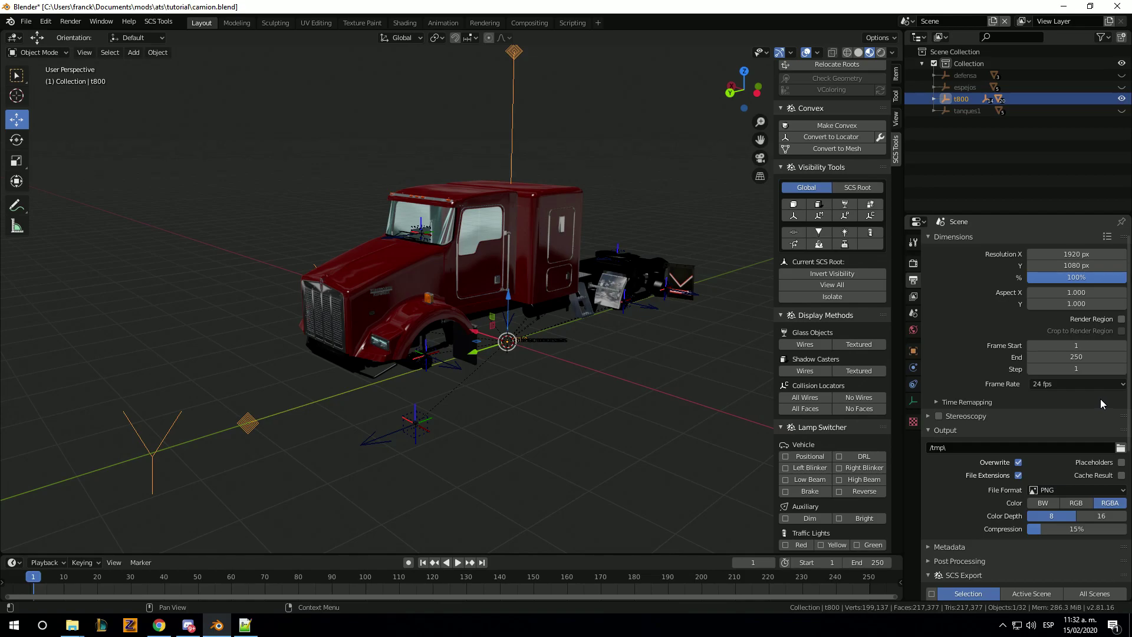
scroll(1100, 400, "down", 3)
scroll(1100, 401, "down", 3)
scroll(1073, 430, "down", 2)
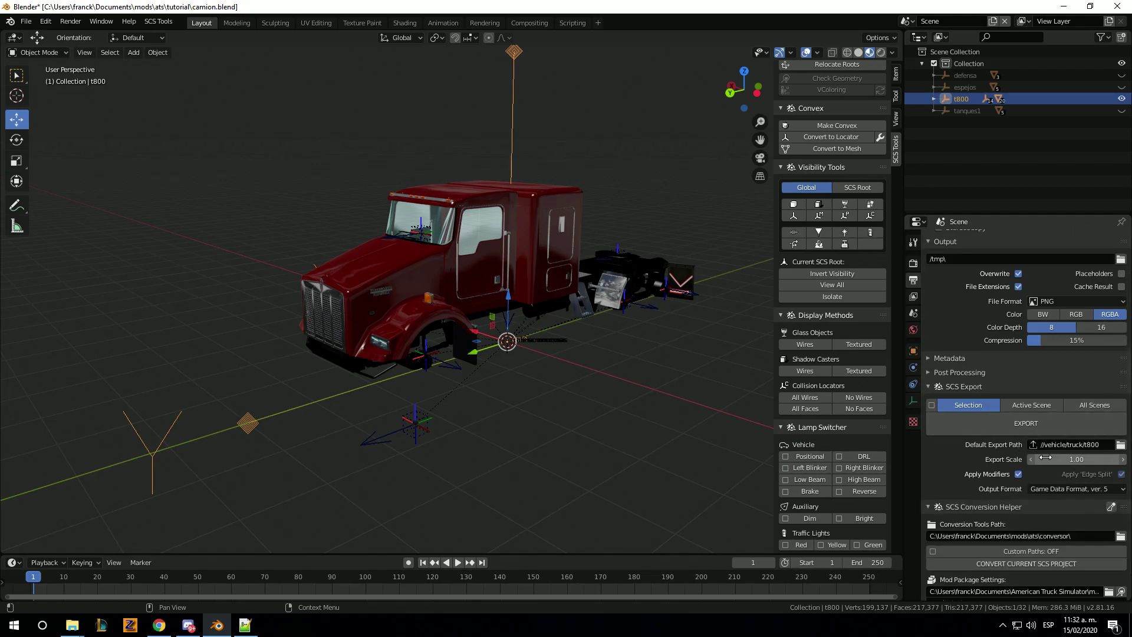
left_click(914, 352)
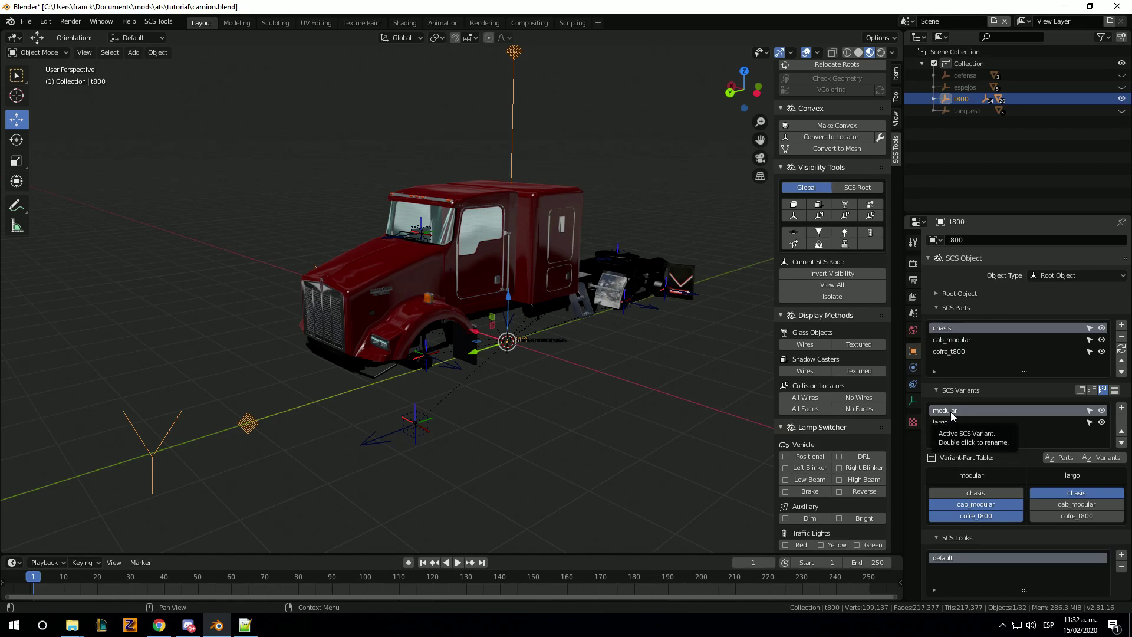
Toggle the modular and largo parts' visibility and make largo the active variant.
left_click(1102, 411)
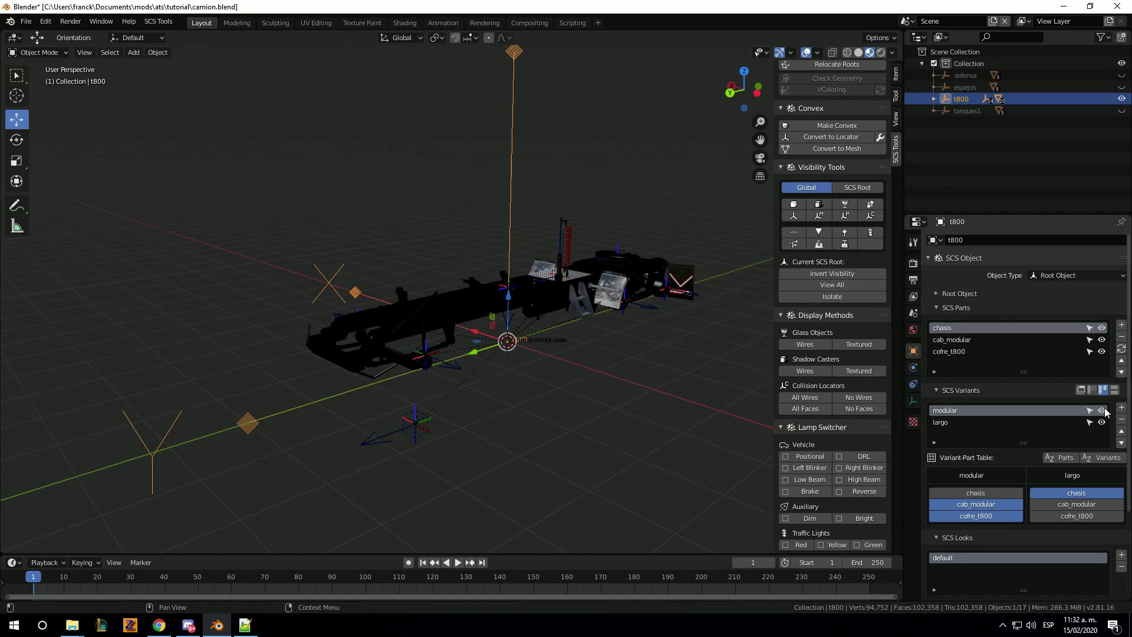
left_click(1103, 411)
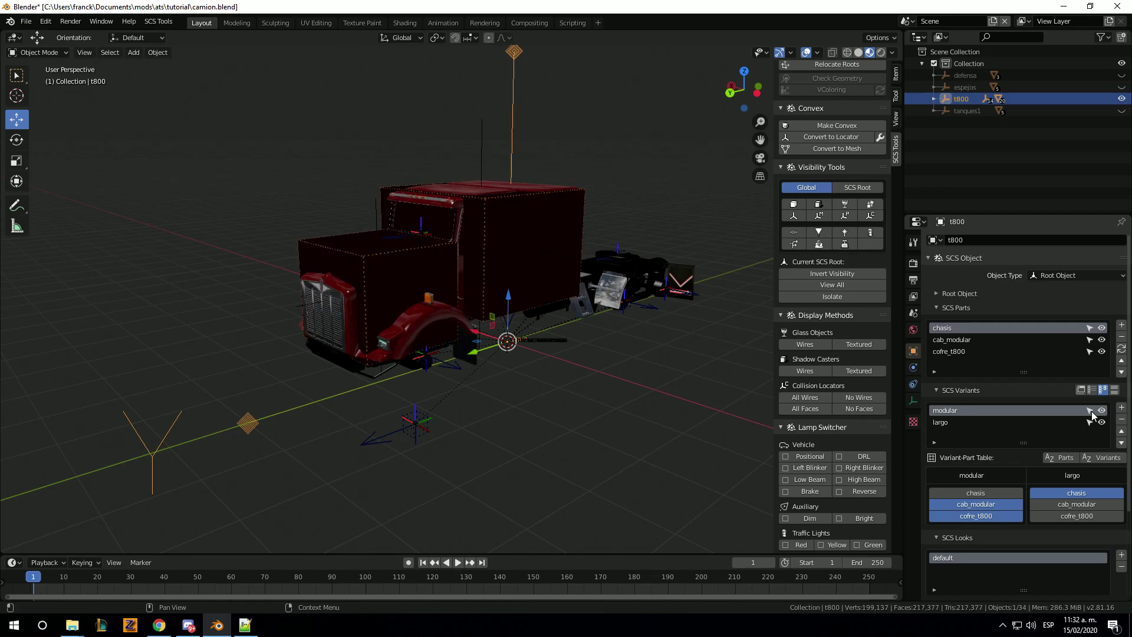
left_click(964, 422)
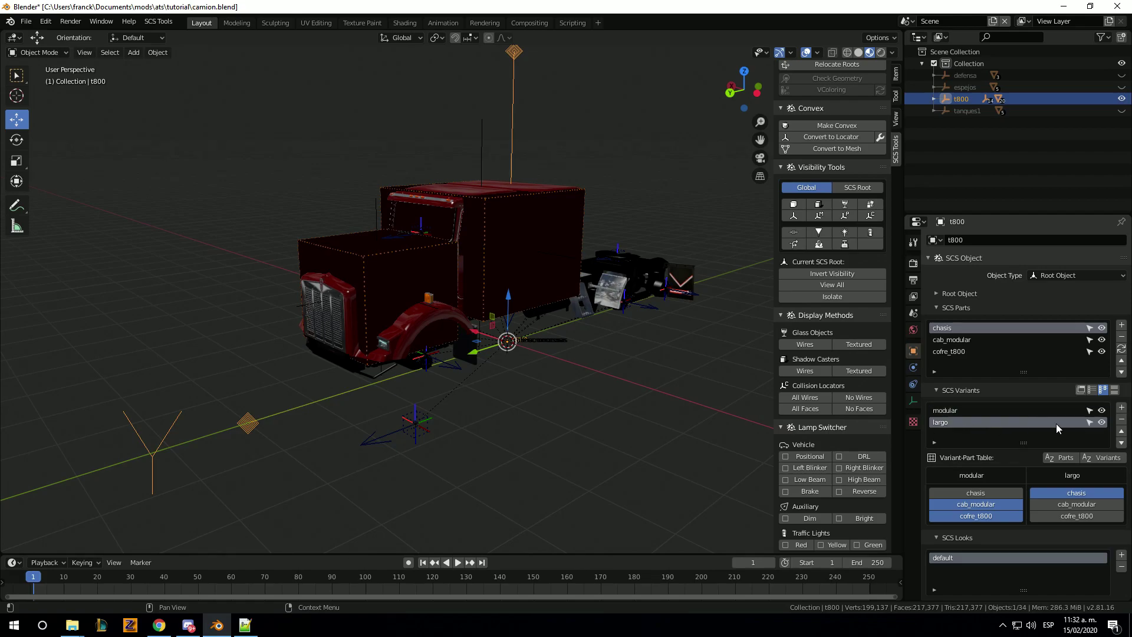
left_click(1102, 422)
left_click(1101, 422)
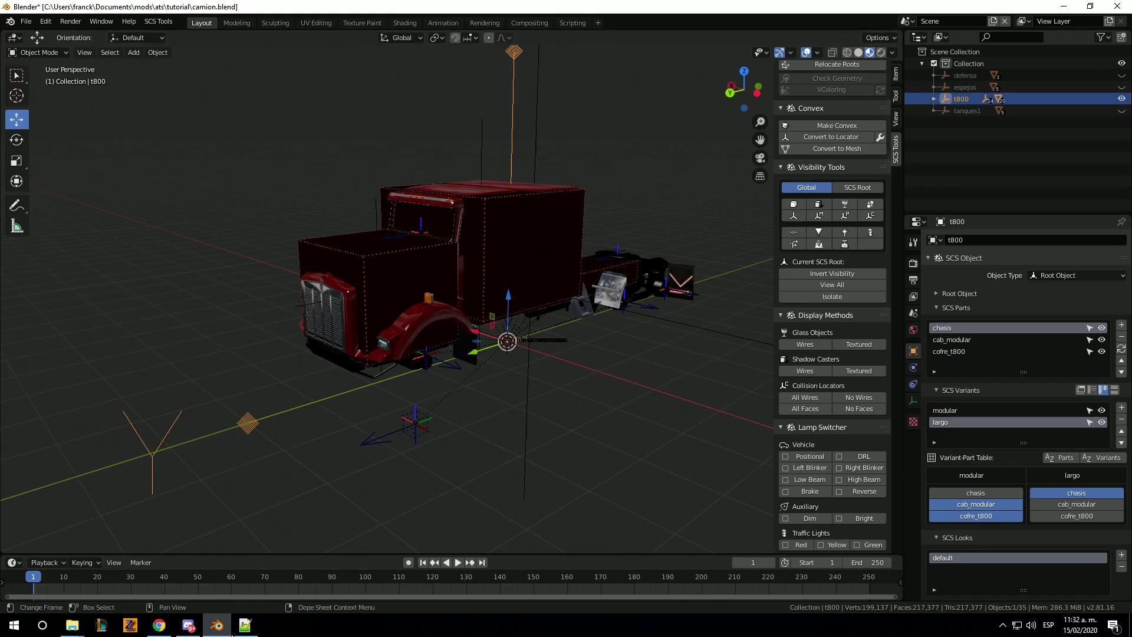
left_click(245, 625)
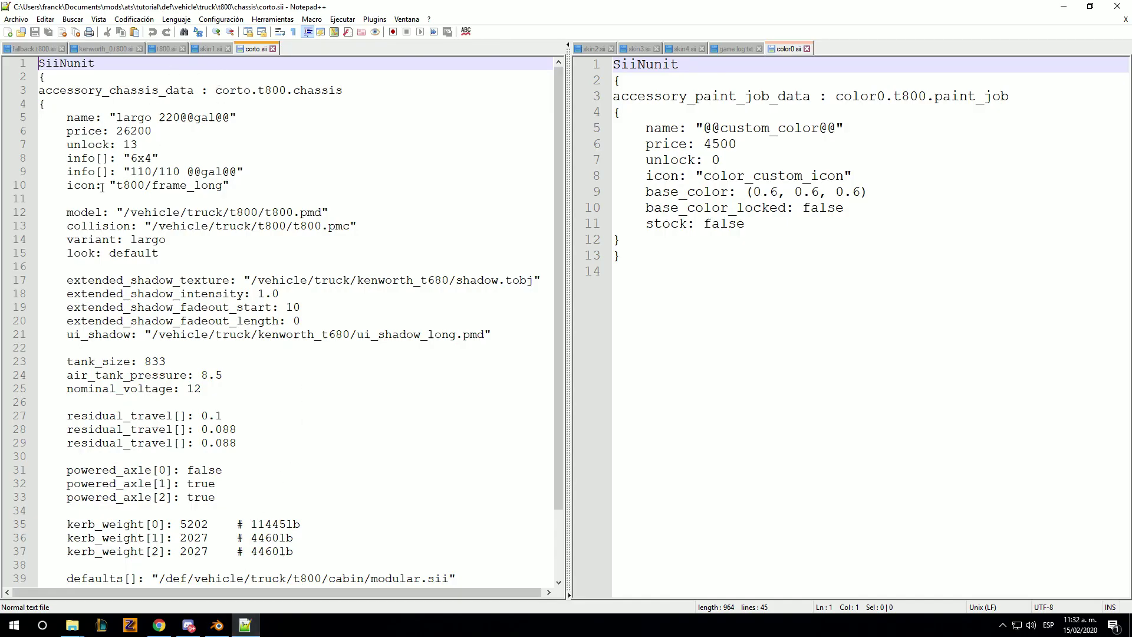
Check corto.sii's t800 model and collision paths and the largo variant on line 14.
left_click_drag(66, 213, 334, 214)
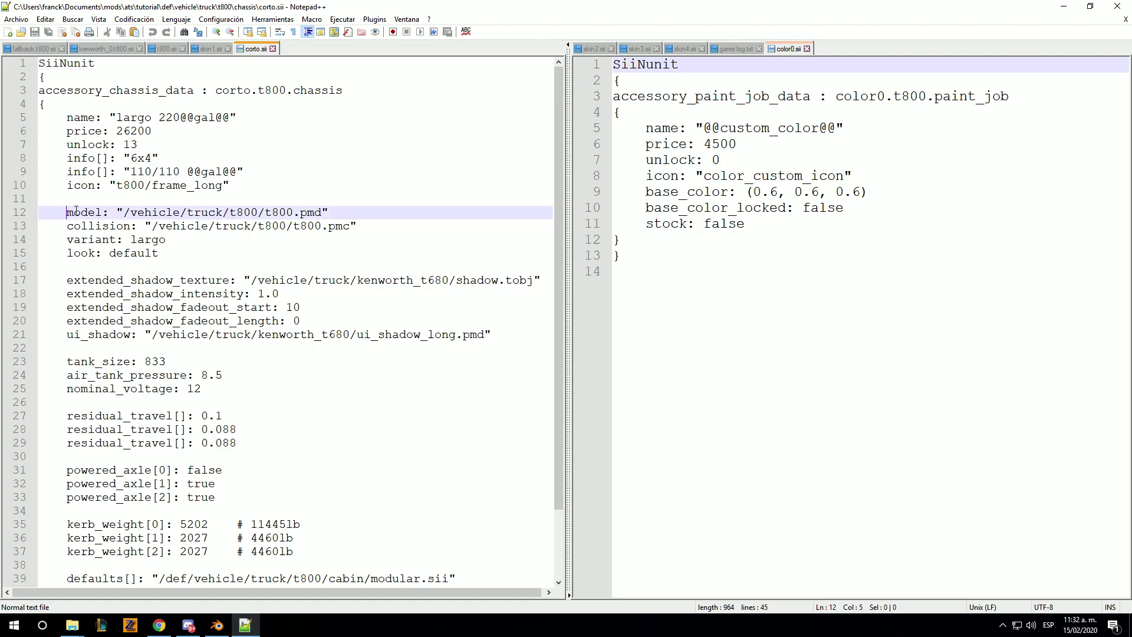
left_click_drag(418, 228, 59, 226)
left_click(207, 212)
left_click(259, 225)
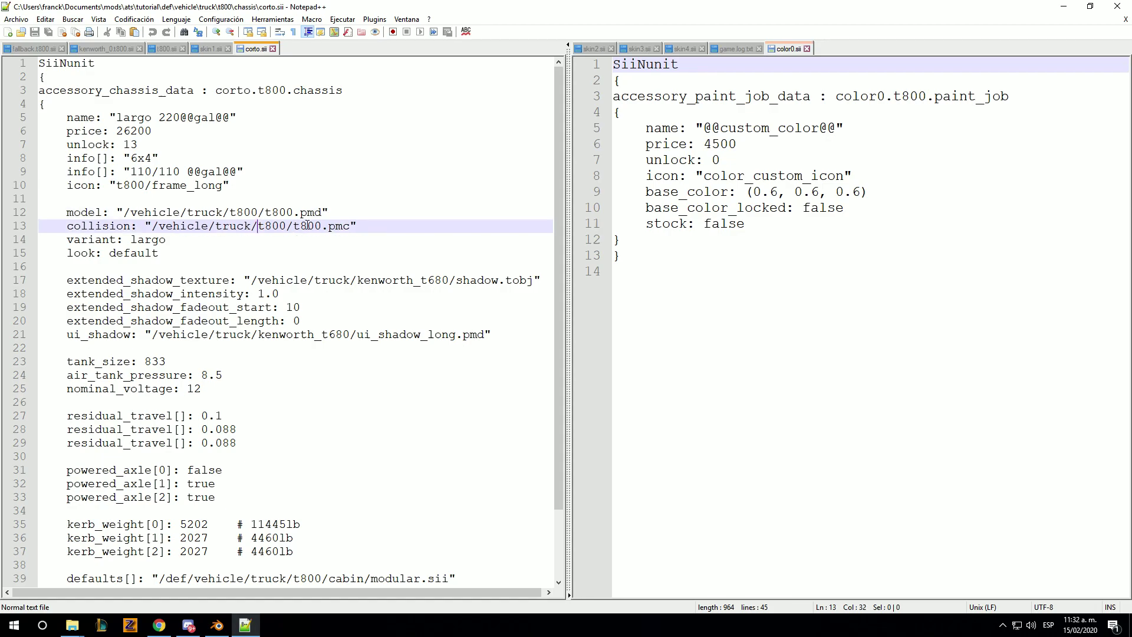
left_click_drag(133, 241, 166, 238)
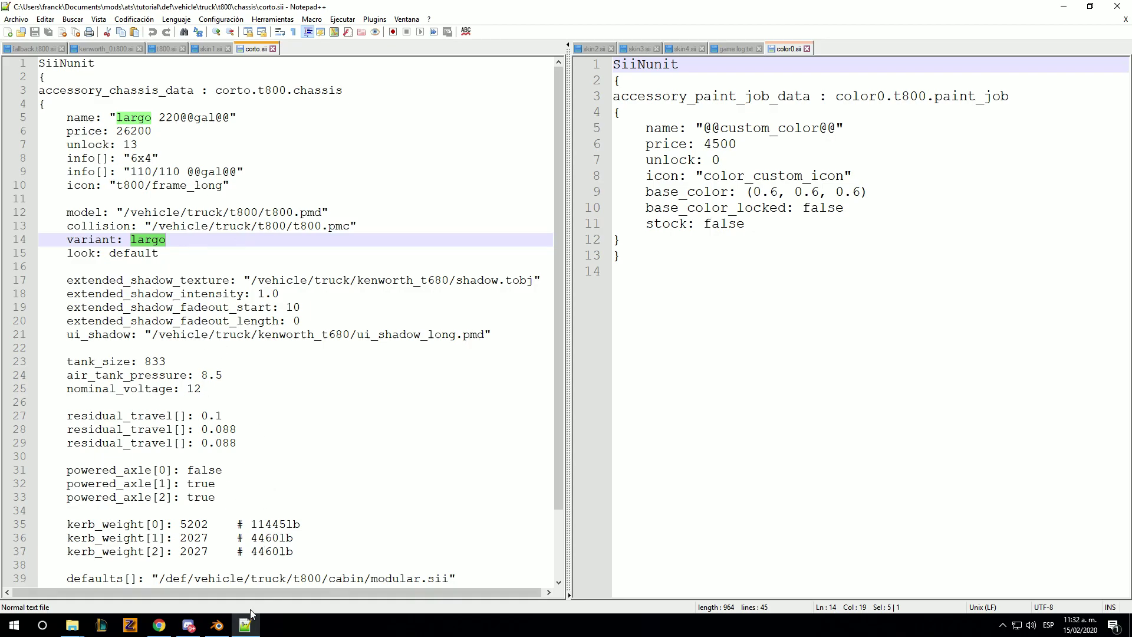
left_click(217, 625)
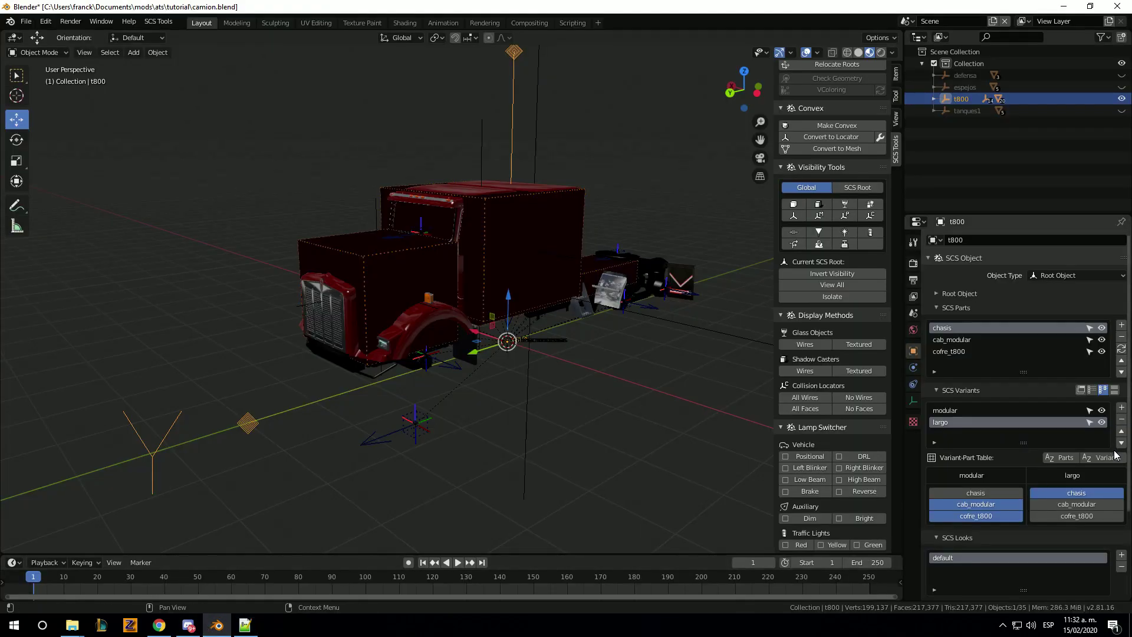
Toggle the largo variant's visibility to preview its parts, then show the whole truck again.
left_click(1102, 411)
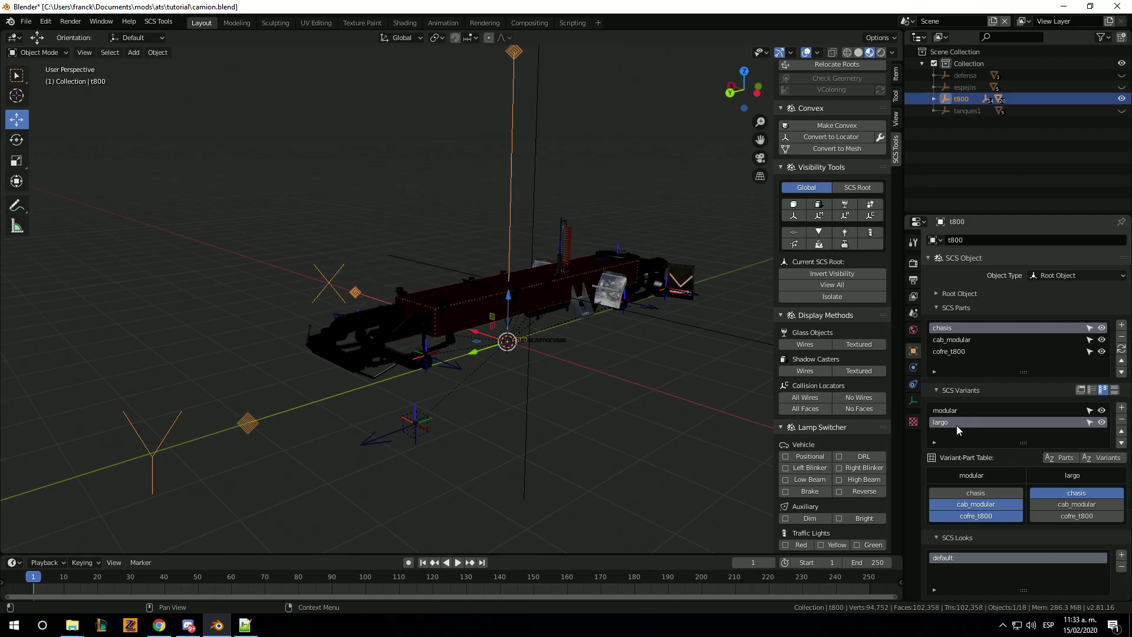
left_click(1100, 423)
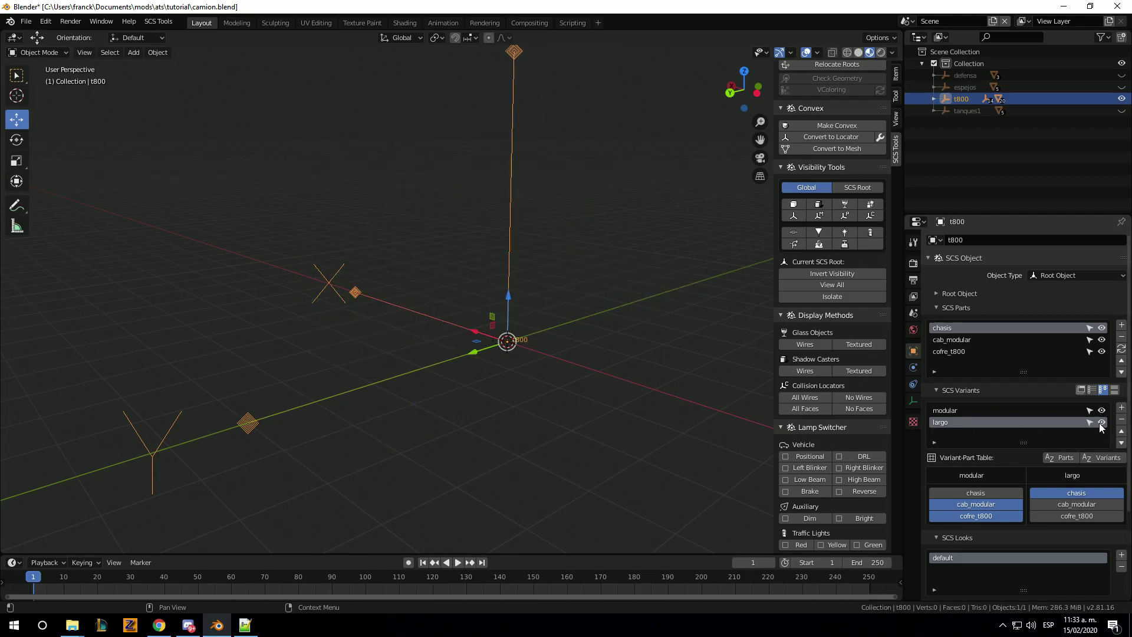
left_click(1100, 423)
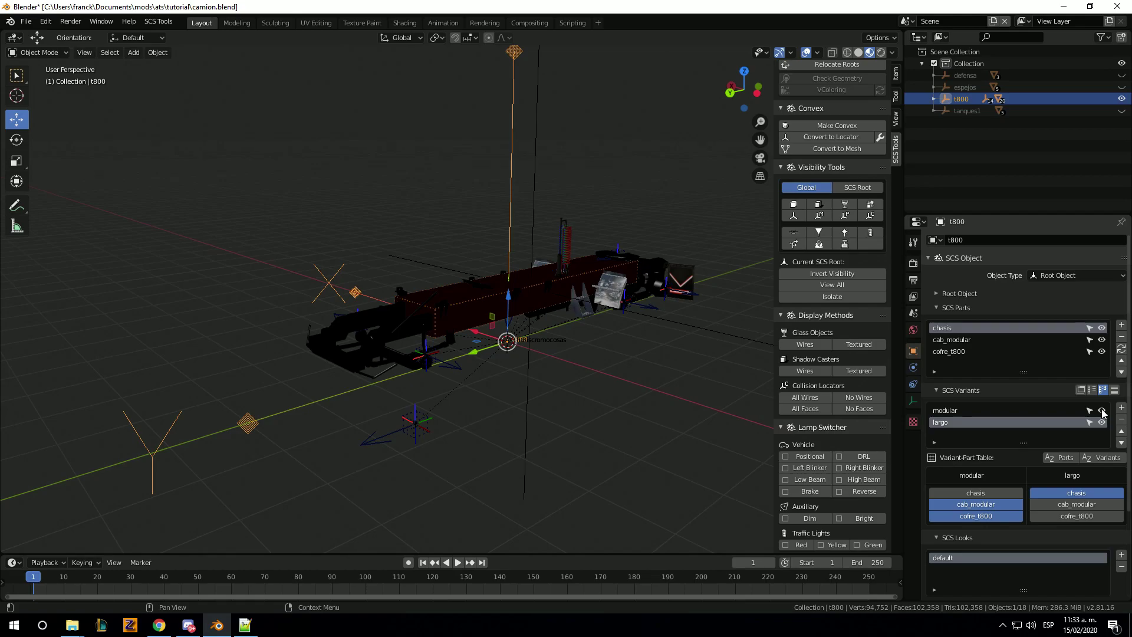
Cycle through the taskbar windows to reach the open file browser windows.
left_click(159, 625)
key("alt+Tab")
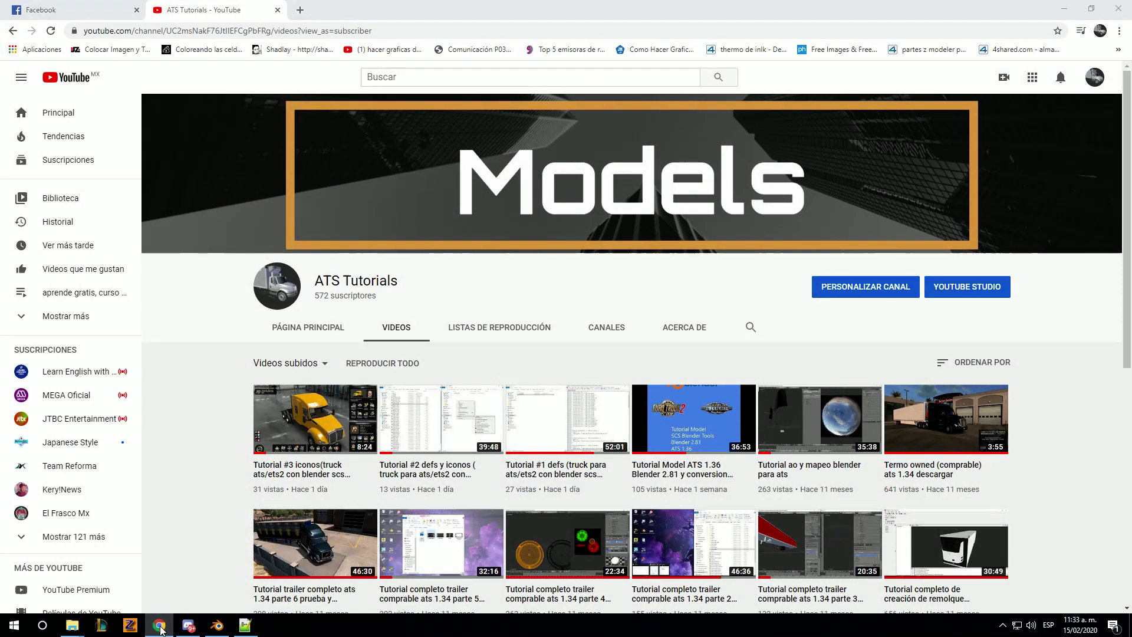
left_click(72, 625)
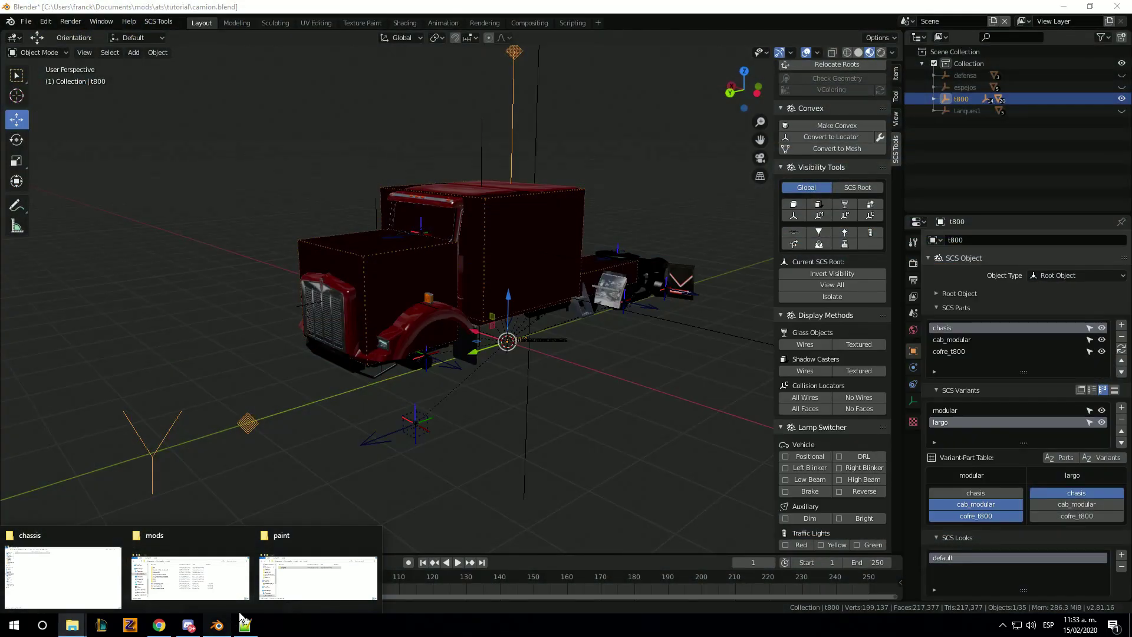
Review corto.sii's variant largo, shadow, residual_travel, powered_axle and kerb_weight lines in Notepad++.
left_click(245, 625)
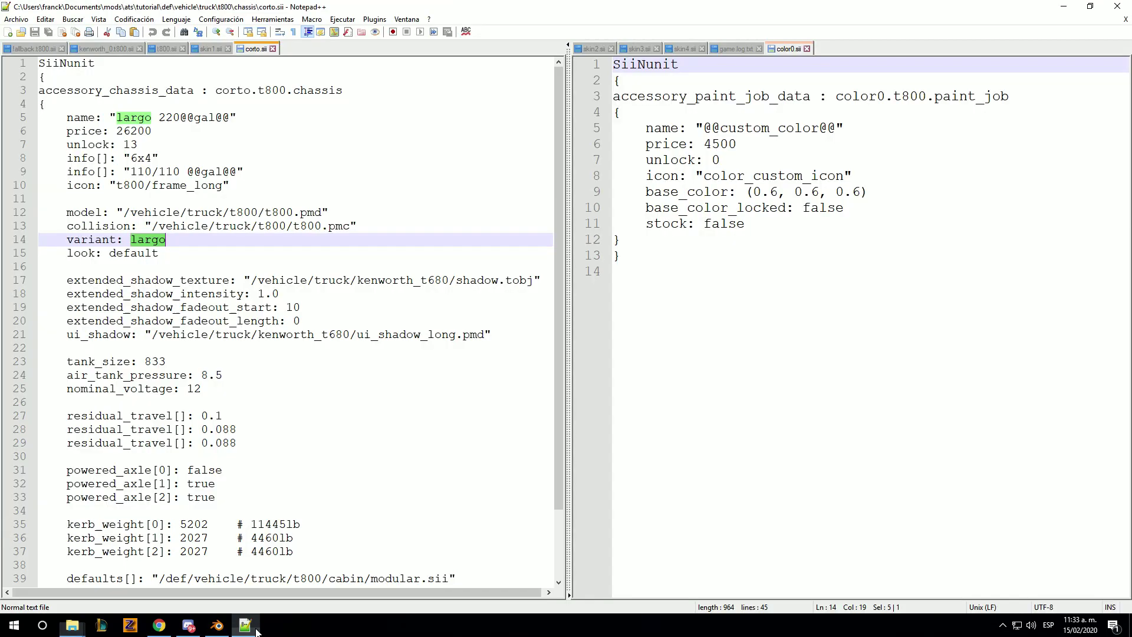
left_click(169, 240)
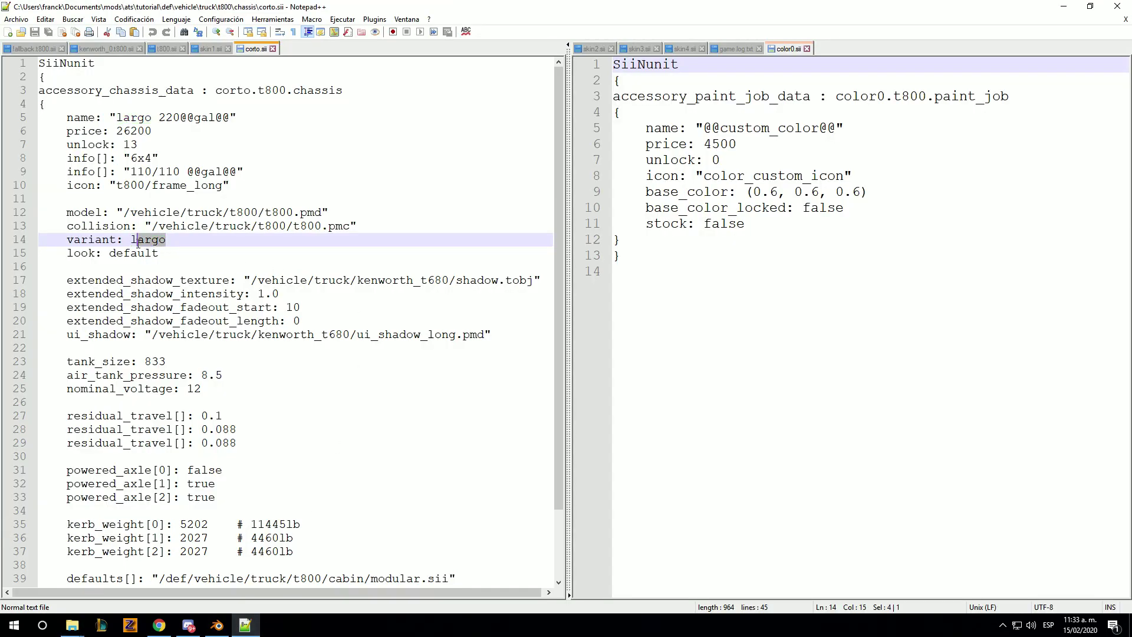
left_click_drag(170, 240, 129, 241)
left_click_drag(530, 348, 109, 280)
scroll(355, 376, "down", 2)
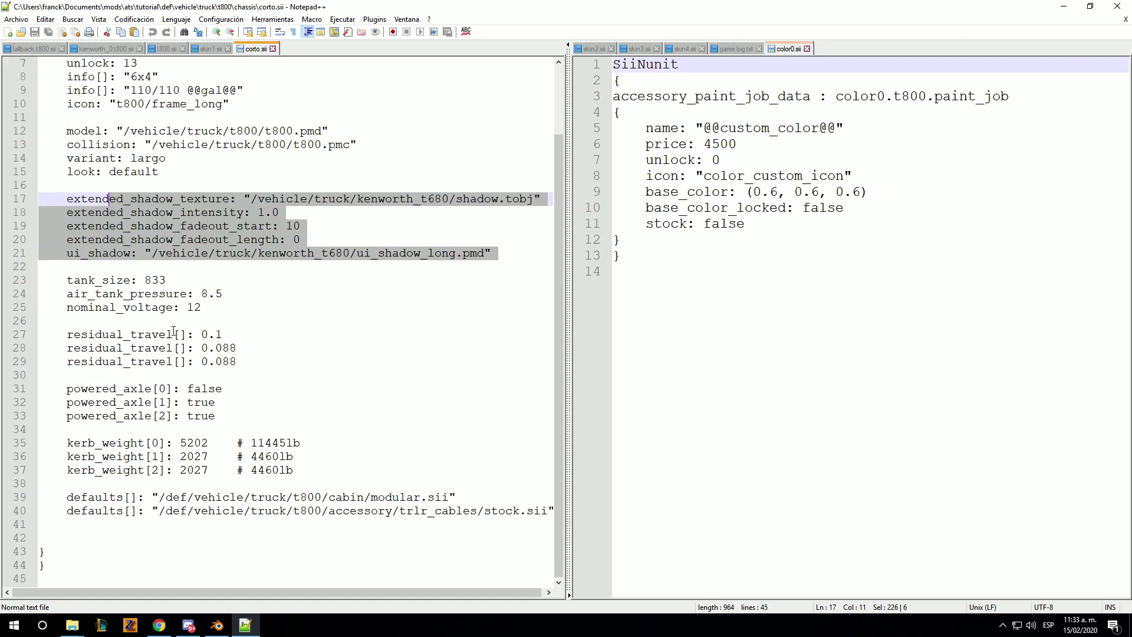
left_click_drag(269, 368, 28, 345)
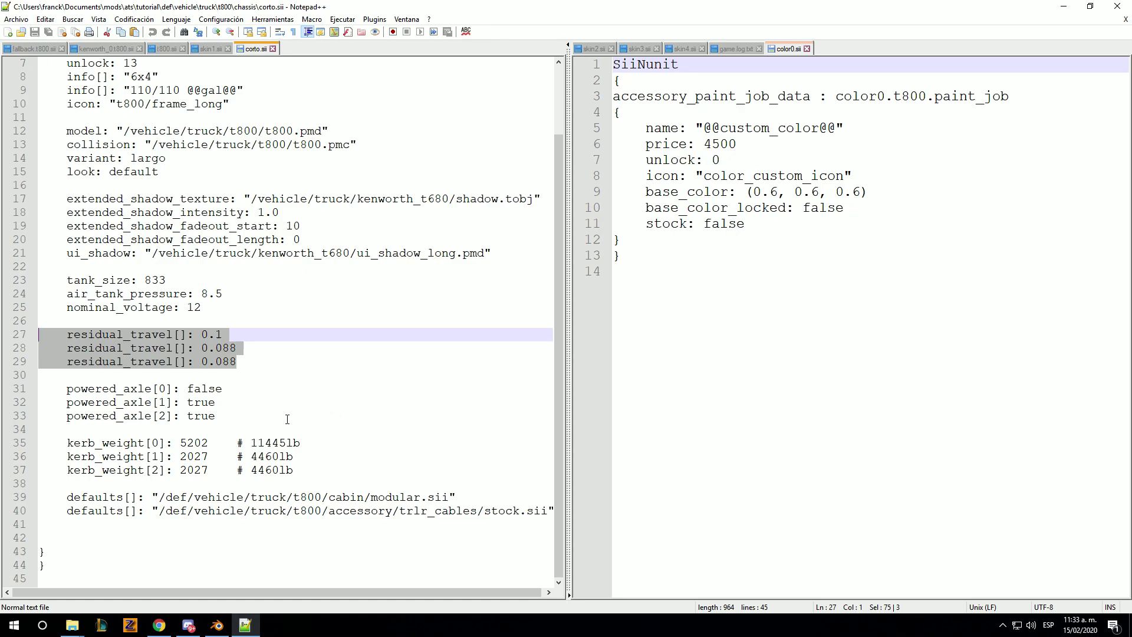
left_click_drag(216, 416, 187, 415)
left_click_drag(269, 369, 16, 341)
left_click_drag(241, 419, 13, 392)
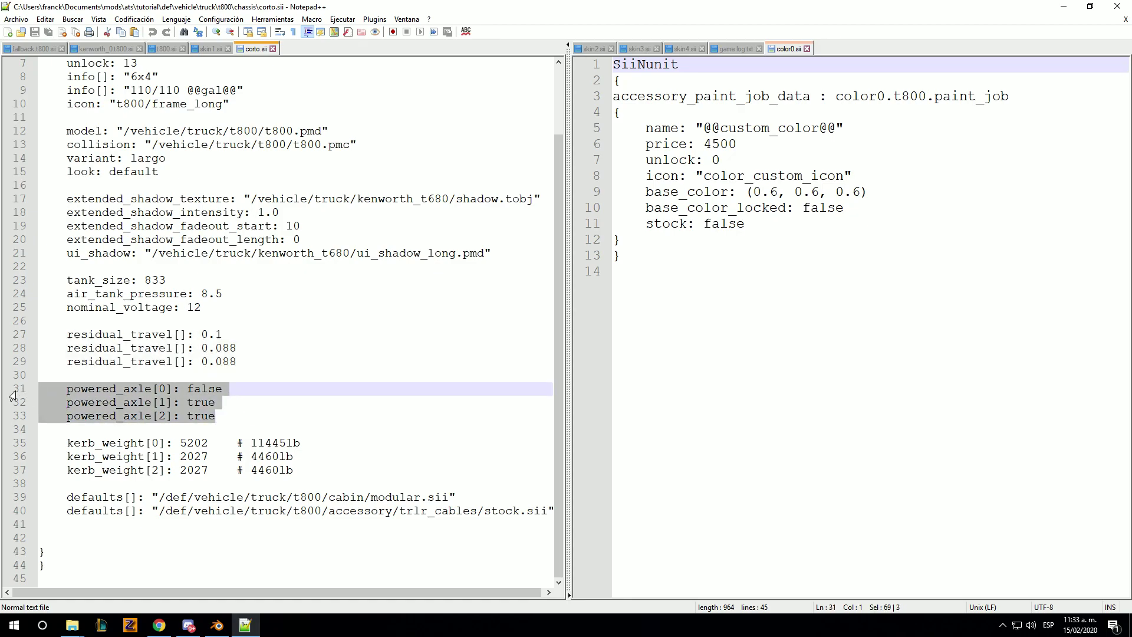
left_click_drag(342, 462, 16, 440)
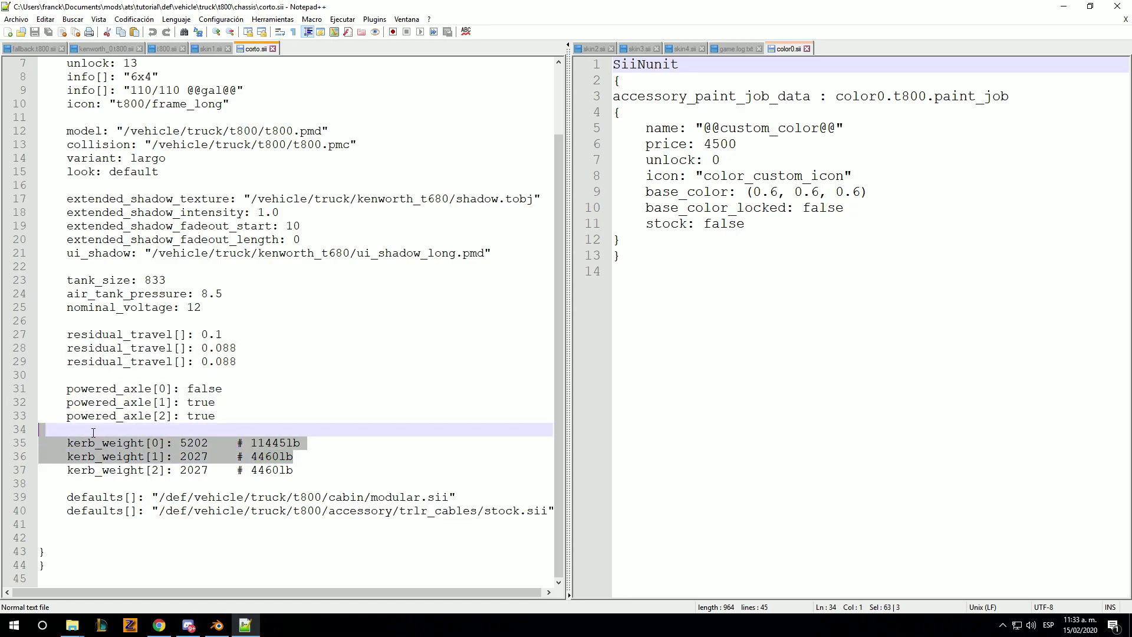
left_click(428, 442)
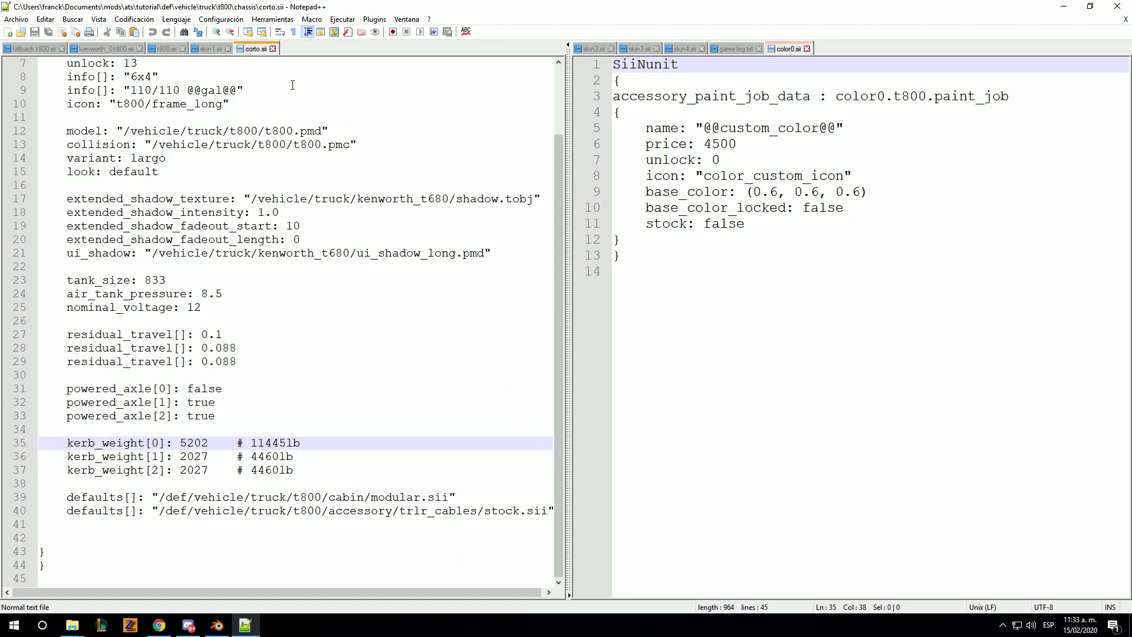
Close corto.sii and return the chassis Explorer window to the t800 folder.
left_click(273, 48)
left_click(72, 625)
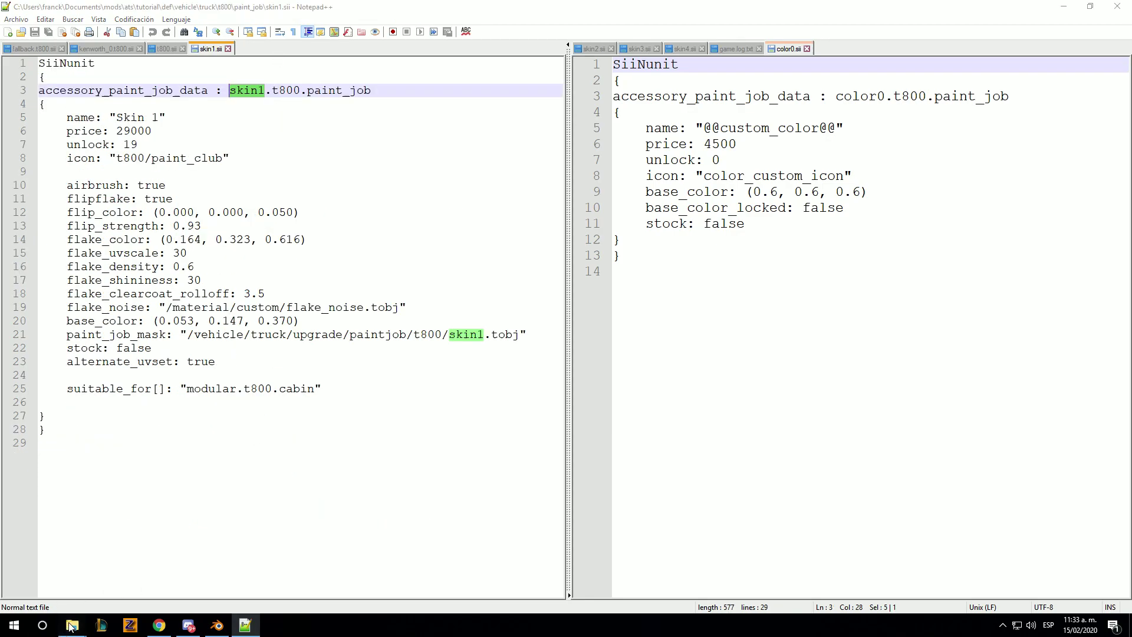
left_click(74, 584)
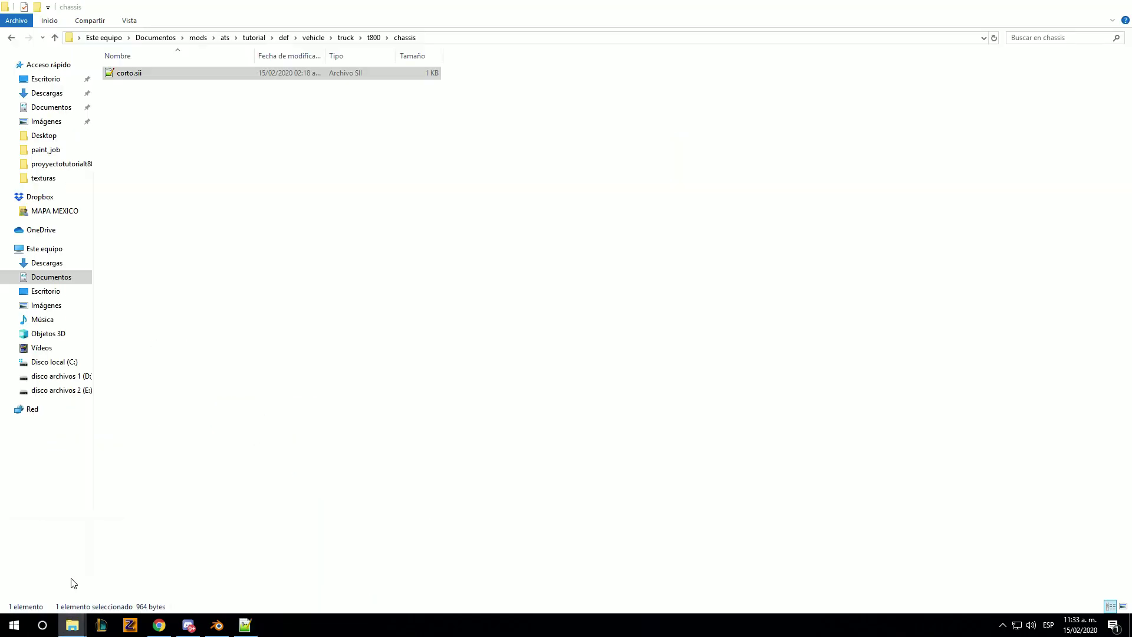
left_click(11, 37)
Open modular.sii from the cabin folder and review its model, collision and variant lines.
double_click(155, 87)
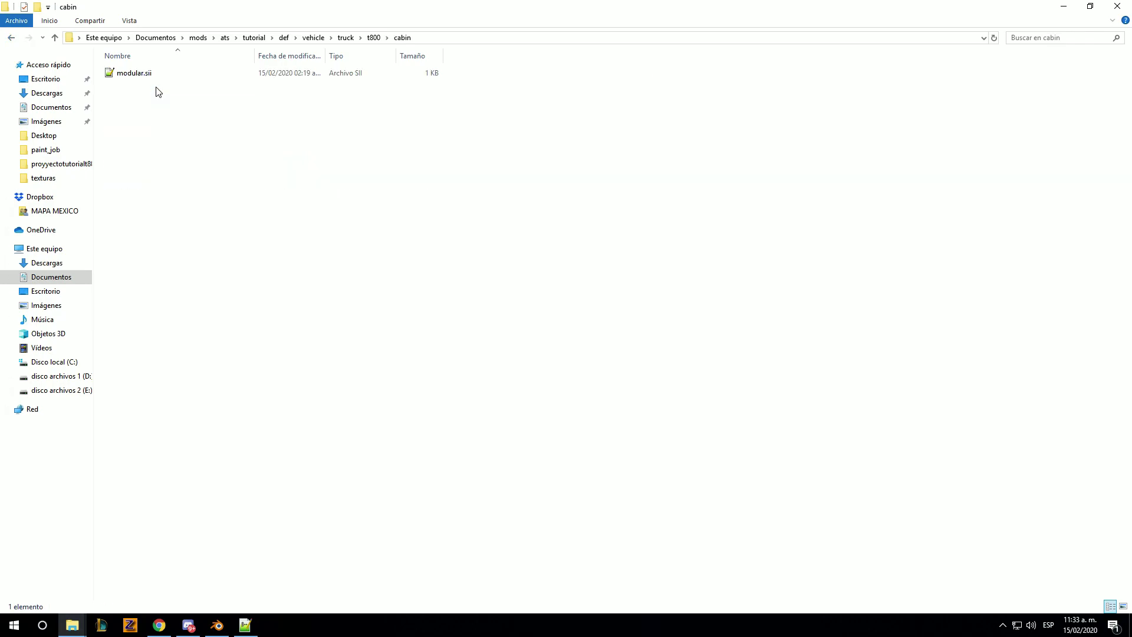
double_click(150, 74)
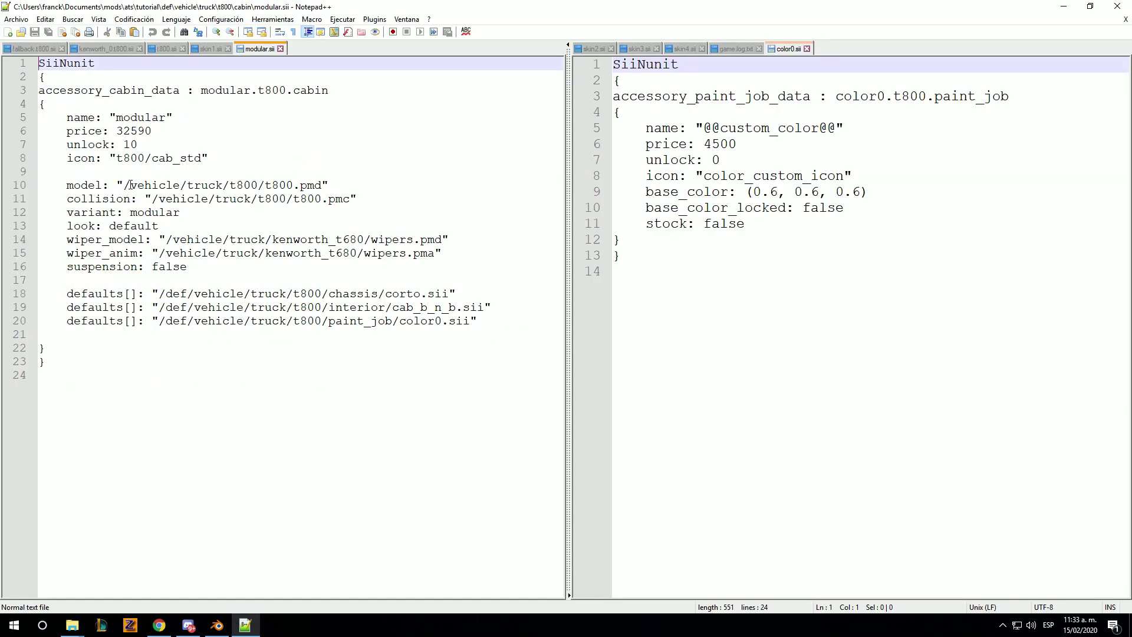
left_click_drag(58, 177, 401, 207)
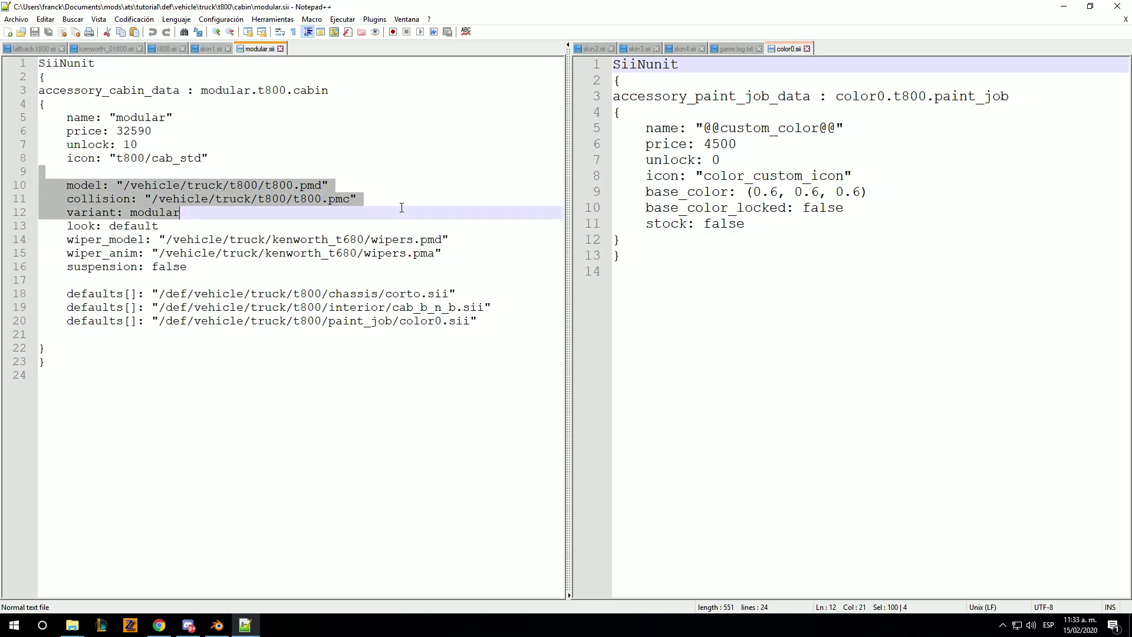
left_click(183, 217)
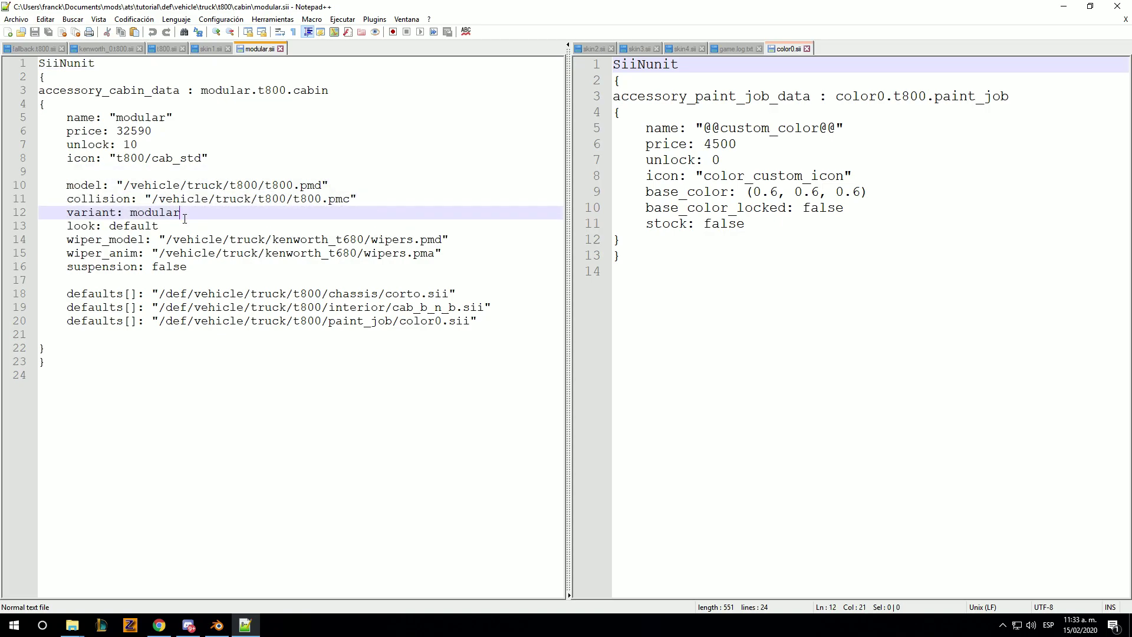
left_click(217, 625)
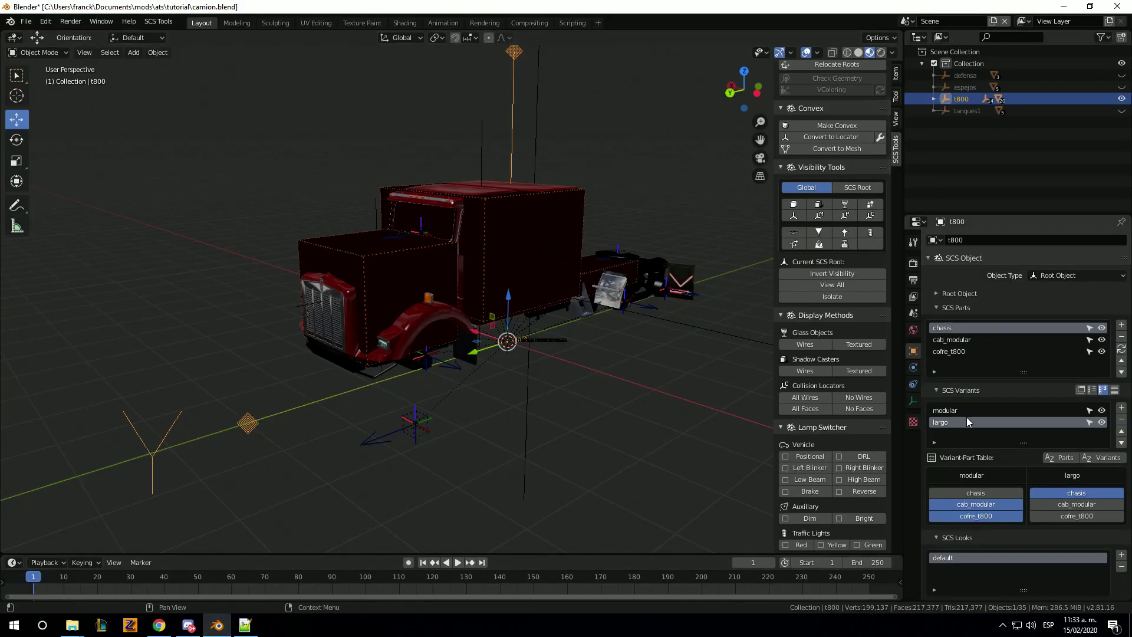
Make modular the active SCS variant showing only its parts, then minimize Blender.
left_click(1101, 422)
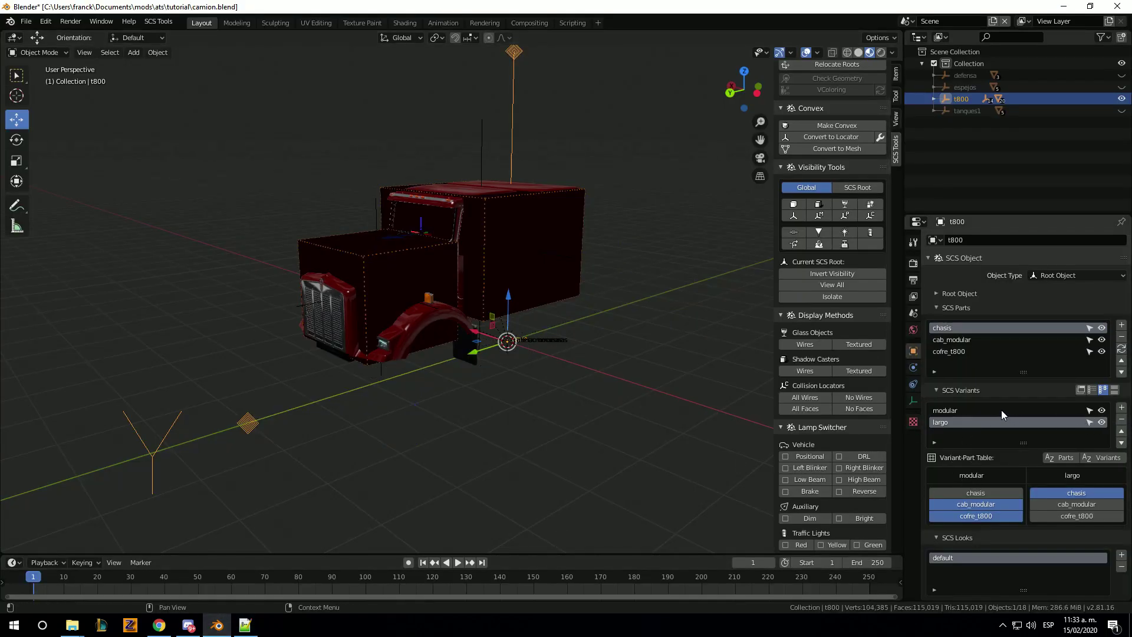
left_click(1001, 411)
left_click(1100, 410)
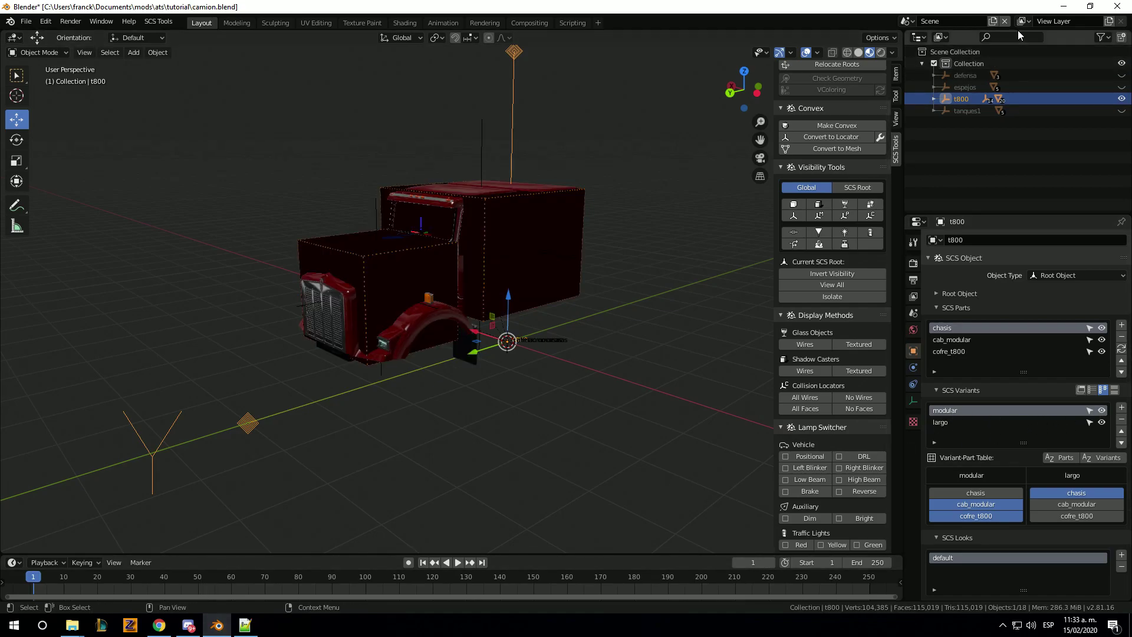
left_click(1064, 6)
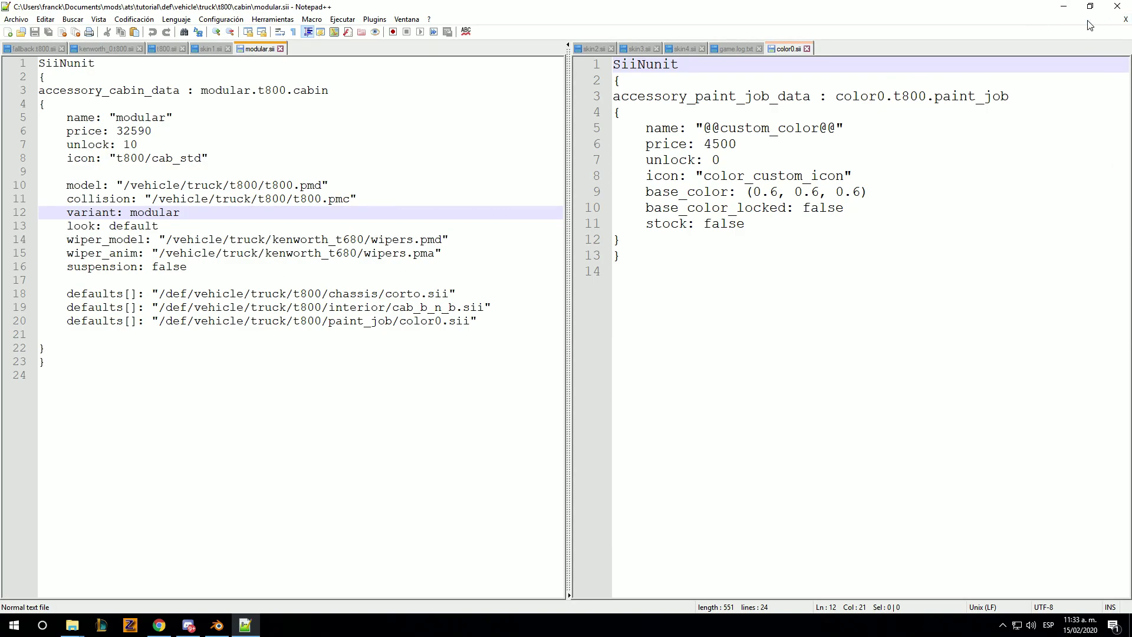
Browse the t800 accessory and mirror folders in File Explorer, then return to Blender.
left_click(1069, 7)
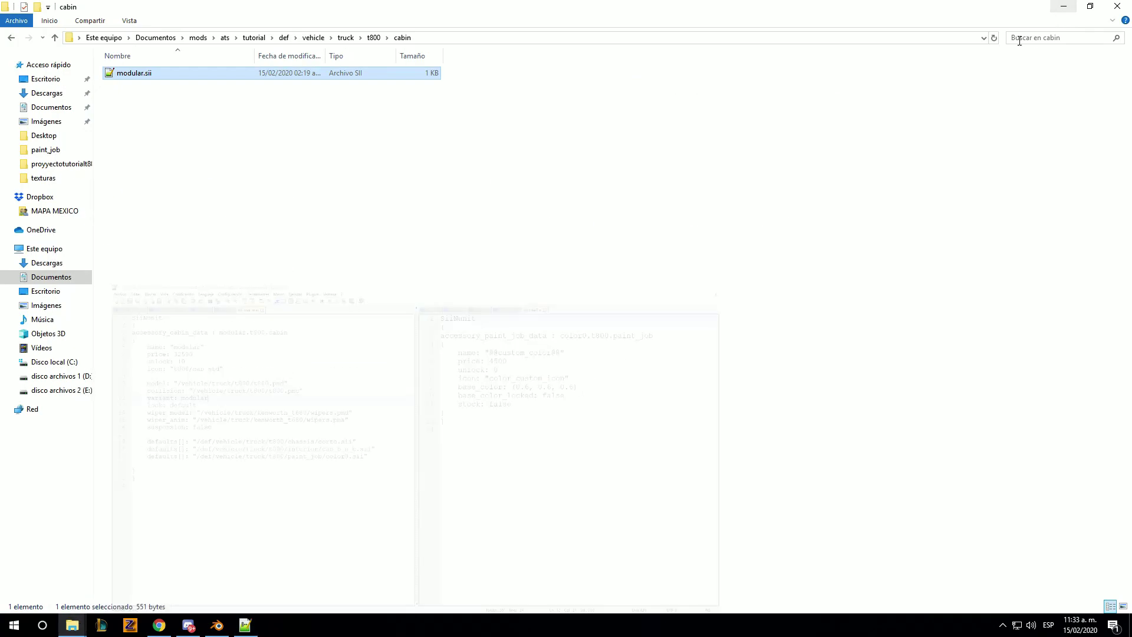
left_click(10, 38)
double_click(137, 74)
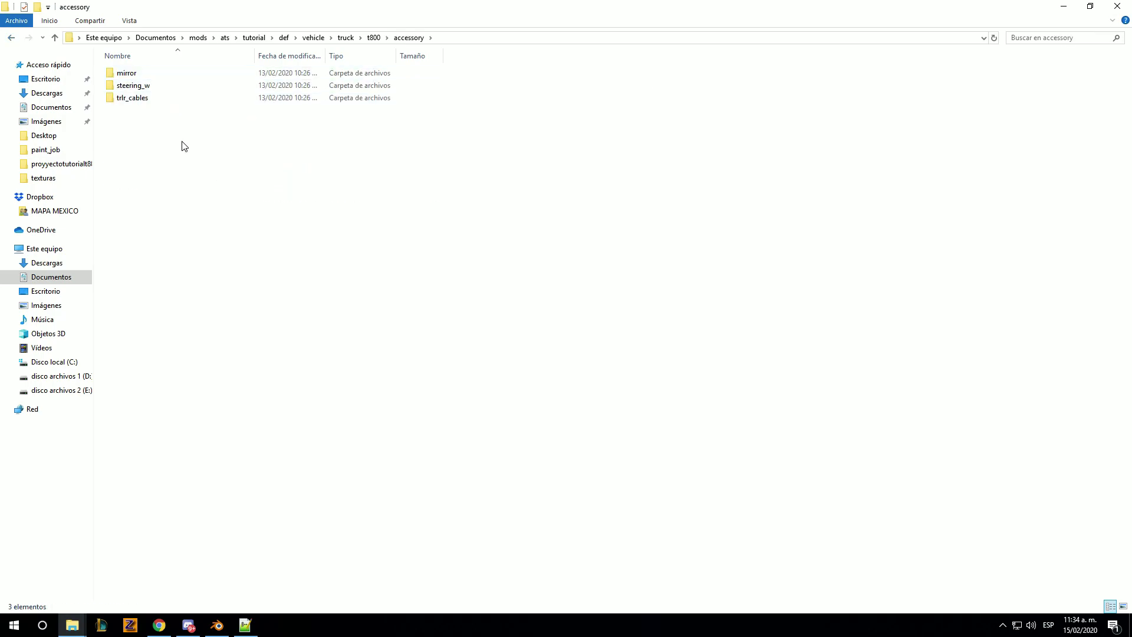
mouse_move(49, 222)
double_click(126, 73)
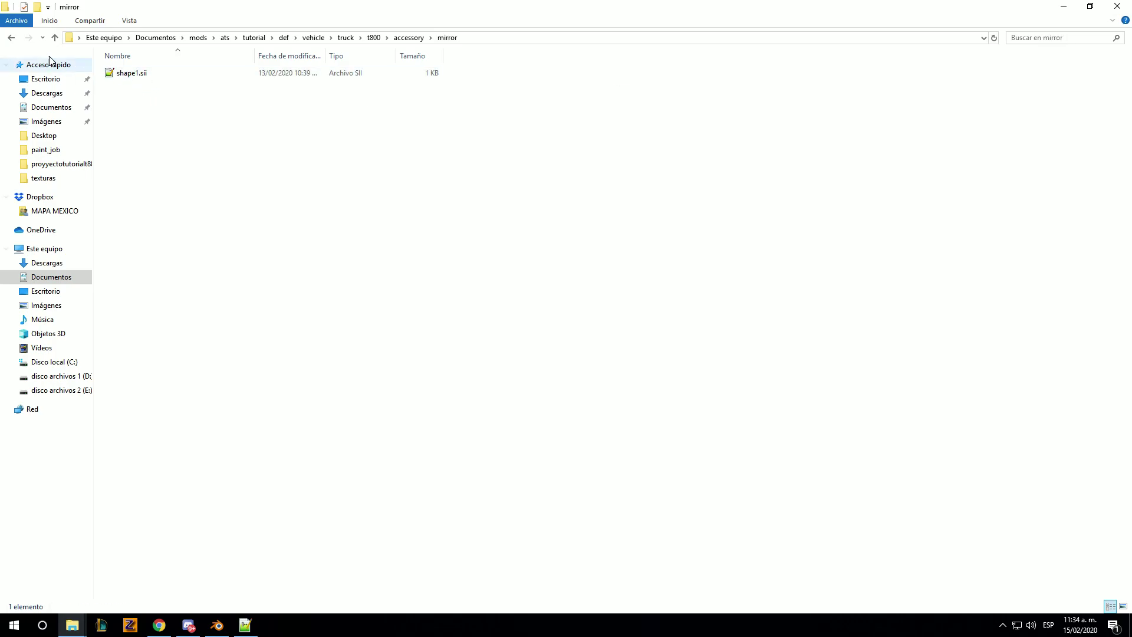
double_click(12, 37)
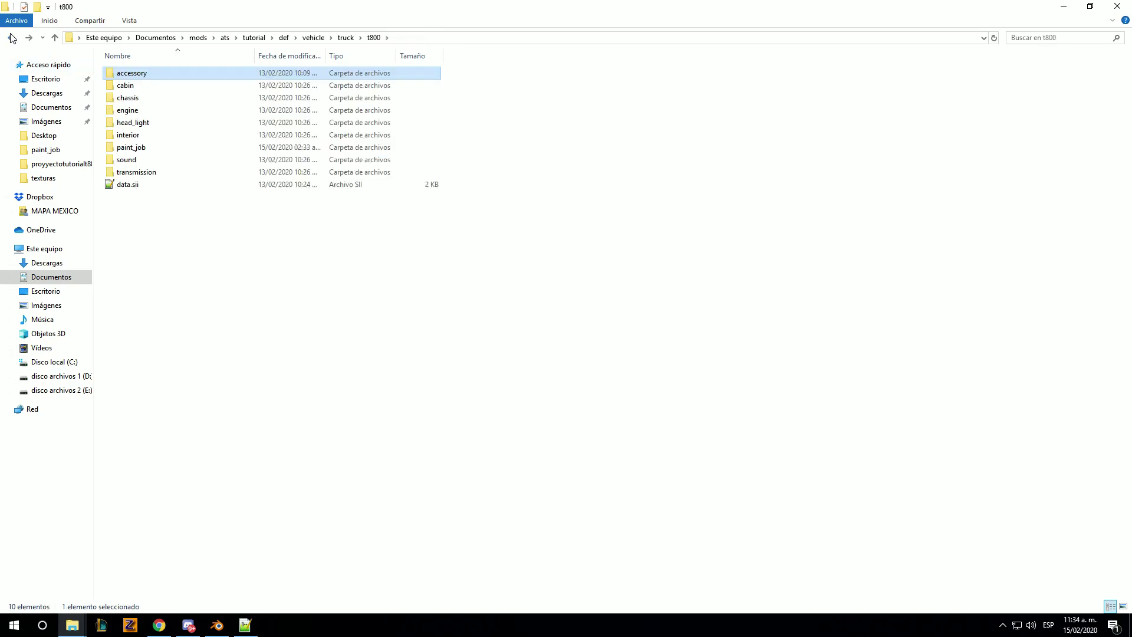
left_click(12, 37)
left_click(218, 621)
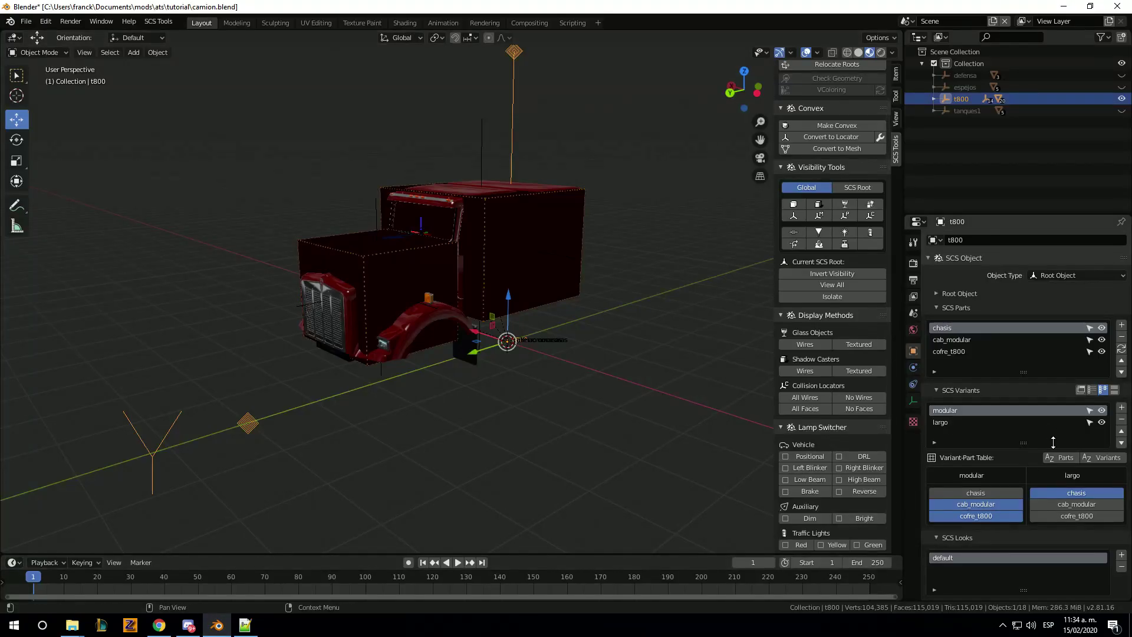
Show the SCS global and export settings in Properties, then bring up the mods folder window.
scroll(961, 389, "down", 2)
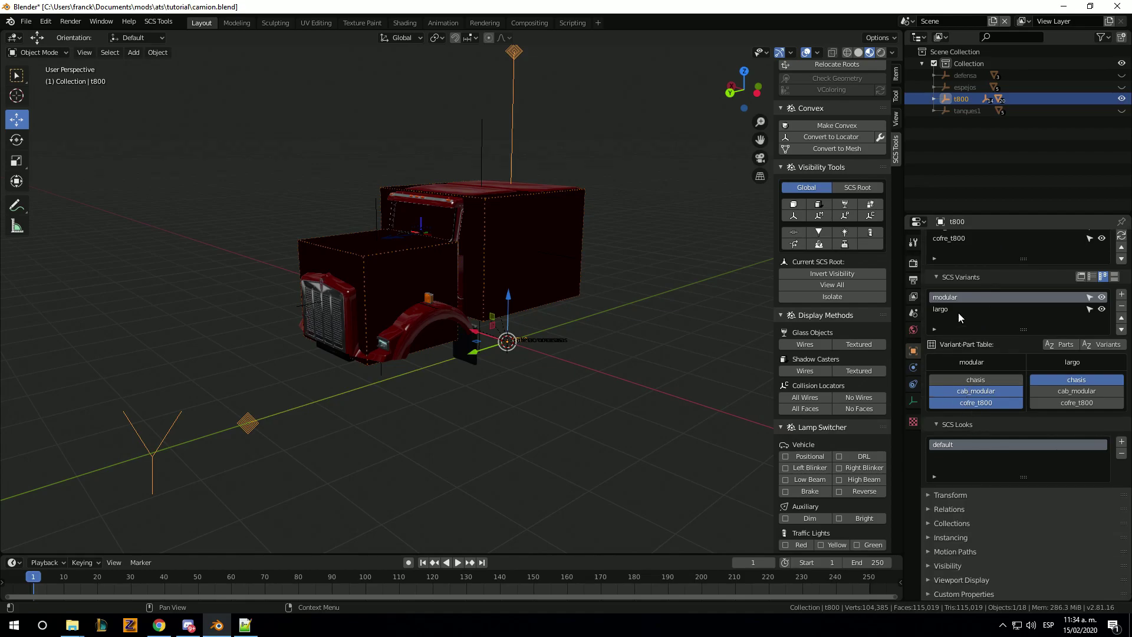
left_click(915, 249)
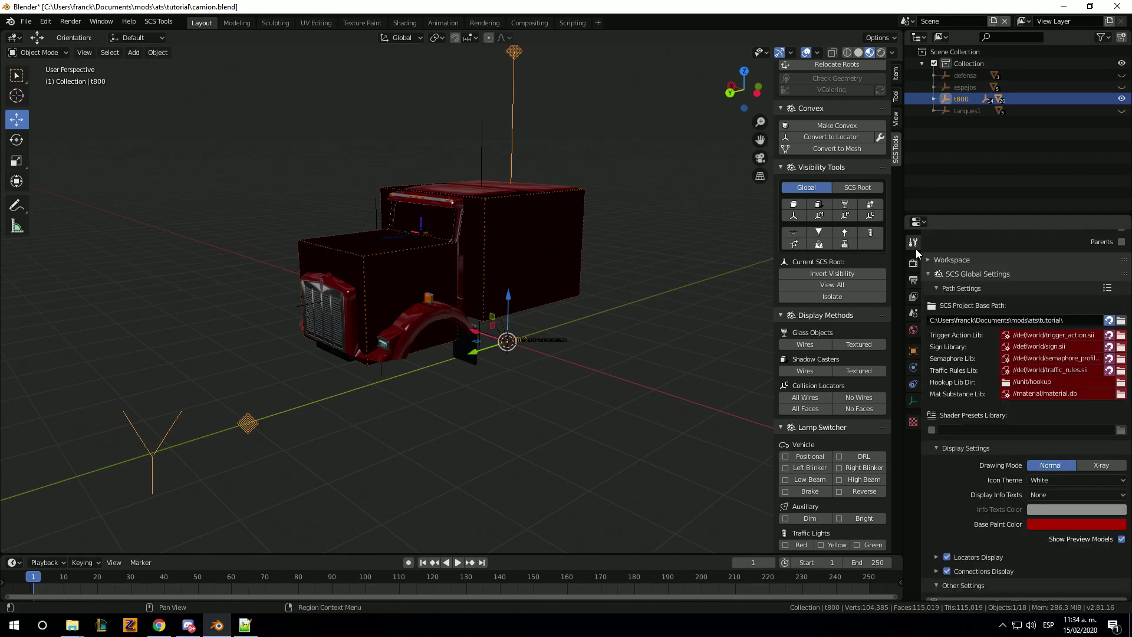
left_click(913, 280)
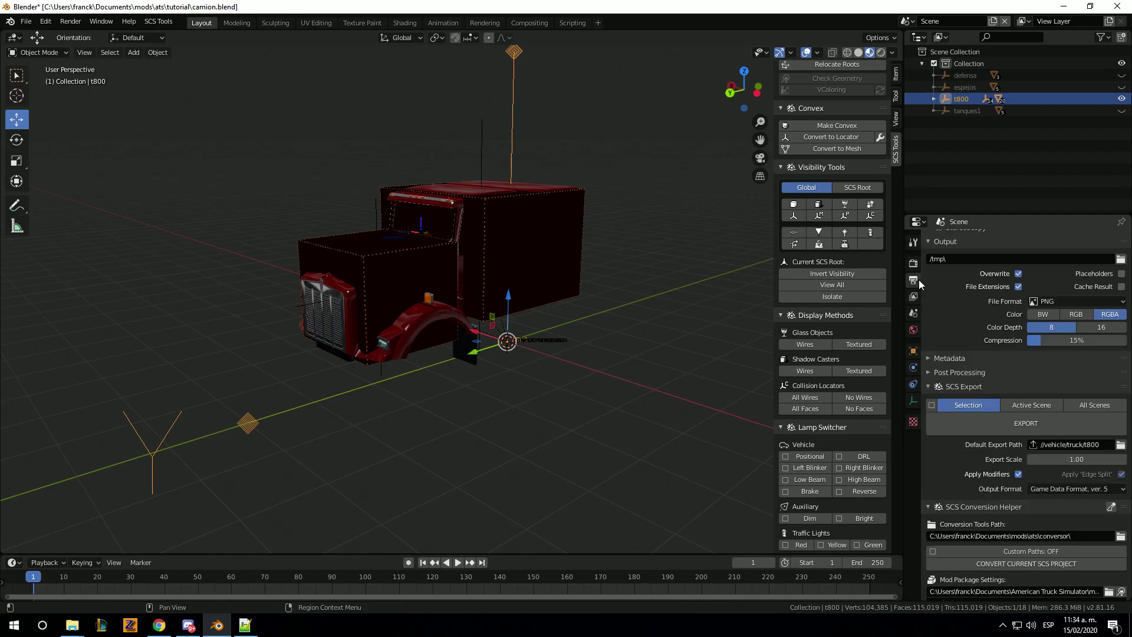
scroll(1046, 483, "down", 5)
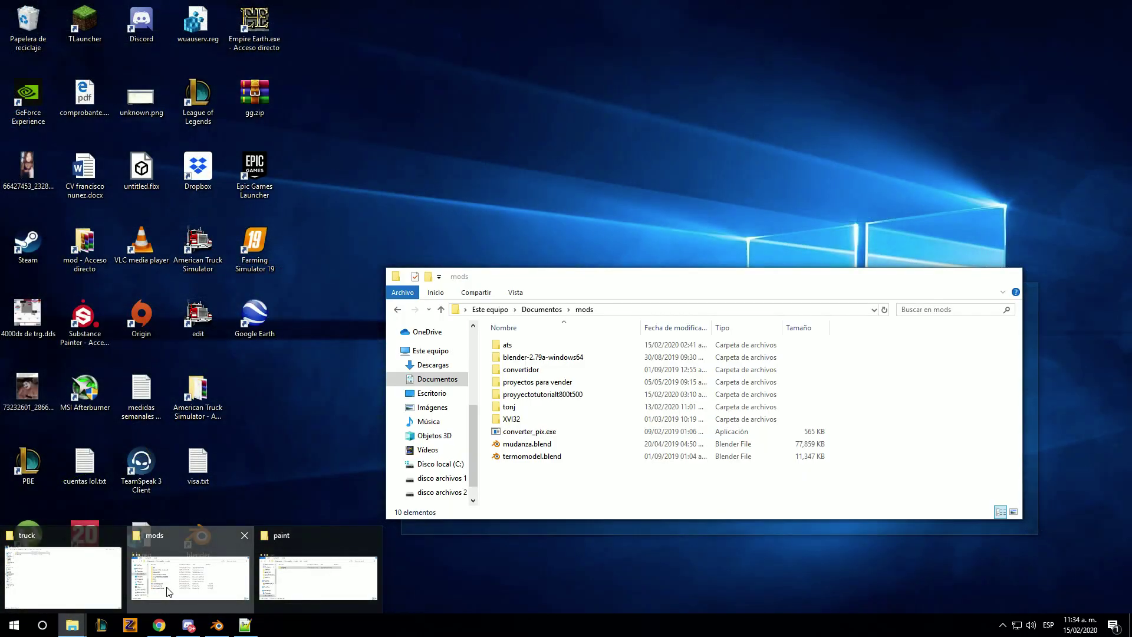
left_click(167, 592)
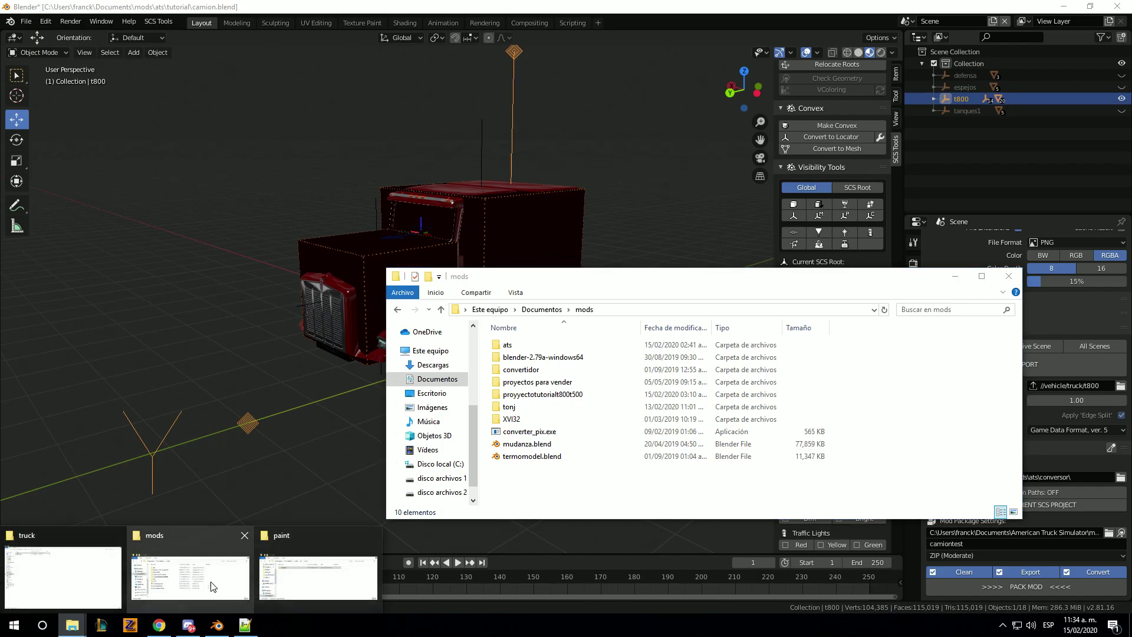
Open camiontest.zip from Documents > American Truck Simulator > mod and enter its def folder.
scroll(439, 365, "up", 3)
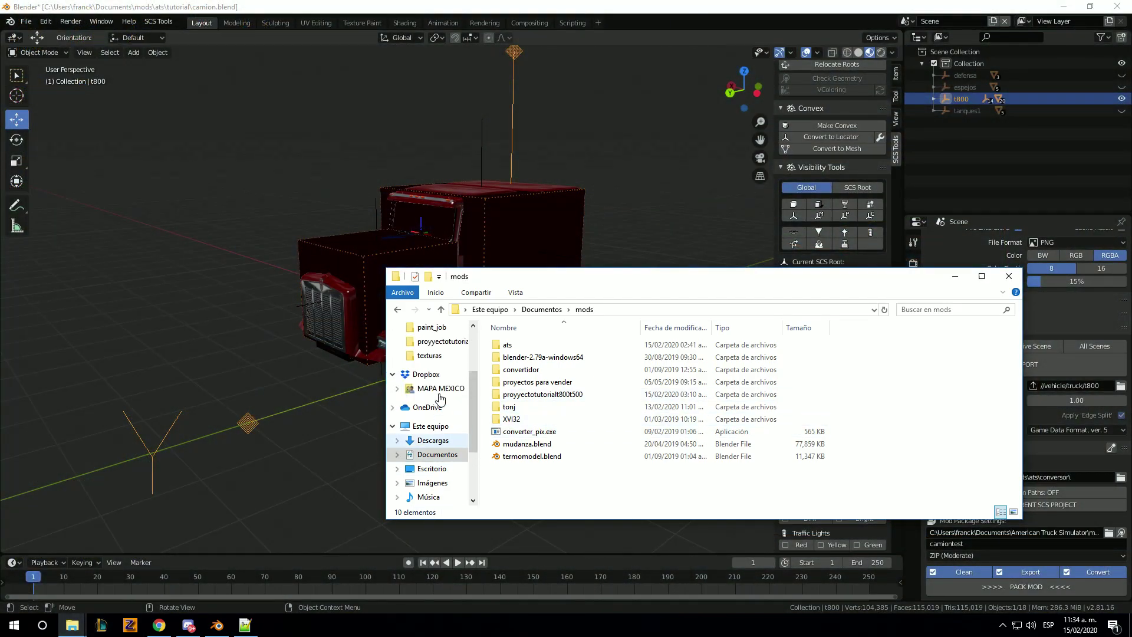
left_click(437, 342)
double_click(530, 363)
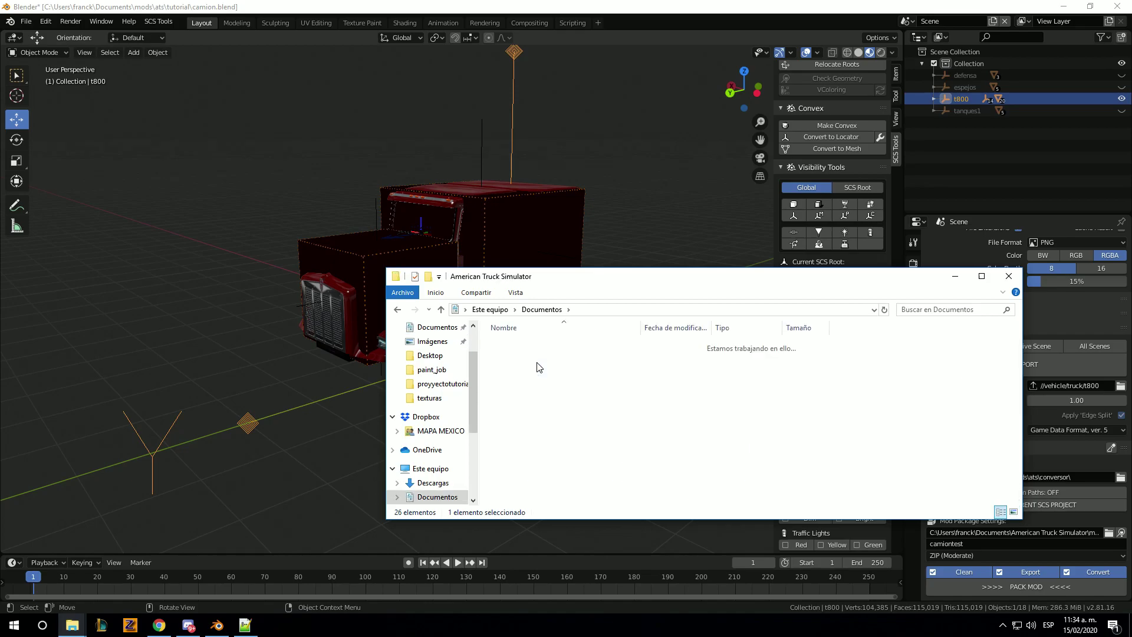
double_click(516, 380)
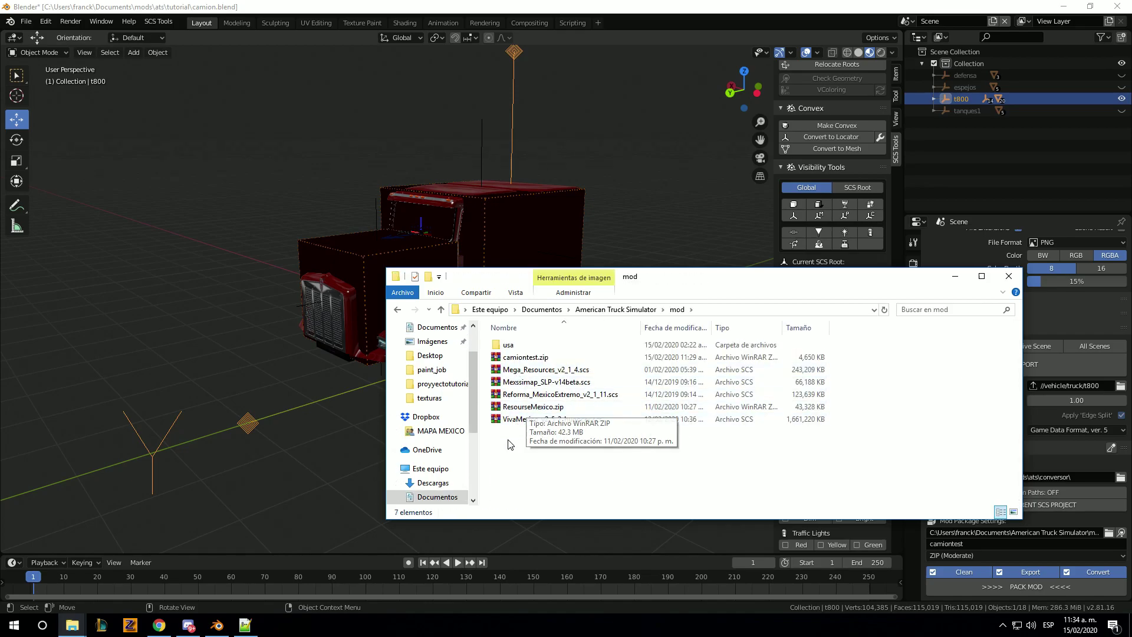
left_click(518, 357)
double_click(498, 357)
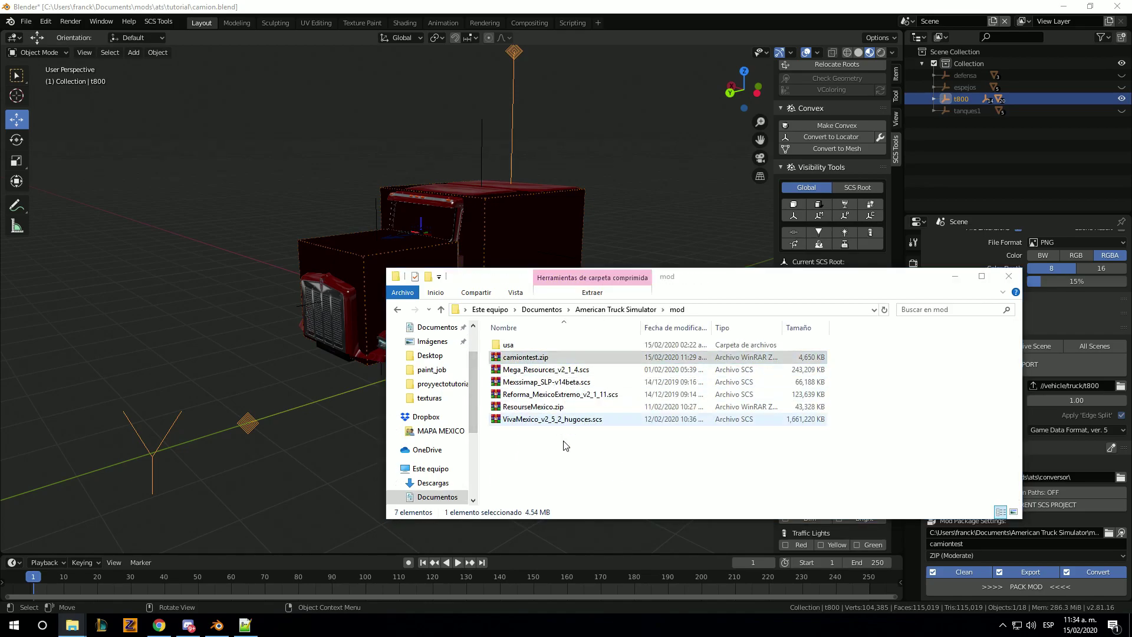
double_click(500, 269)
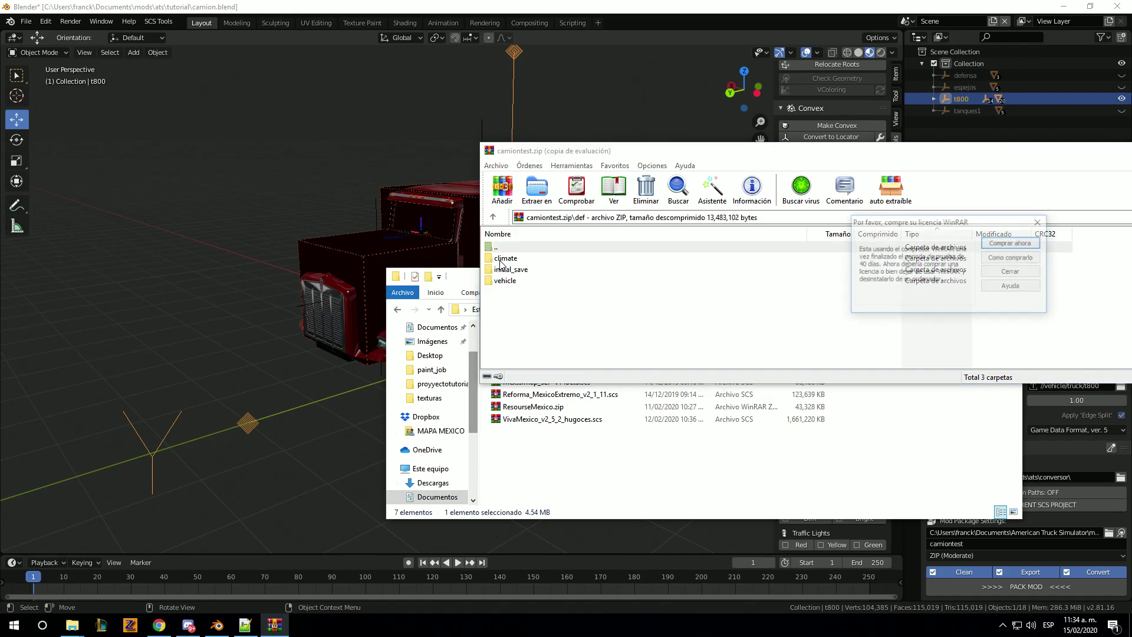
Delete the climate folder from def in camiontest.zip.
left_click(1038, 272)
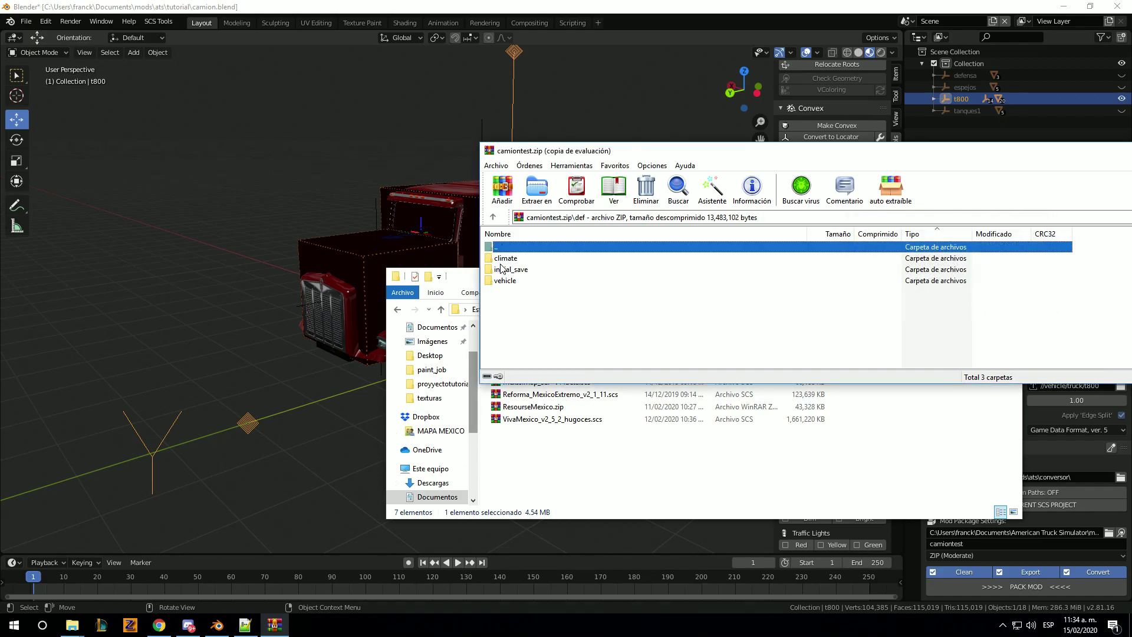
left_click(502, 268)
left_click(519, 258)
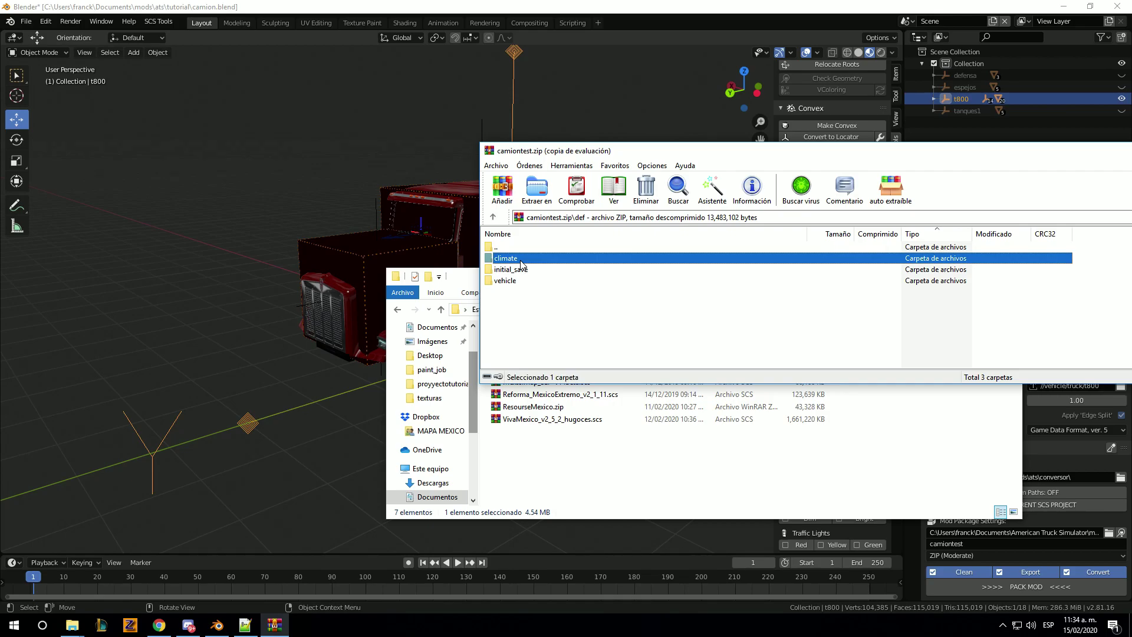
key("Delete")
left_click(582, 352)
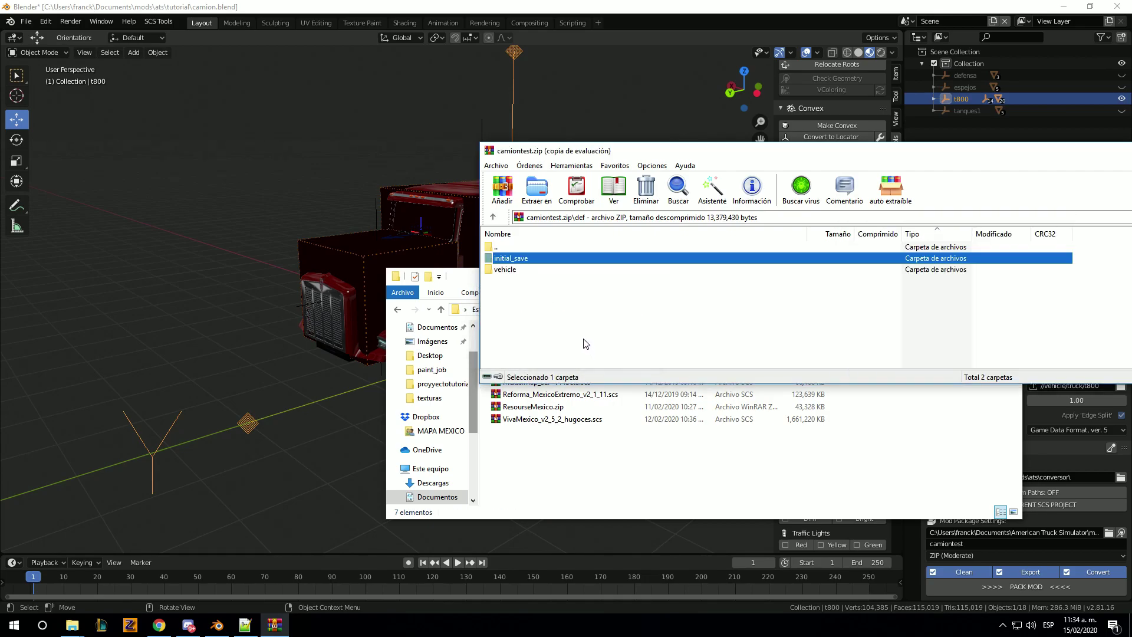
Add the upgrade folder into vehicle\truck of the archive, stored without compression.
left_click(83, 627)
double_click(498, 248)
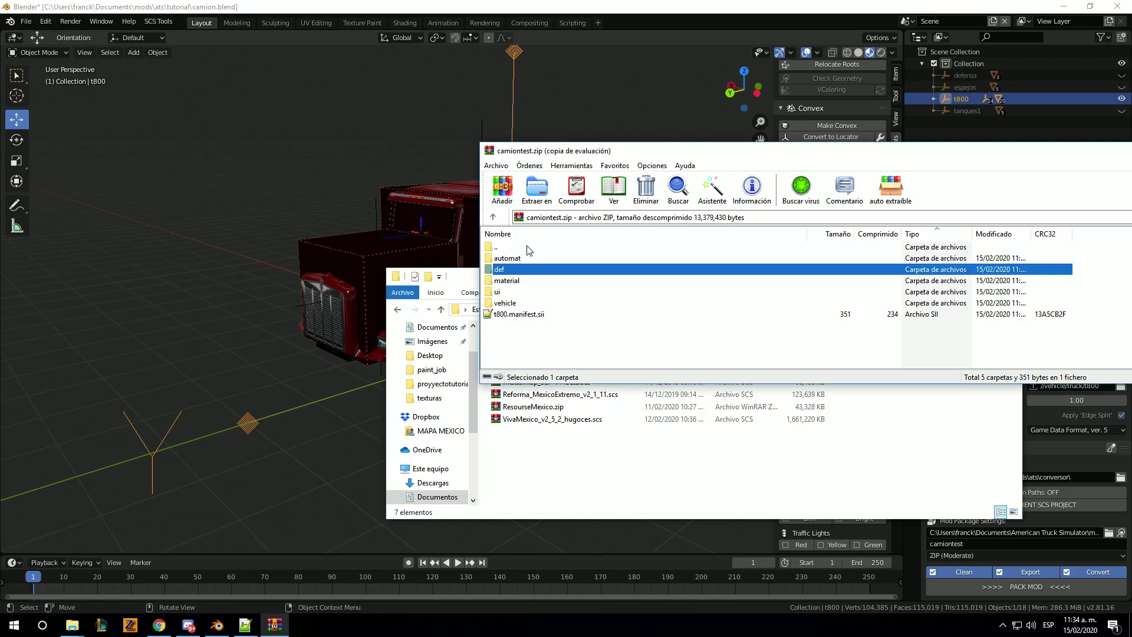
double_click(507, 302)
double_click(505, 257)
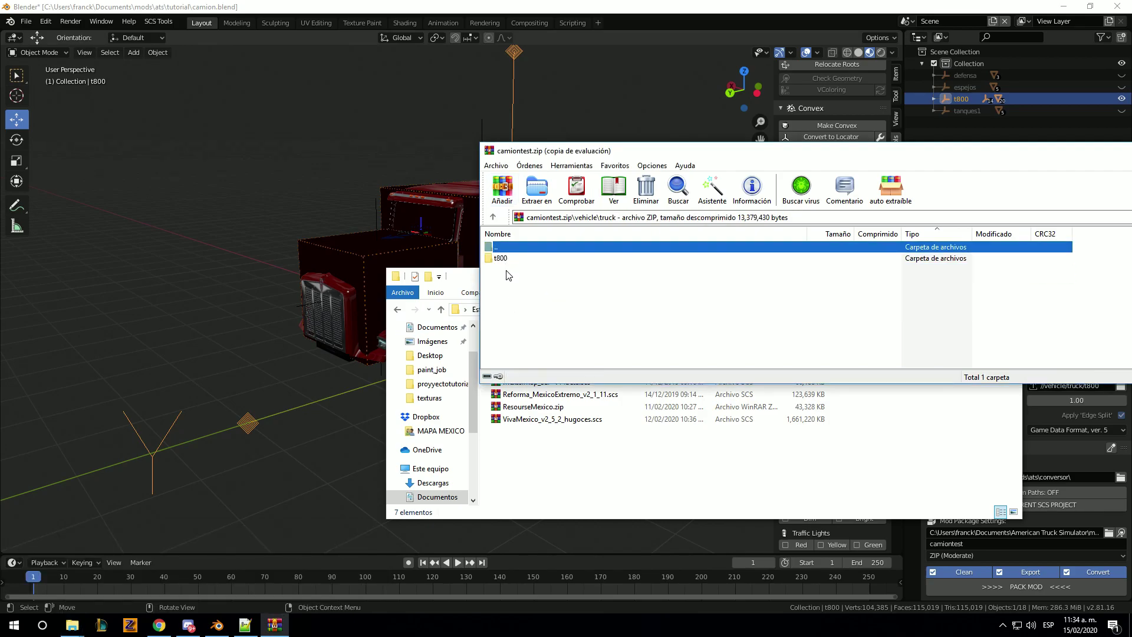
left_click(72, 625)
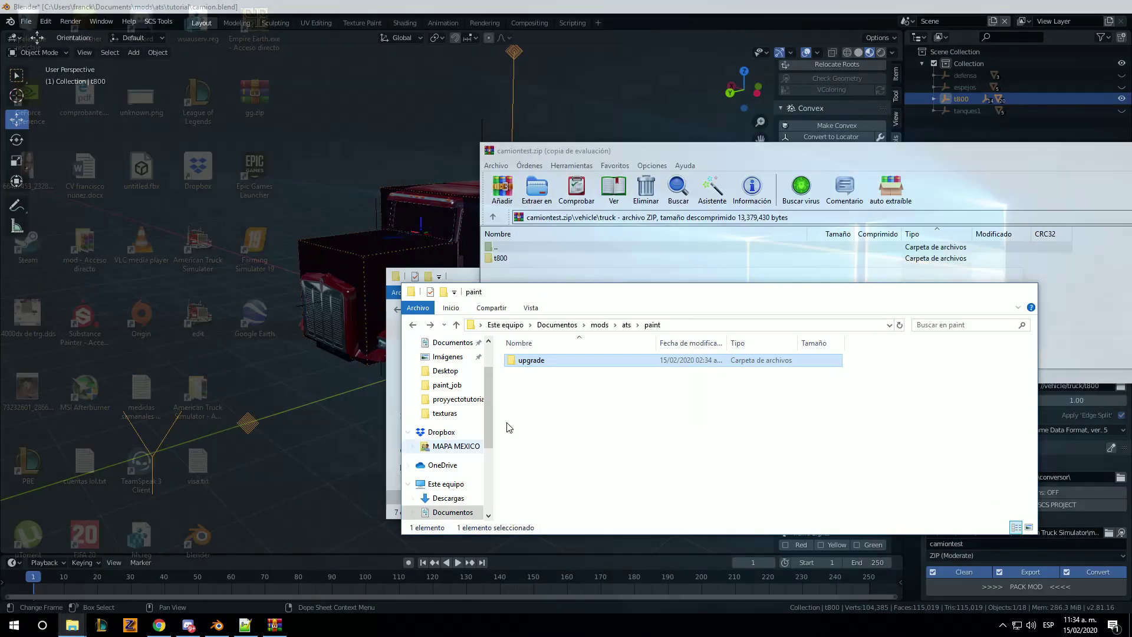
left_click(277, 583)
left_click_drag(581, 273, 583, 277)
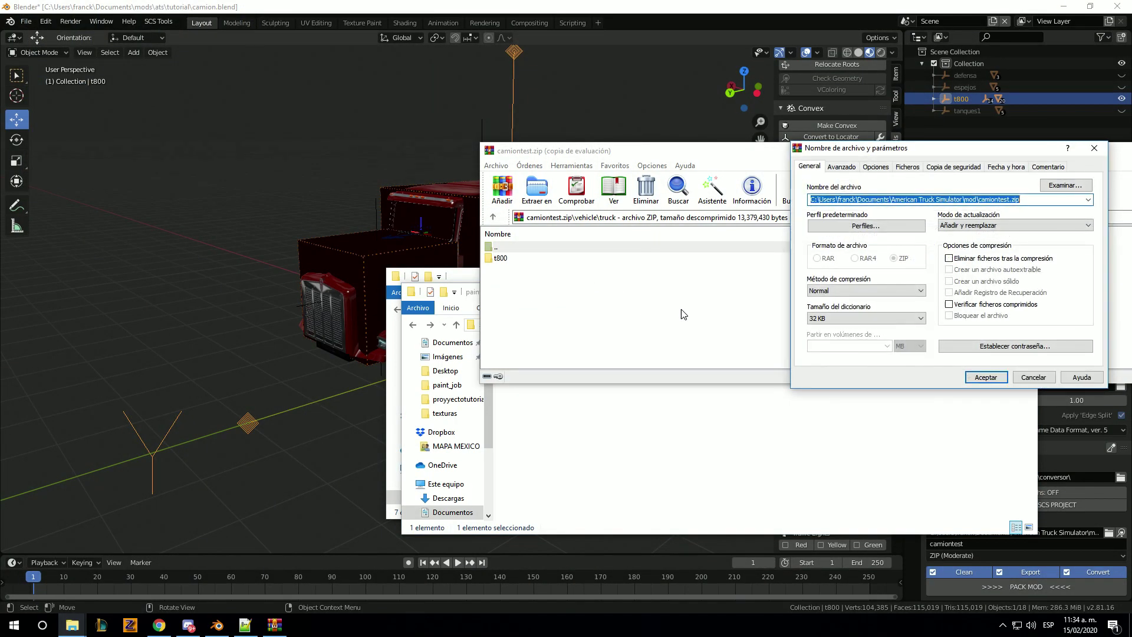
left_click(840, 290)
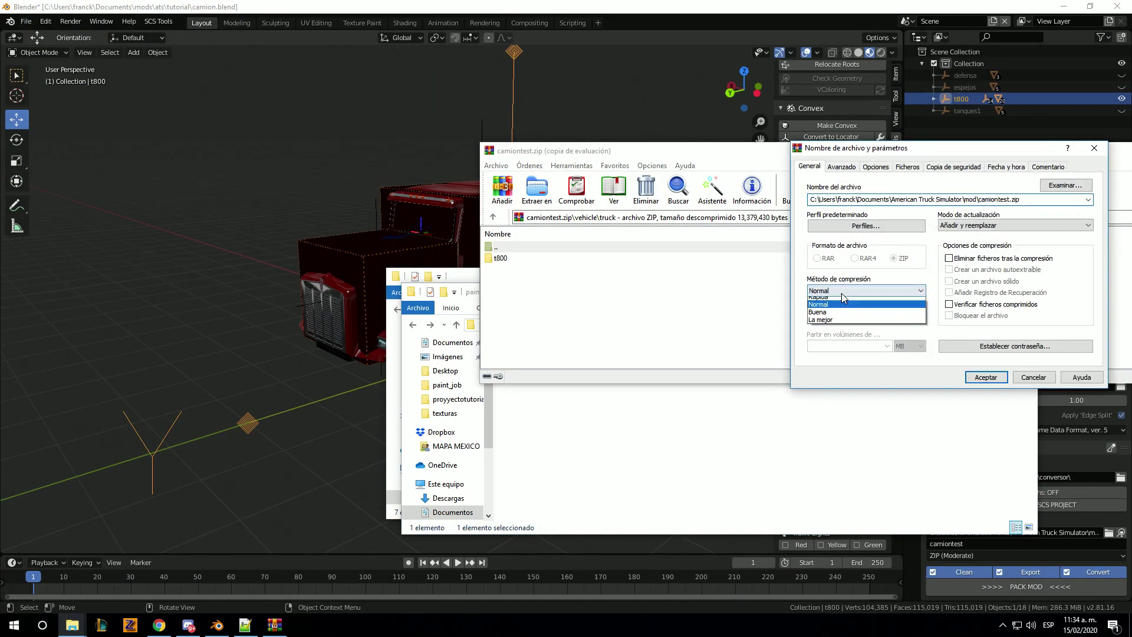
left_click(985, 377)
Check the added upgrade\paintjob t800 skin files, then show the desktop.
double_click(502, 271)
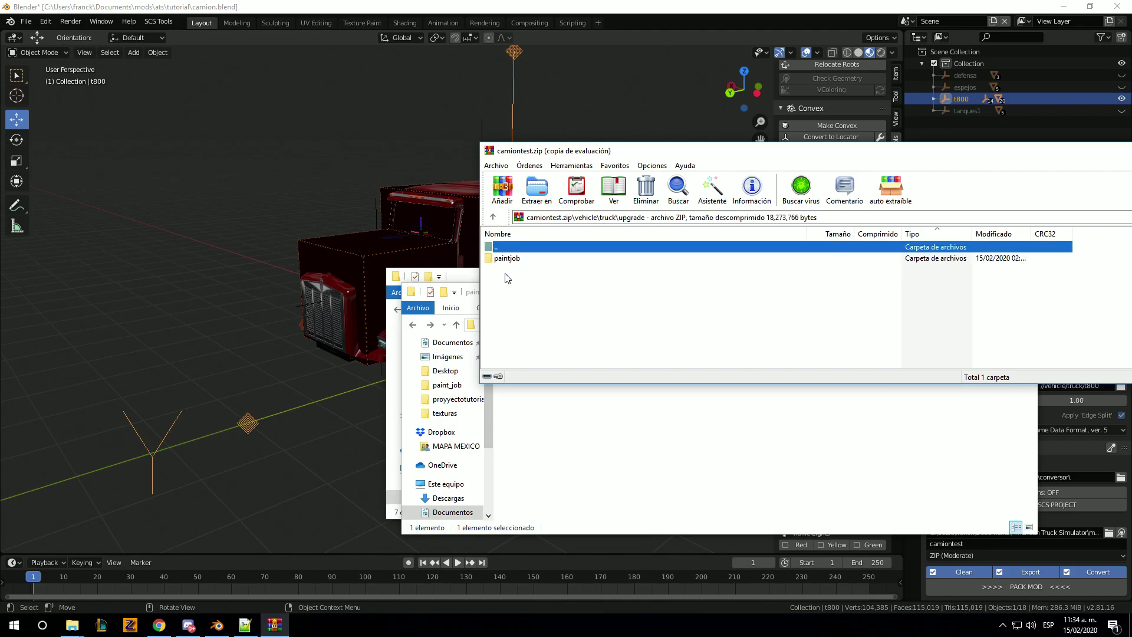
double_click(505, 260)
double_click(524, 258)
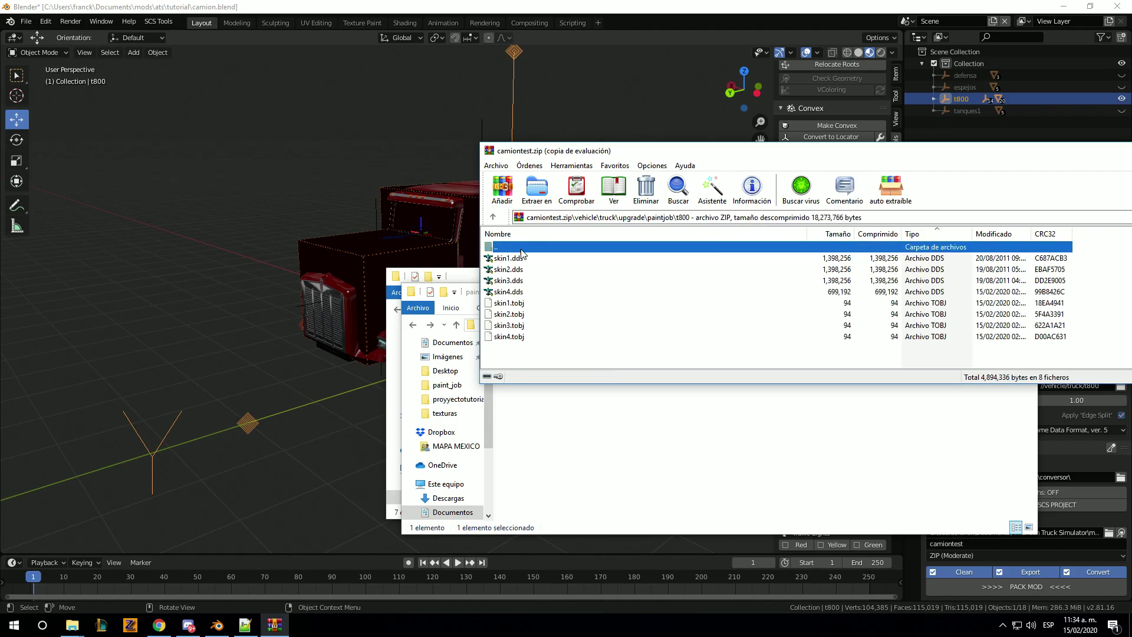
double_click(522, 246)
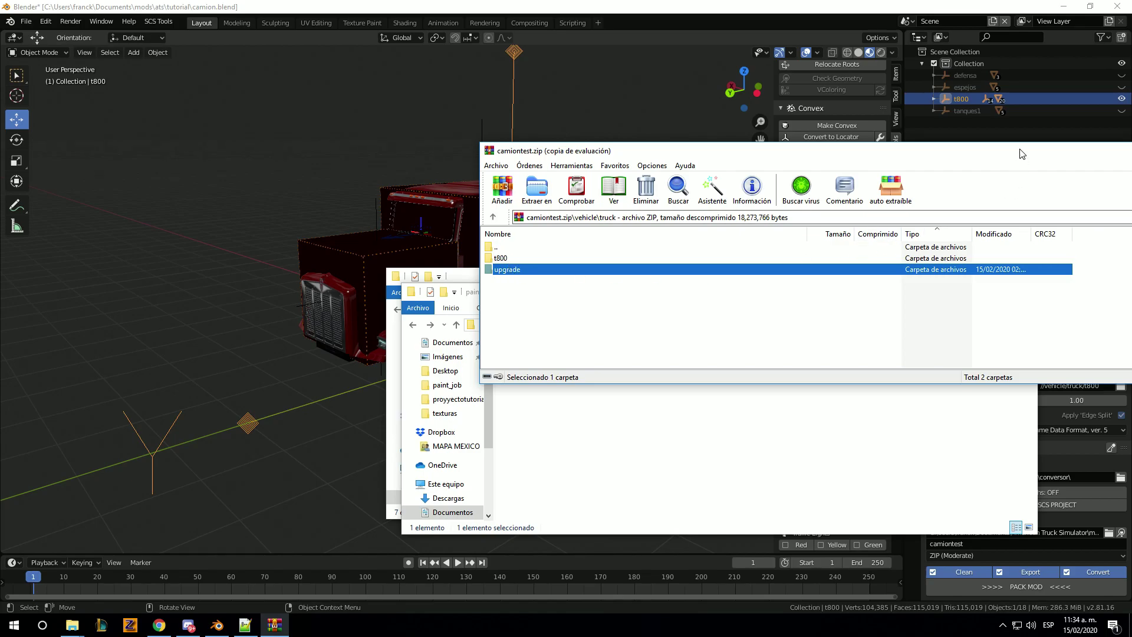
left_click_drag(1022, 150, 645, 147)
key("super+d")
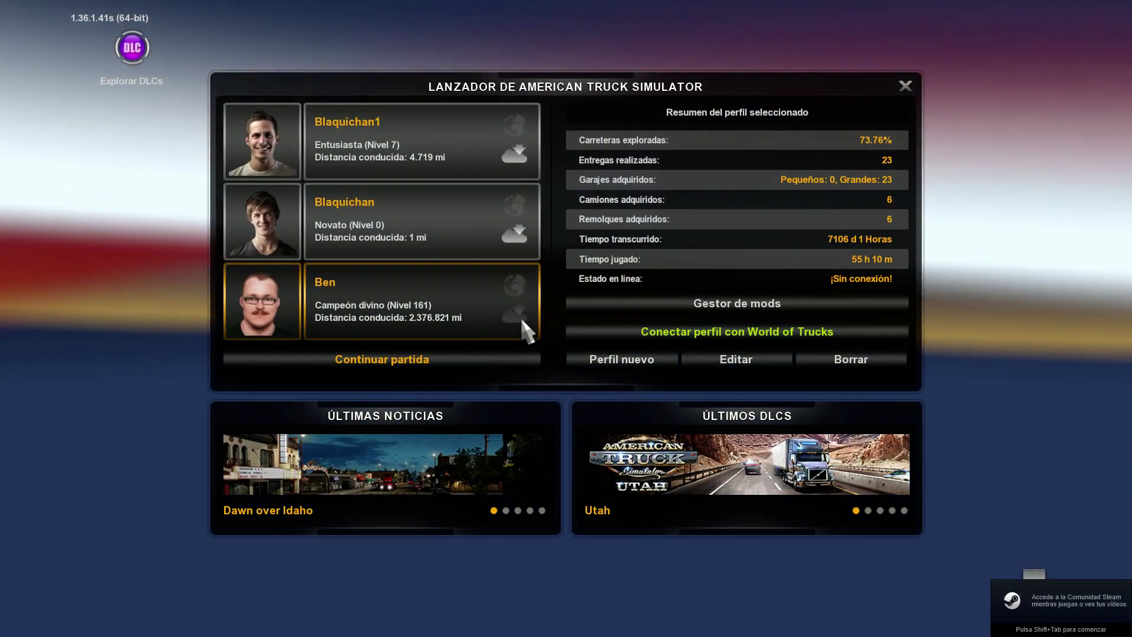
Load a player profile in American Truck Simulator, then quit the game to the desktop.
double_click(521, 317)
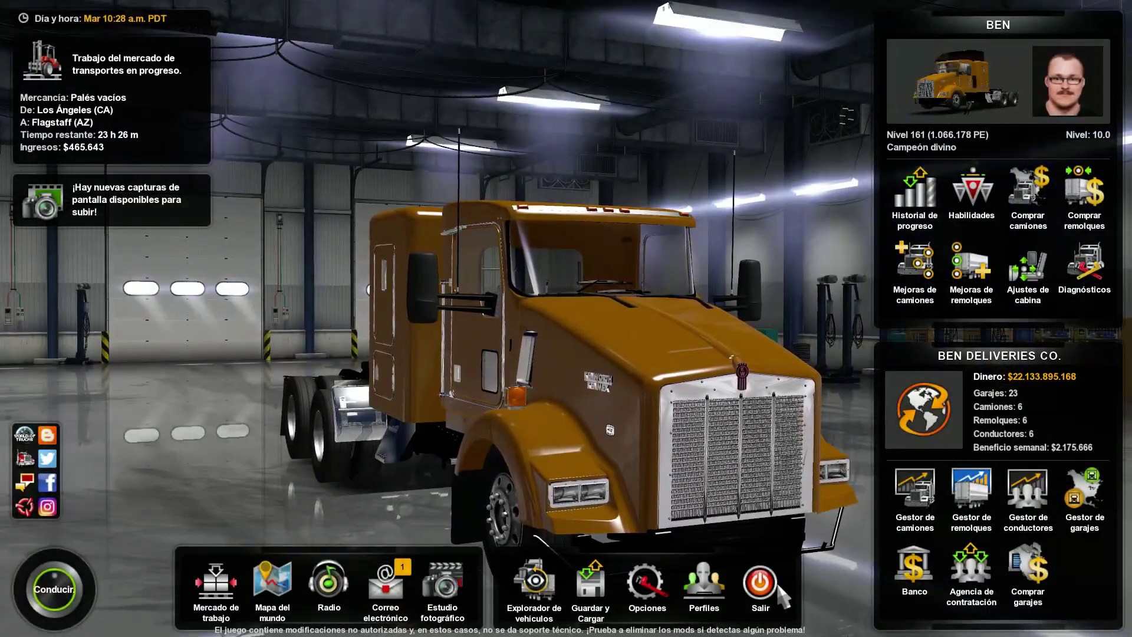
left_click(777, 586)
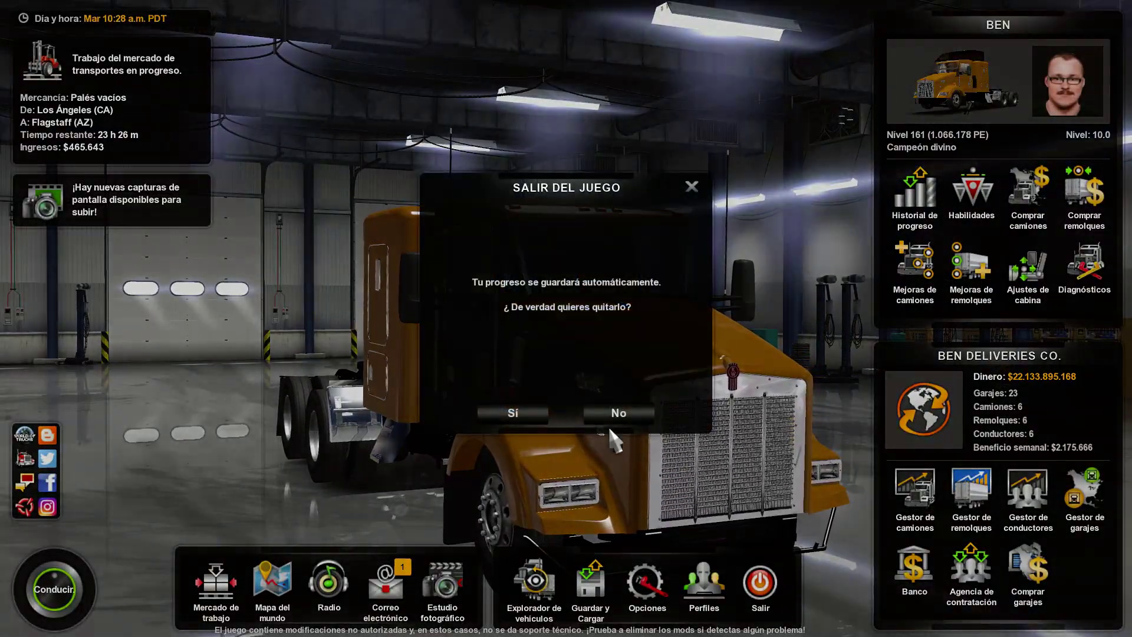
left_click(523, 409)
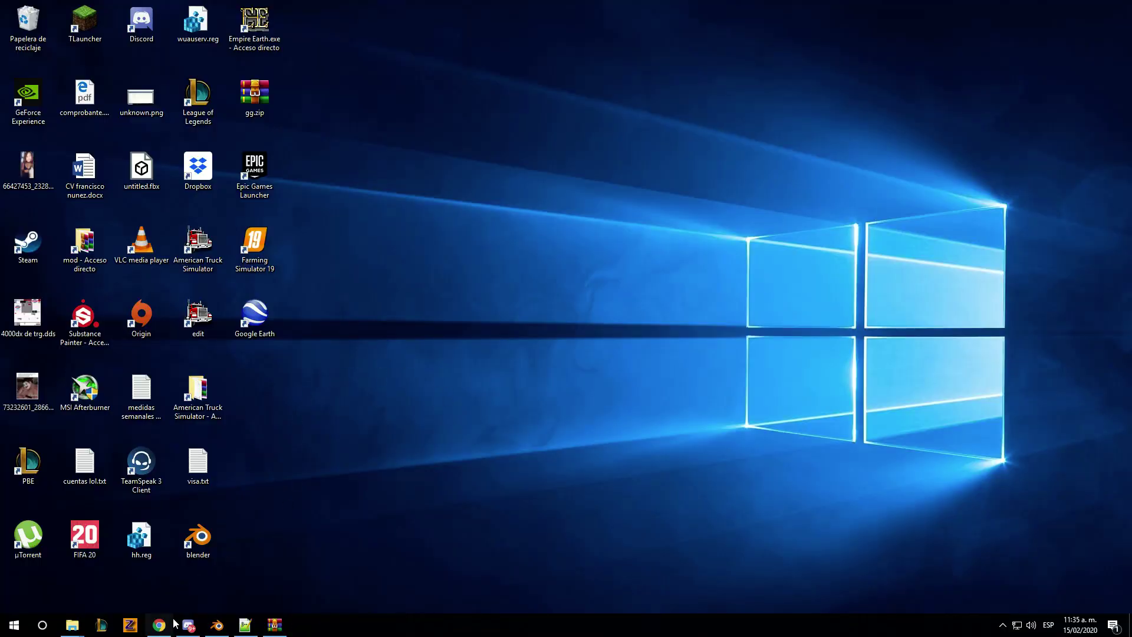
Back in Blender, expand t800 in the Outliner and hide the cl.001 and cl boxes.
left_click(165, 624)
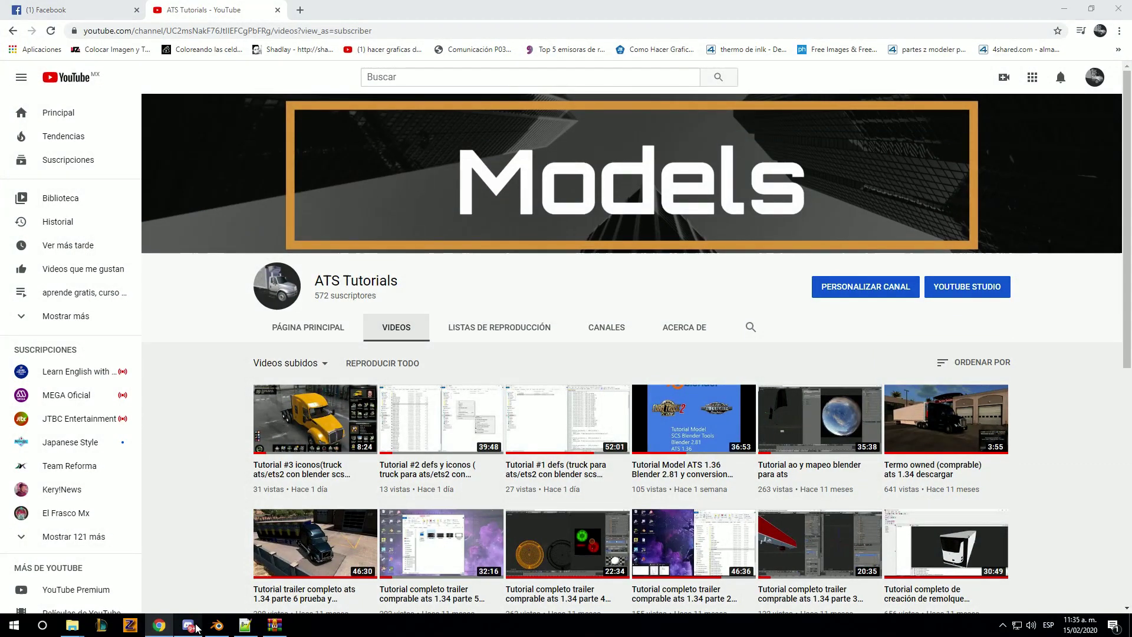
left_click(189, 625)
left_click(217, 625)
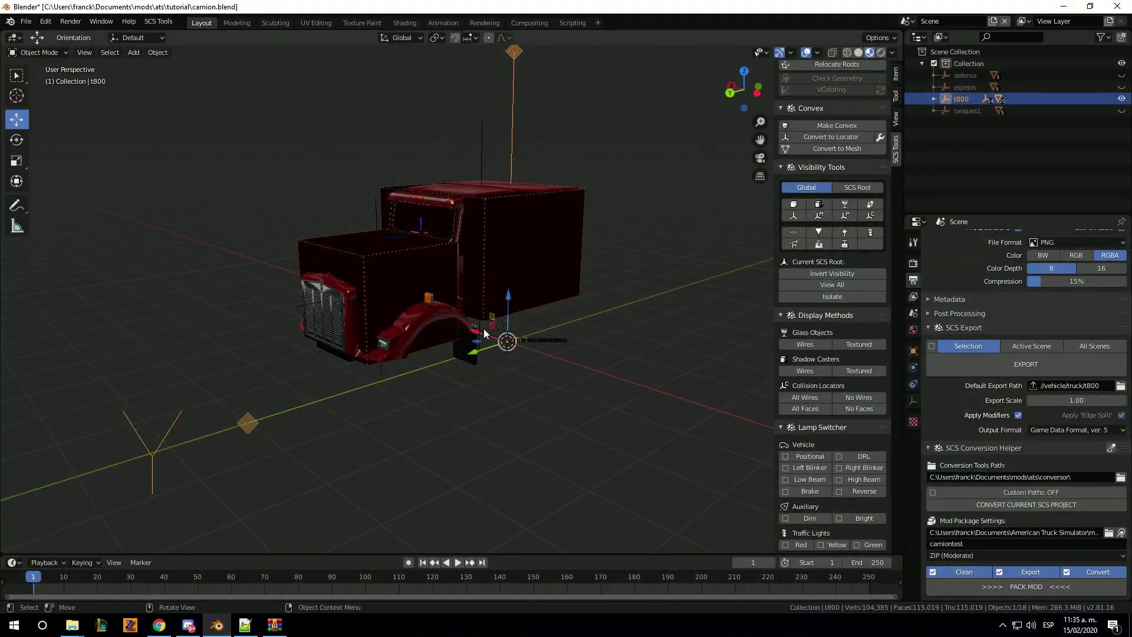
middle_click_drag(486, 326, 682, 257)
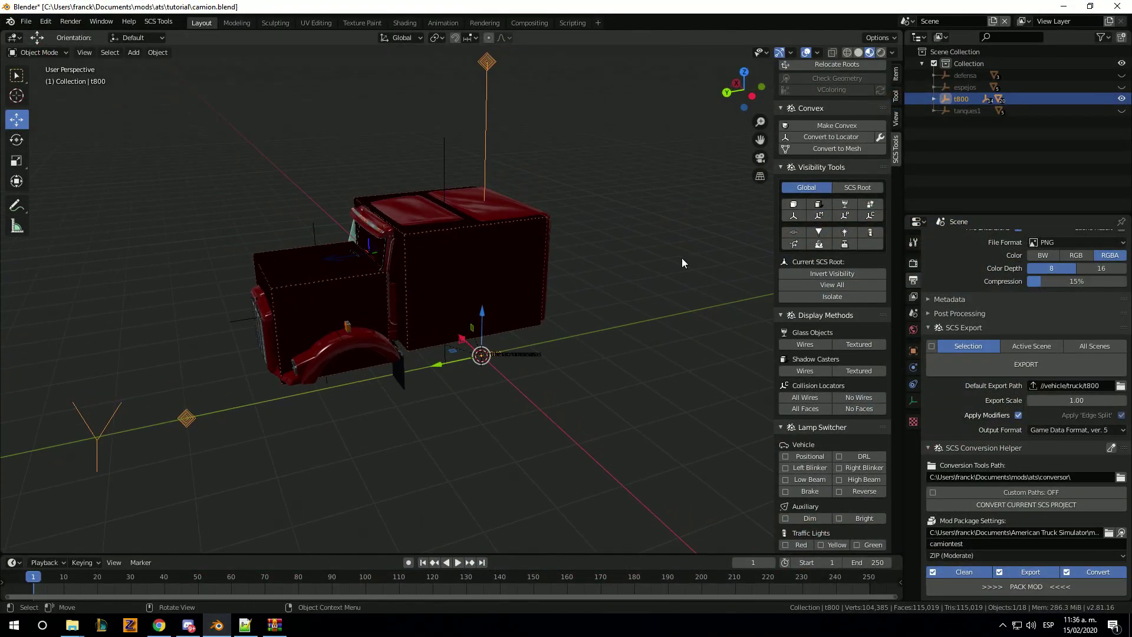
left_click(933, 98)
scroll(1066, 135, "down", 1)
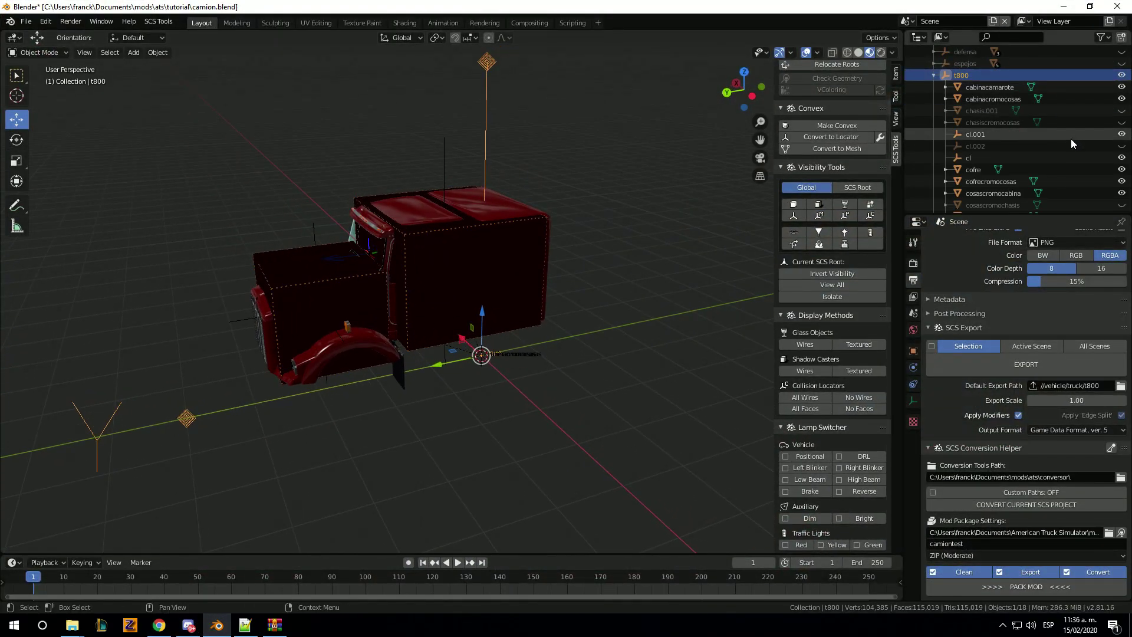
left_click(1122, 135)
left_click(1122, 158)
scroll(302, 284, "up", 6)
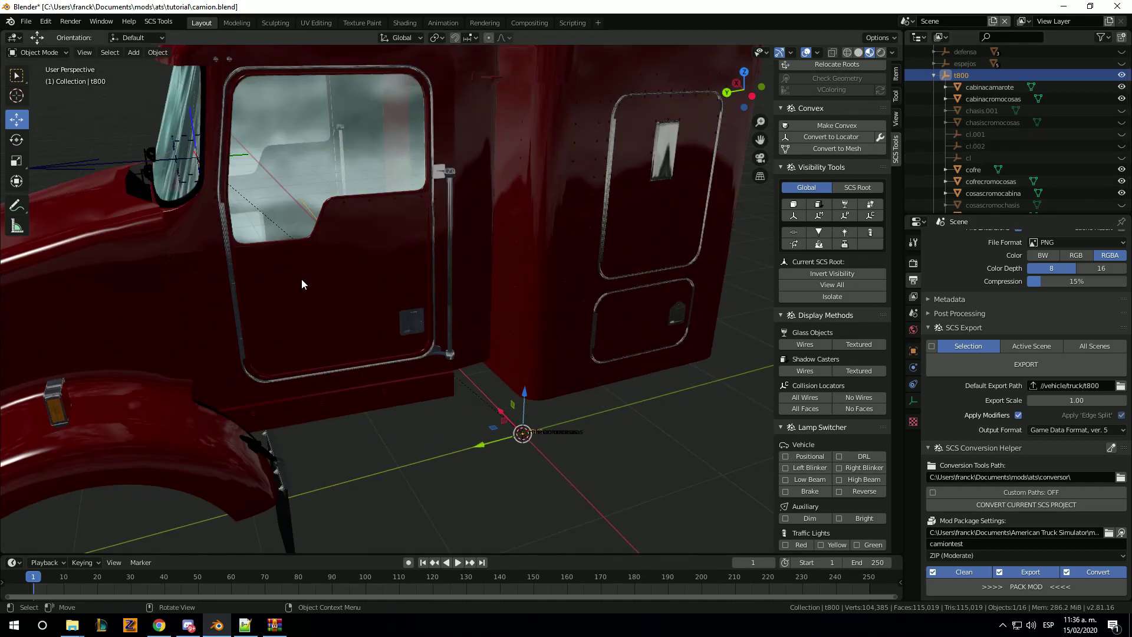
Select the parabrisas windshield and mirror objects, then orbit to a side view of the door.
mouse_move(416, 275)
middle_mouse_down()
mouse_move(347, 303)
mouse_move(364, 299)
mouse_move(372, 274)
mouse_move(399, 291)
middle_mouse_up()
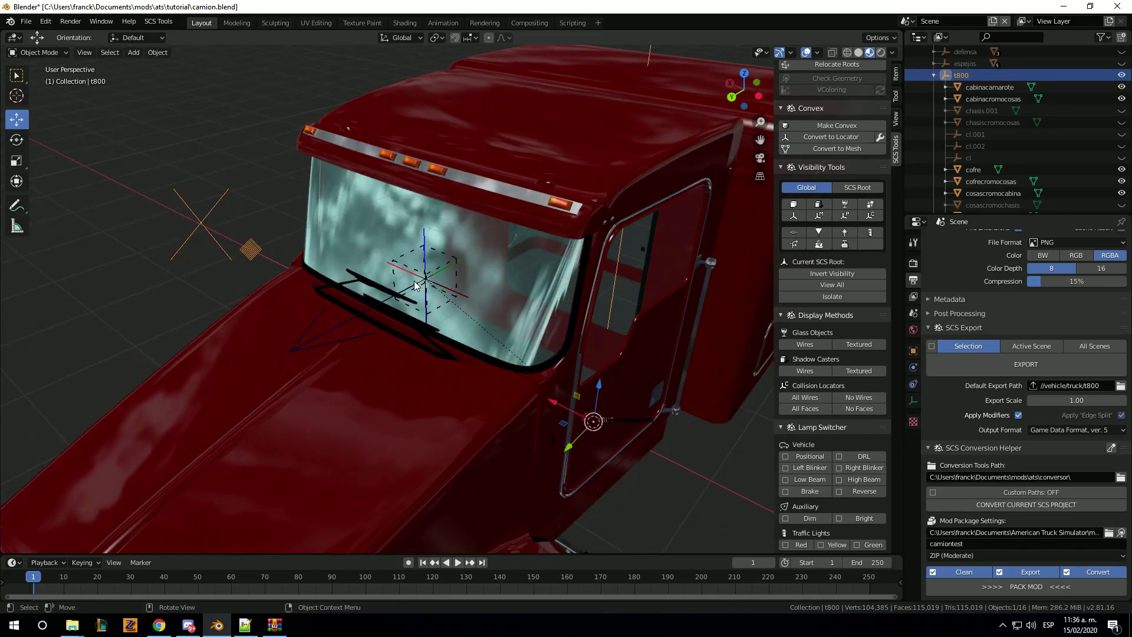
left_click(415, 281)
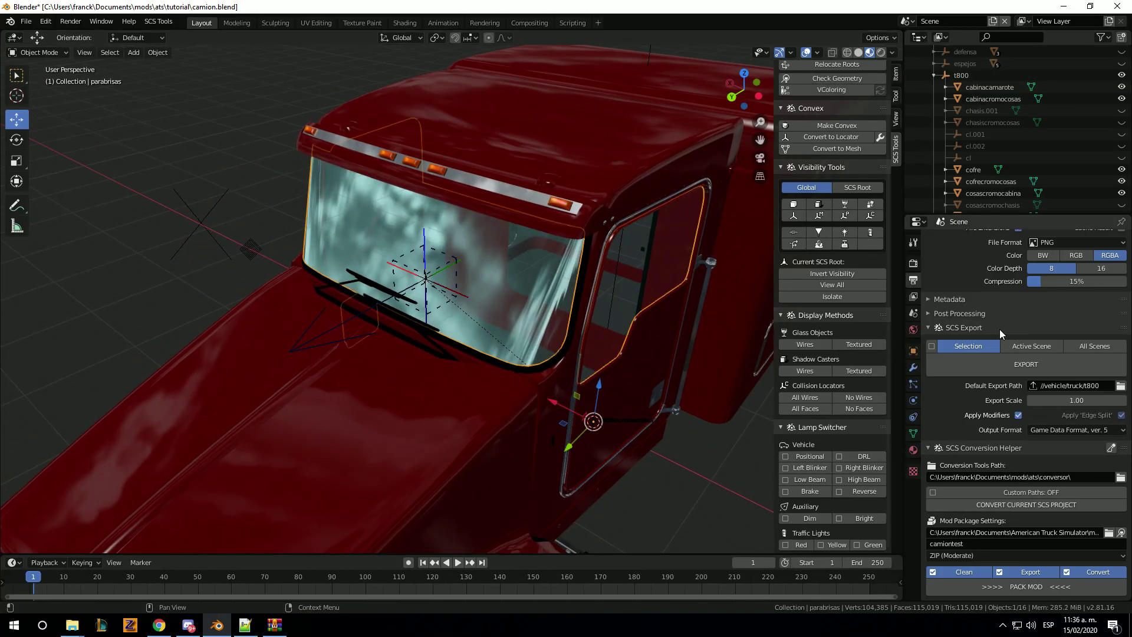
scroll(1072, 146, "down", 5)
scroll(1049, 156, "down", 5)
left_click(1005, 149)
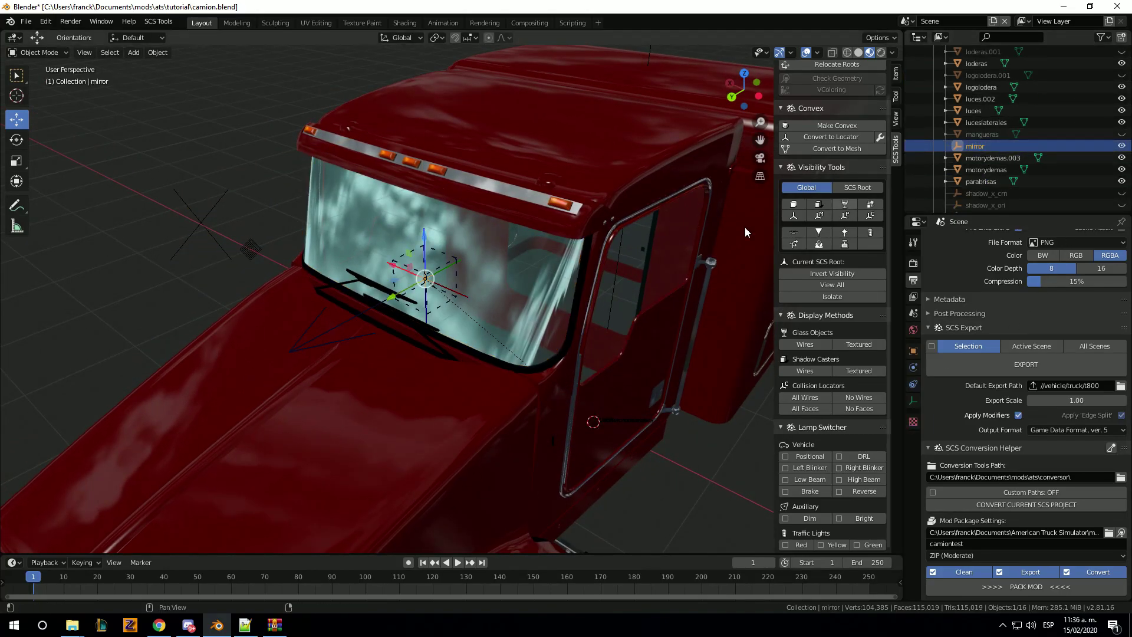
middle_click_drag(744, 227, 261, 352)
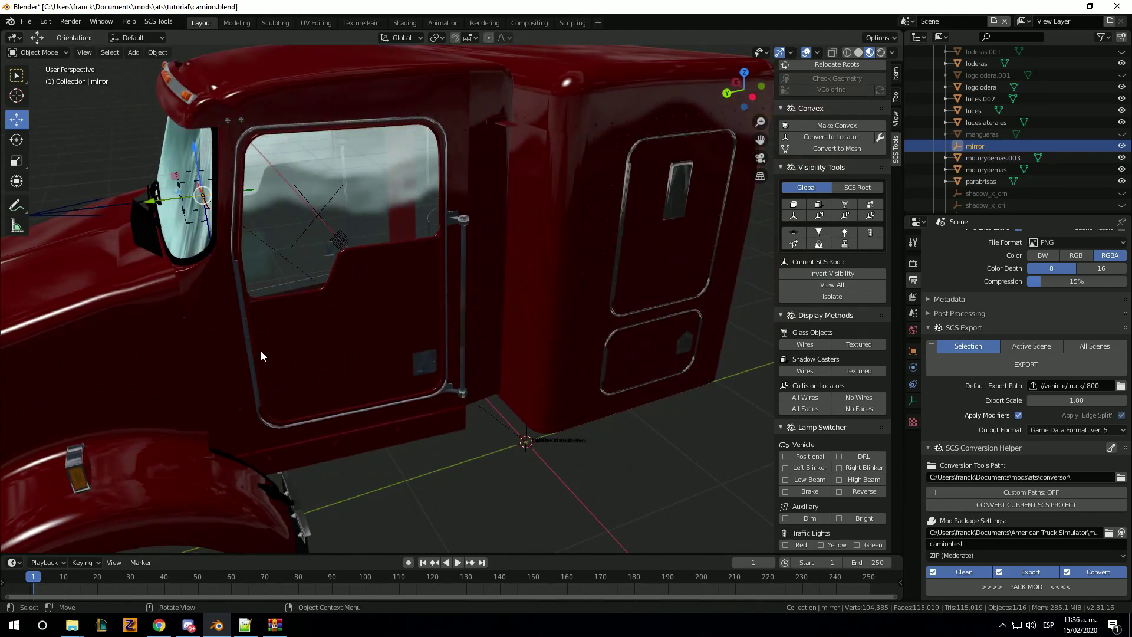
Duplicate the mirror locator as mirror.001 and shift it -0.846 m along Y toward the door.
key("shift+d")
key("Escape")
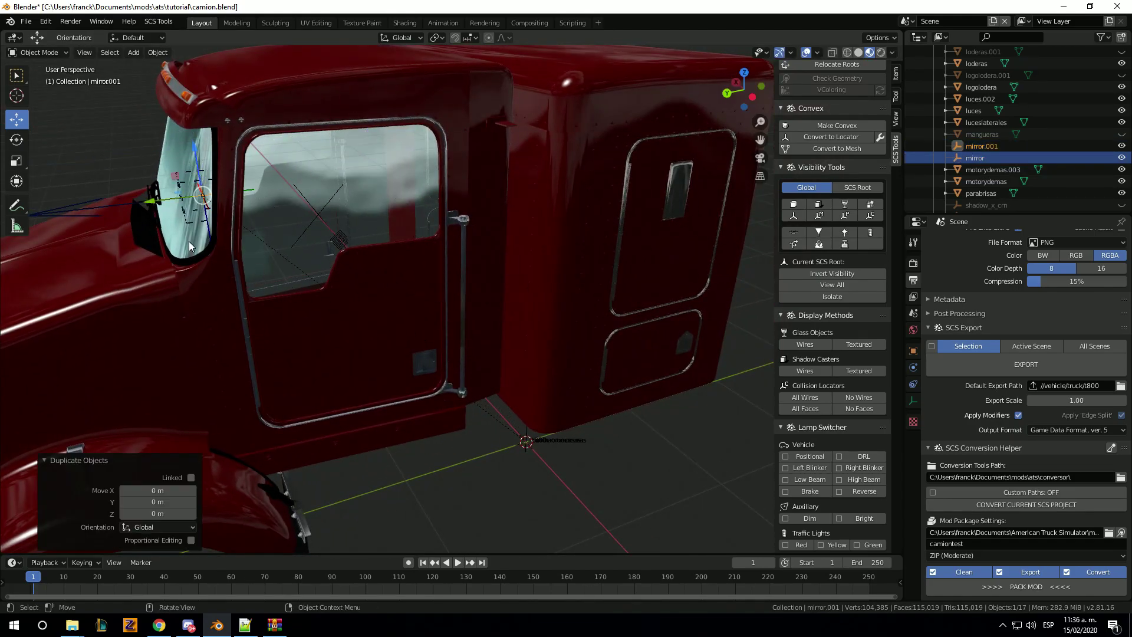
key("y")
left_click(324, 188)
From a front-side view, lower mirror.001 in several vertical moves to sit near the door.
middle_click_drag(324, 188, 405, 210)
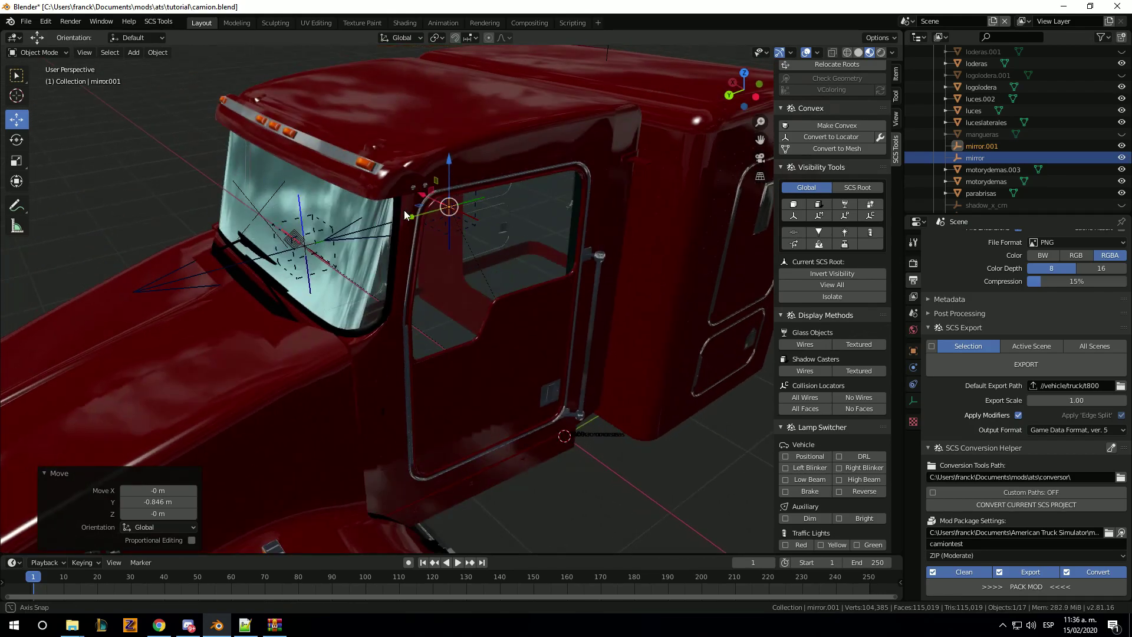
key("g")
key("z")
left_click(451, 275)
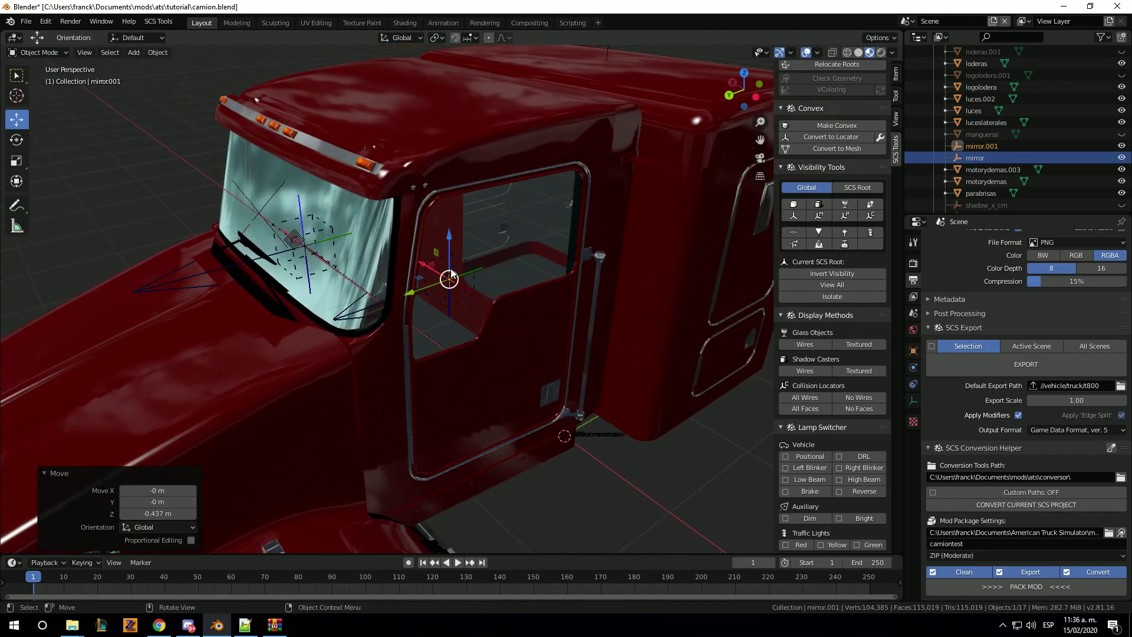
key("g")
key("z")
left_click(466, 277)
key("g")
key("z")
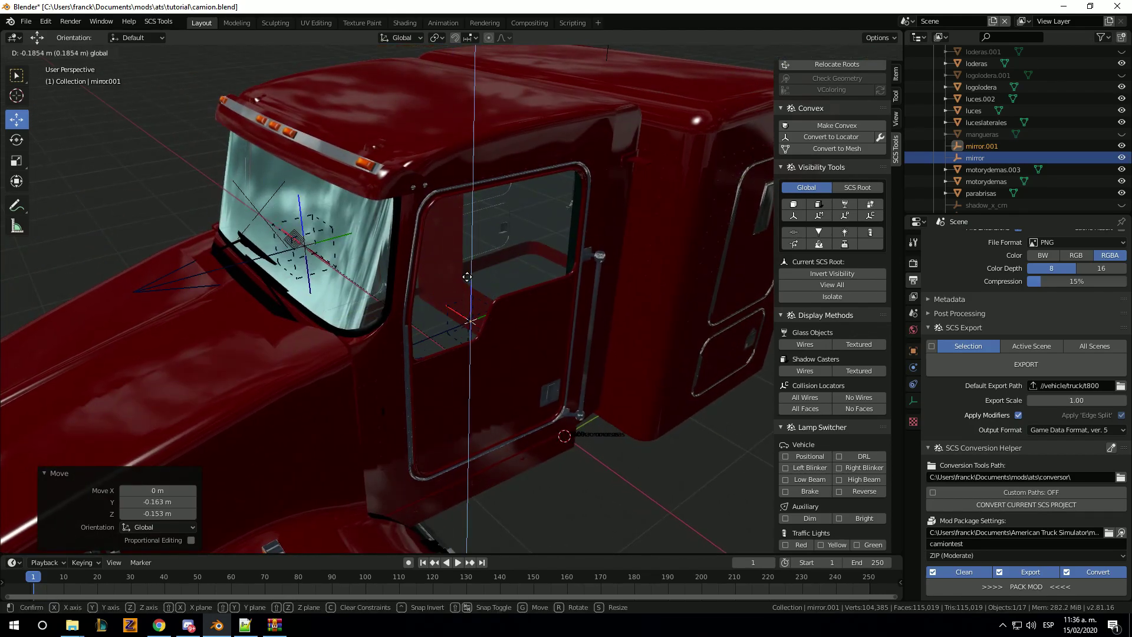
left_click(449, 291)
Viewed from above the cab door, fine-tune the locator's height and X position.
mouse_move(449, 291)
middle_mouse_down()
mouse_move(377, 342)
mouse_move(554, 332)
middle_mouse_up()
key("g")
key("z")
left_click(390, 318)
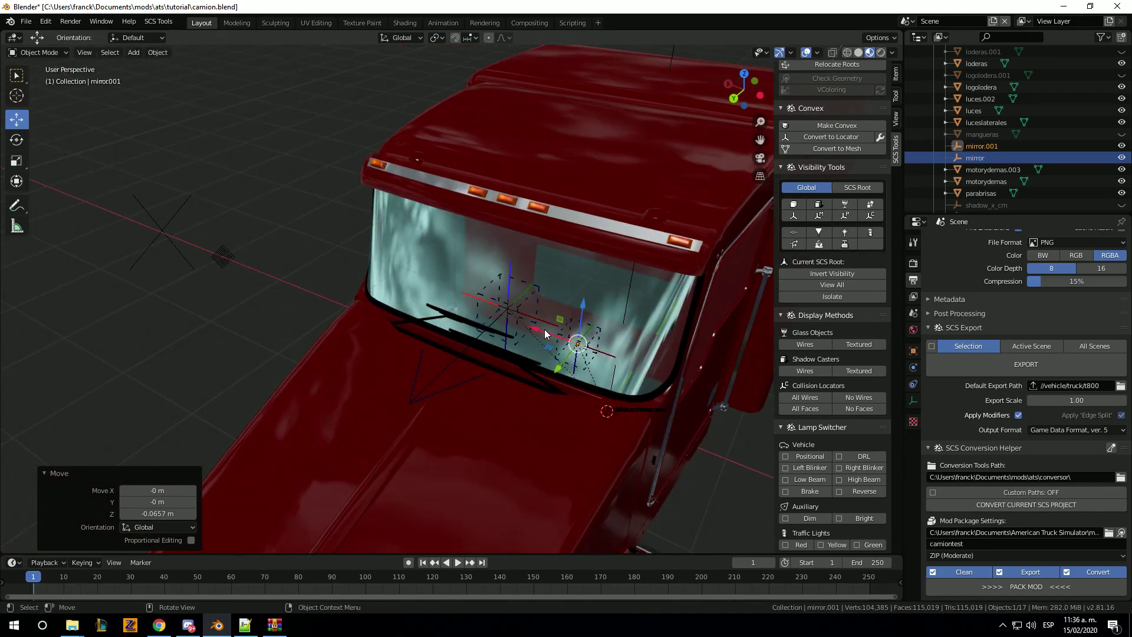
key("g")
key("x")
left_click(613, 339)
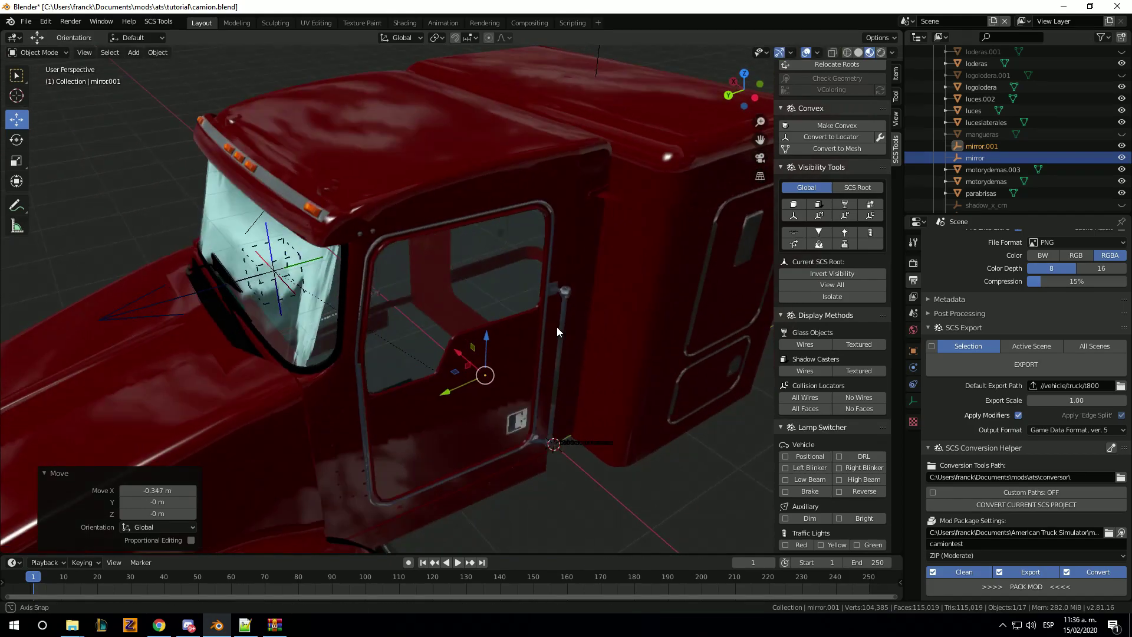
middle_click_drag(613, 339, 542, 331)
left_click_drag(471, 346, 471, 346)
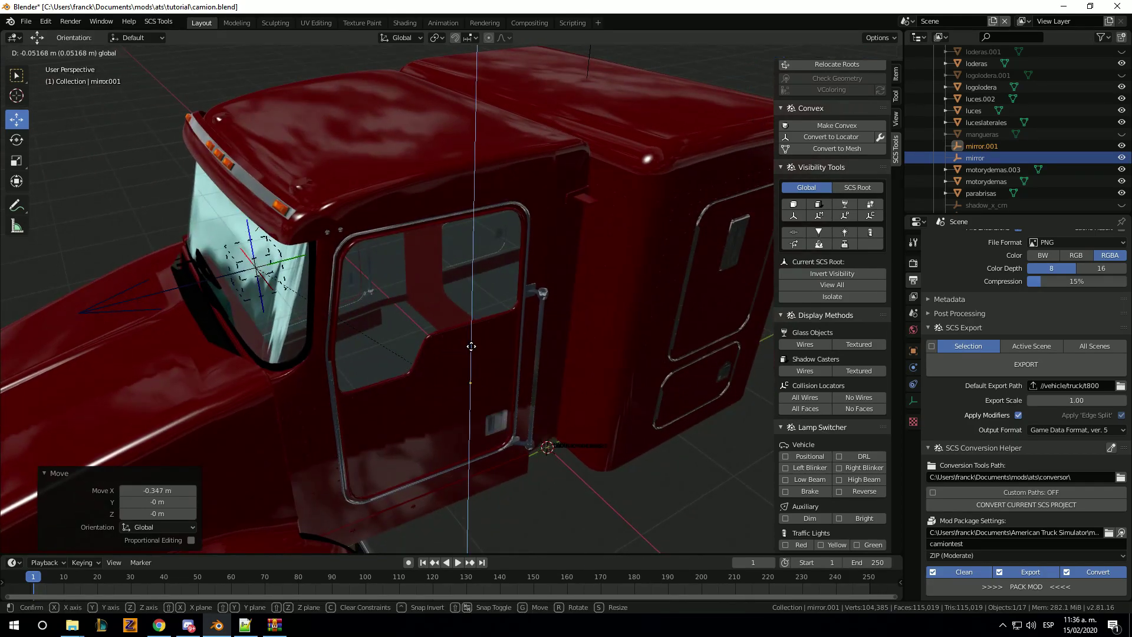
left_click(471, 346)
Nudge the locator along X, then settle it at door height inside the cab.
mouse_move(471, 346)
middle_mouse_down()
mouse_move(543, 350)
mouse_move(606, 299)
mouse_move(608, 327)
middle_mouse_up()
key("g")
key("x")
left_click(567, 319)
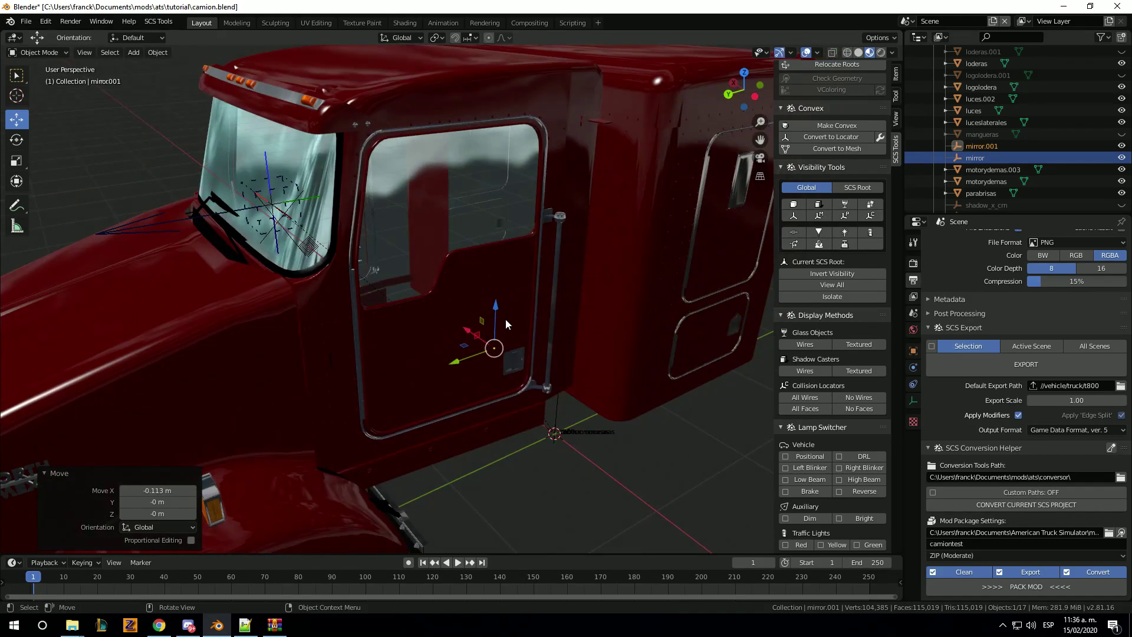
left_click_drag(495, 307, 495, 298)
mouse_move(511, 174)
left_mouse_down()
mouse_move(535, 219)
mouse_move(502, 211)
mouse_move(536, 211)
left_mouse_up()
mouse_move(531, 250)
left_mouse_down()
mouse_move(533, 278)
mouse_move(463, 317)
left_mouse_up()
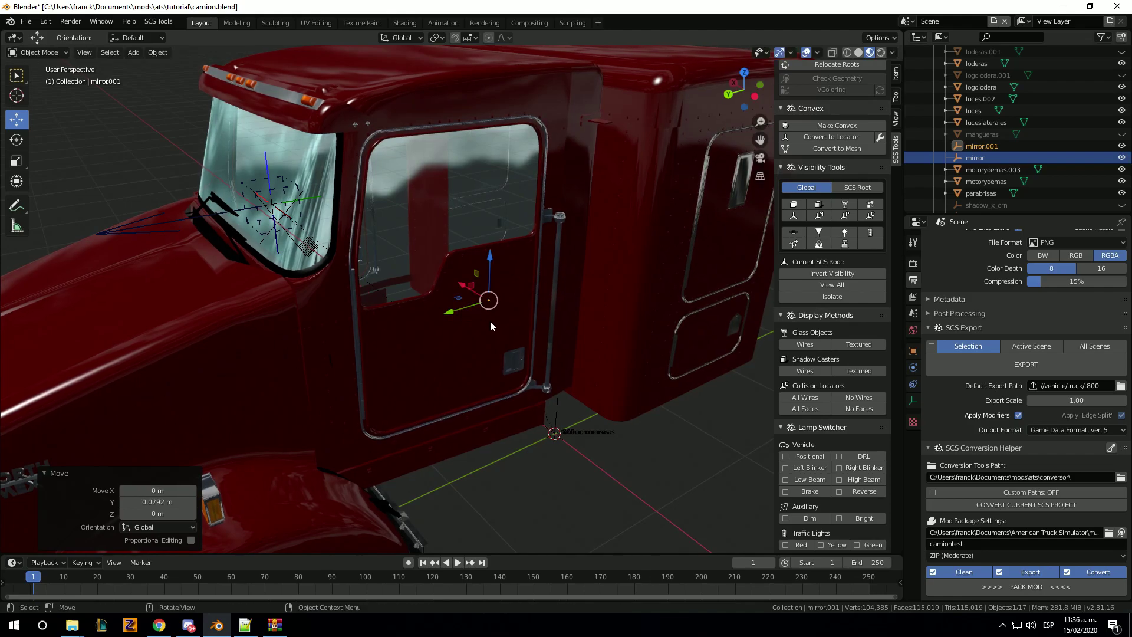
Rename the mirror.001 locator to driver in the Outliner.
left_click(996, 147)
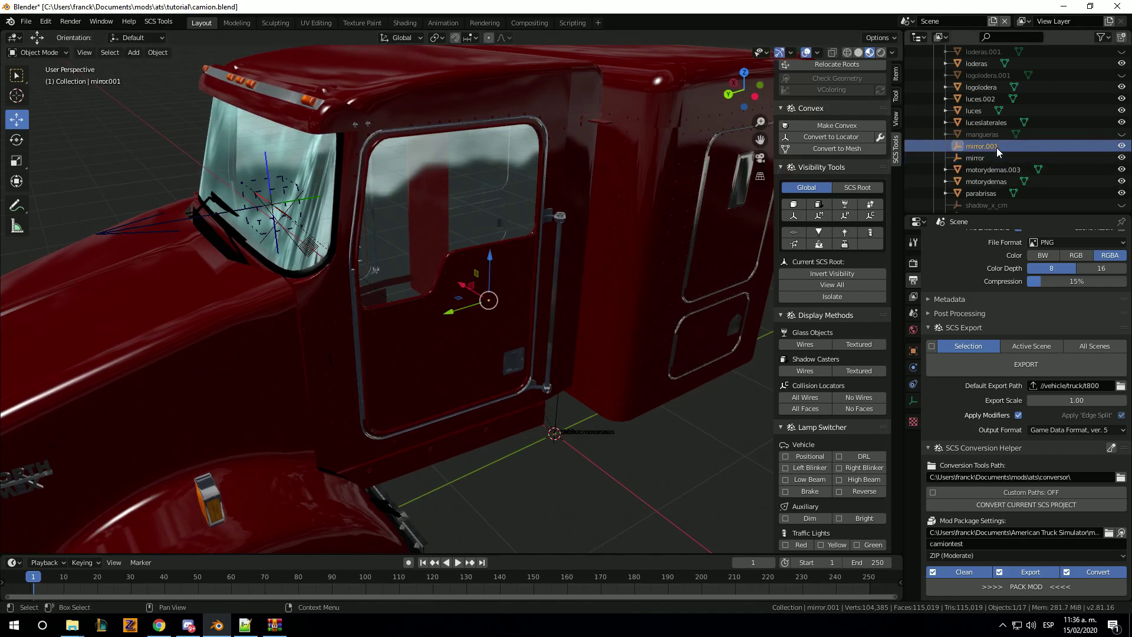
double_click(995, 145)
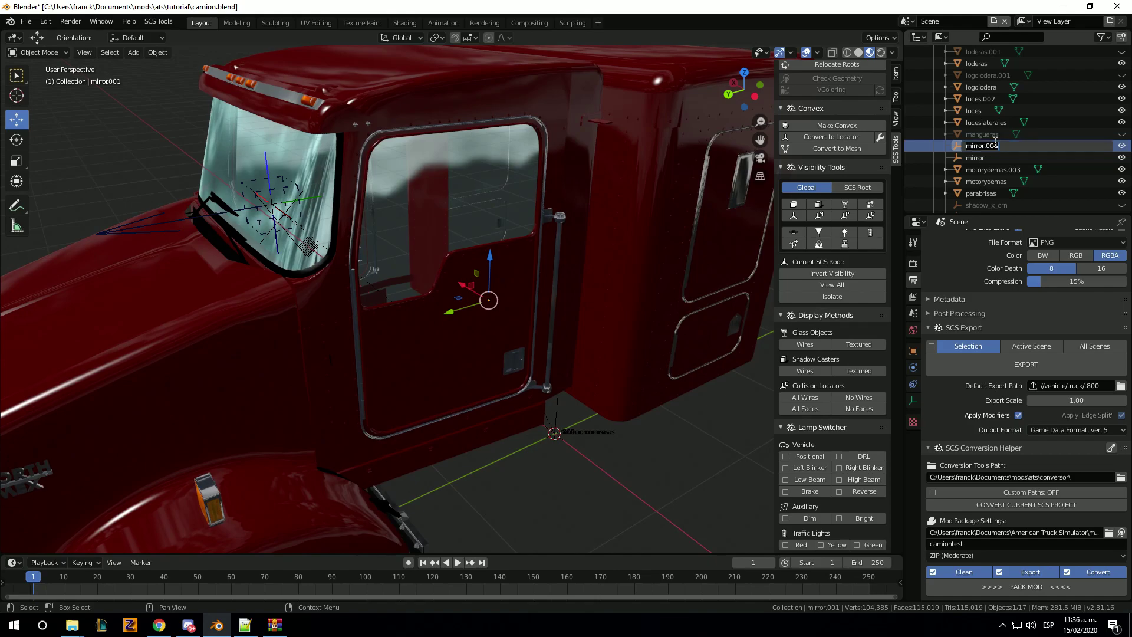
type("driver")
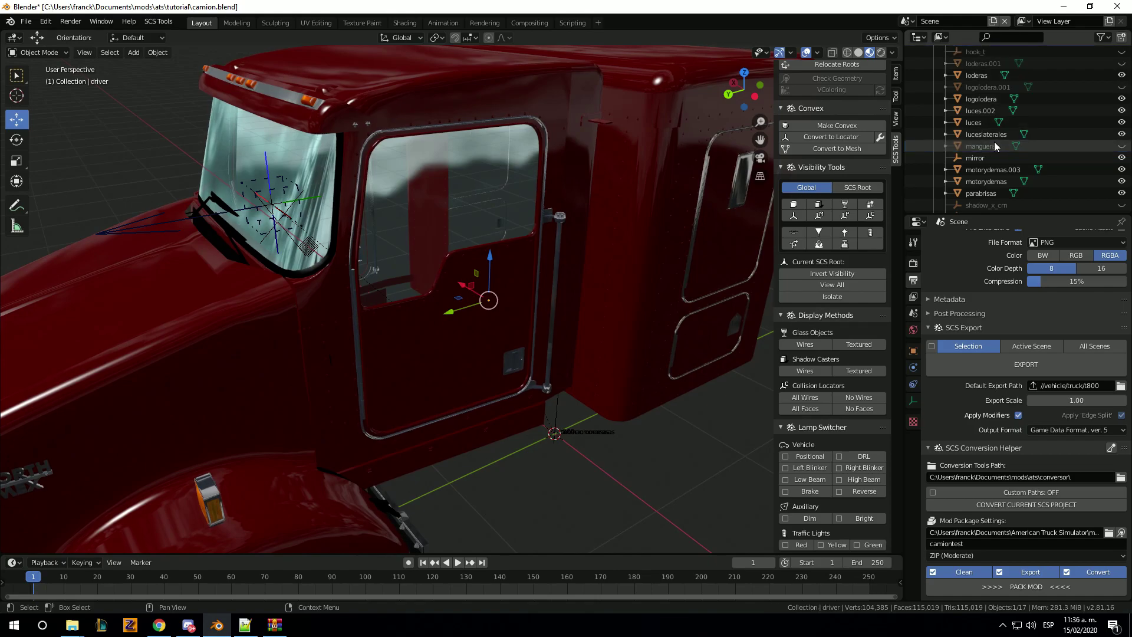
key("Return")
Check the driver locator's Object settings, then collapse t800 and select its root object.
scroll(997, 147, "down", 7)
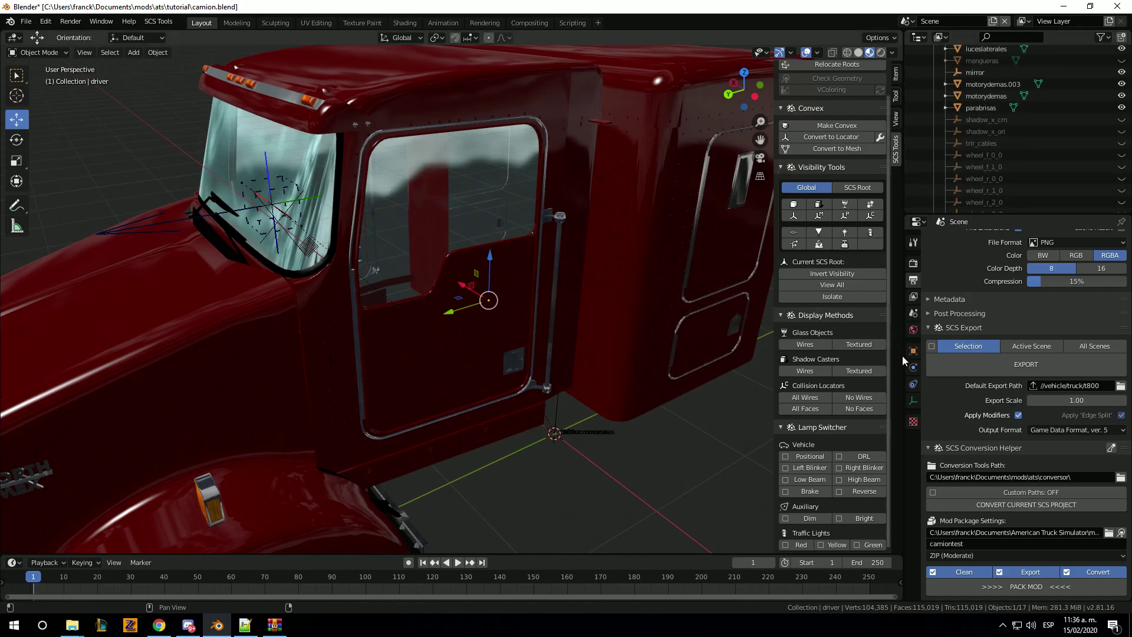
left_click(913, 350)
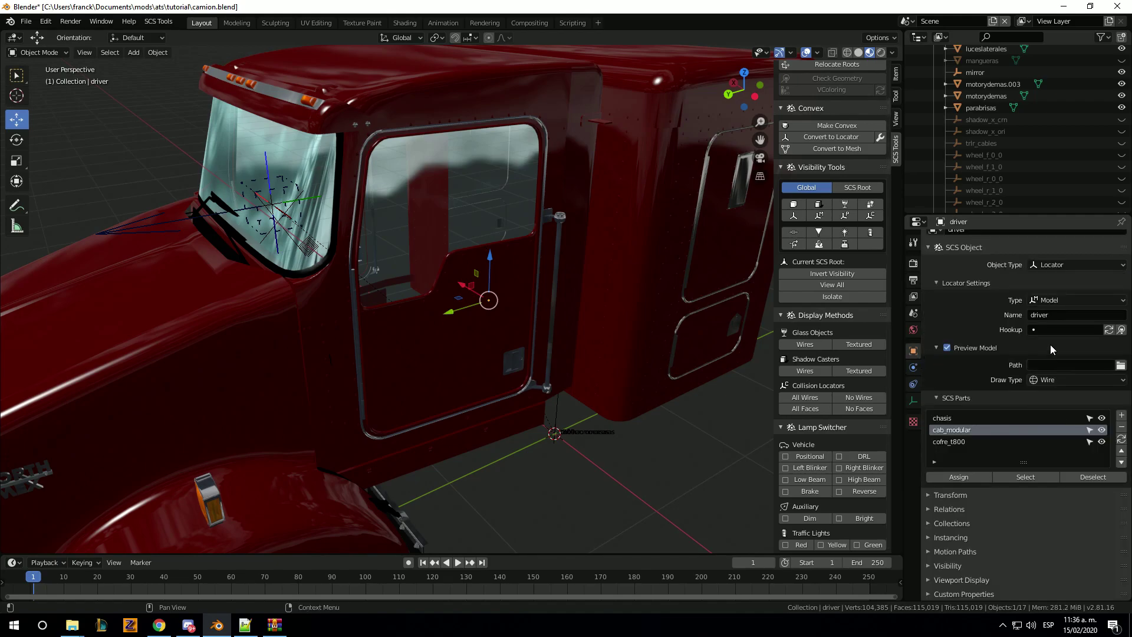
scroll(585, 279, "down", 3)
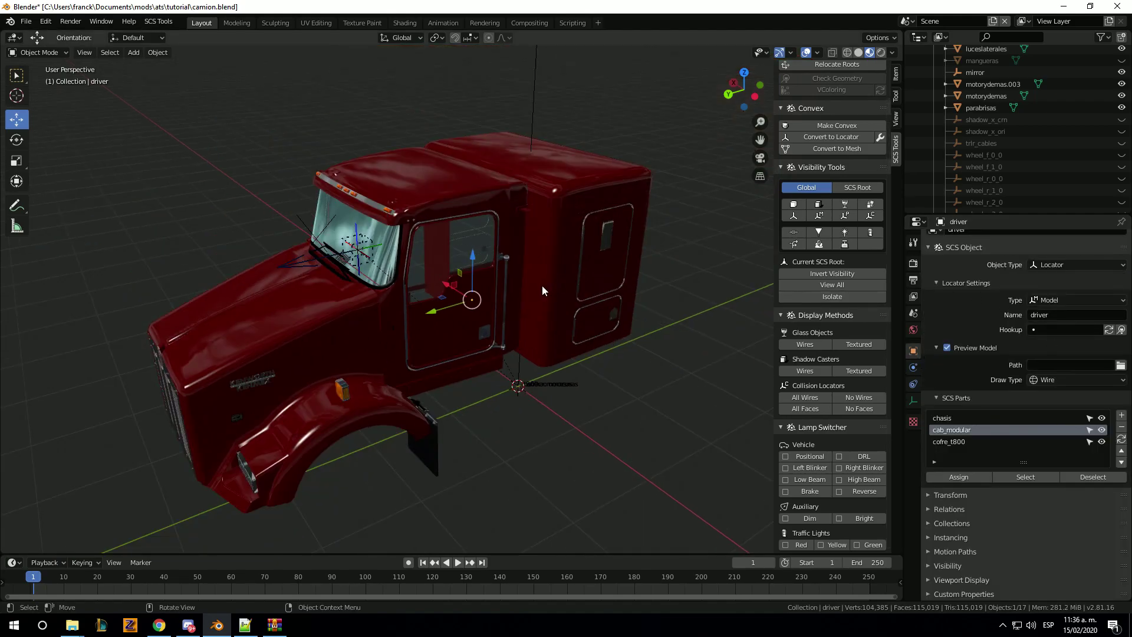
scroll(990, 141, "up", 4)
scroll(997, 133, "up", 4)
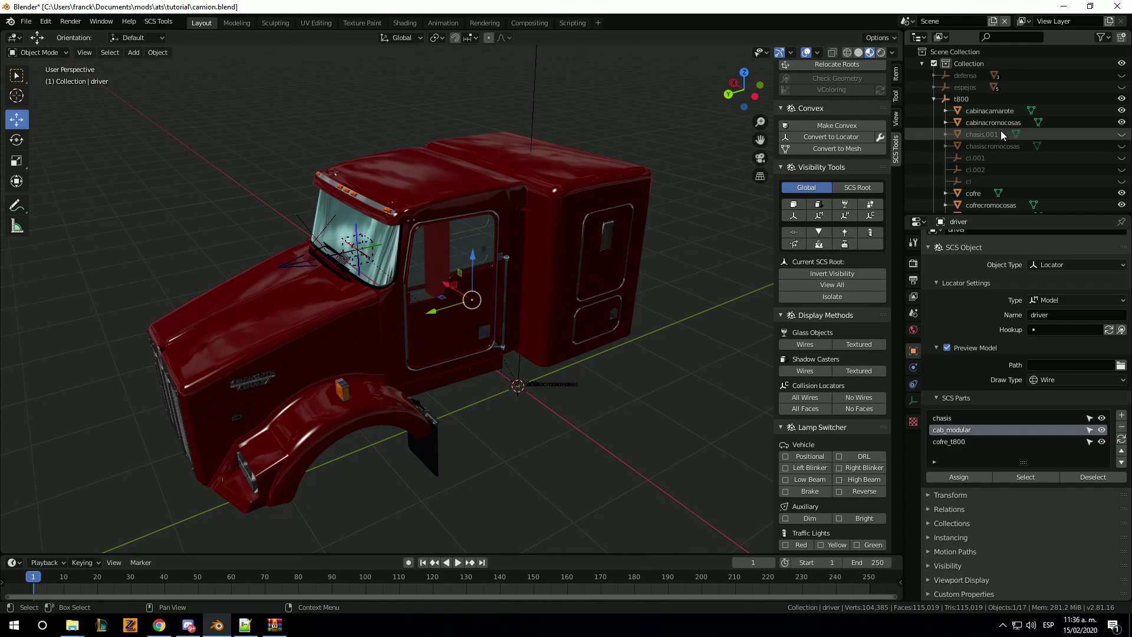
left_click(933, 99)
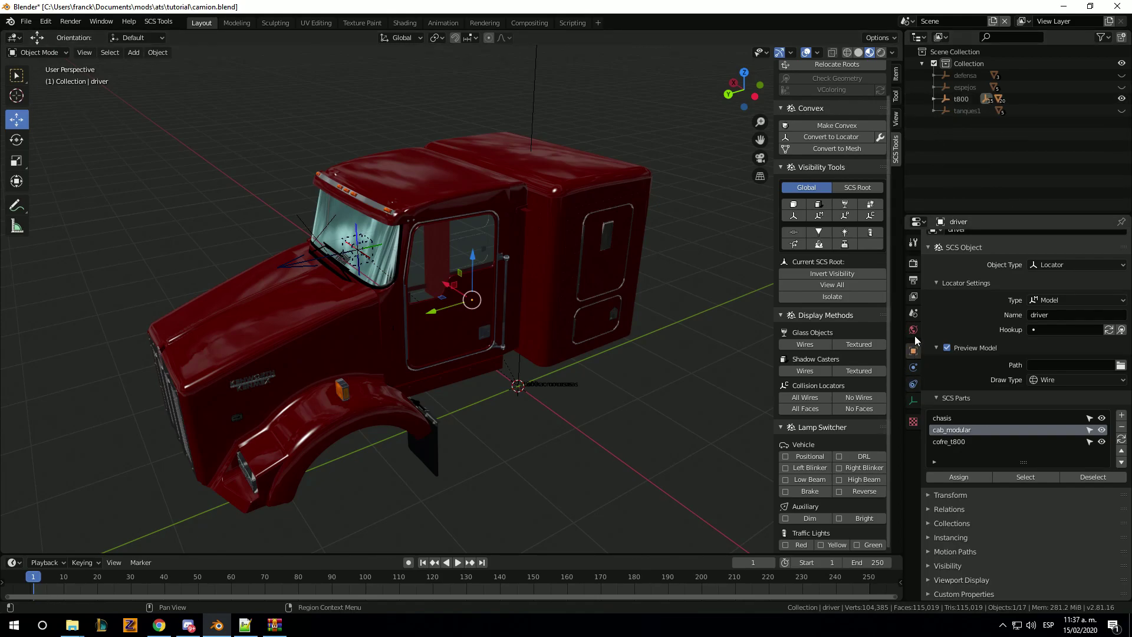
left_click(958, 99)
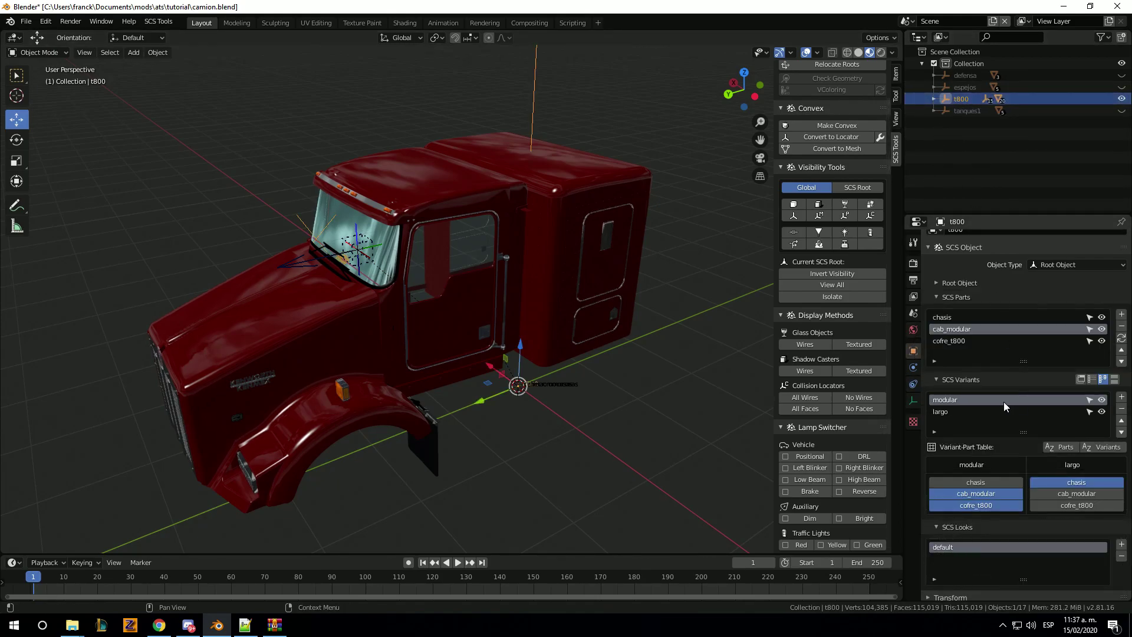
Reveal all truck parts, run SCS Export for the t800, and bring up camiontest.zip.
left_click(1101, 412)
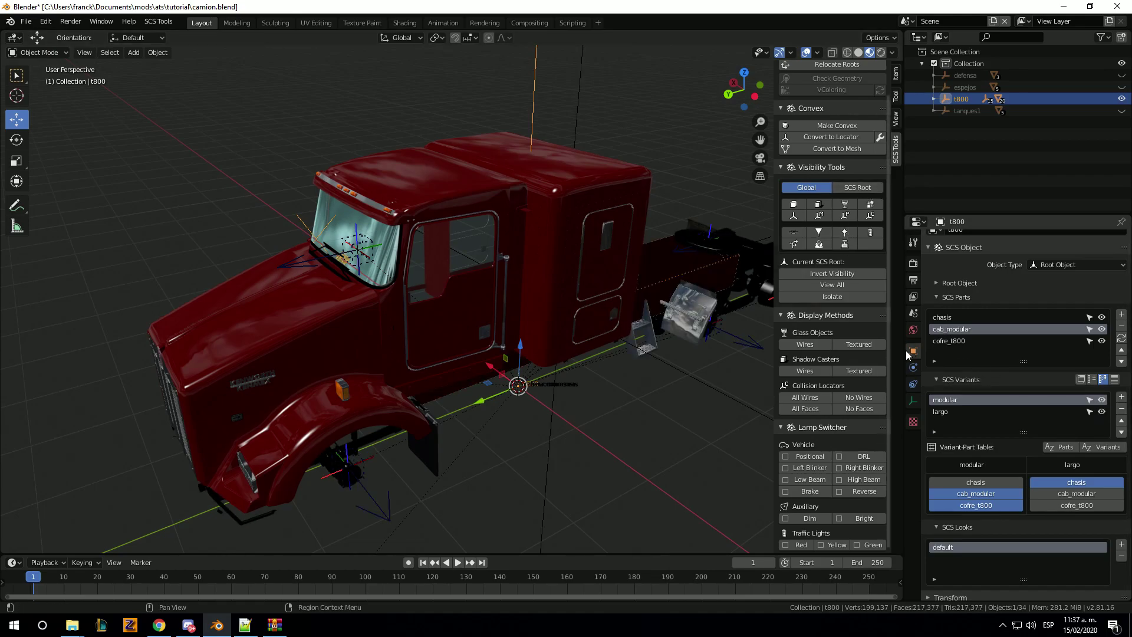
left_click(915, 286)
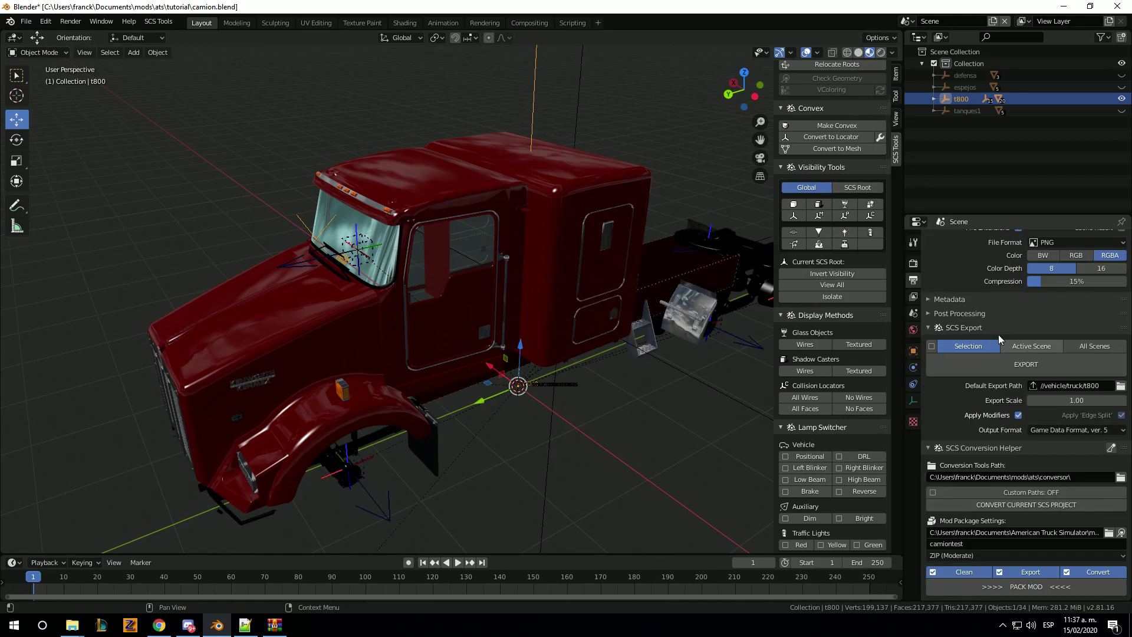
left_click(1008, 373)
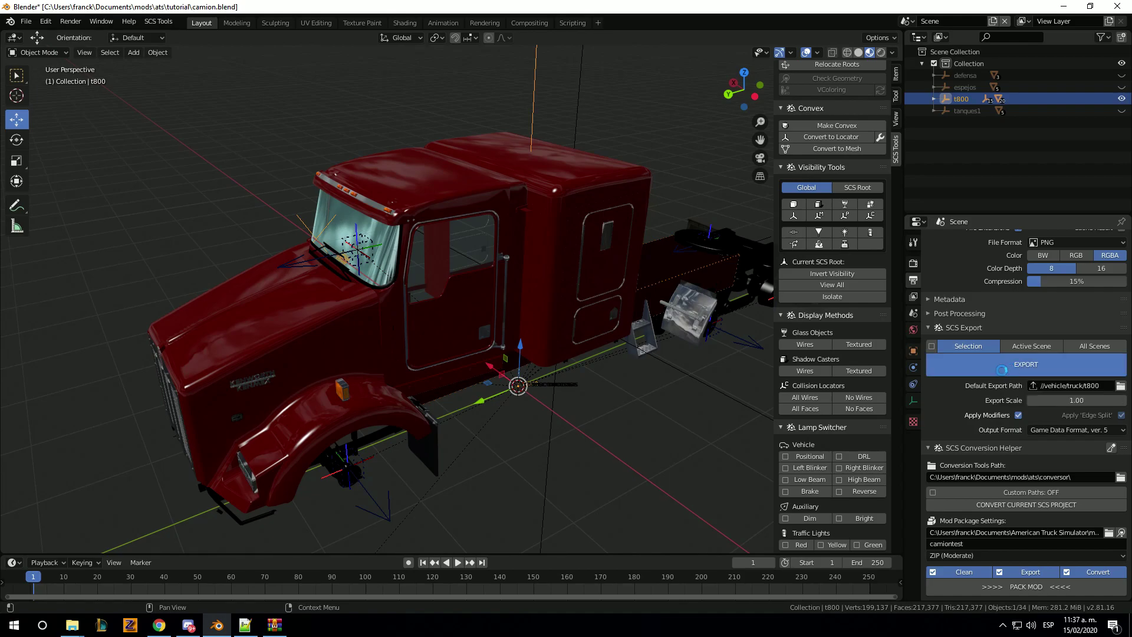
left_click(280, 630)
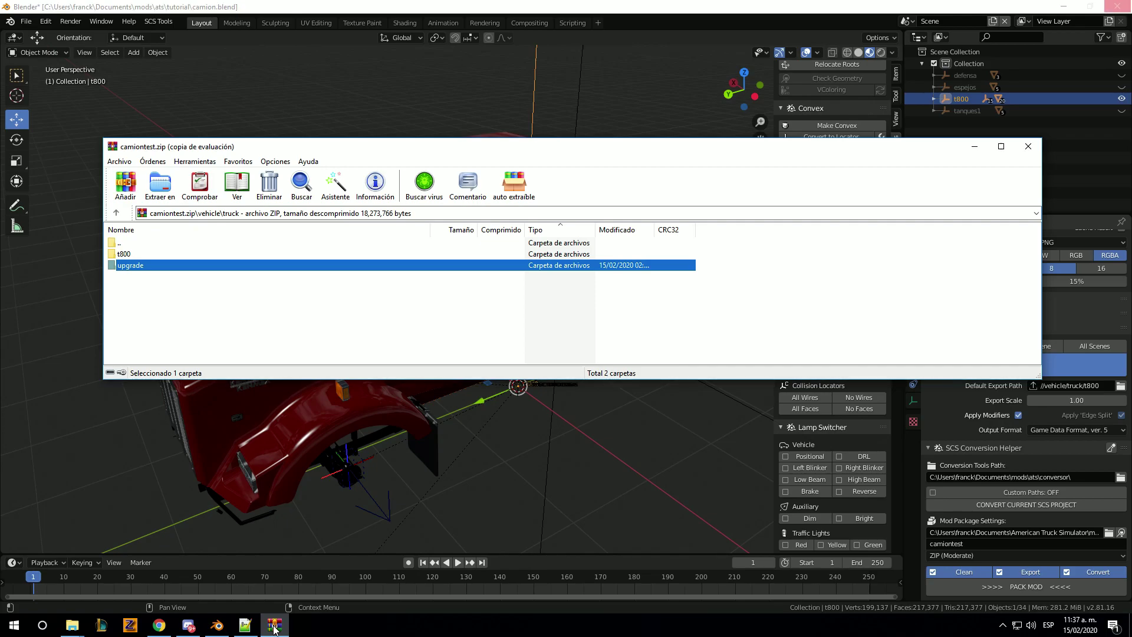
Inspect the t800 and upgrade folders in camiontest.zip, then close WinRAR.
left_click(126, 254)
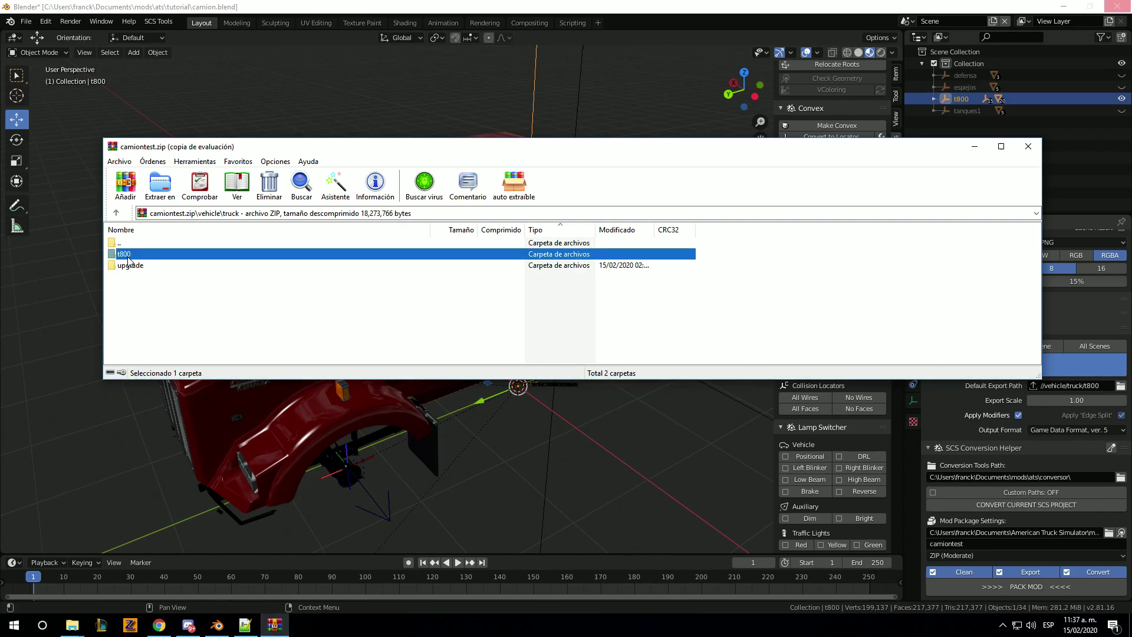
left_click(129, 265)
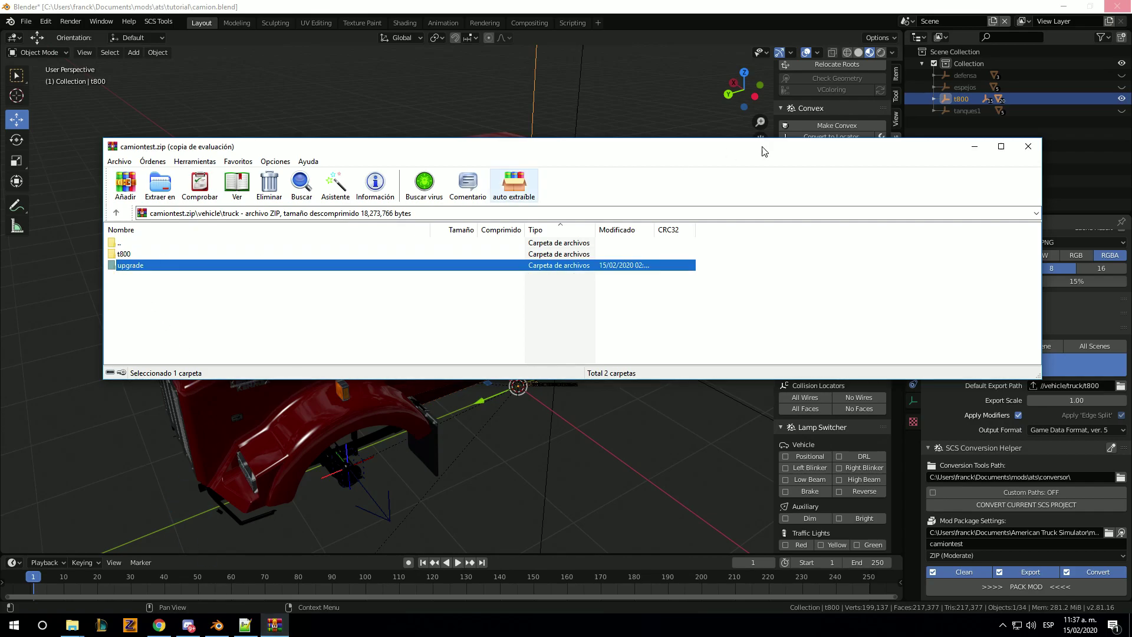
left_click(1026, 150)
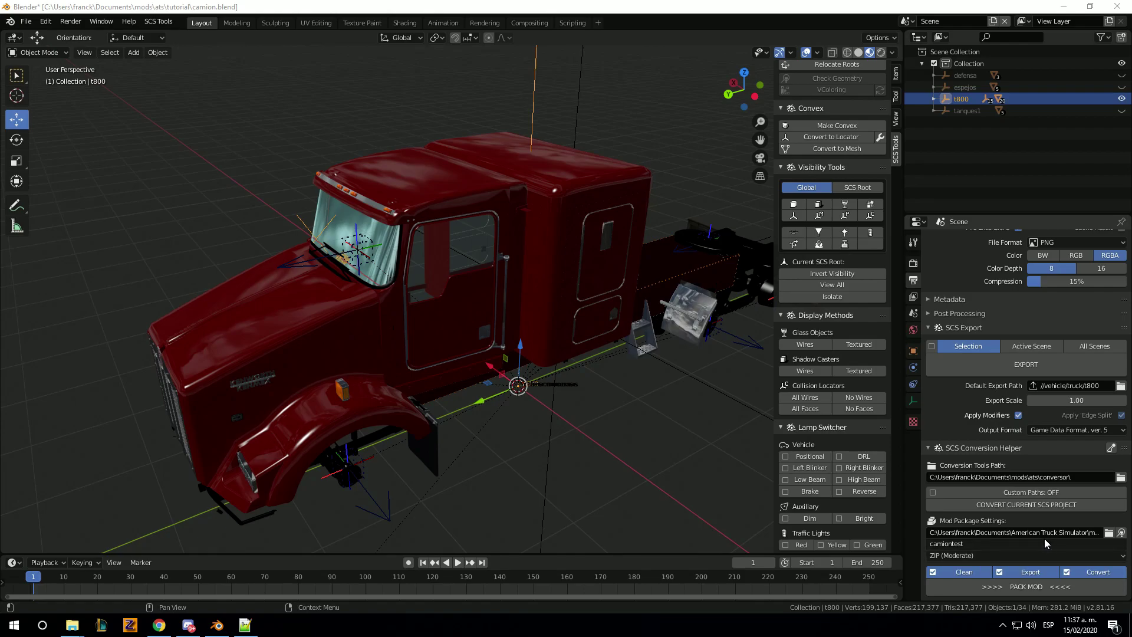
Keep ZIP (Moderate) packing and pack the camiontest mod.
left_click(1004, 551)
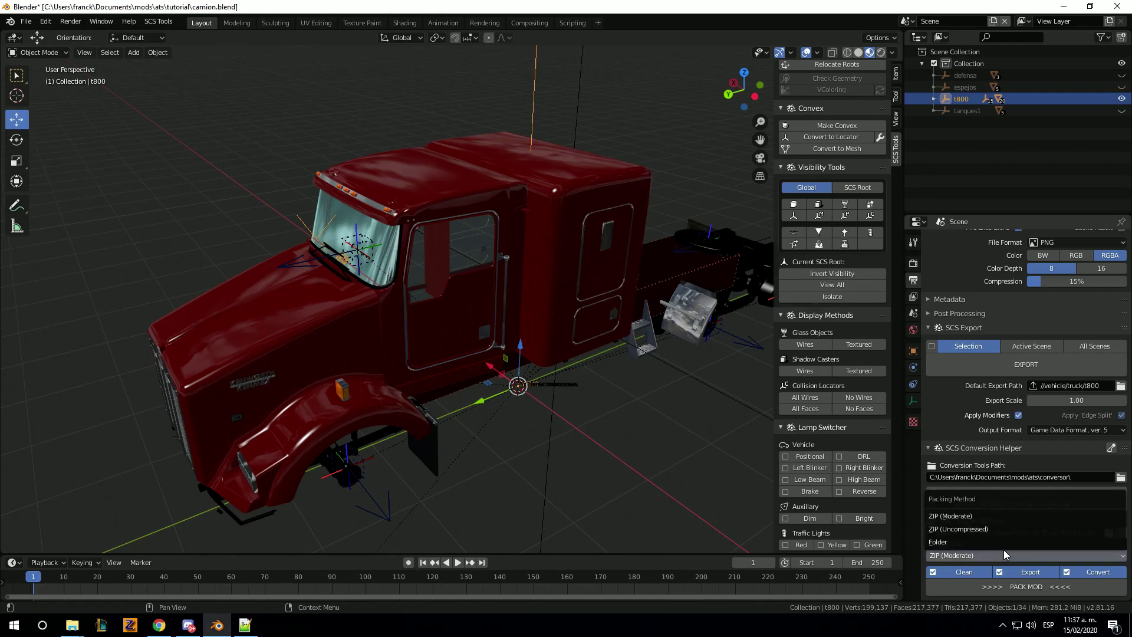
left_click(1004, 549)
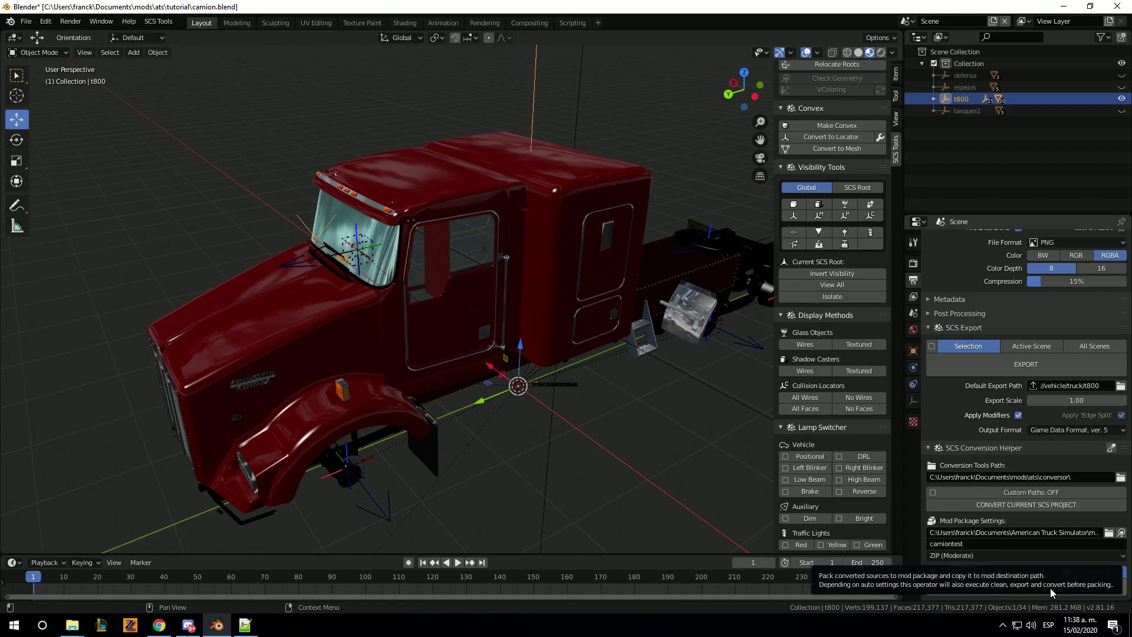
left_click(1007, 587)
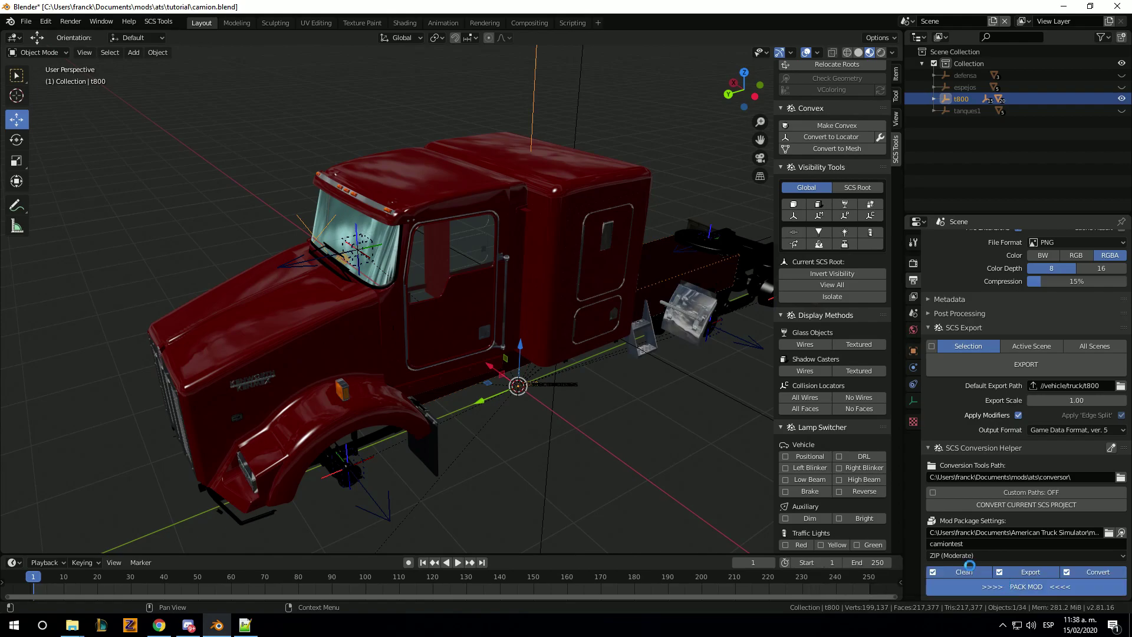
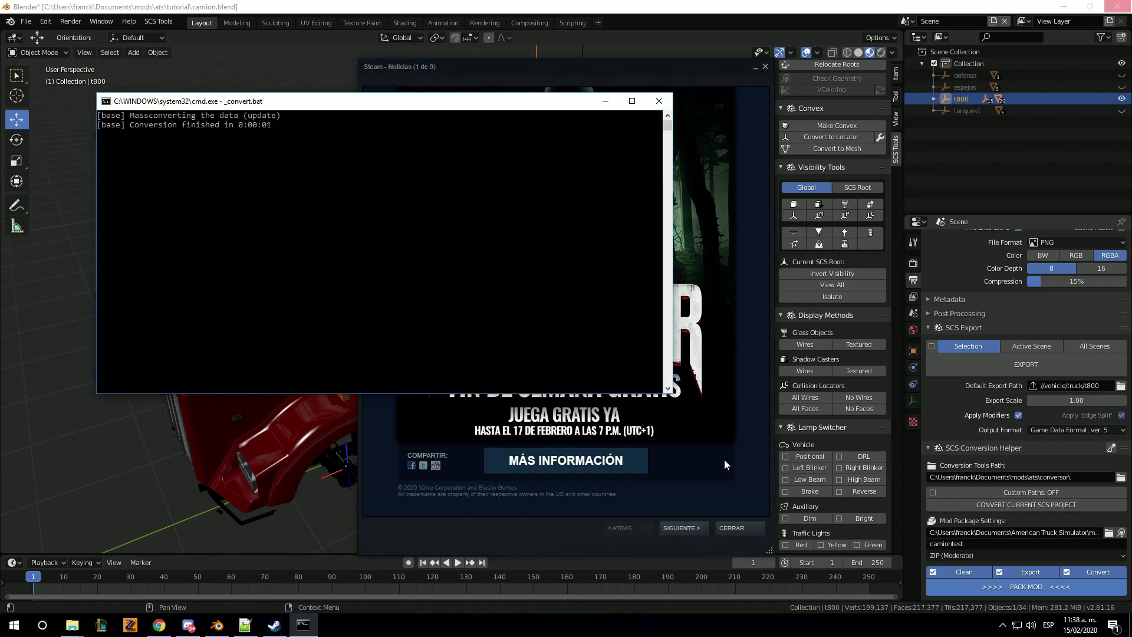
Close the Steam news window and switch to the ATS mod folder containing camiontest.zip.
left_click(734, 503)
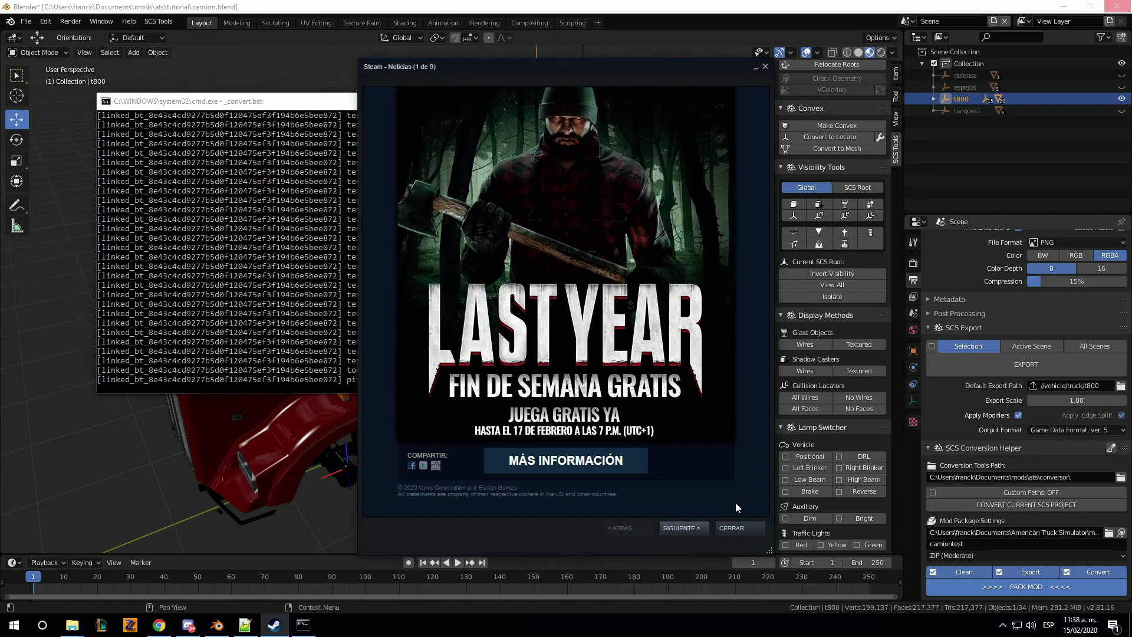
left_click(741, 528)
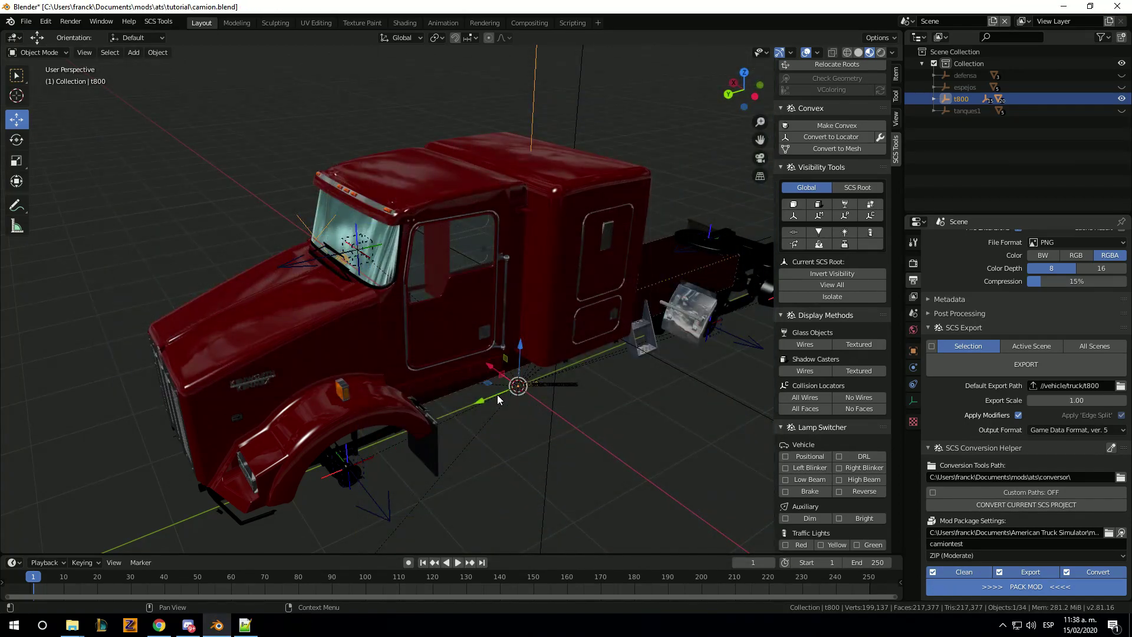
left_click(72, 624)
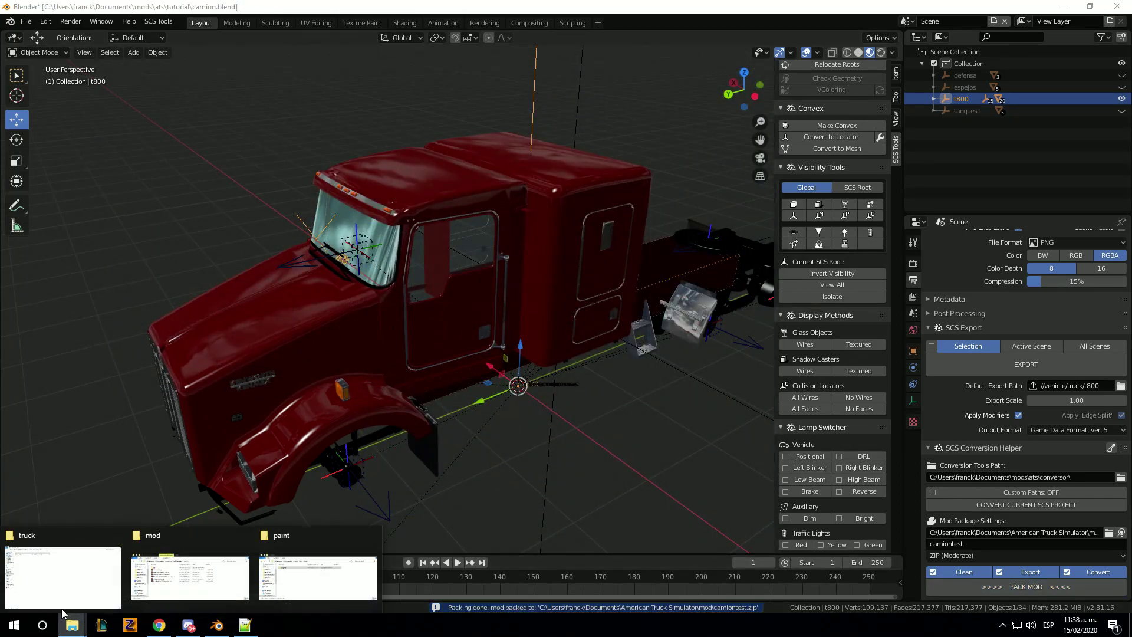
left_click(213, 580)
Open camiontest.zip and delete the def\climate folder from the archive.
double_click(501, 357)
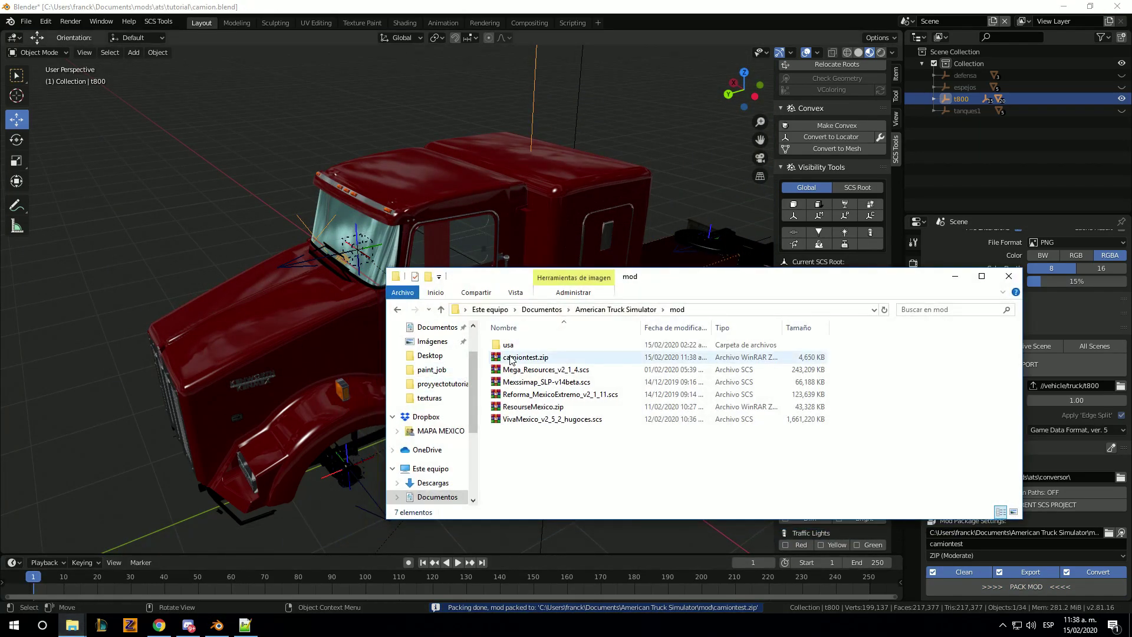
double_click(122, 265)
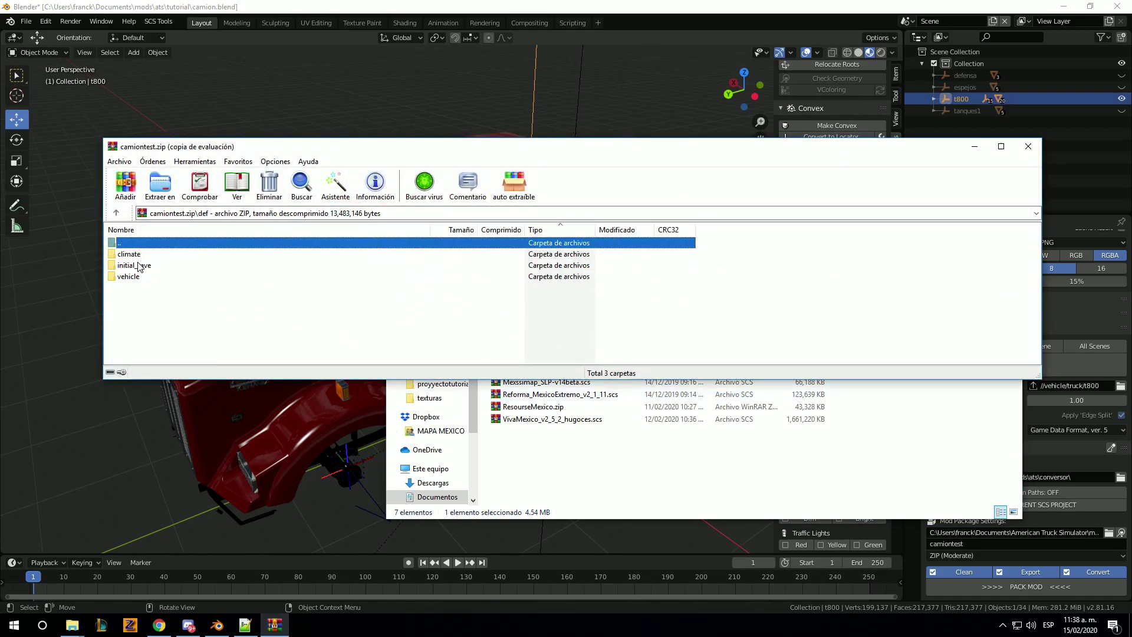
left_click(635, 268)
left_click(166, 263)
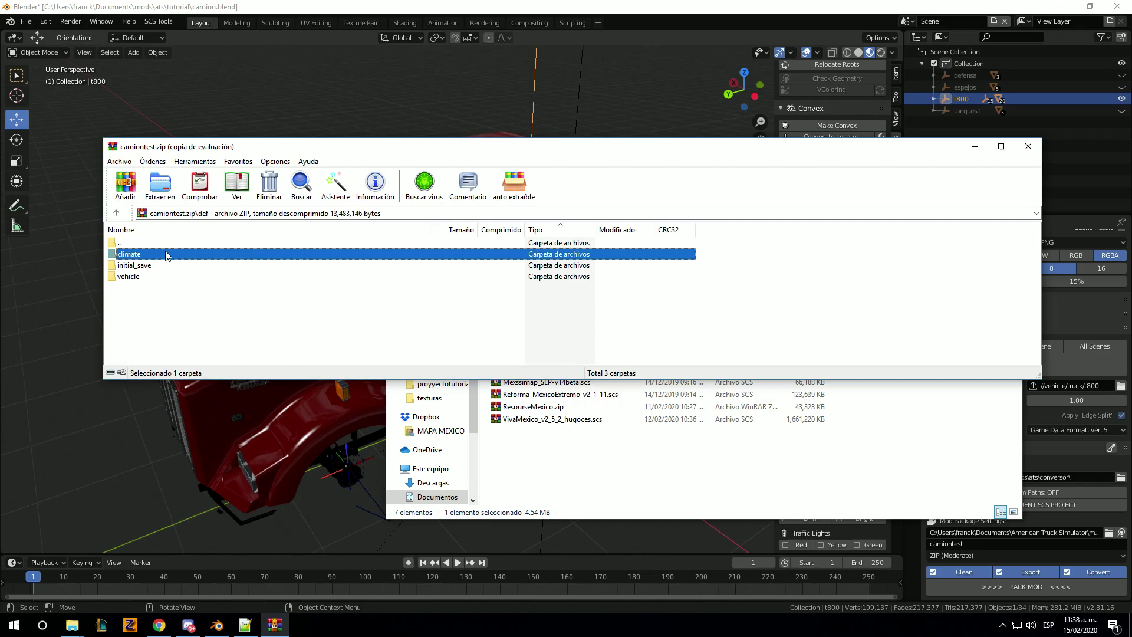
key("Delete")
key("Return")
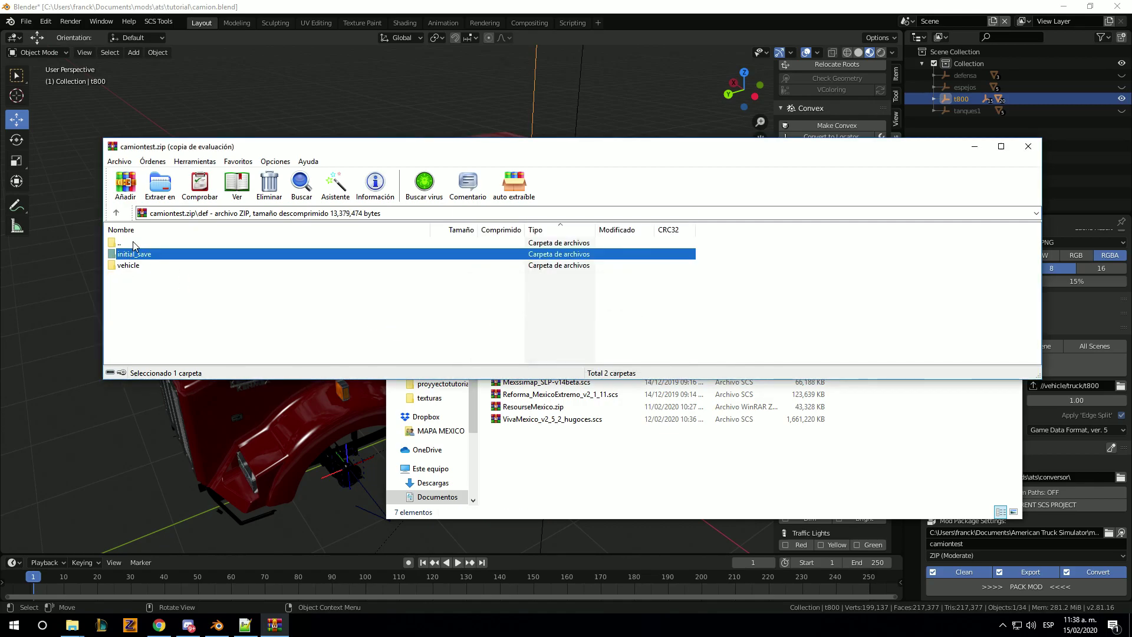
Add the upgrade paint folder into the archive's vehicle\truck folder, stored without compression.
double_click(134, 245)
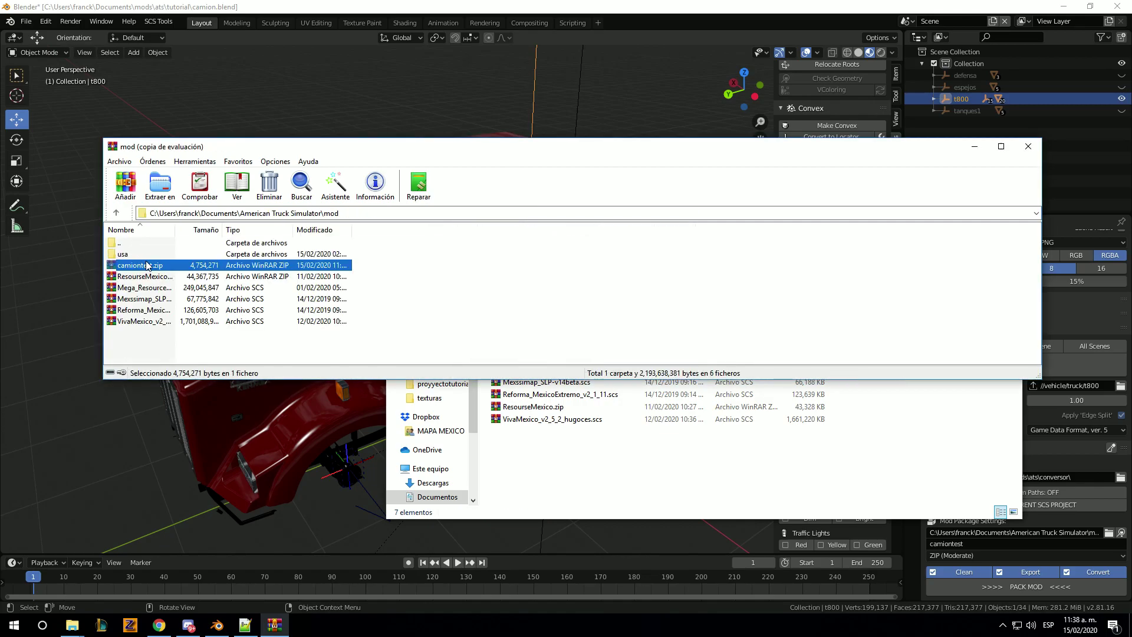
double_click(146, 265)
double_click(131, 307)
left_click(133, 257)
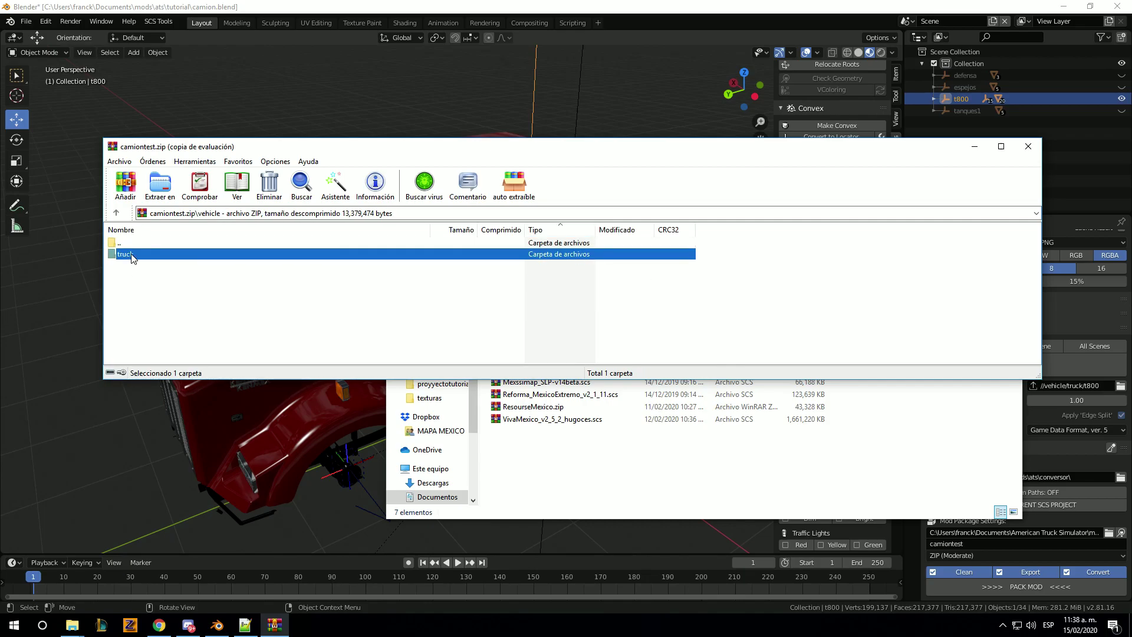
double_click(132, 258)
left_click(72, 625)
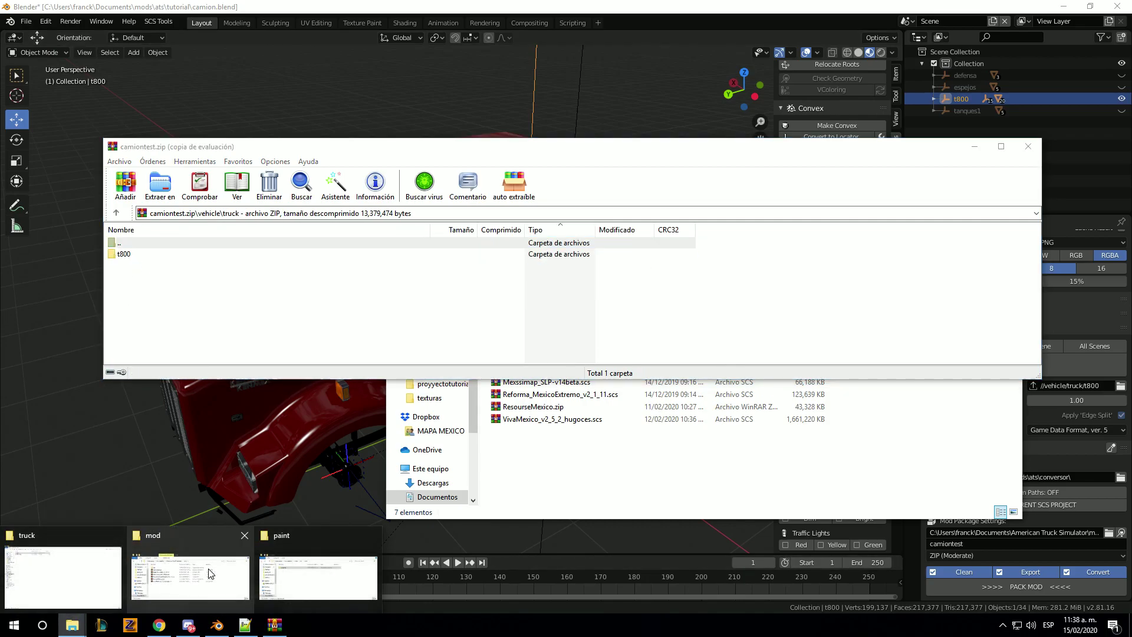
left_click(312, 576)
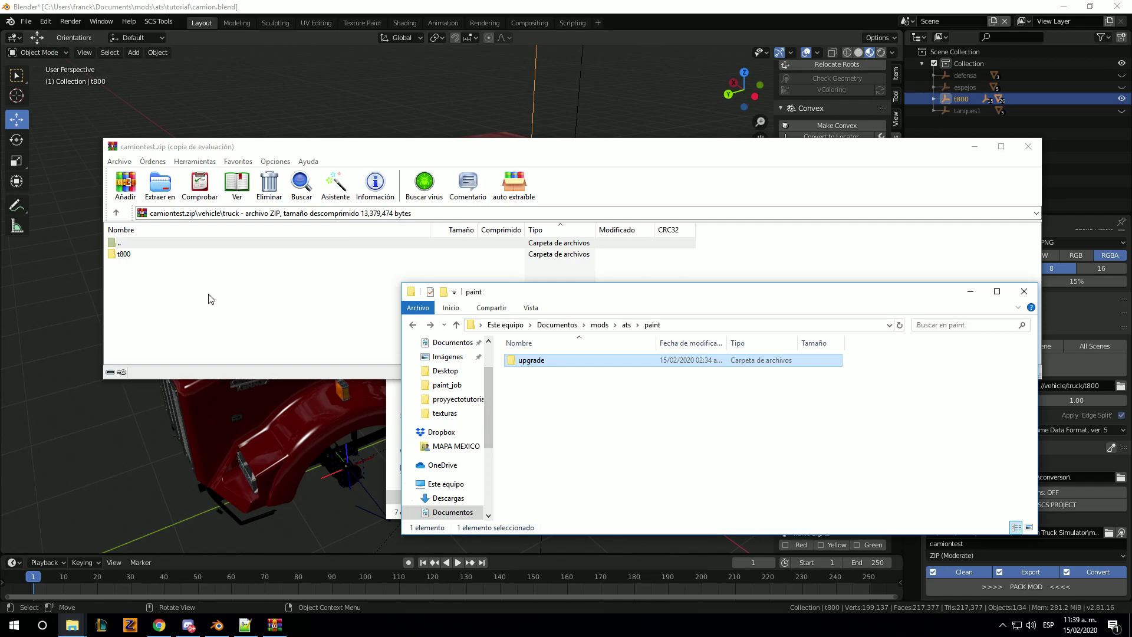
left_click_drag(530, 360, 211, 299)
left_click(490, 286)
left_click(454, 297)
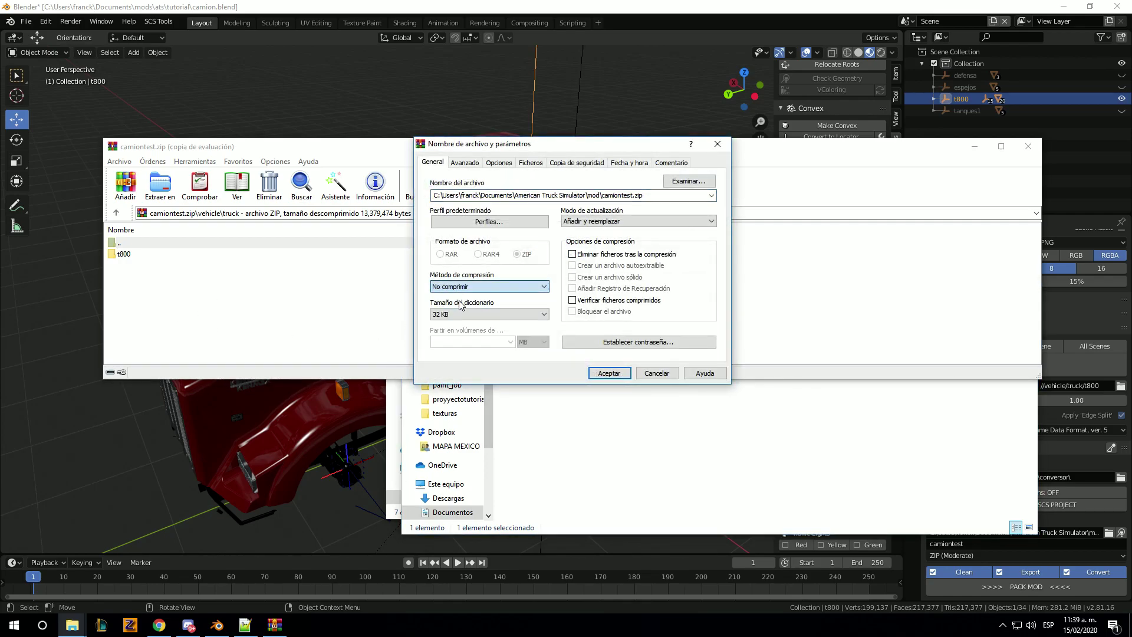
left_click(608, 373)
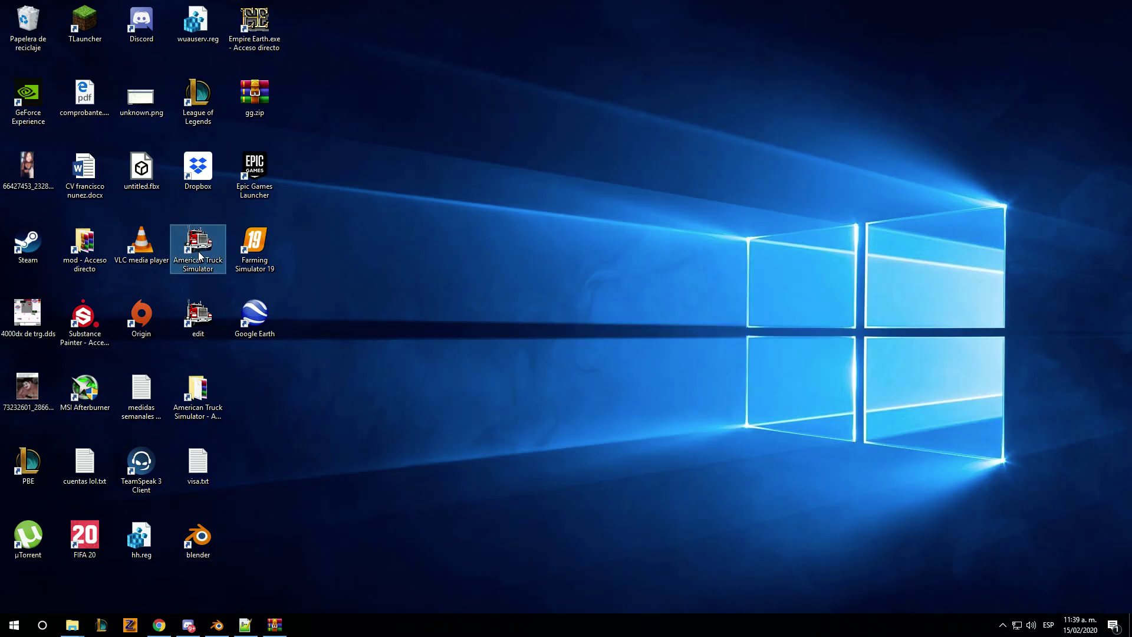
Launch ATS with a profile and drive the Kenworth, checking it from the interior cab camera.
double_click(199, 253)
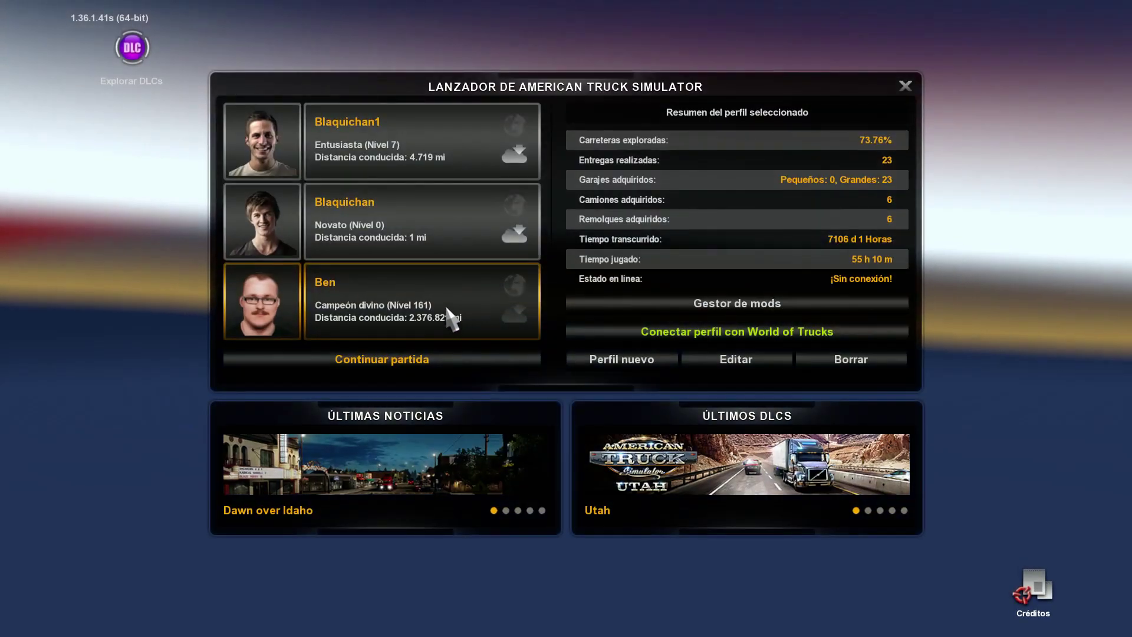
double_click(441, 304)
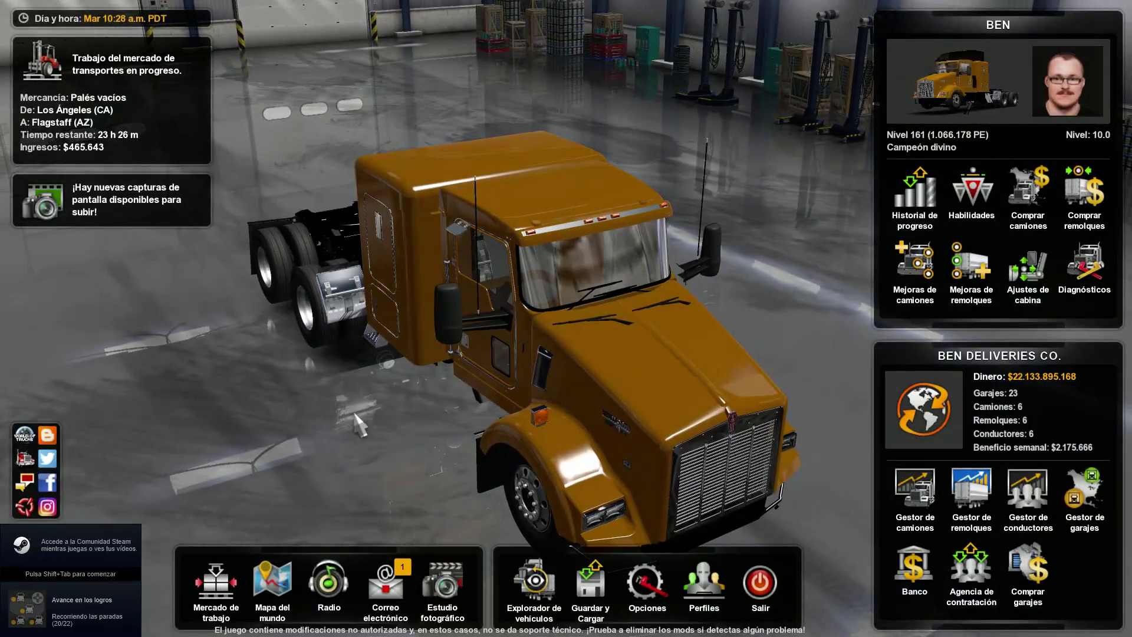
key("Escape")
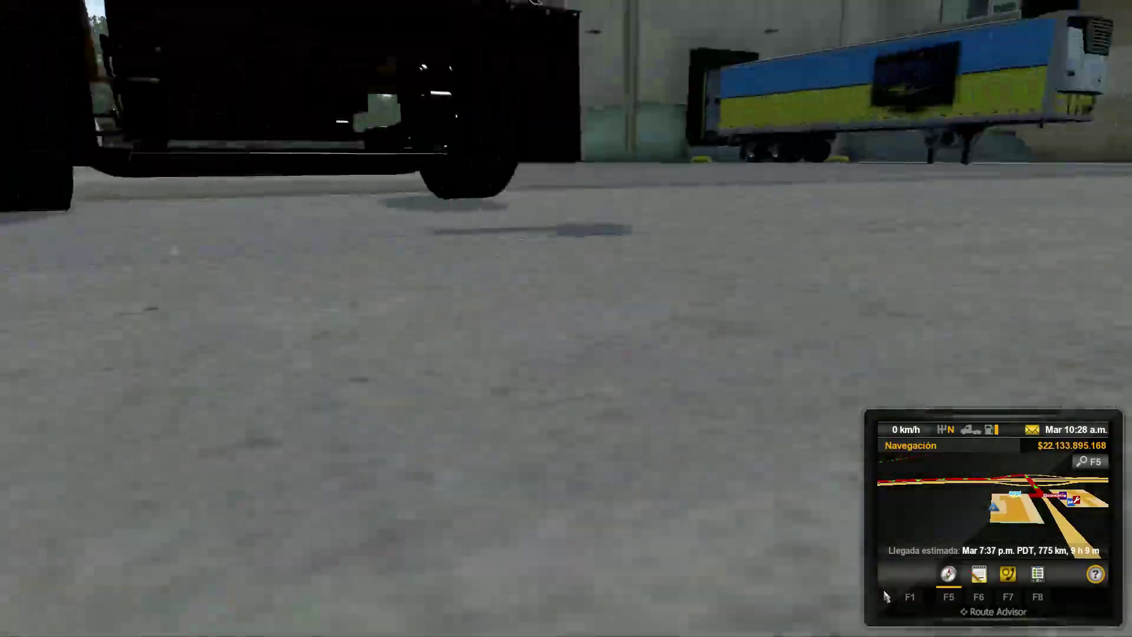
key("1")
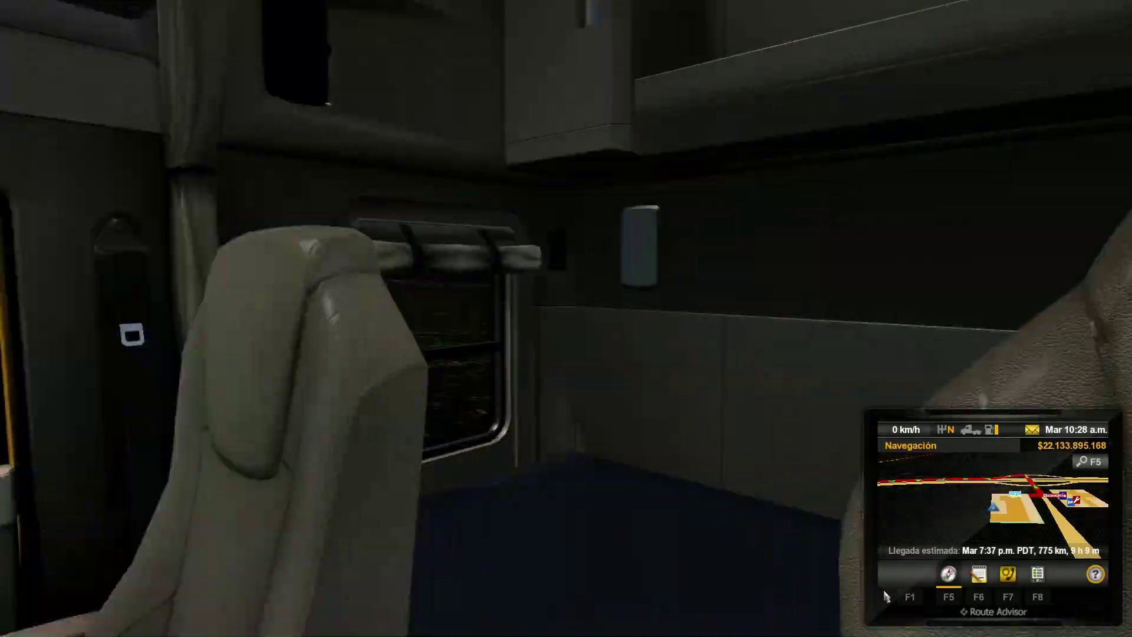
key("s")
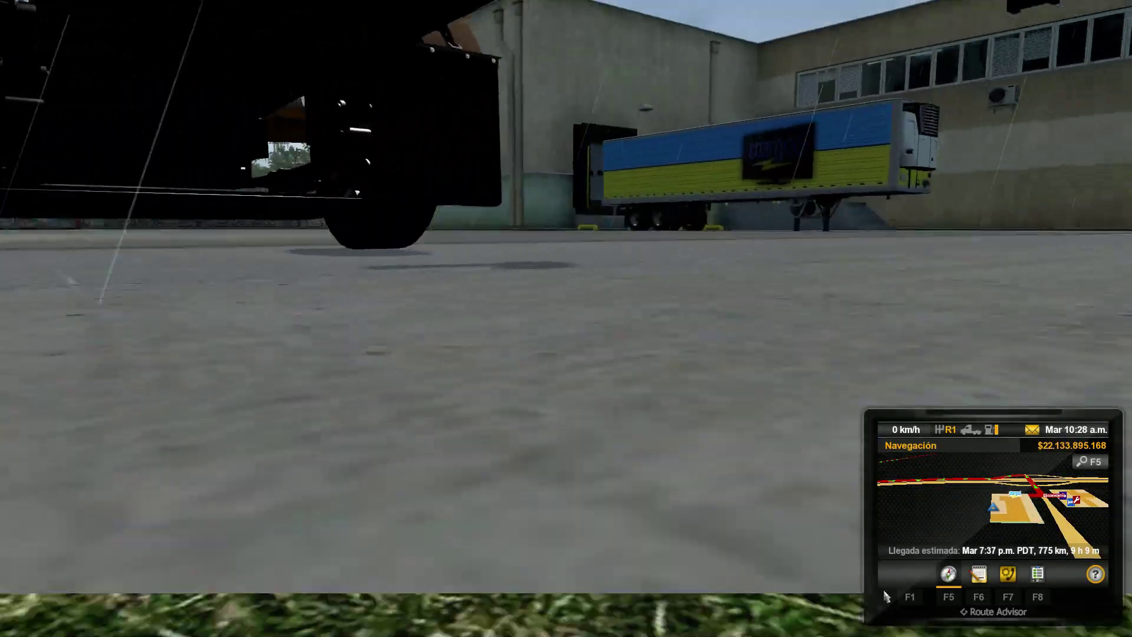
Quit American Truck Simulator from the pause menu back to the desktop.
key("Escape")
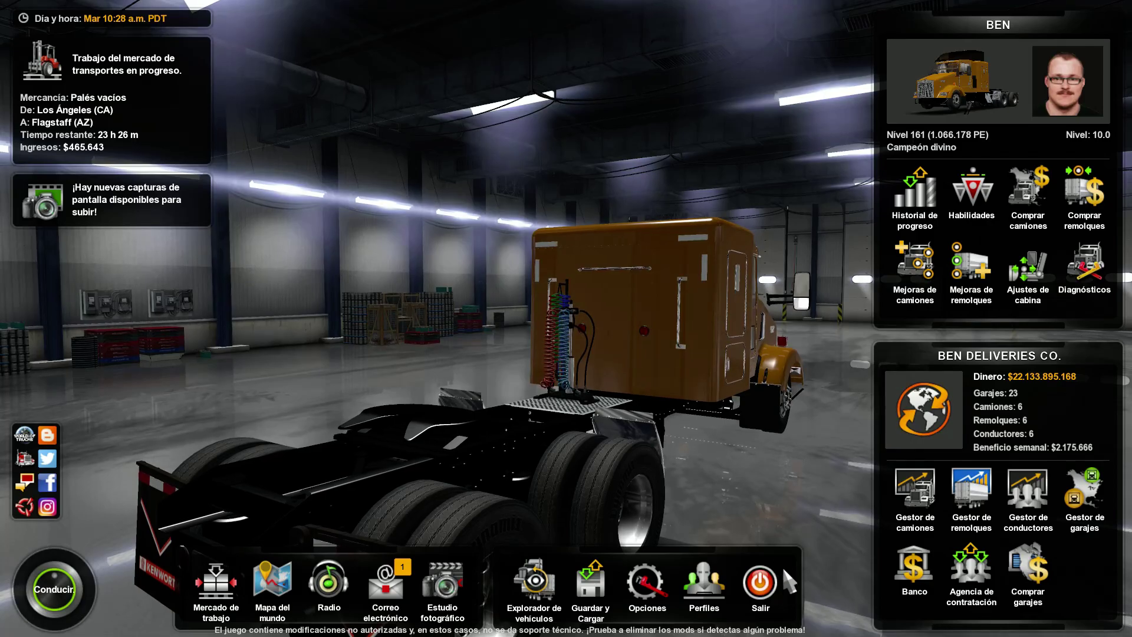
left_click(758, 581)
left_click(479, 420)
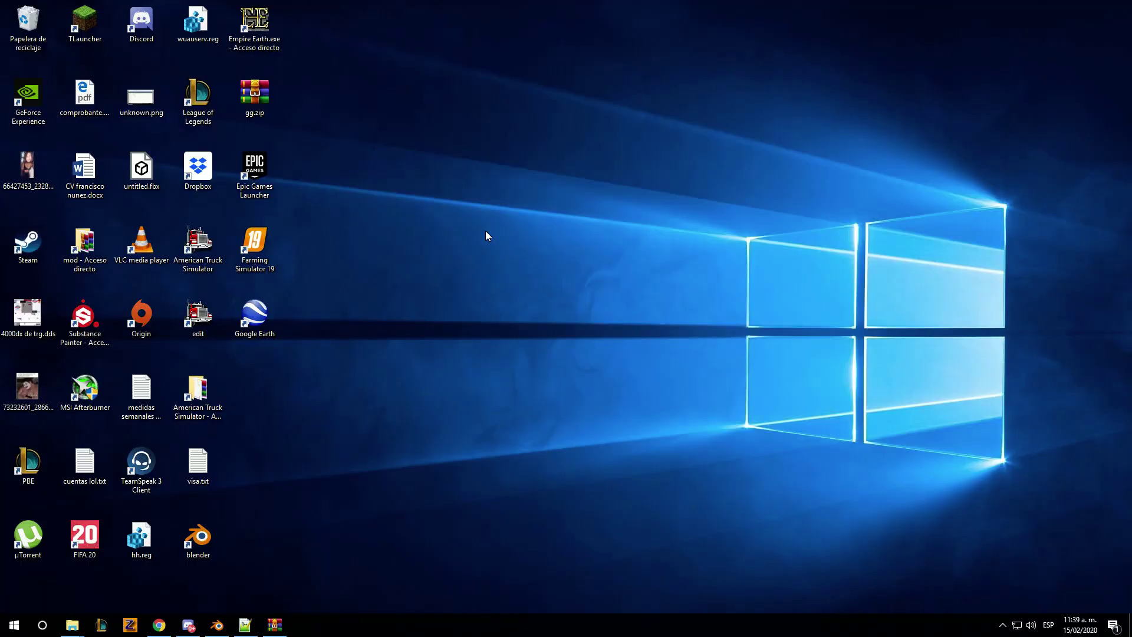
Expand t800 in the Outliner and toggle visibility of the cl.001 and cl.002 collision boxes.
left_click(221, 626)
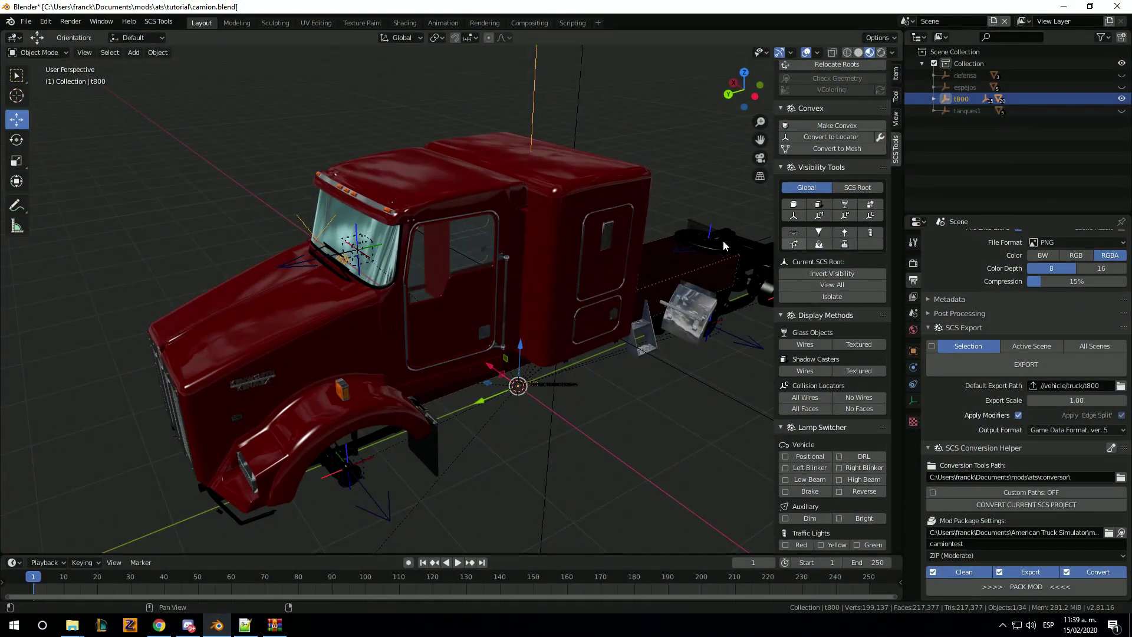
middle_click_drag(635, 260, 541, 345)
scroll(541, 344, "up", 3)
scroll(528, 349, "up", 1)
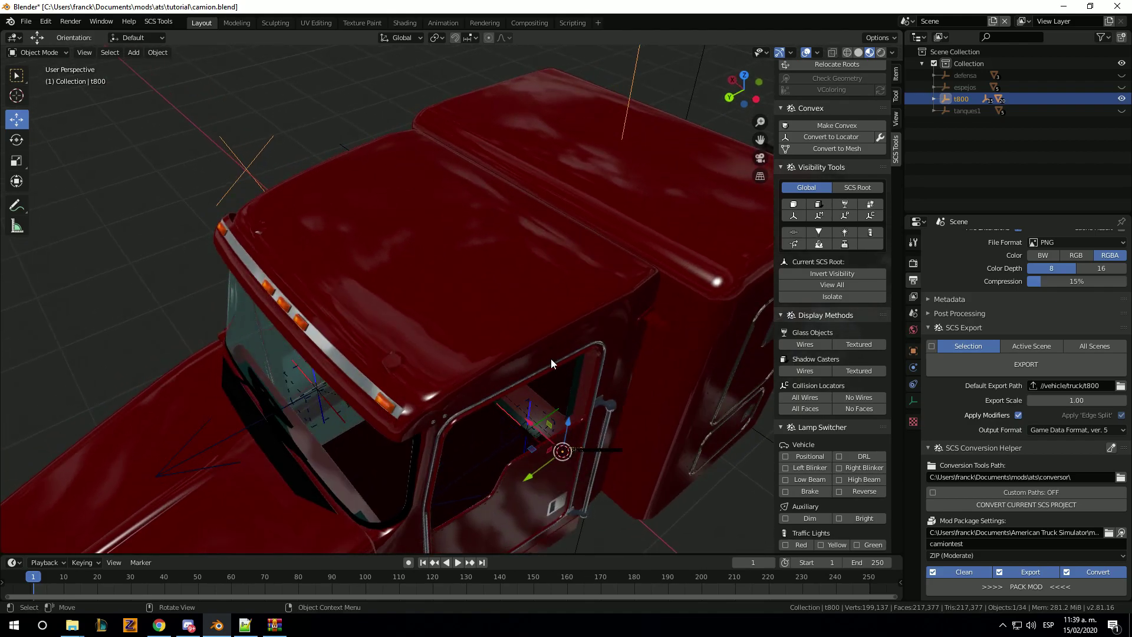
left_click(934, 98)
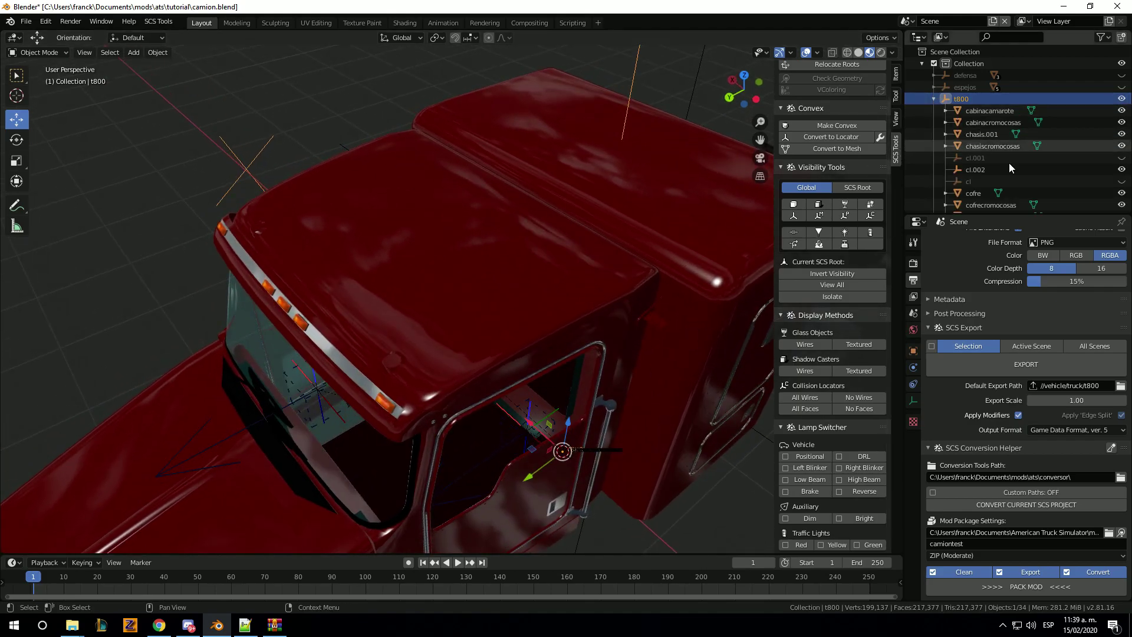
scroll(1046, 171, "down", 2)
scroll(1046, 171, "down", 2)
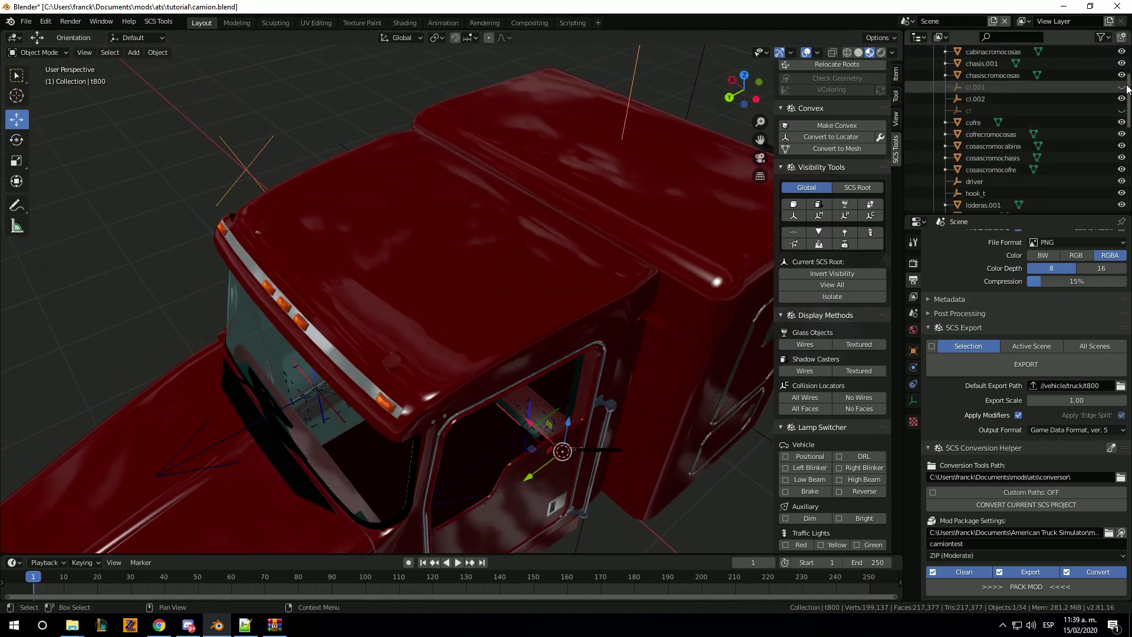
left_click(1121, 87)
left_click(1122, 87)
left_click(1121, 98)
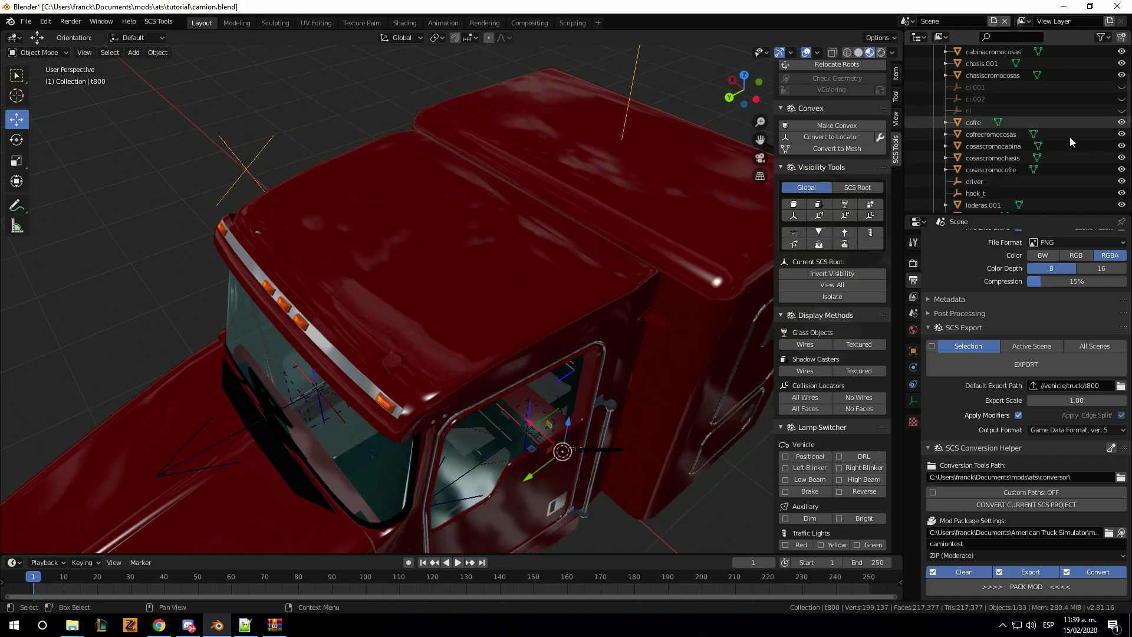
scroll(1042, 147, "down", 2)
Duplicate the driver locator as driver.001, raising it 0.143 m along Z and shifting it along Y.
left_click(973, 136)
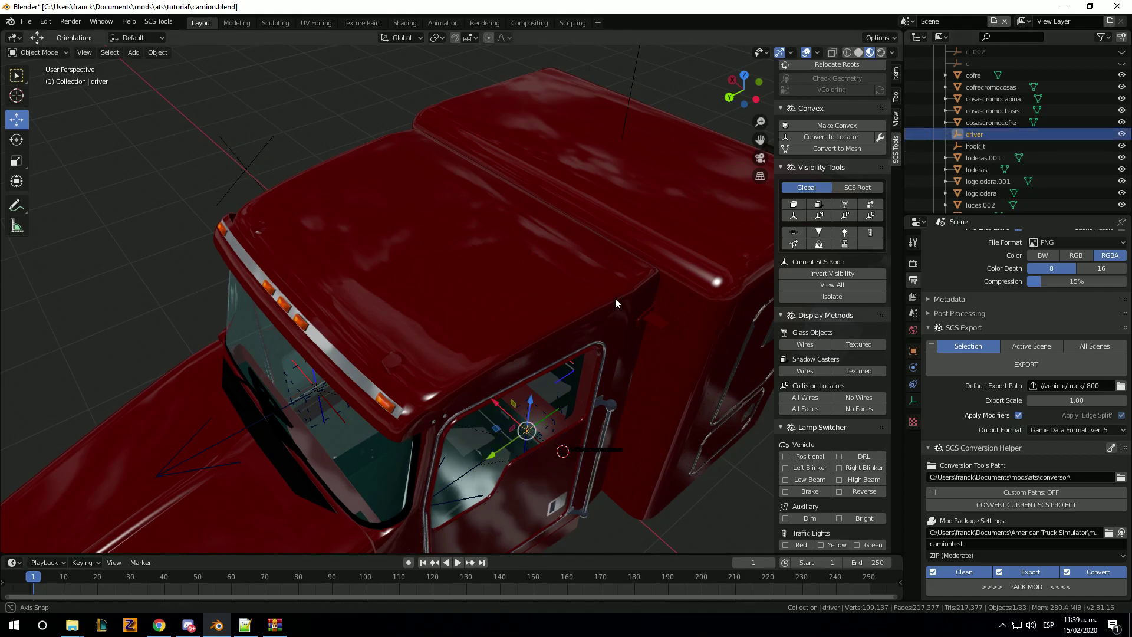
key("KP_Decimal")
scroll(585, 270, "down", 4)
key("shift+d")
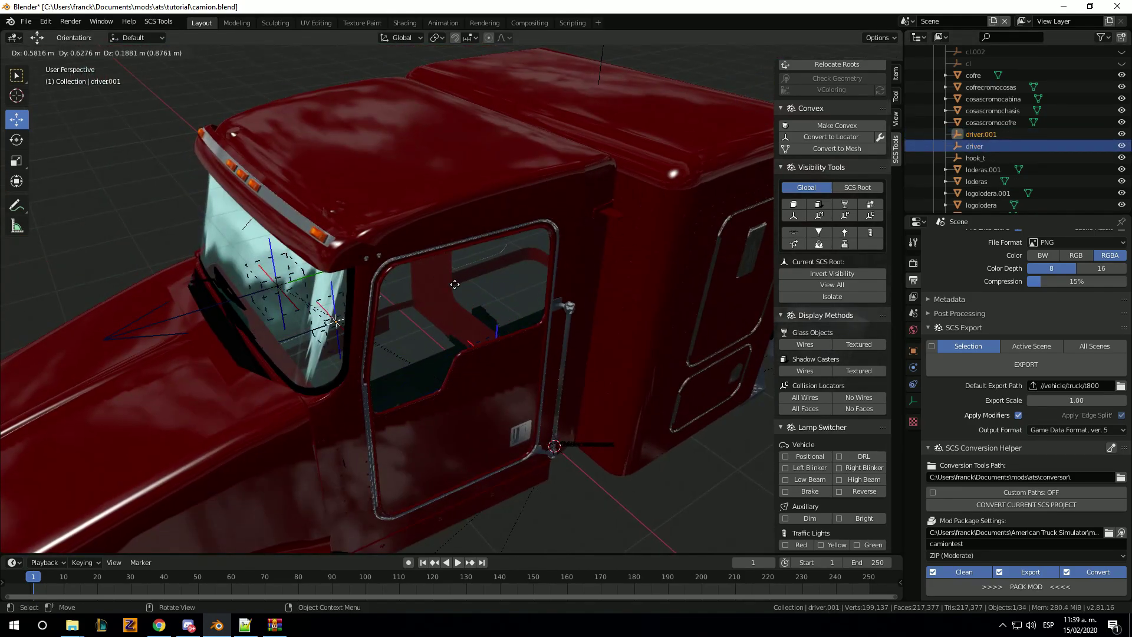
key("Escape")
mouse_move(496, 327)
left_mouse_down()
mouse_move(482, 287)
mouse_move(404, 284)
left_mouse_up()
right_click(404, 283)
left_click_drag(450, 246, 474, 225)
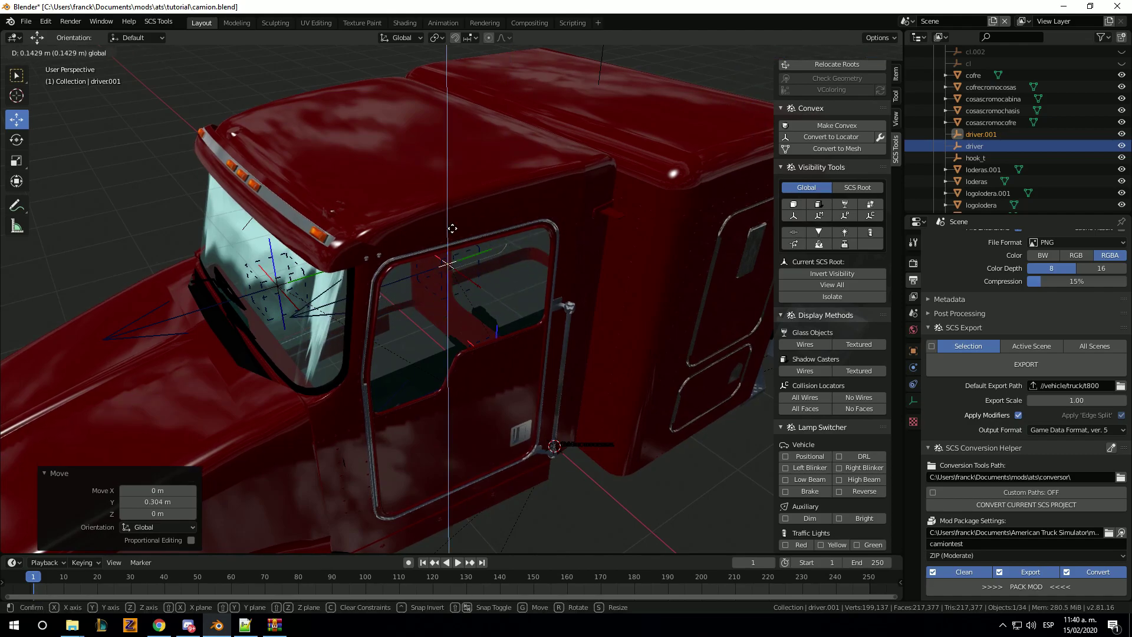
middle_click_drag(474, 225, 482, 181)
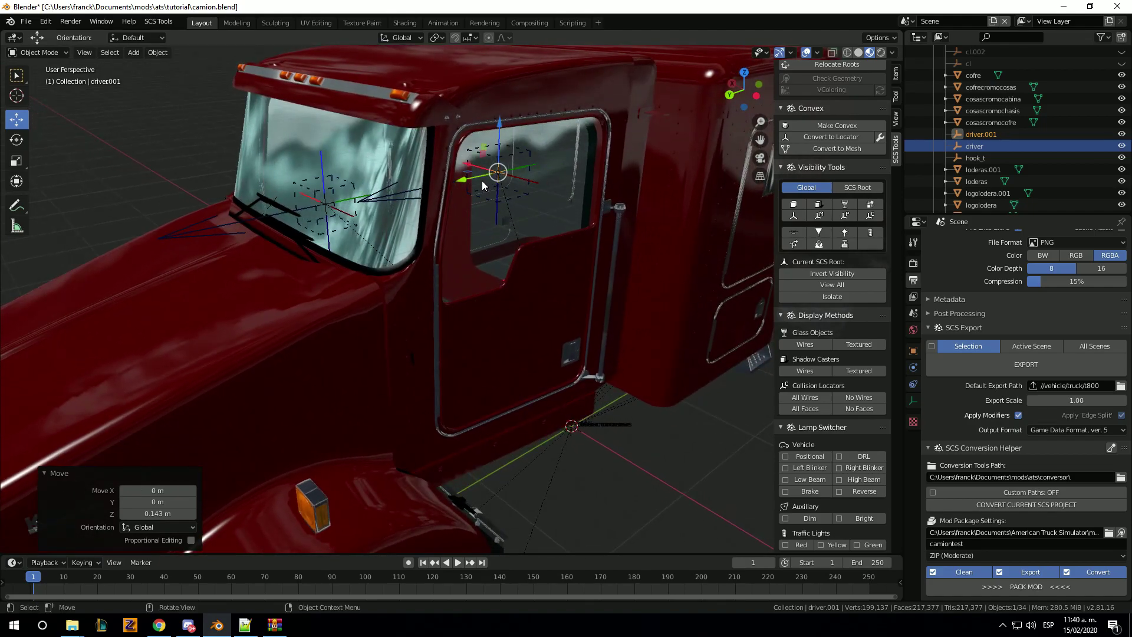
left_click_drag(503, 145, 503, 174)
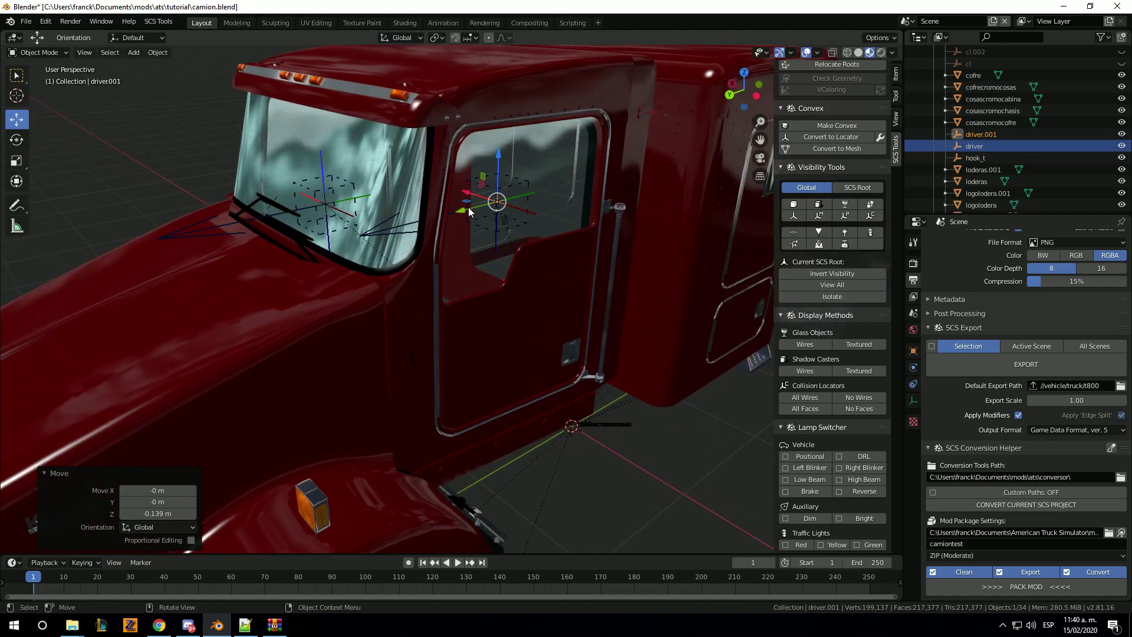
mouse_move(465, 208)
left_mouse_down()
mouse_move(502, 200)
mouse_move(457, 175)
left_mouse_up()
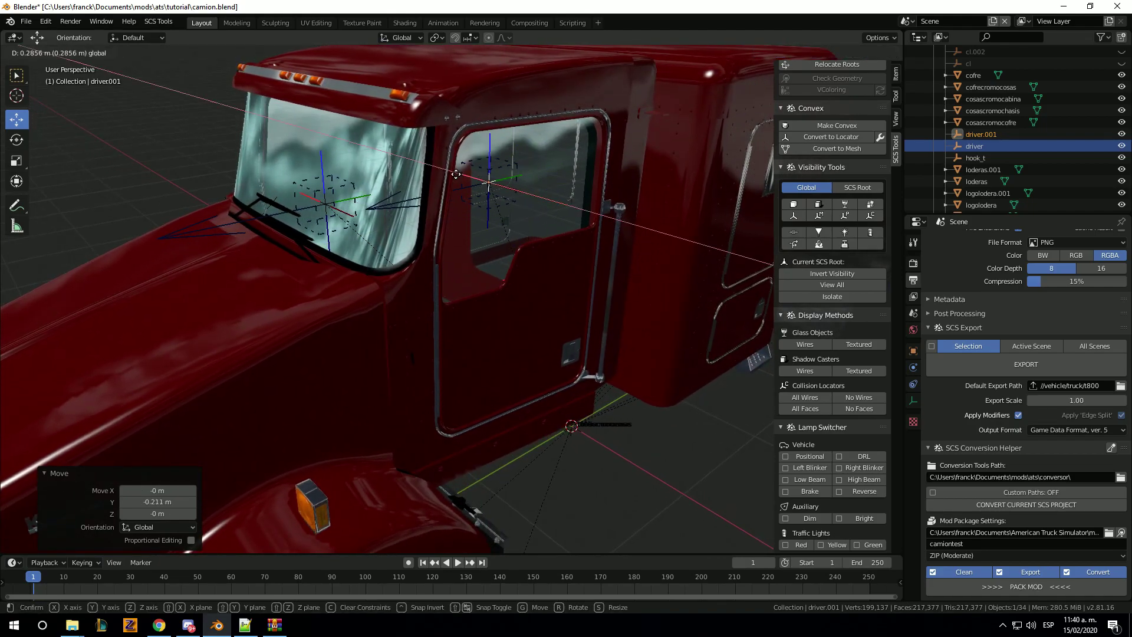
Unhide the cl, cl.001 and cl.002 objects with Alt+H.
scroll(523, 211, "down", 2)
middle_click_drag(523, 211, 468, 235)
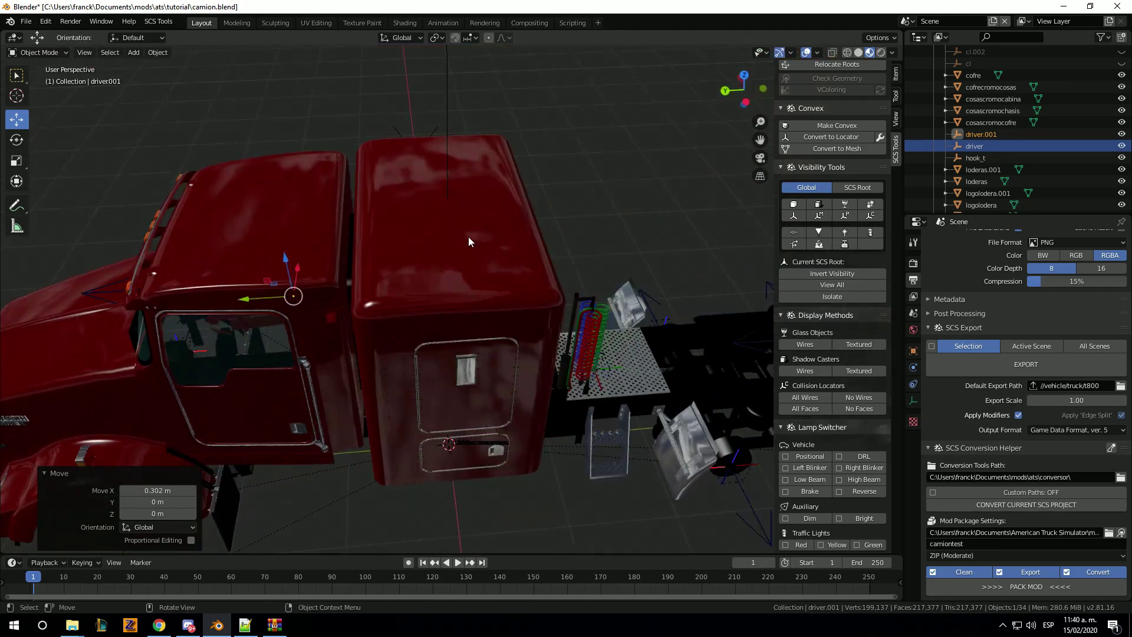
scroll(949, 194, "down", 3)
scroll(943, 203, "down", 2)
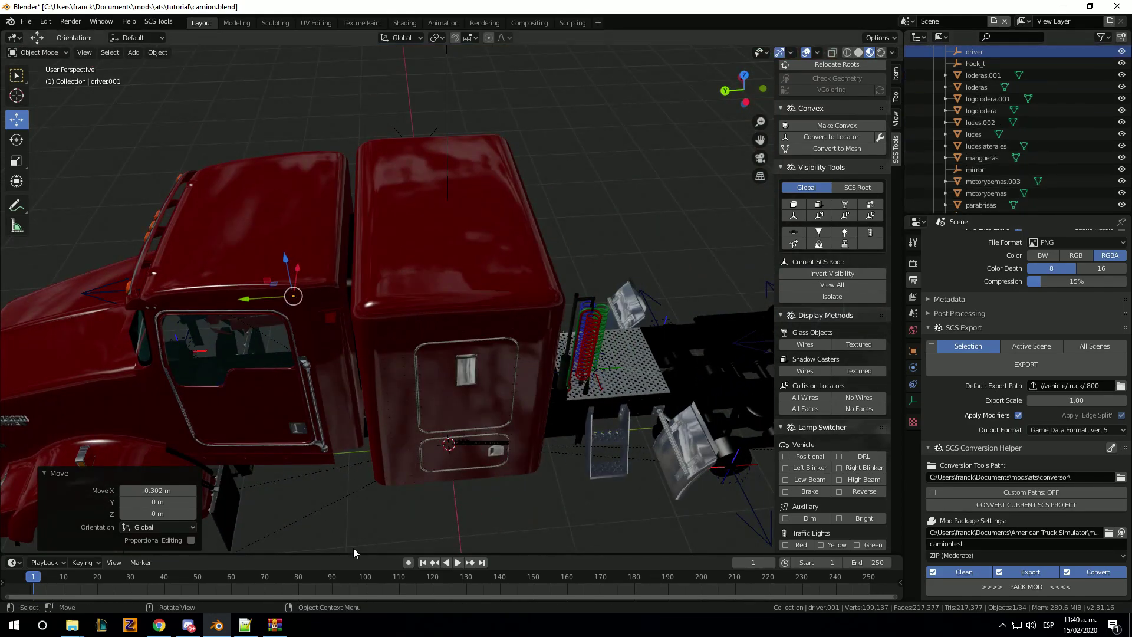
scroll(943, 201, "up", 6)
scroll(1021, 164, "up", 5)
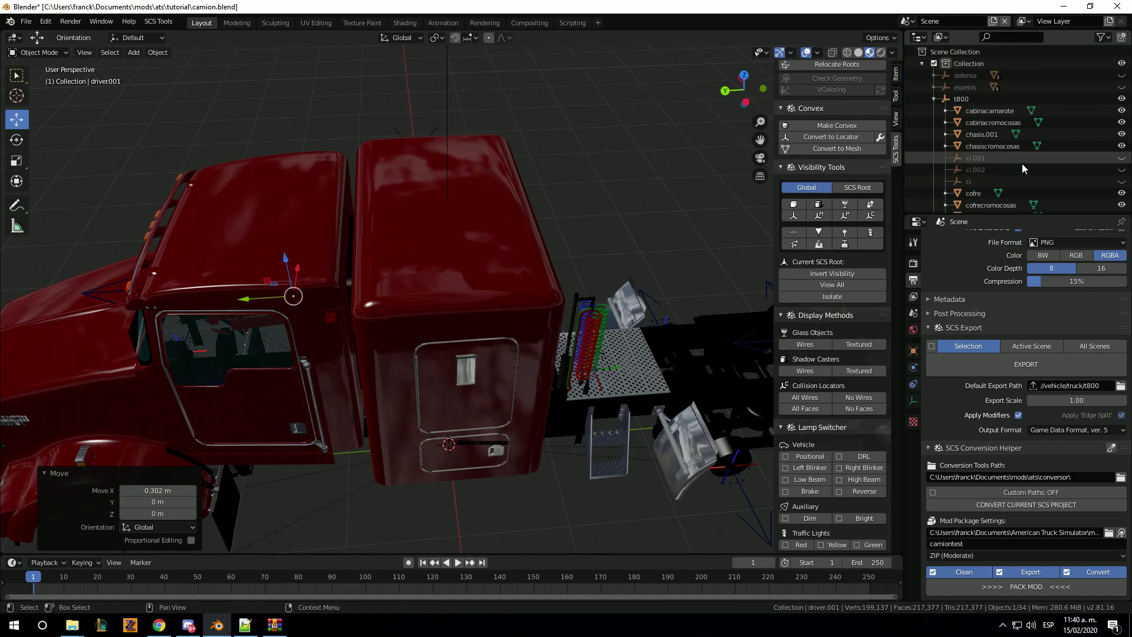
key("alt+h")
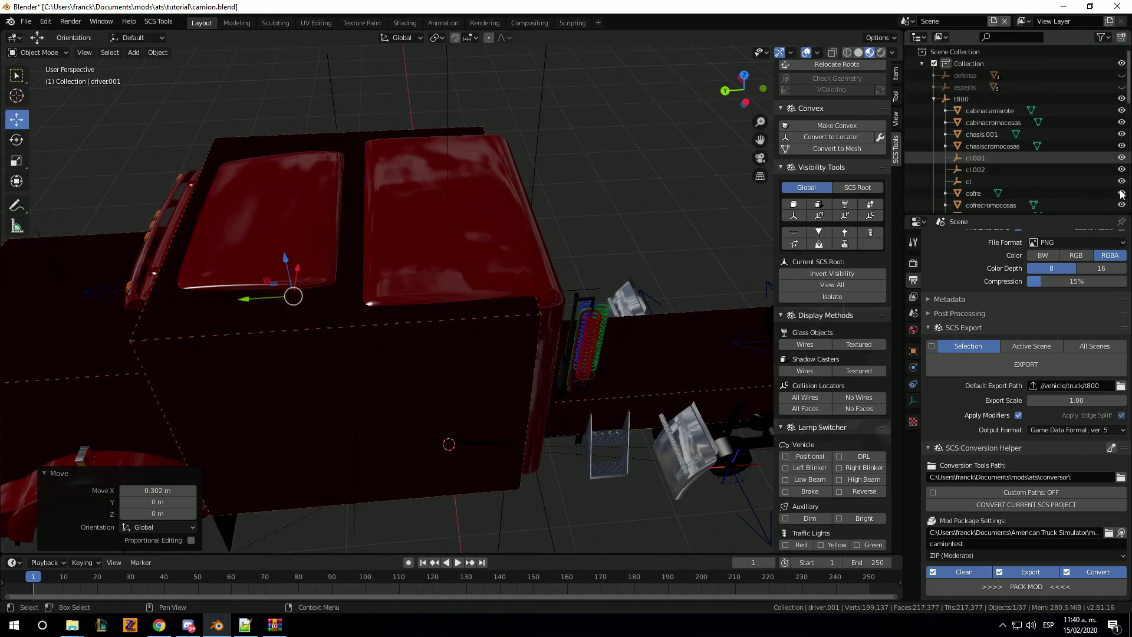
right_click(217, 625)
Start a second Blender and delete the default camera, cube and light.
left_click(202, 559)
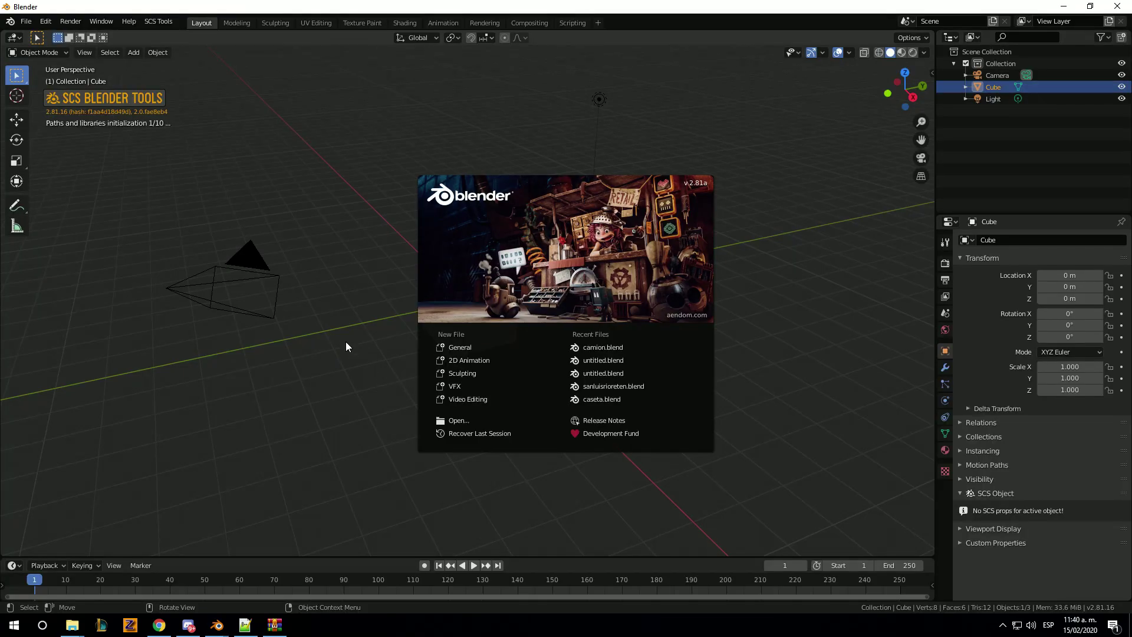
left_click(330, 330)
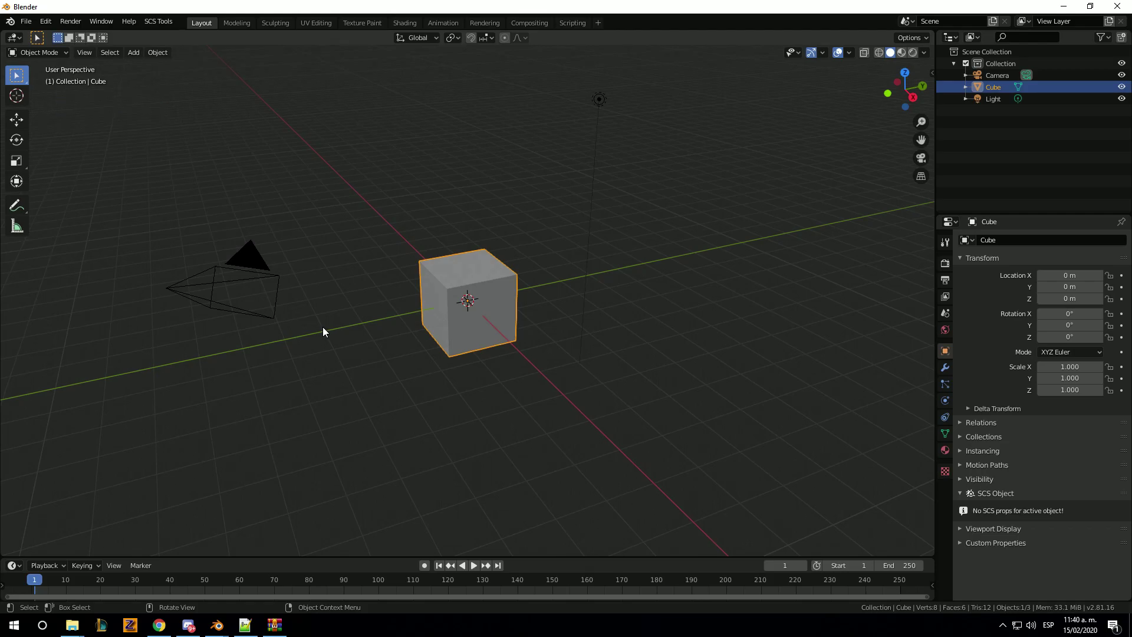
key("a")
key("Delete")
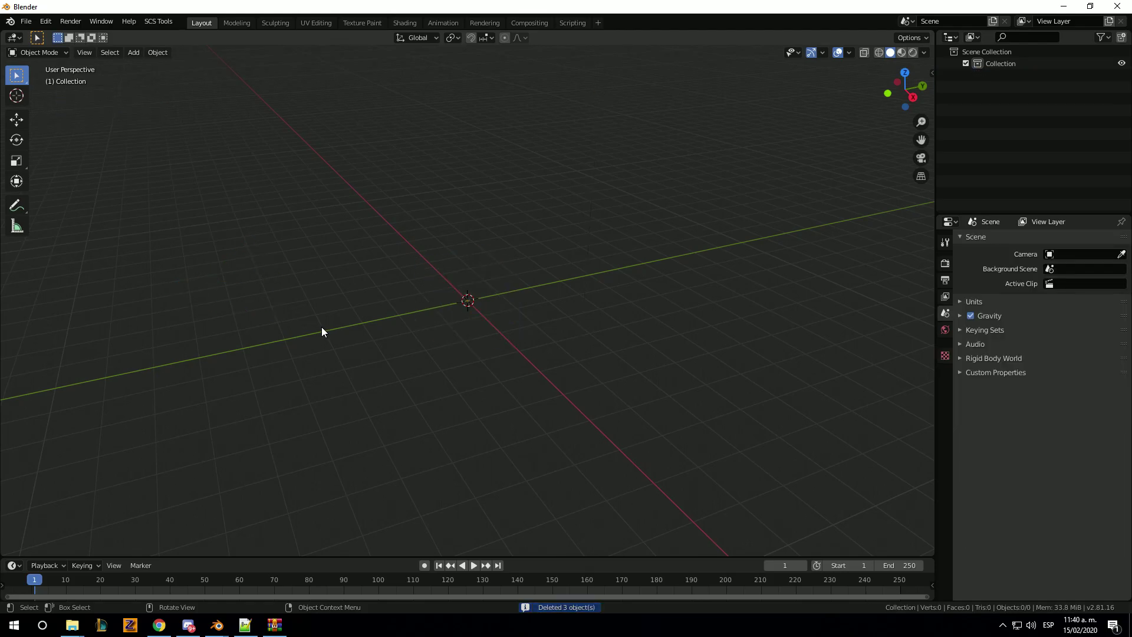
Import the kenworth_t680 truck.pim as an SCS Game Object with t660 as project base.
left_click(26, 22)
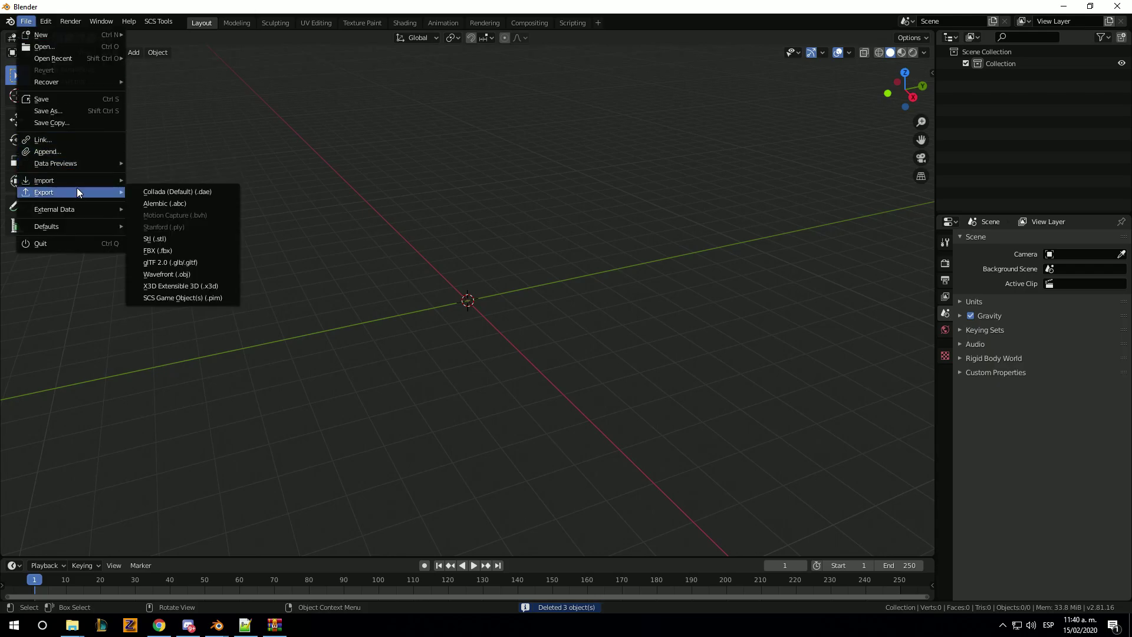
mouse_move(53, 180)
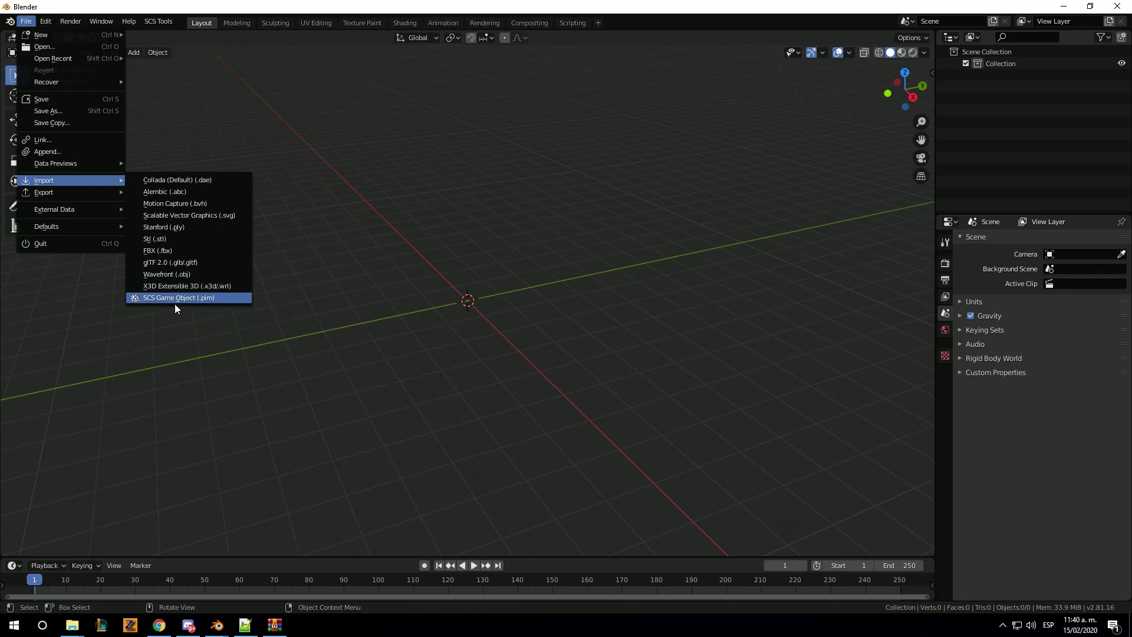
left_click(184, 303)
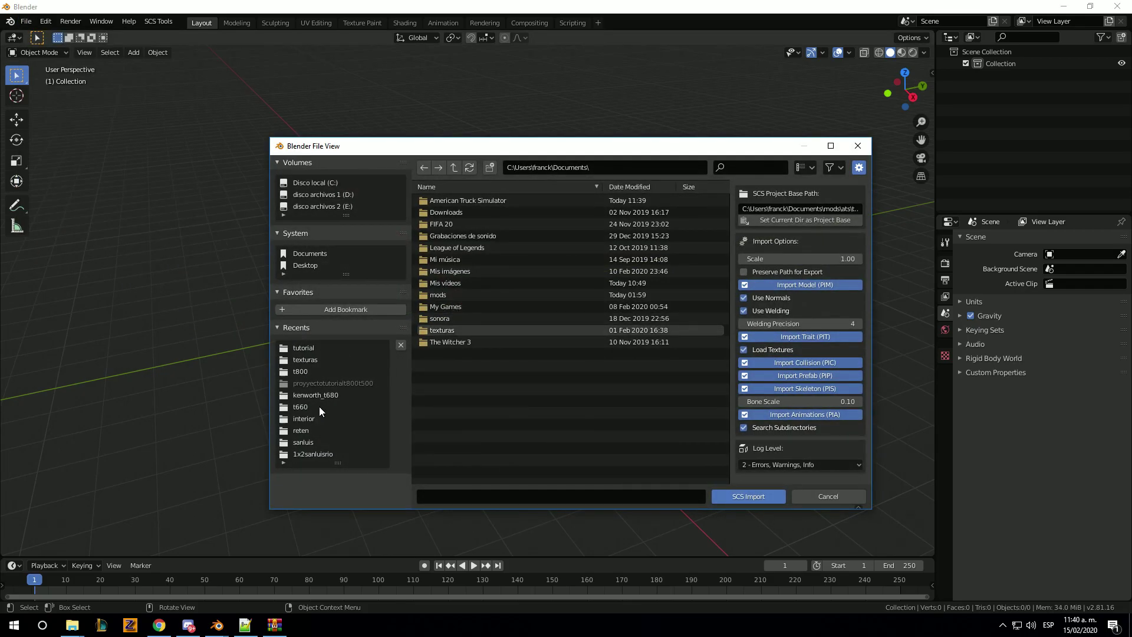
left_click(311, 408)
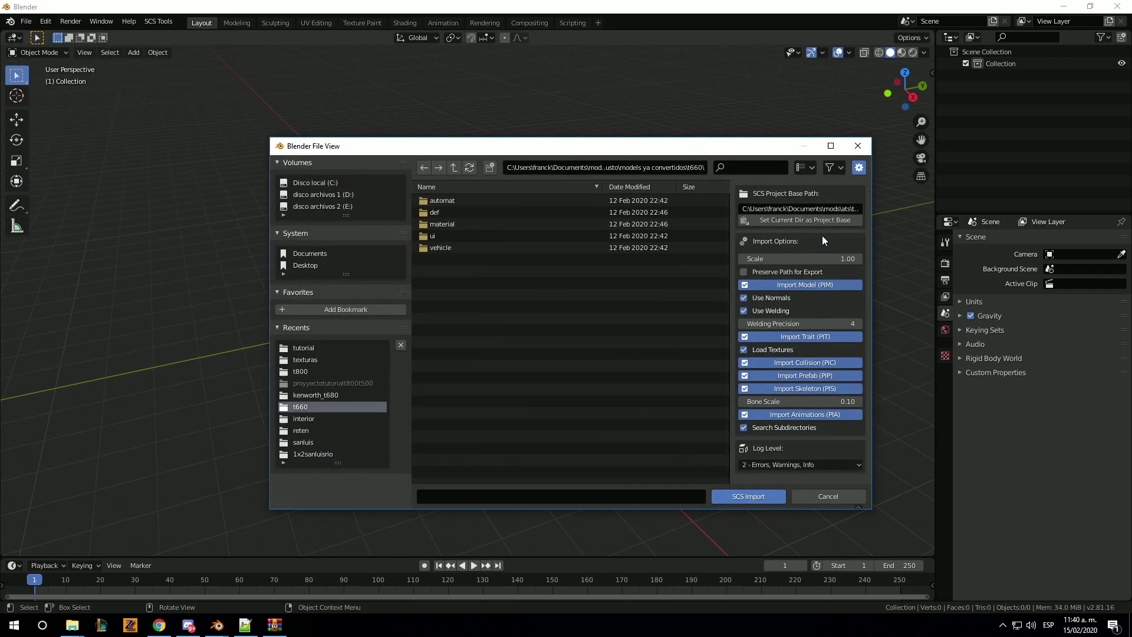
left_click(796, 220)
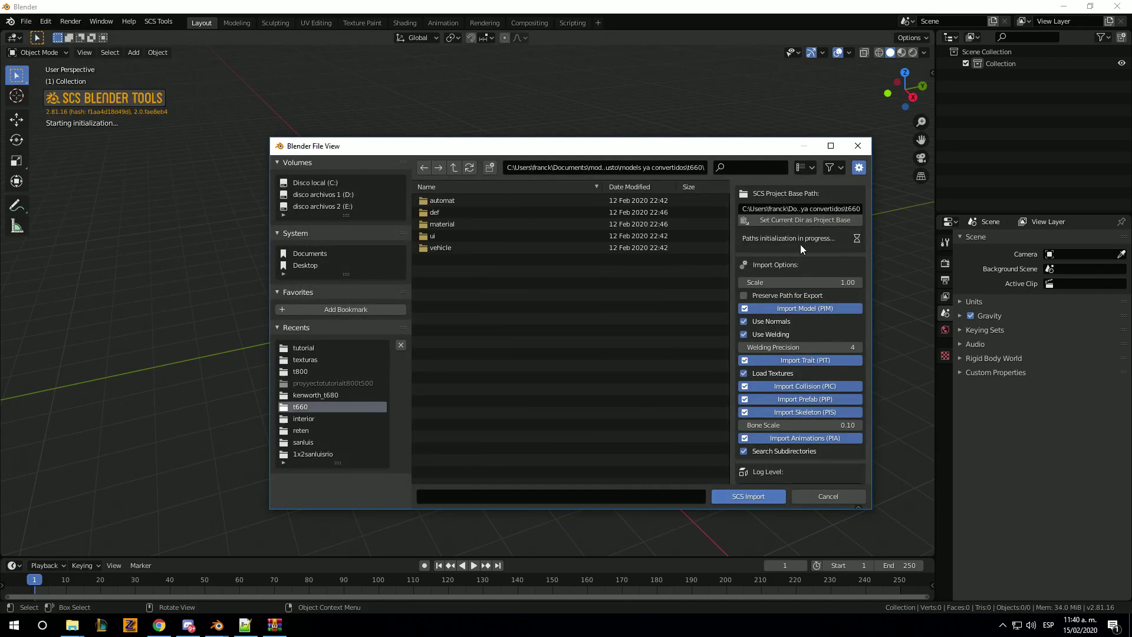
double_click(468, 250)
double_click(441, 212)
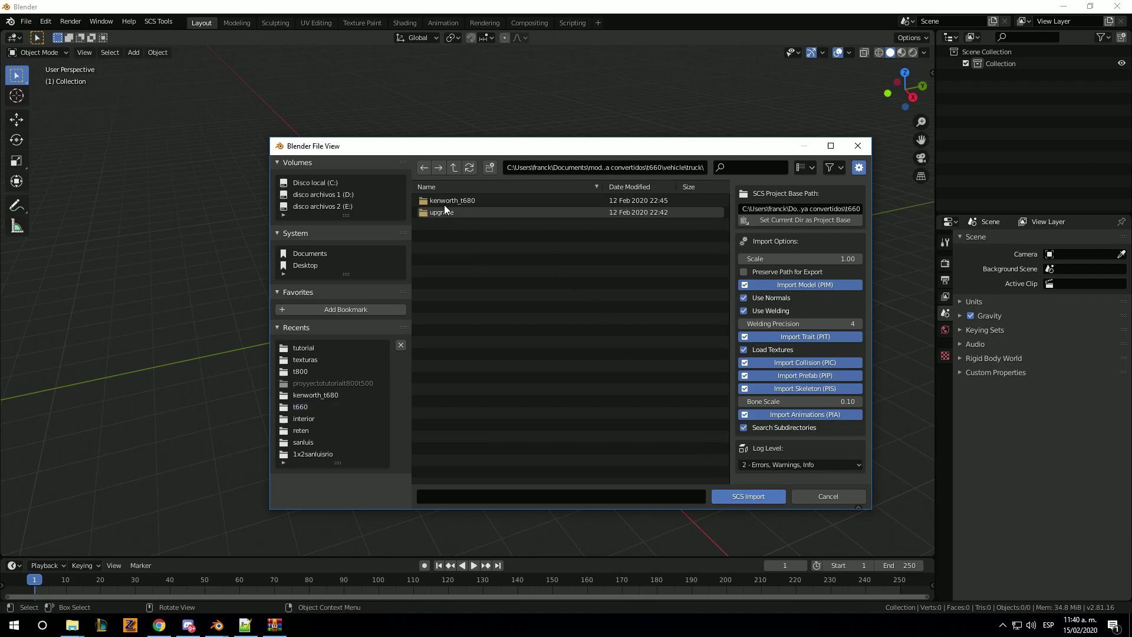
double_click(458, 223)
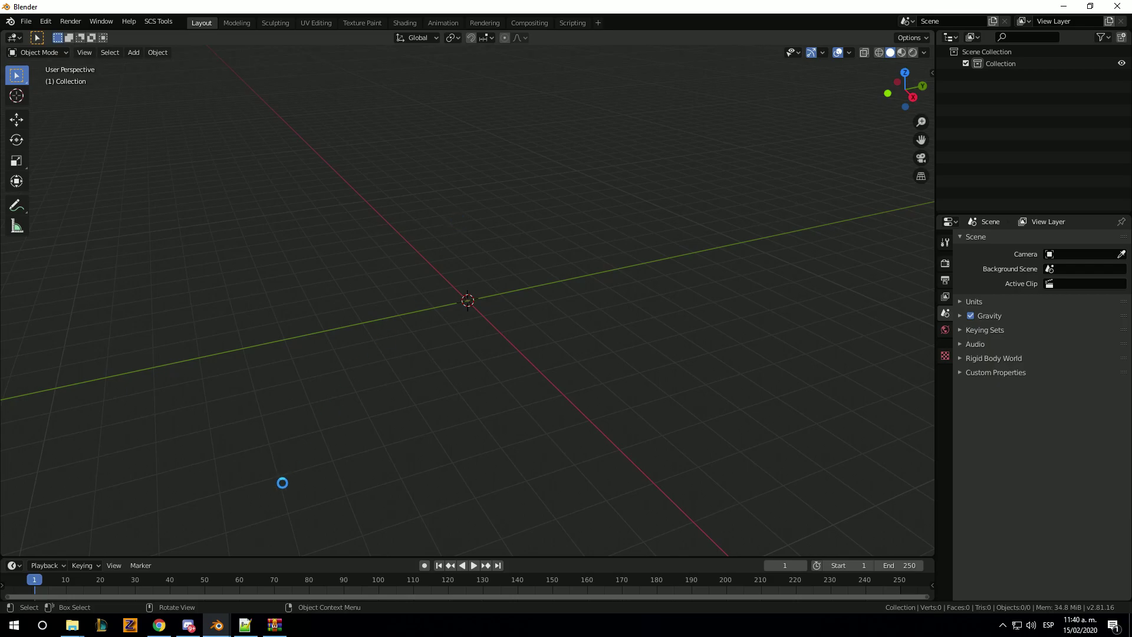
Select the T680's cam_cabin_a locator, review its SCS Parts list, then select cam_cabin_b.
left_click(161, 630)
left_click(160, 631)
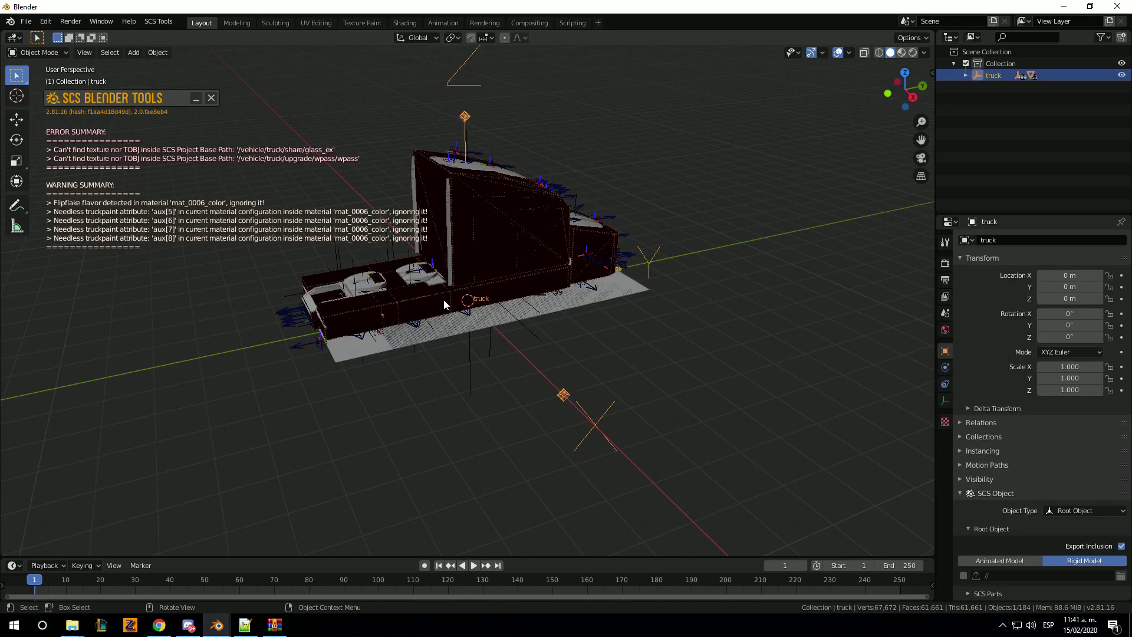
left_click(965, 76)
scroll(1026, 118, "down", 4)
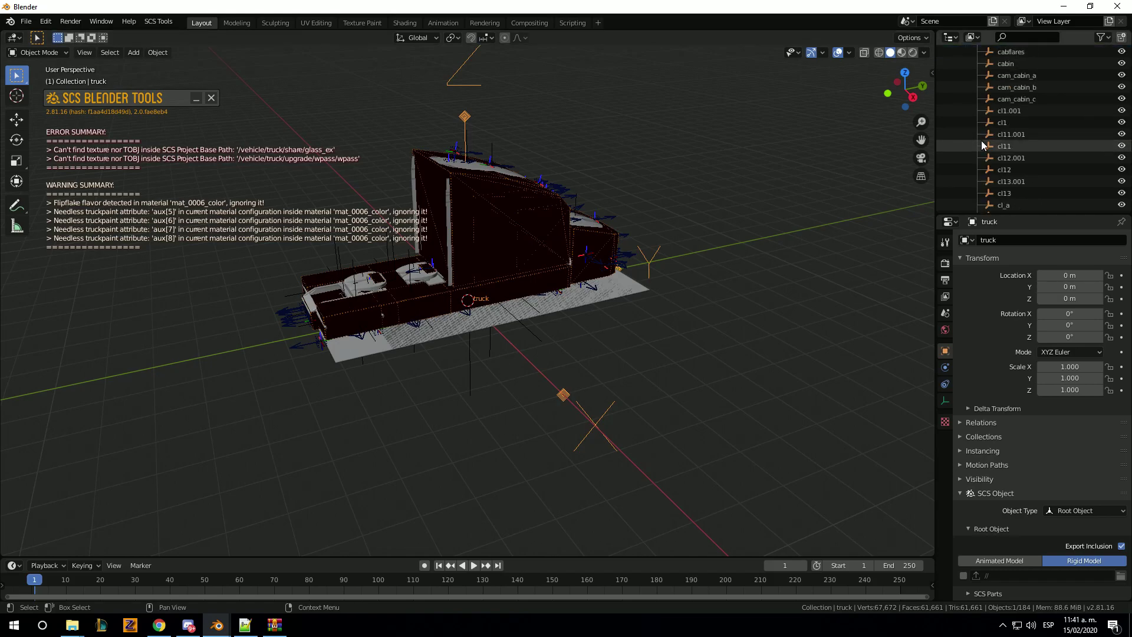
scroll(1030, 113, "down", 2)
left_click(1031, 113)
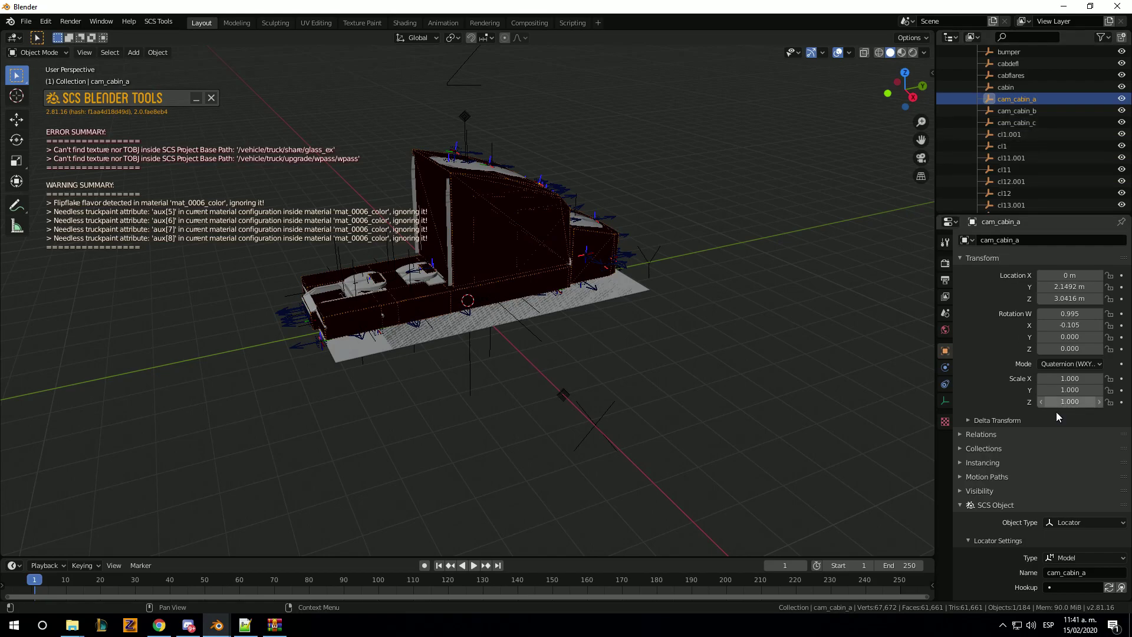
scroll(1056, 411, "down", 2)
scroll(960, 387, "down", 2)
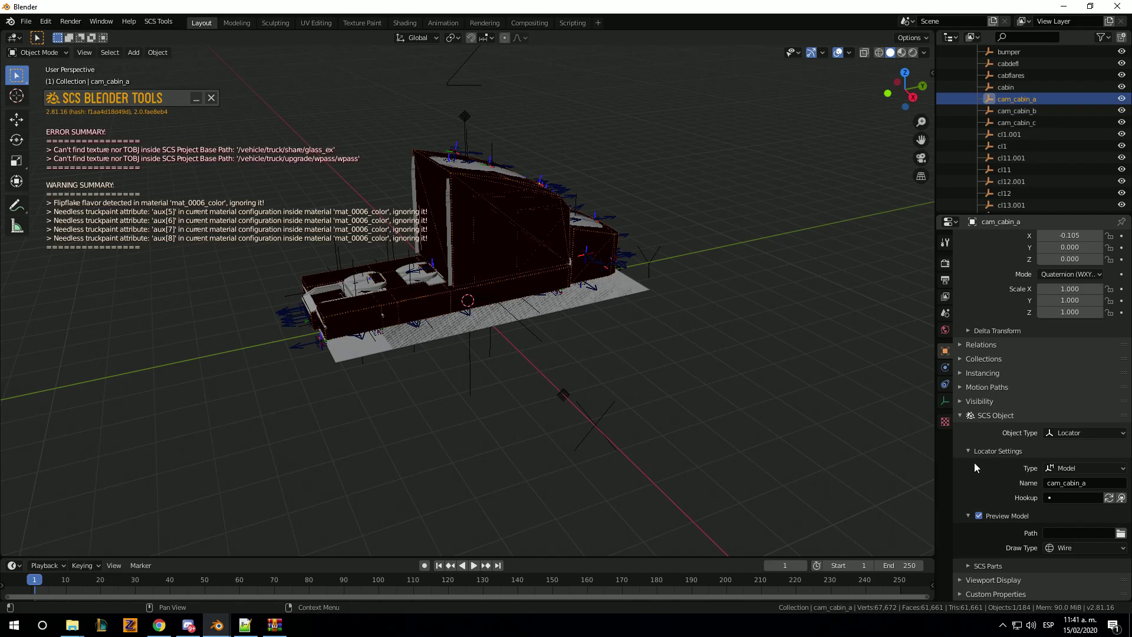
left_click(969, 566)
scroll(969, 566, "down", 3)
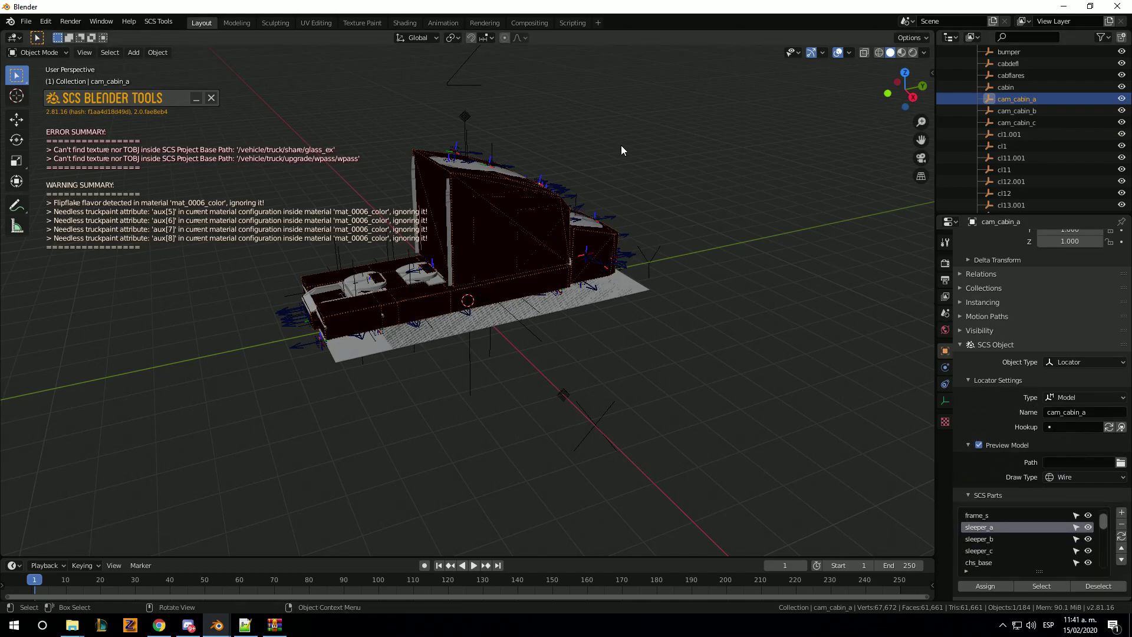
left_click(1012, 110)
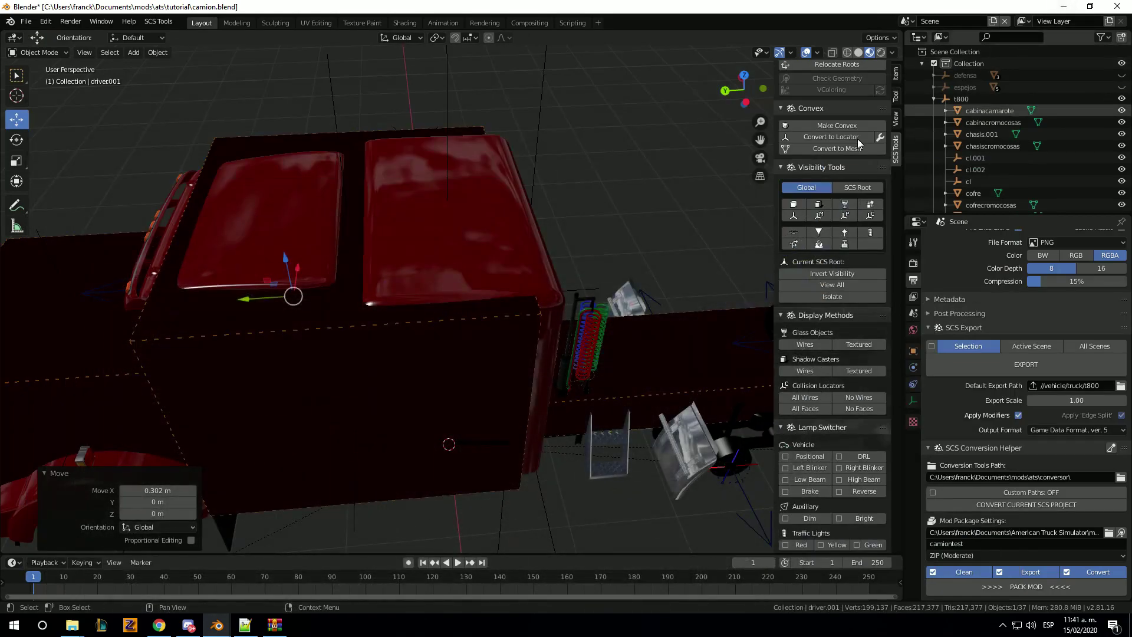
Paste cam_cabin_a into camion.blend and parent it under t800 in the Outliner.
key("ctrl+v")
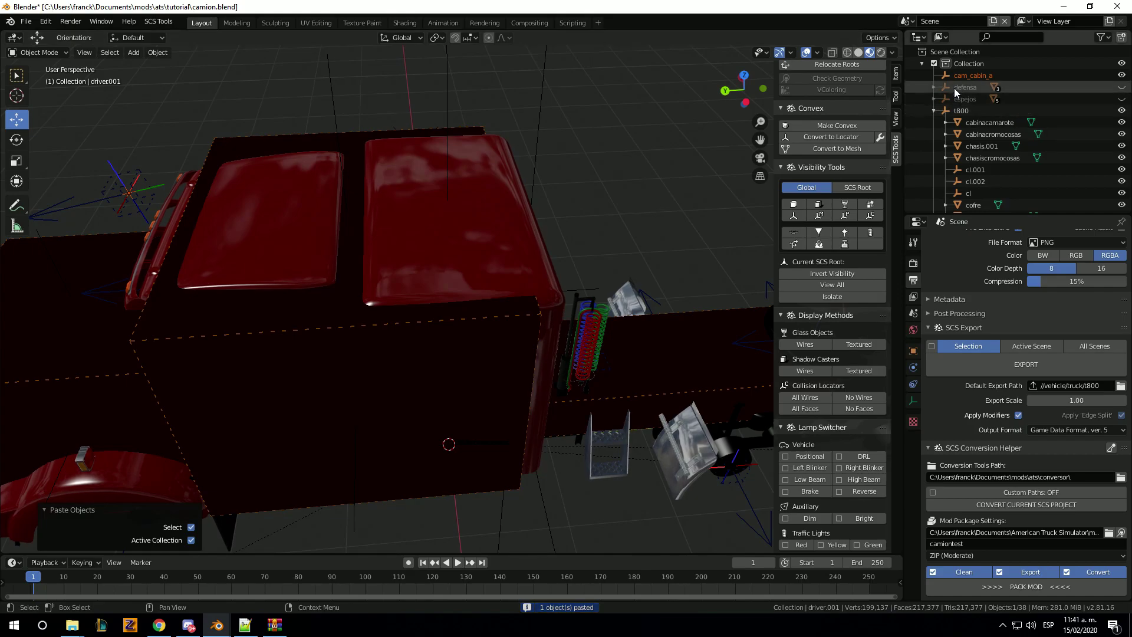
left_click_drag(946, 74, 956, 111)
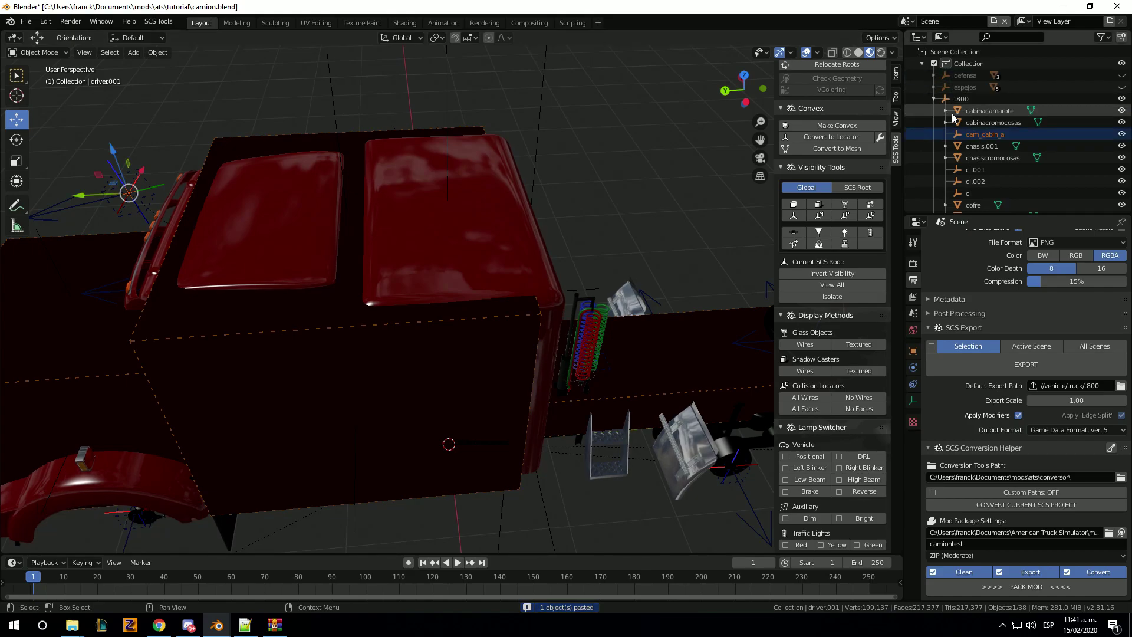
scroll(608, 259, "down", 5)
mouse_move(607, 263)
middle_mouse_down()
mouse_move(437, 278)
mouse_move(444, 295)
middle_mouse_up()
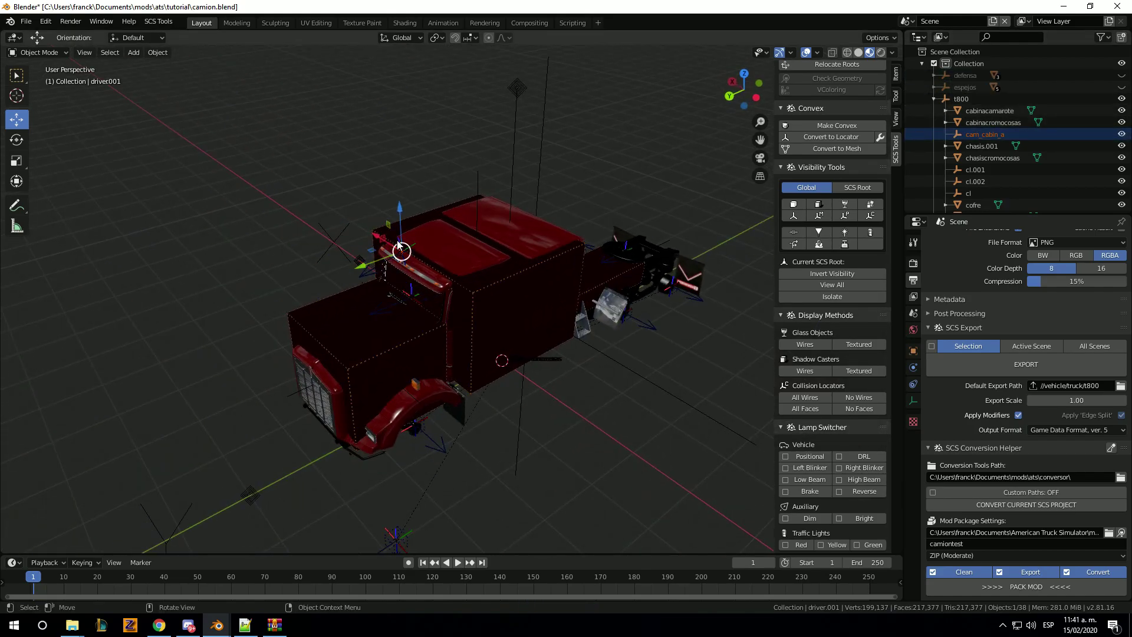
left_click_drag(396, 222, 399, 203)
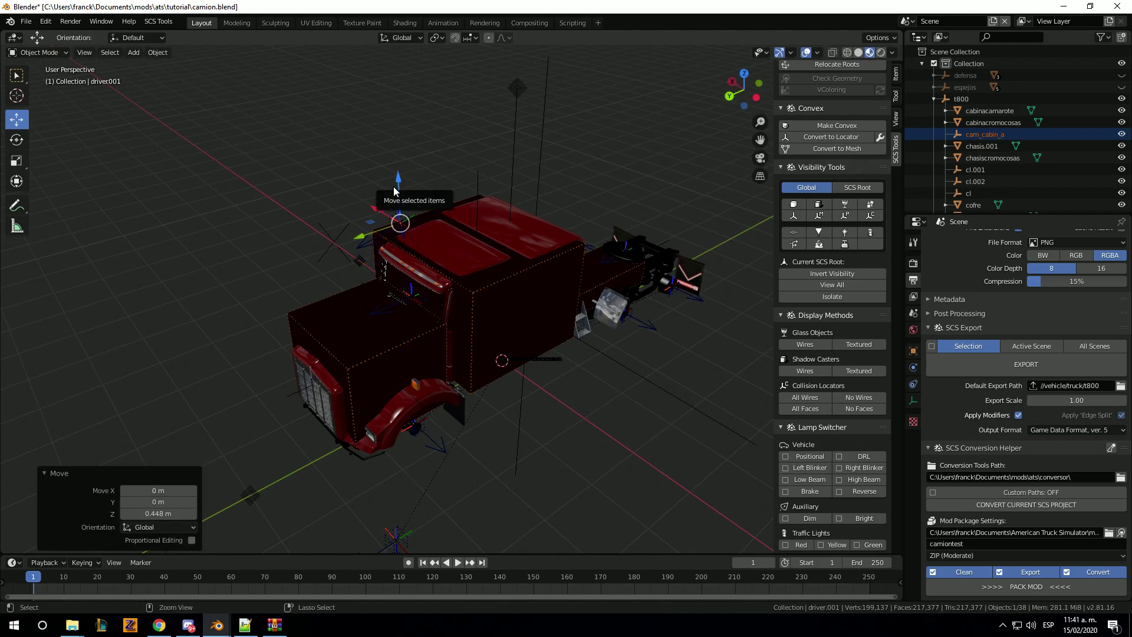
key("ctrl+z")
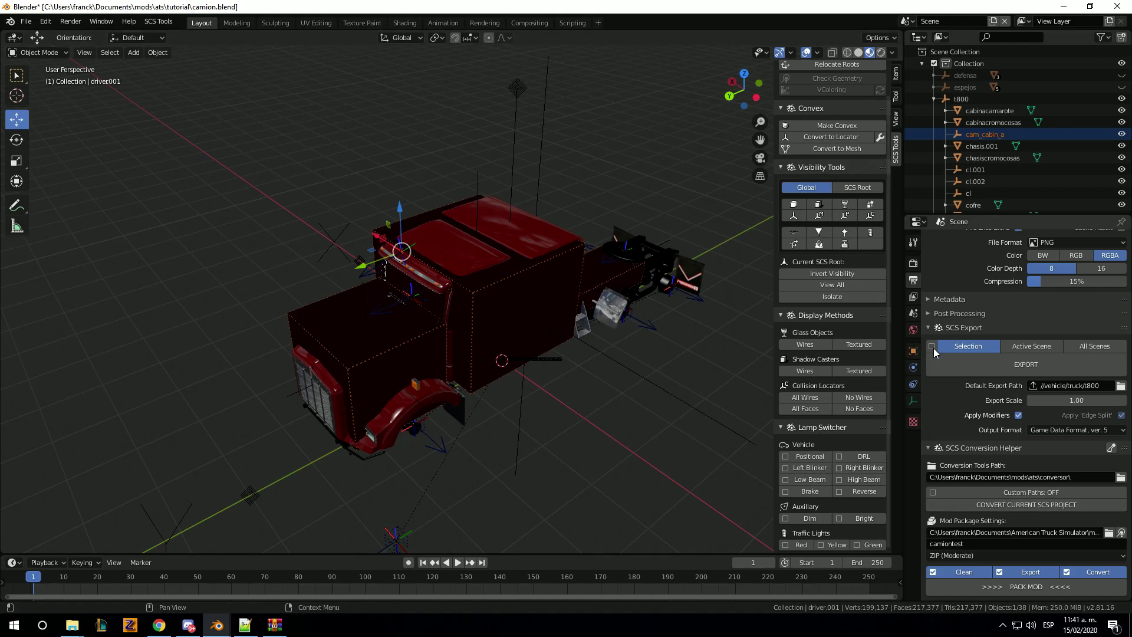
left_click(914, 351)
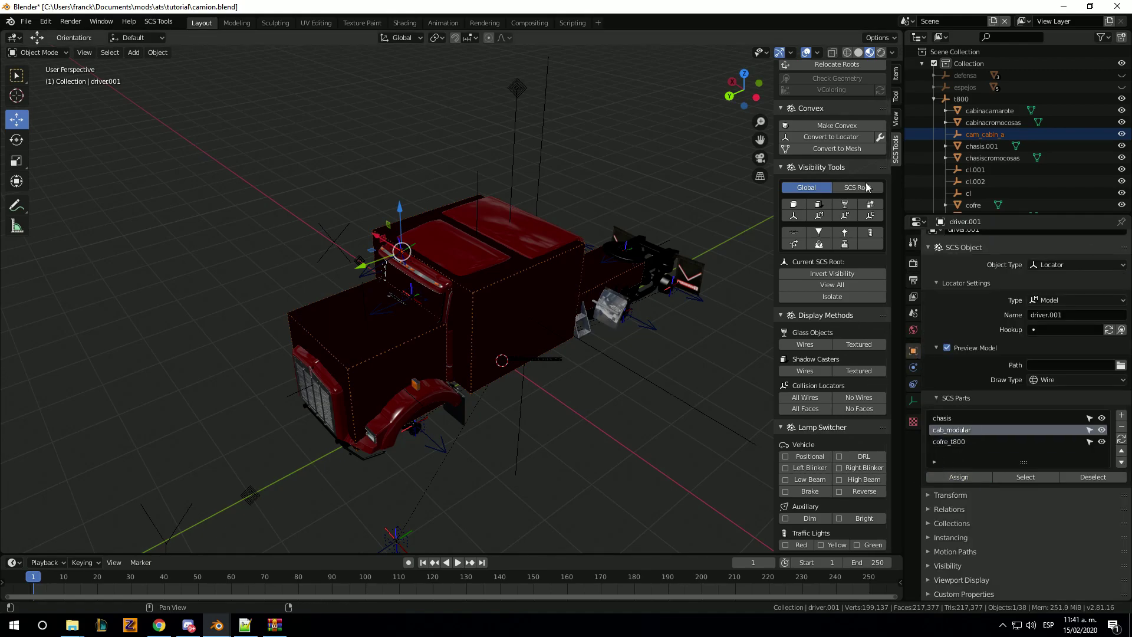
Select driver.001 and rename its SCS locator to 'interior'.
scroll(560, 273, "up", 3)
mouse_move(560, 274)
middle_mouse_down()
mouse_move(584, 268)
mouse_move(530, 266)
mouse_move(494, 283)
middle_mouse_up()
scroll(494, 288, "down", 2)
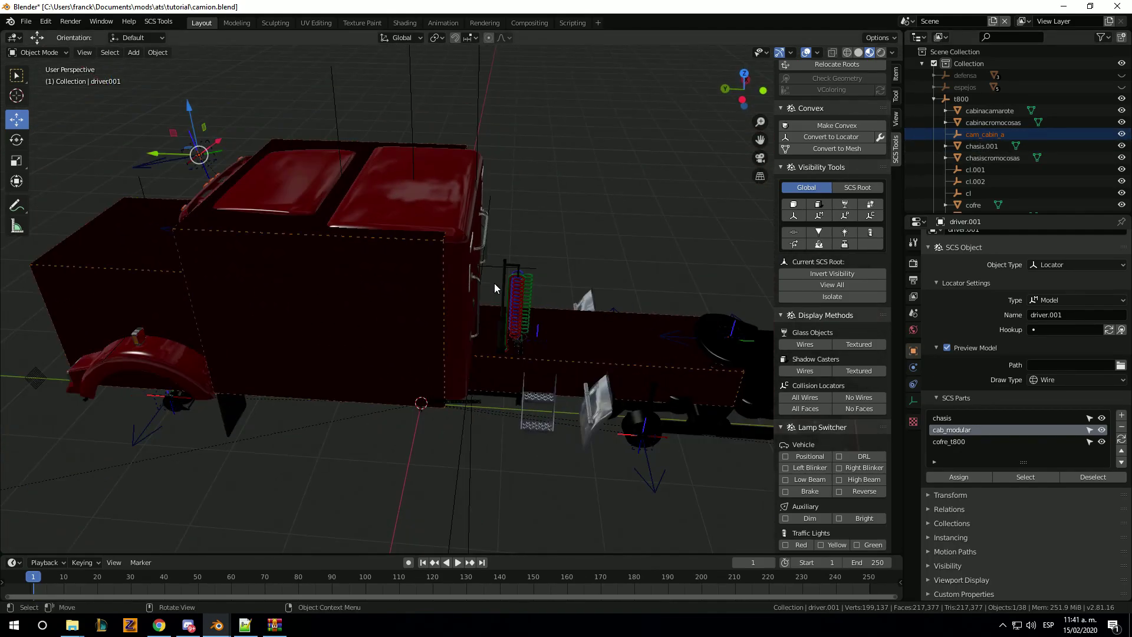
scroll(1021, 177, "down", 4)
scroll(1021, 183, "down", 3)
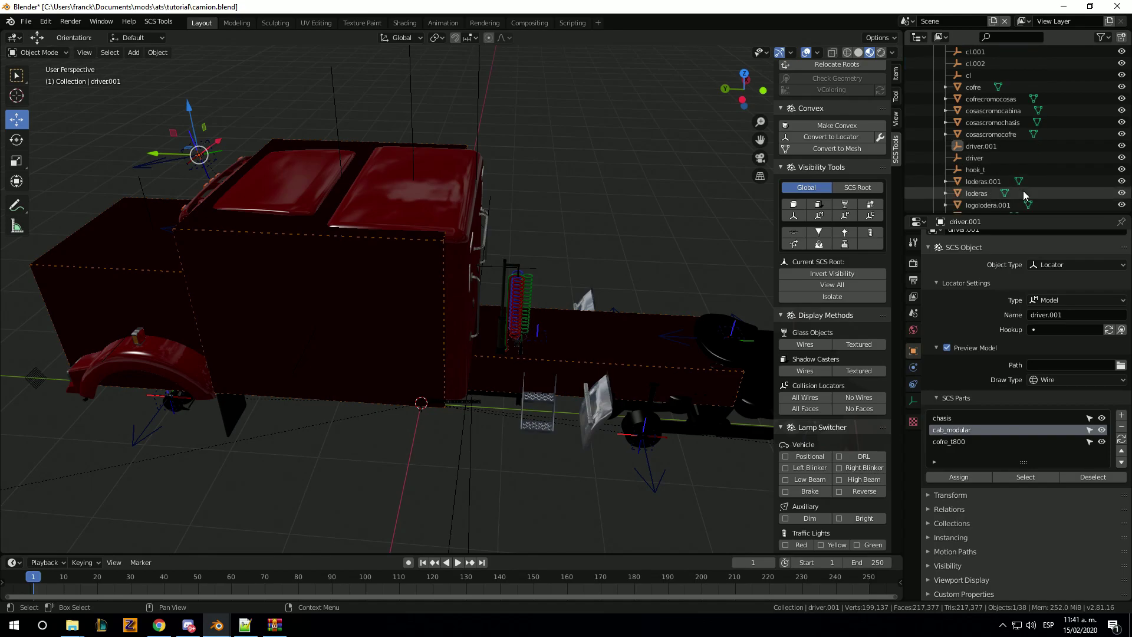
scroll(1000, 160, "up", 3)
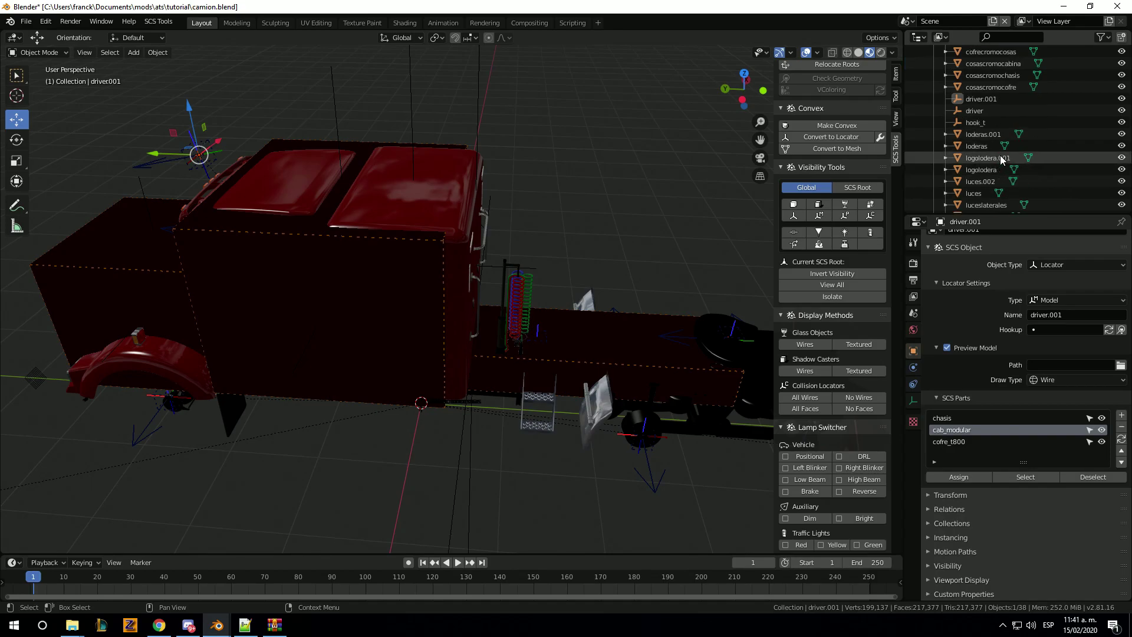
left_click(999, 145)
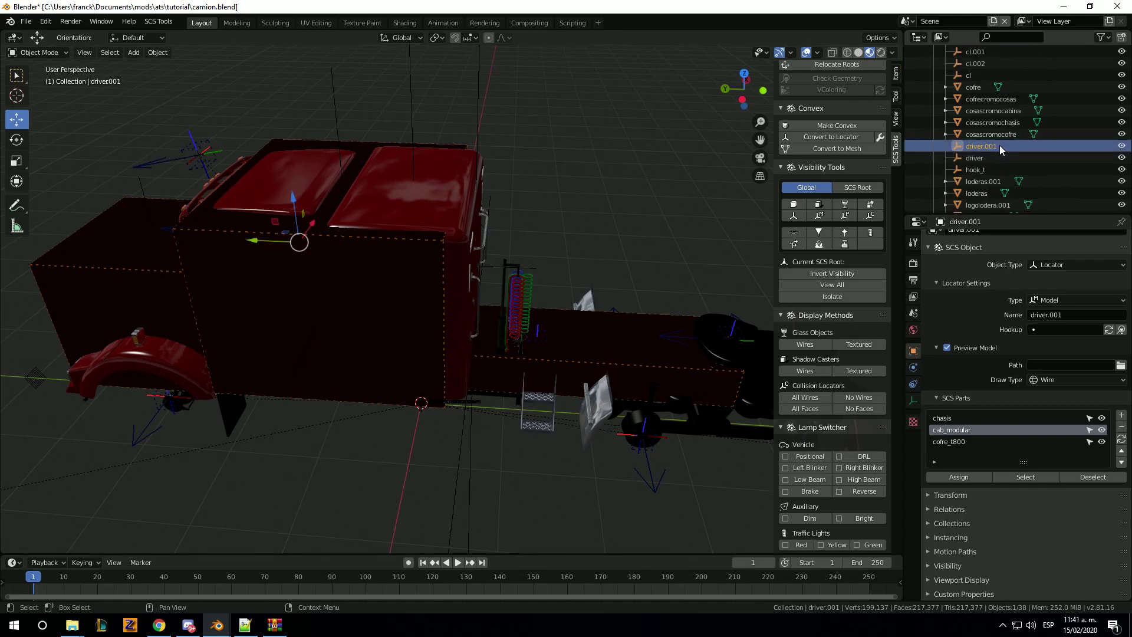
key("KP_Decimal")
mouse_move(625, 221)
middle_mouse_down()
mouse_move(444, 241)
mouse_move(463, 243)
middle_mouse_up()
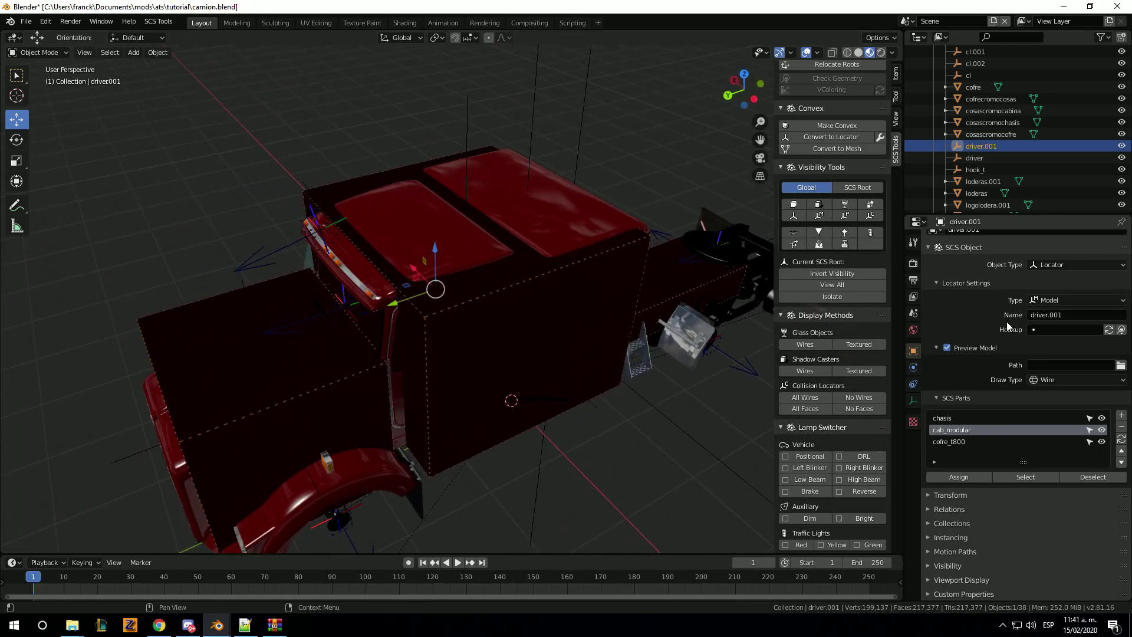
key("ctrl+a")
type("in")
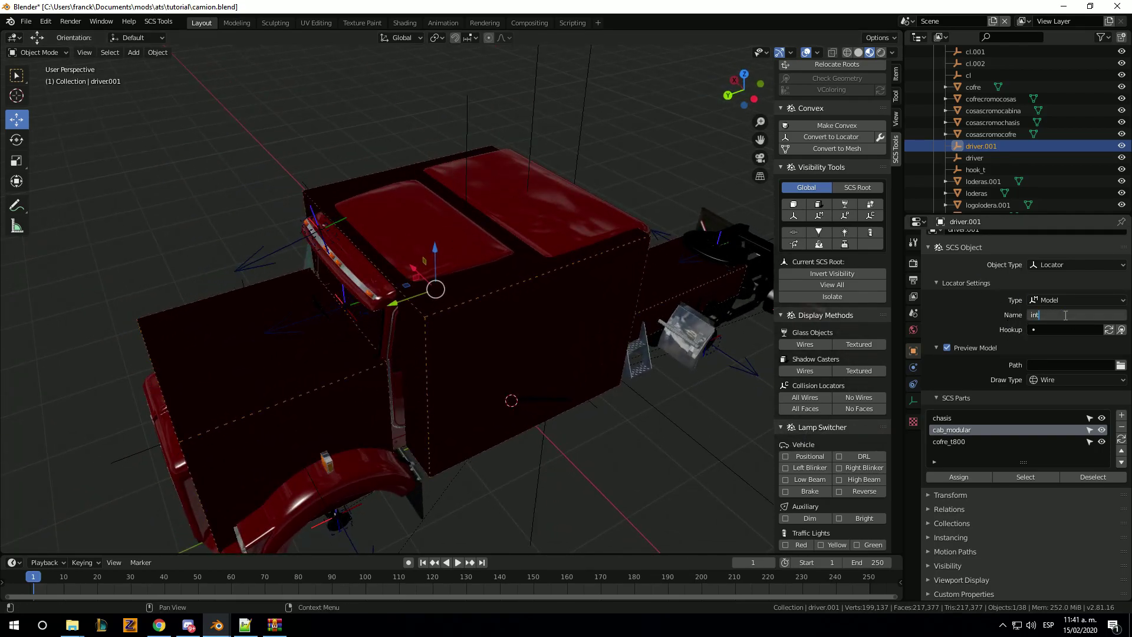
type("terior")
key("Return")
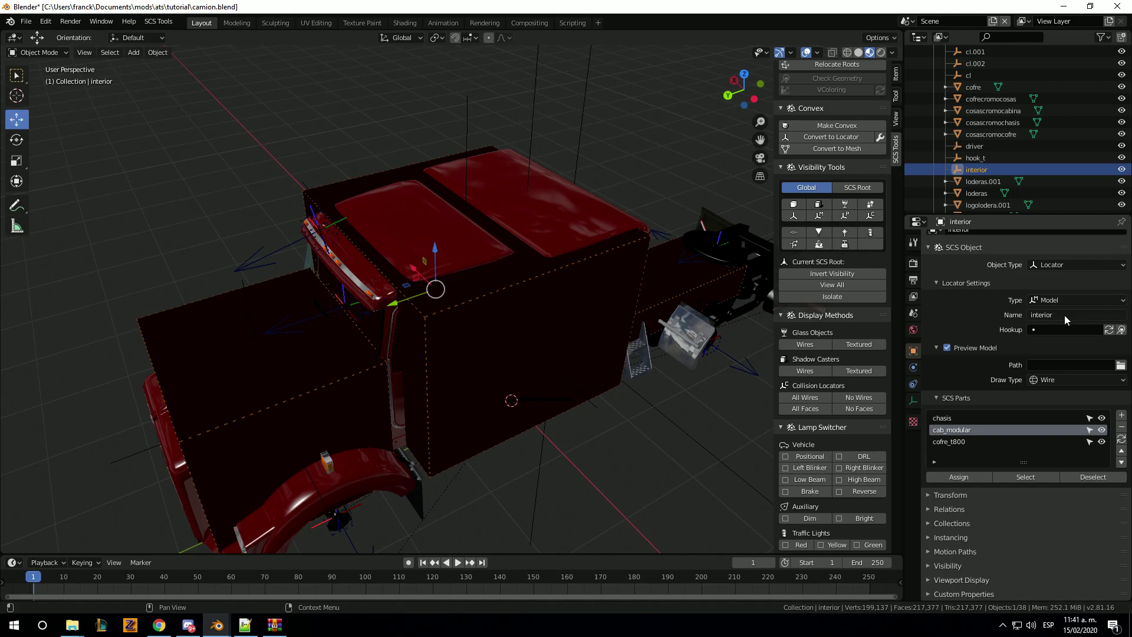
scroll(567, 192, "down", 2)
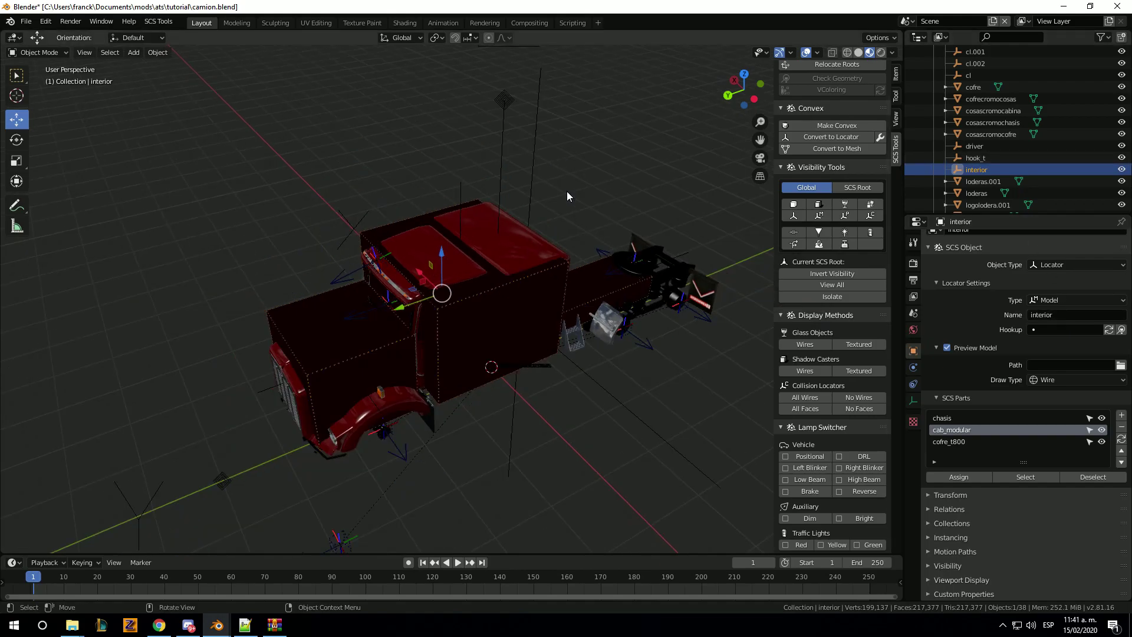
scroll(1009, 135, "up", 5)
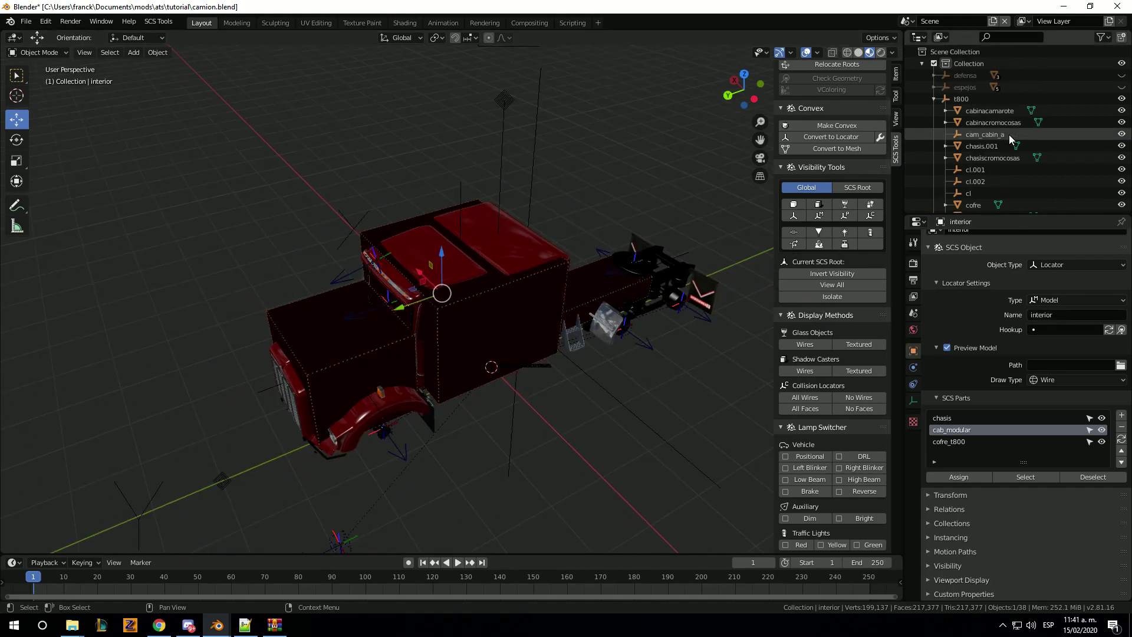
Select the t800 root and run EXPORT from the Scene properties' SCS Export panel.
left_click(934, 99)
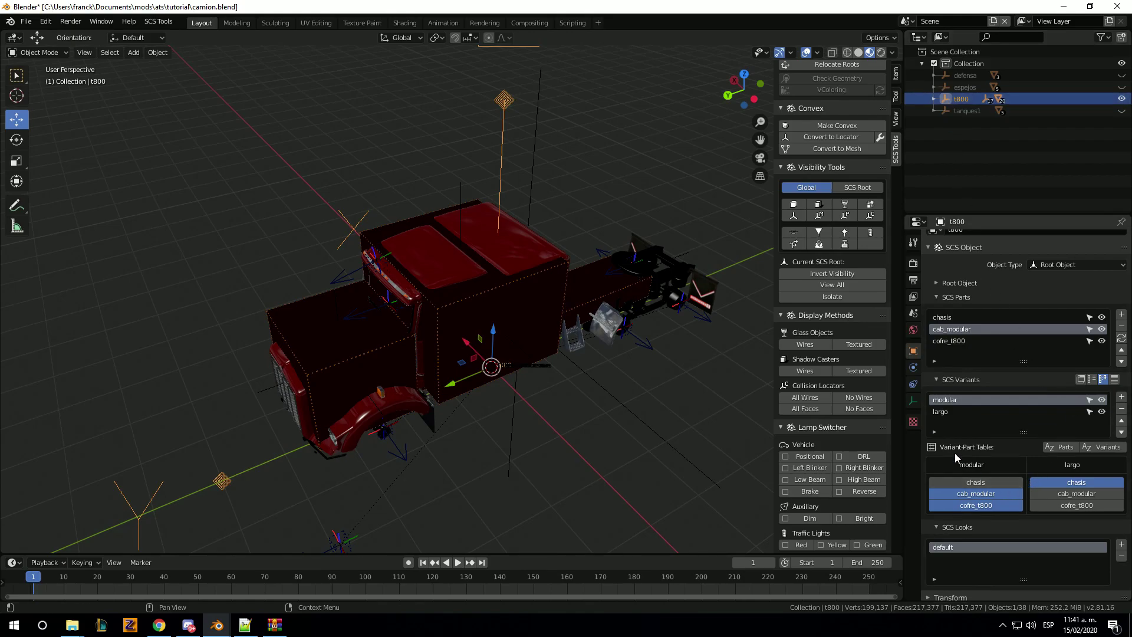
left_click(913, 313)
left_click(1016, 371)
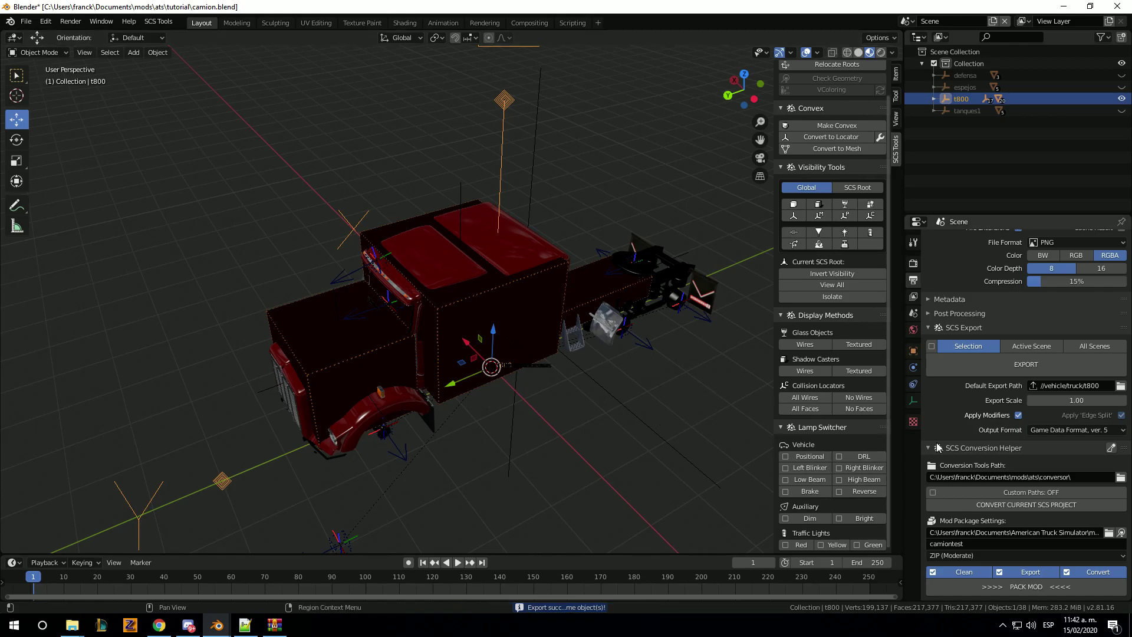
Pack the converted T800 into camiontest.zip with PACK MOD, then bring up File Explorer.
left_click(1094, 590)
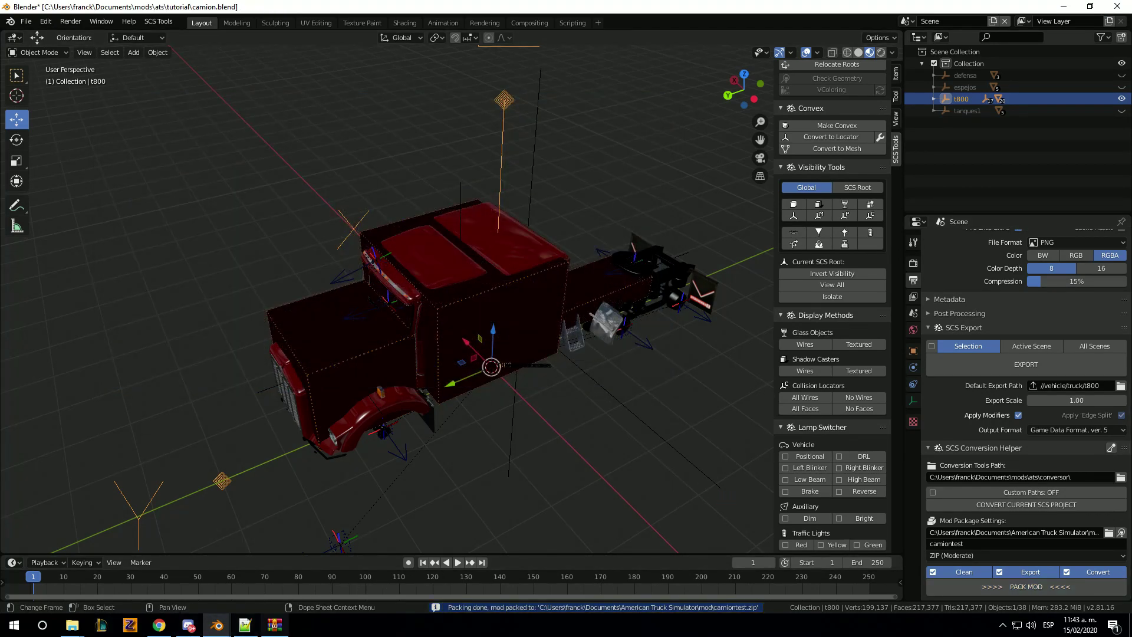
right_click(274, 624)
left_click(271, 603)
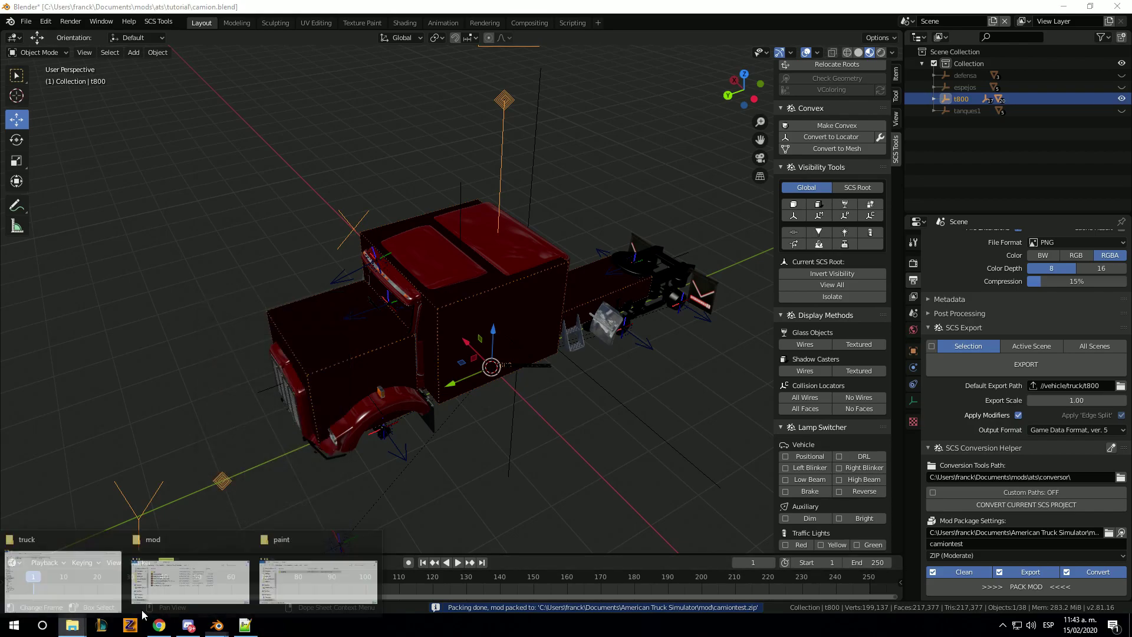
Open camiontest.zip in WinRAR and delete the def\climate folder from the archive.
left_click(189, 584)
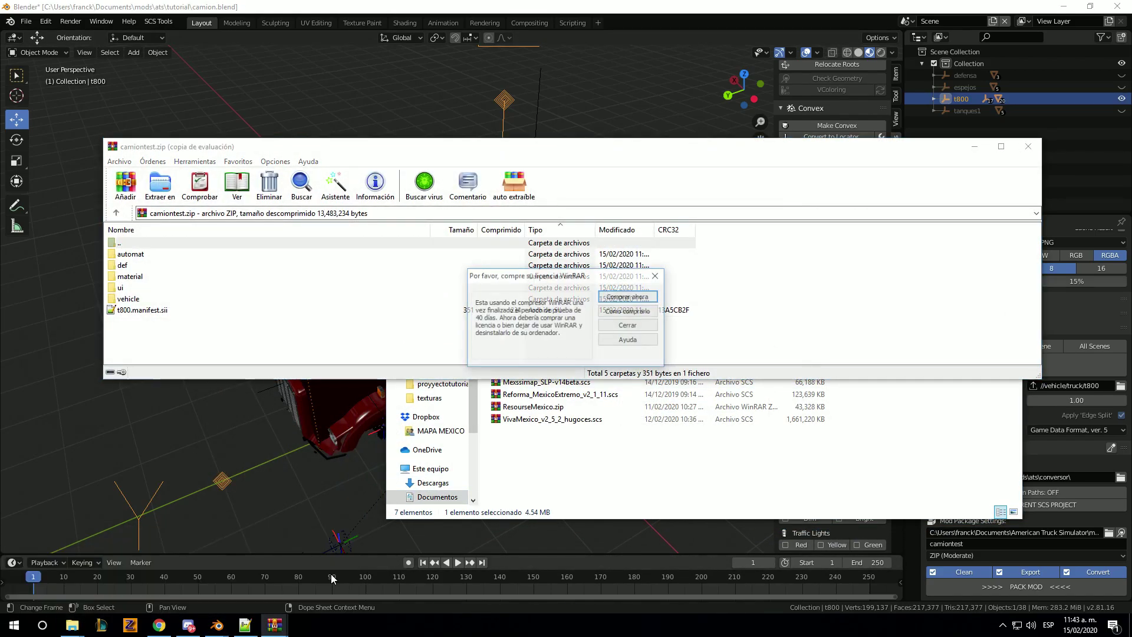
left_click(645, 326)
left_click(144, 267)
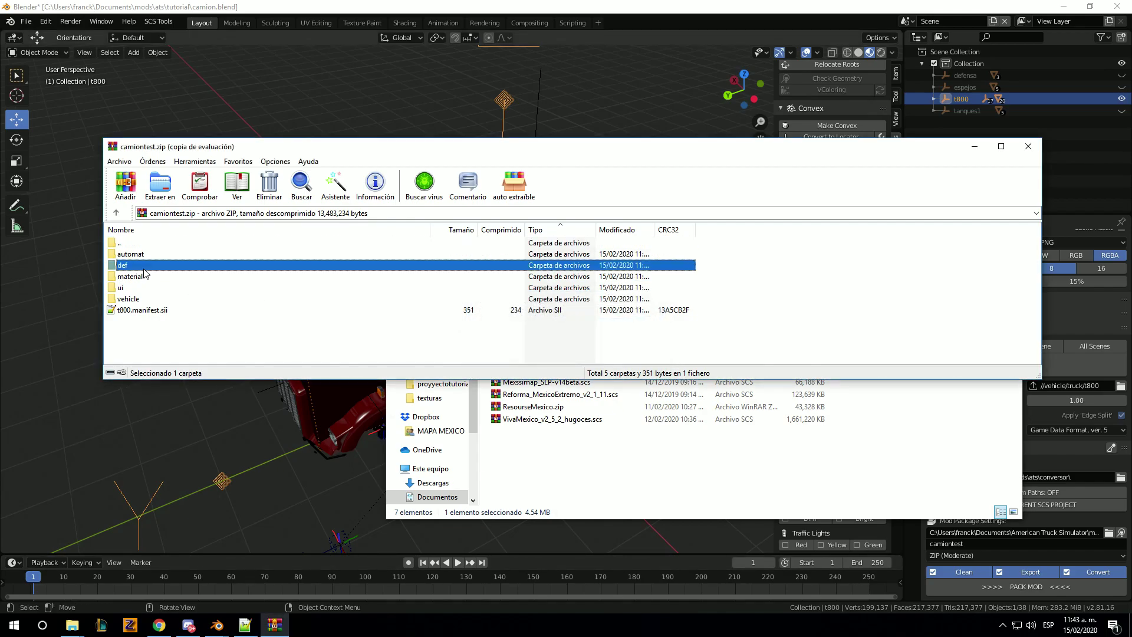
double_click(144, 268)
left_click(138, 255)
key("Delete")
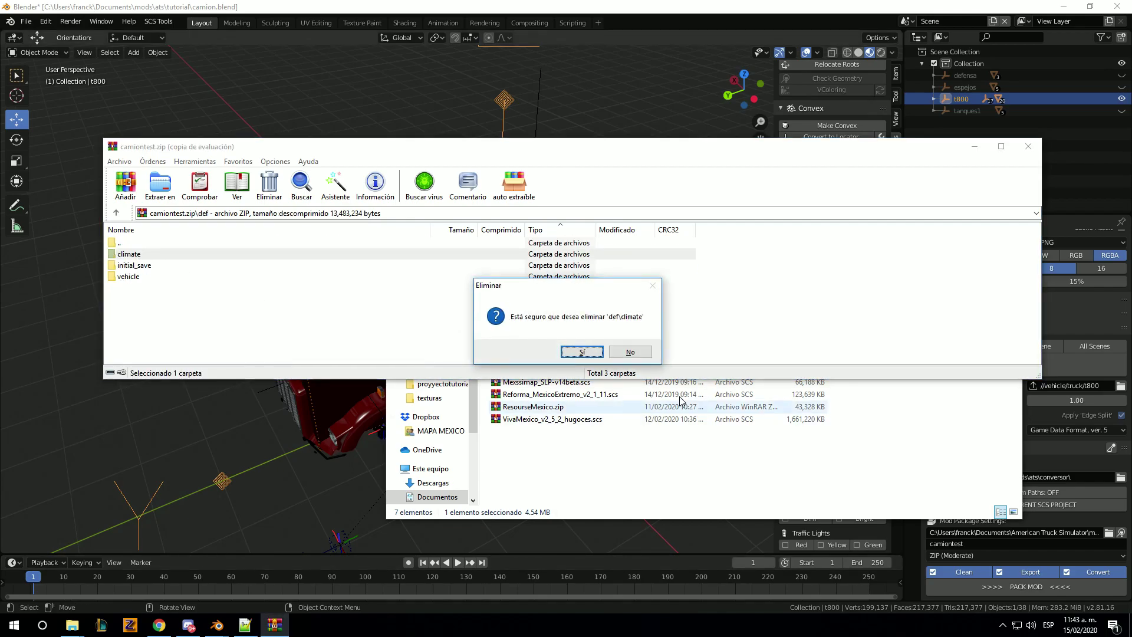
left_click(582, 352)
Add the upgrade paint folder into vehicle\truck with 'No comprimir', then show the desktop.
double_click(145, 245)
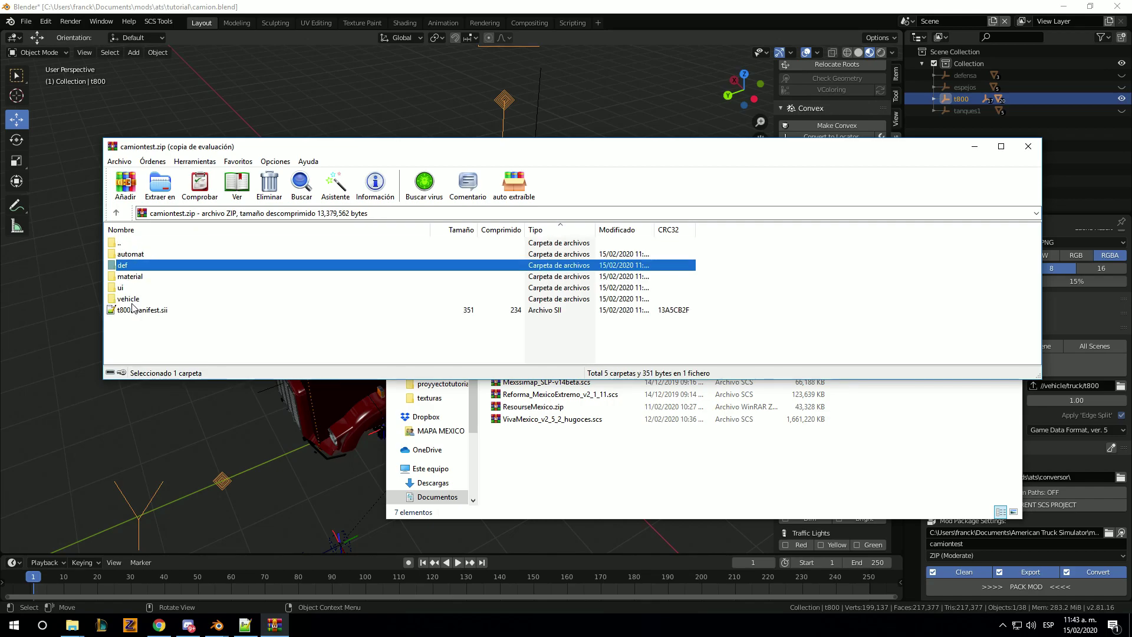
double_click(131, 299)
double_click(126, 253)
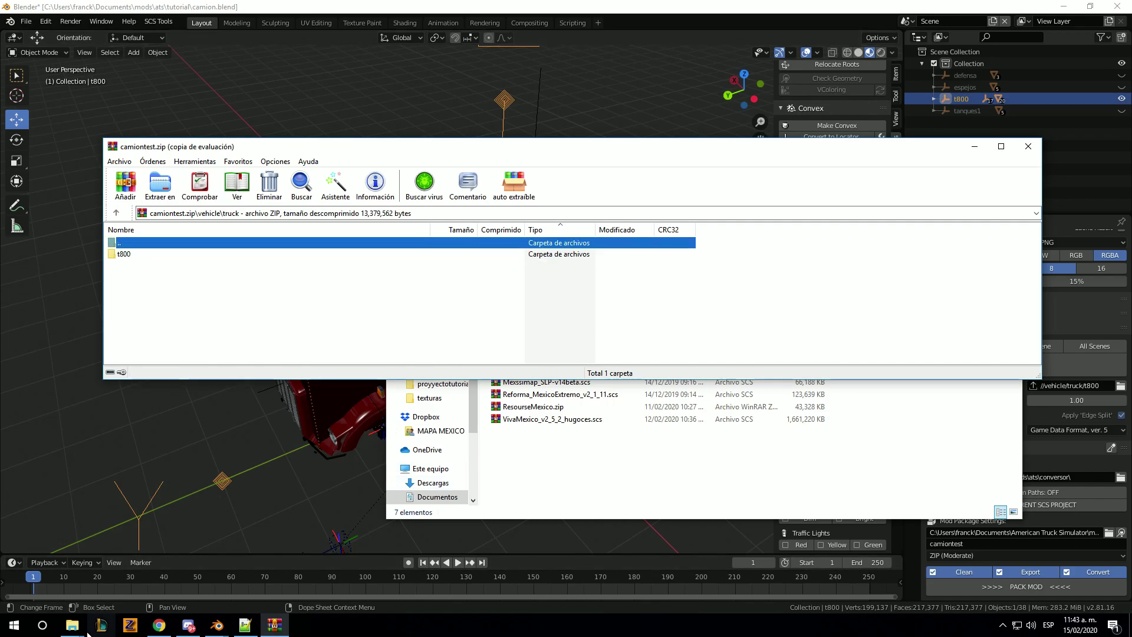
left_click(194, 569)
left_click_drag(531, 361, 224, 319)
left_click(489, 287)
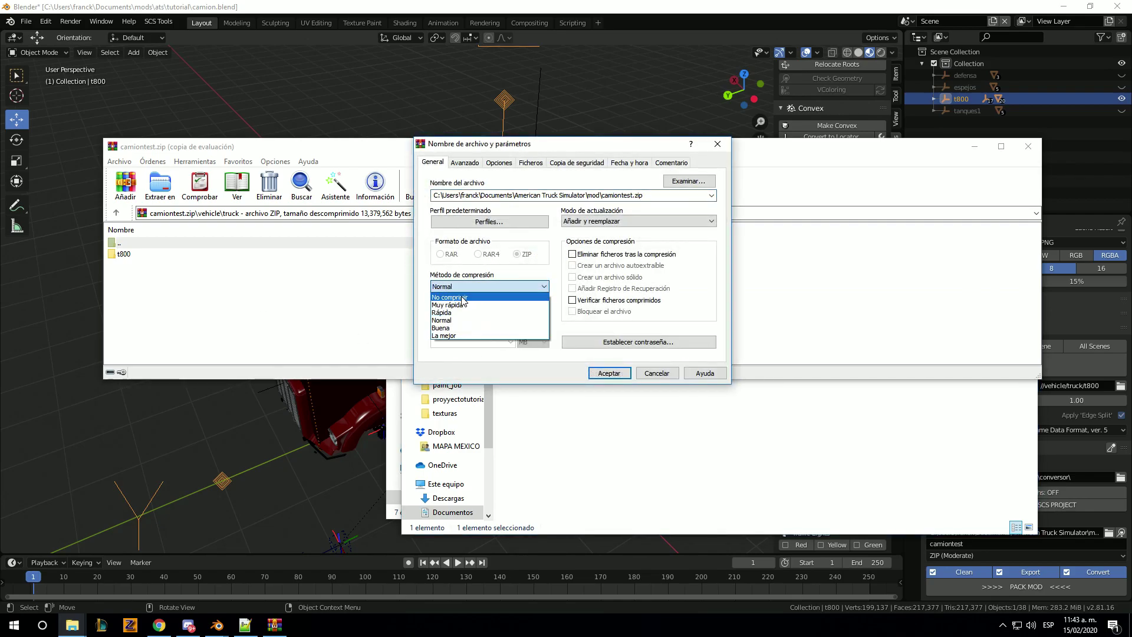
left_click(601, 373)
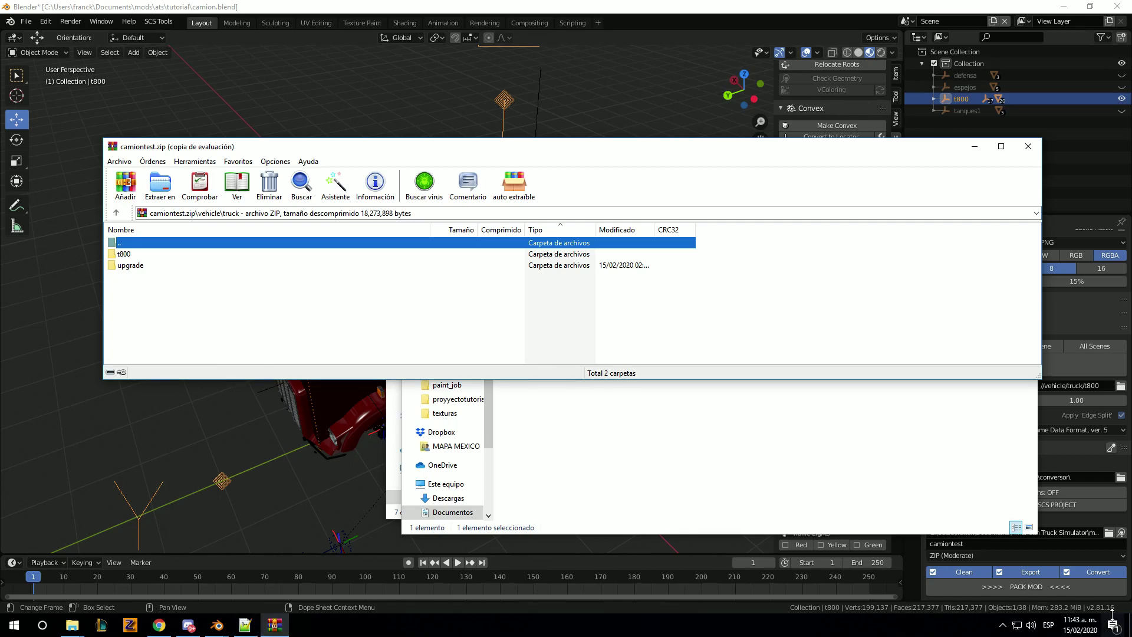
left_click(1128, 623)
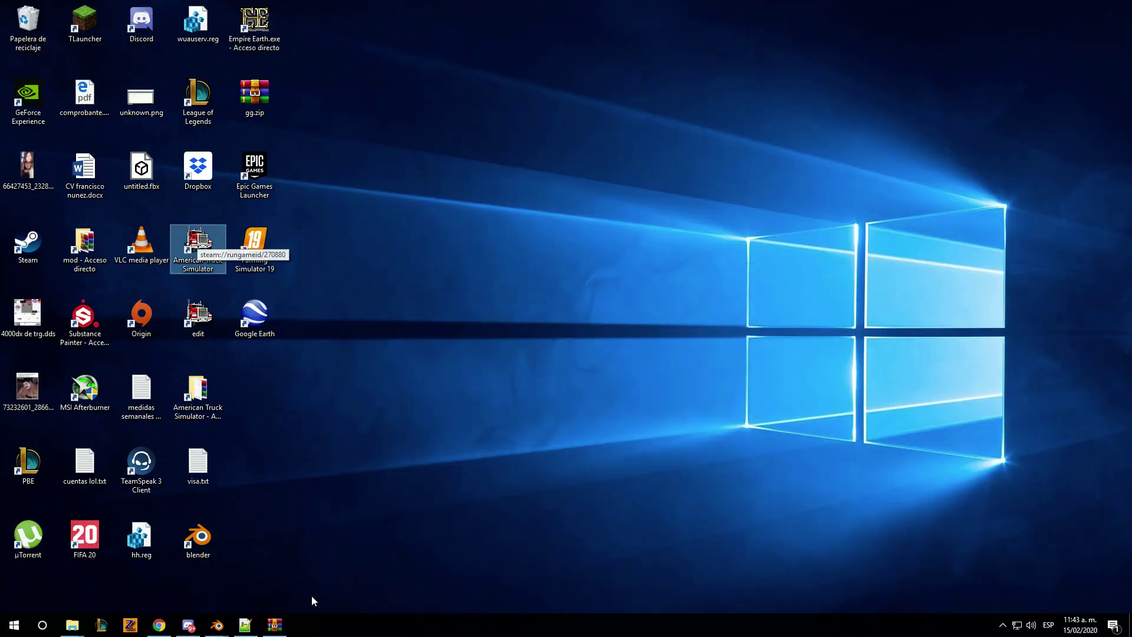
Launch American Truck Simulator, load the driver profile, and start driving the modded T800.
left_click(170, 591)
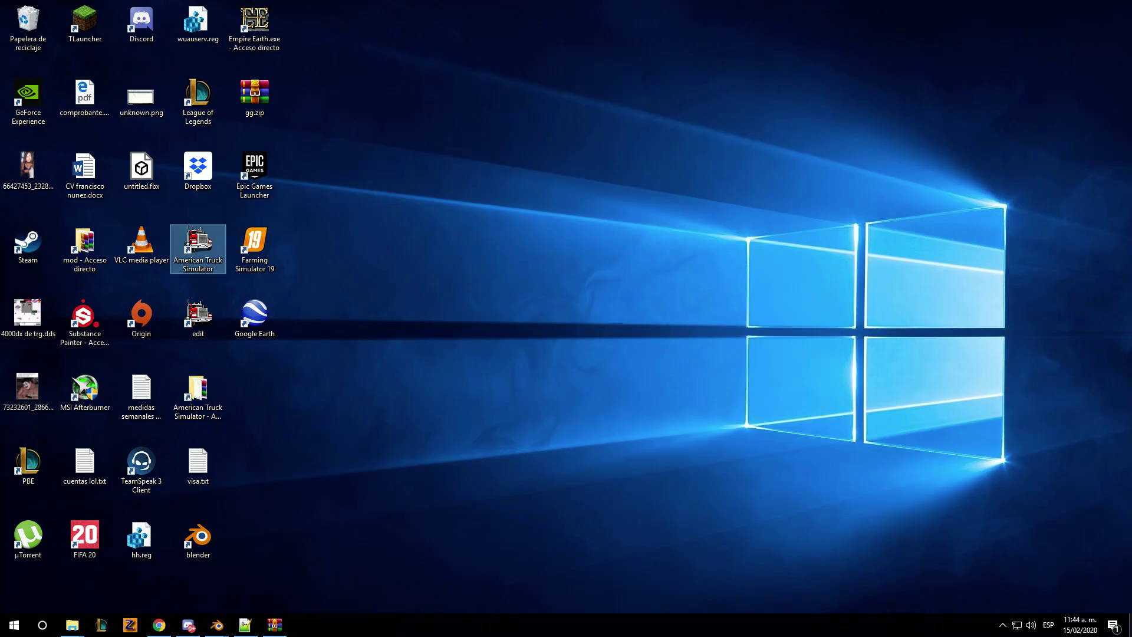
double_click(216, 260)
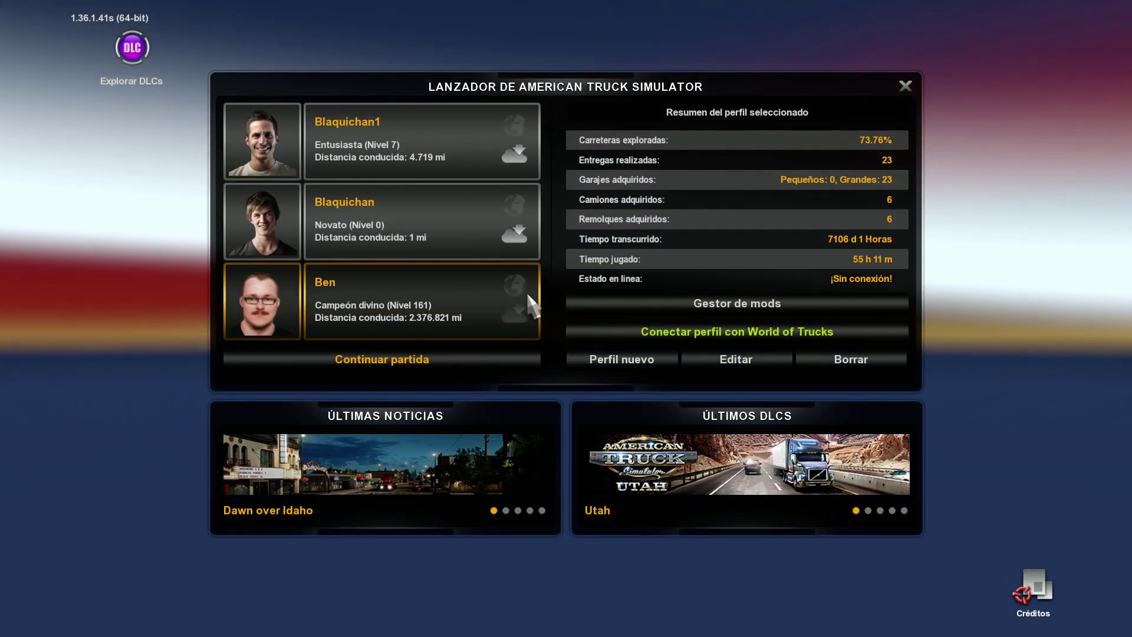
double_click(492, 310)
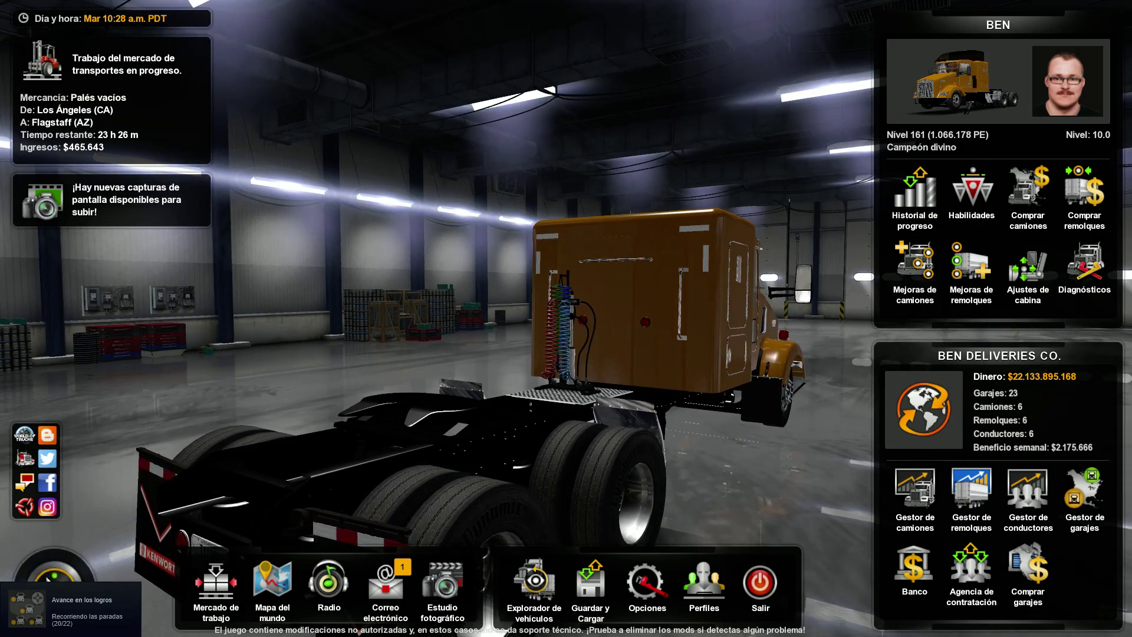
left_click(47, 579)
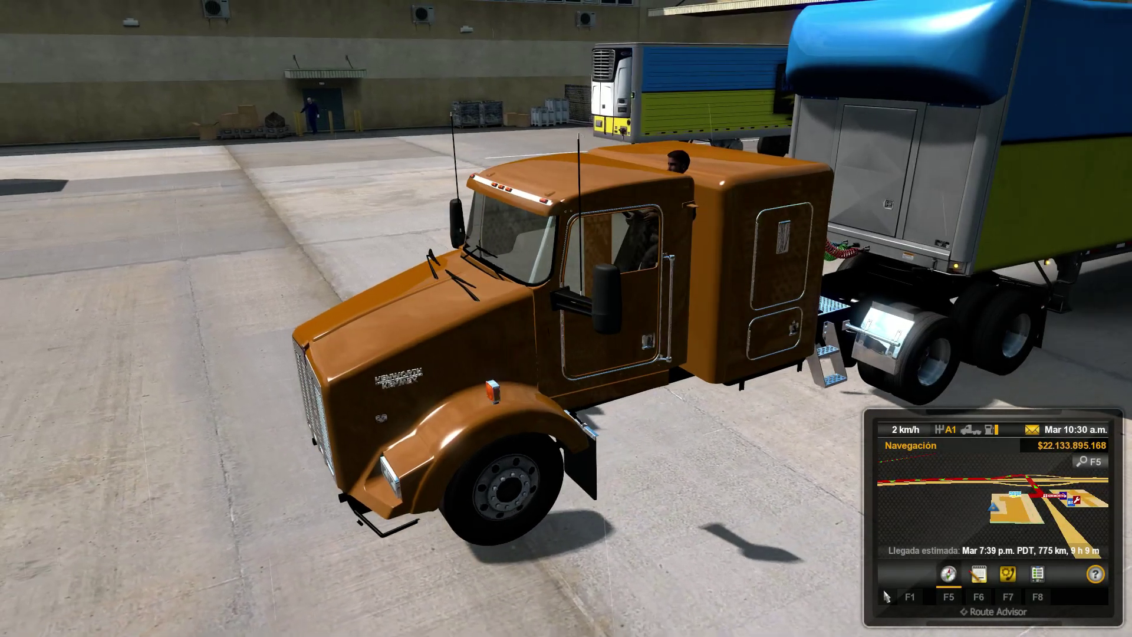
Detach the trailer, drive the T800 forward, and switch to the in-cab camera view.
key("t")
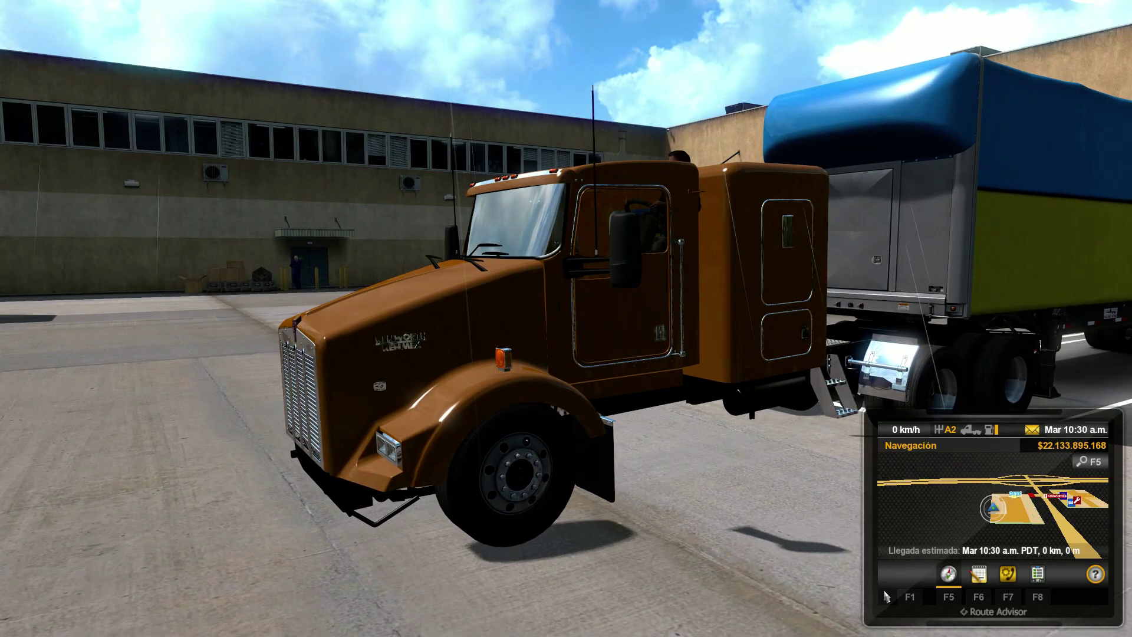
key("w")
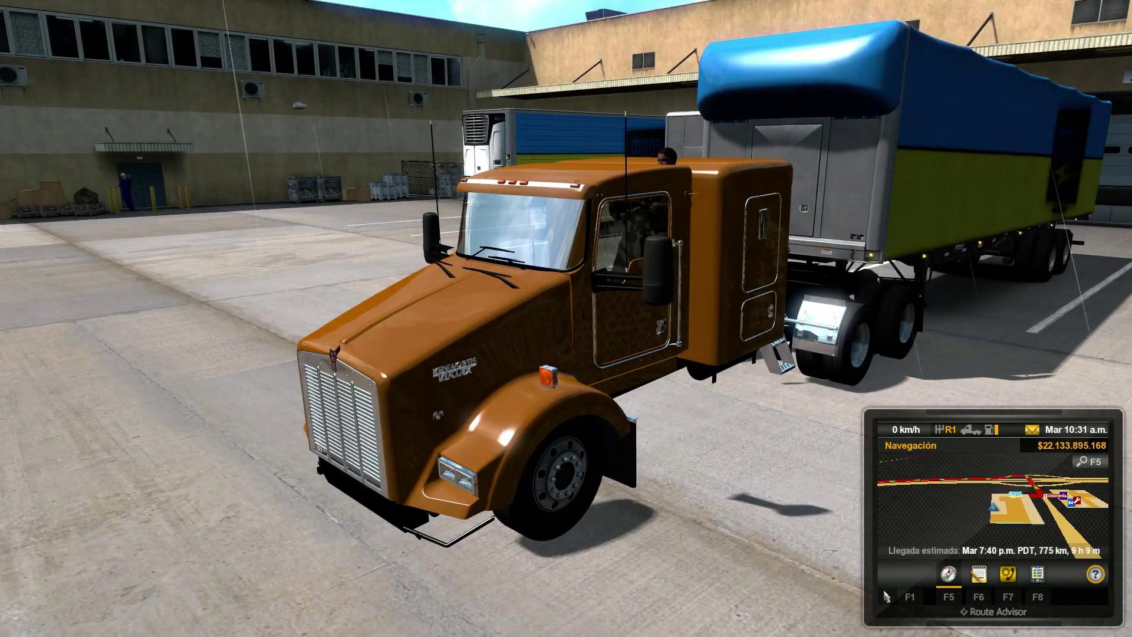
key("w")
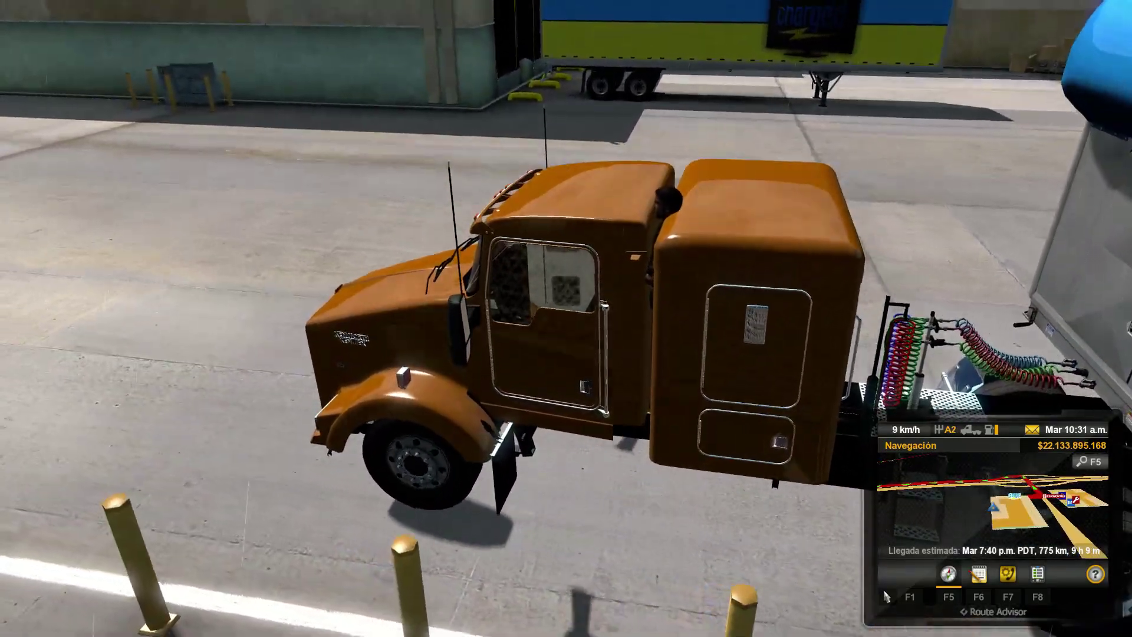
key("1")
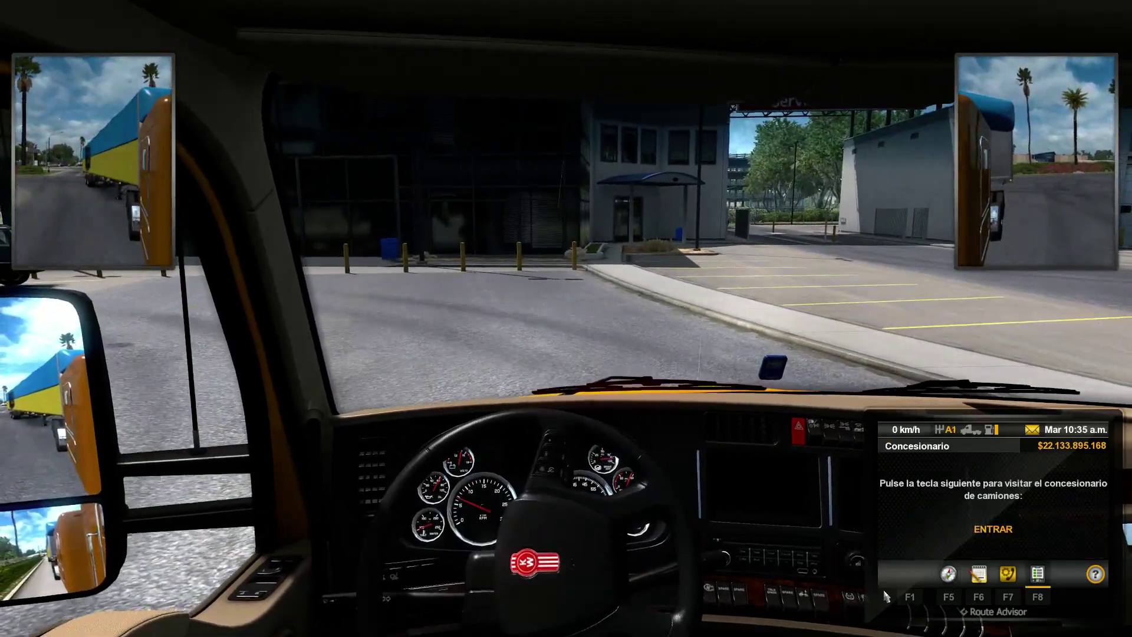
Enter the Kenworth dealership, browse to the T800 modular, and orbit around its sides and rear.
key("Return")
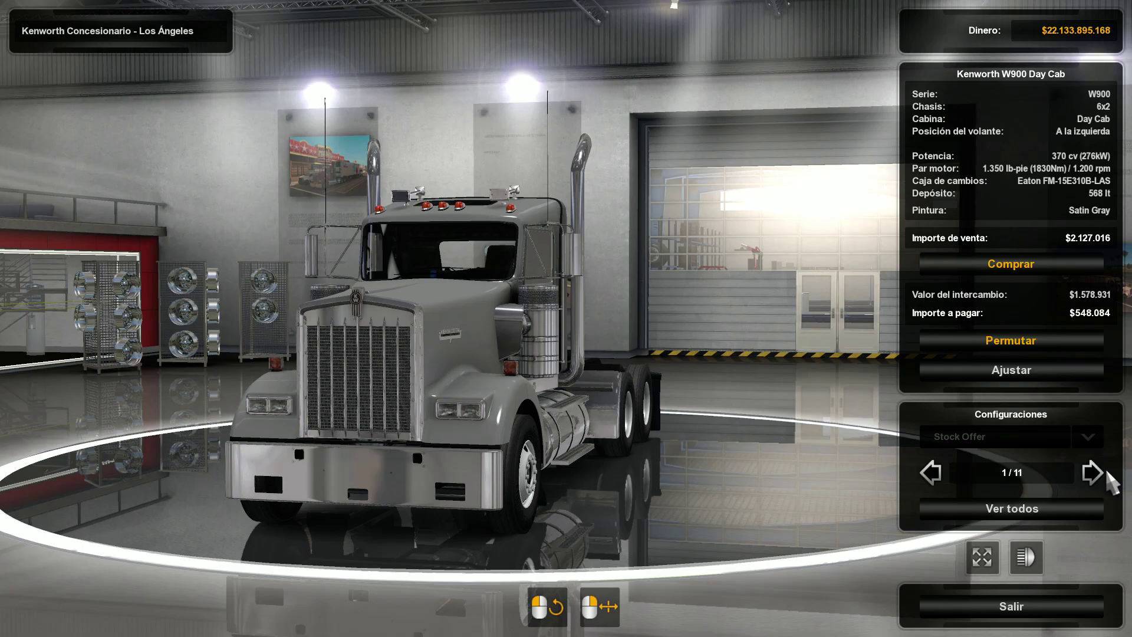
left_click(1095, 482)
left_click(1095, 482)
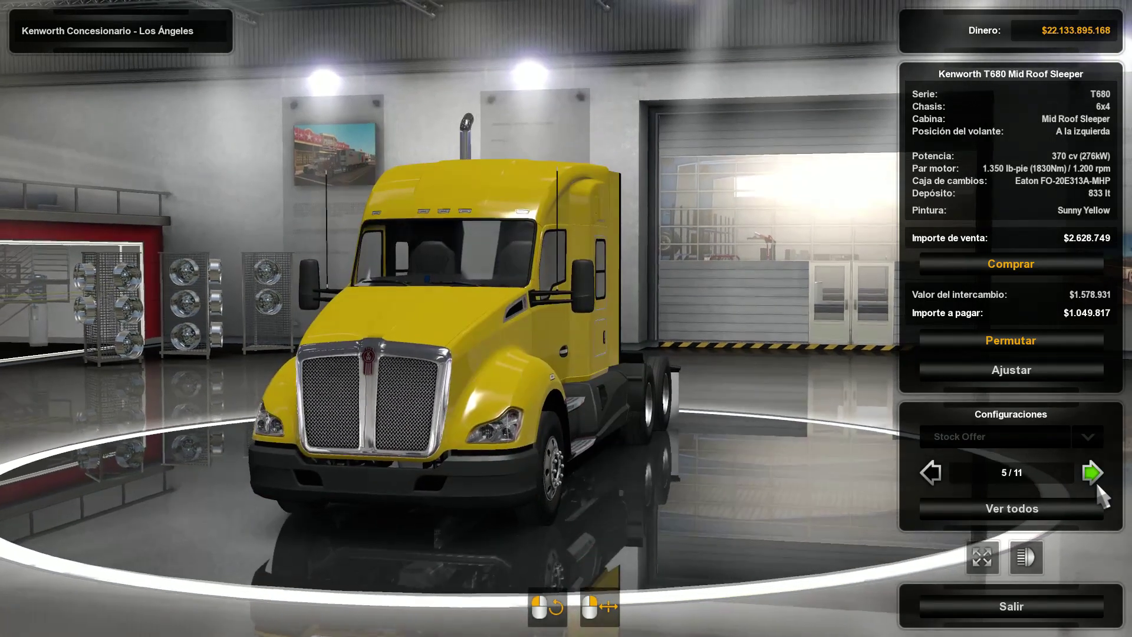
left_click_drag(687, 336, 918, 195)
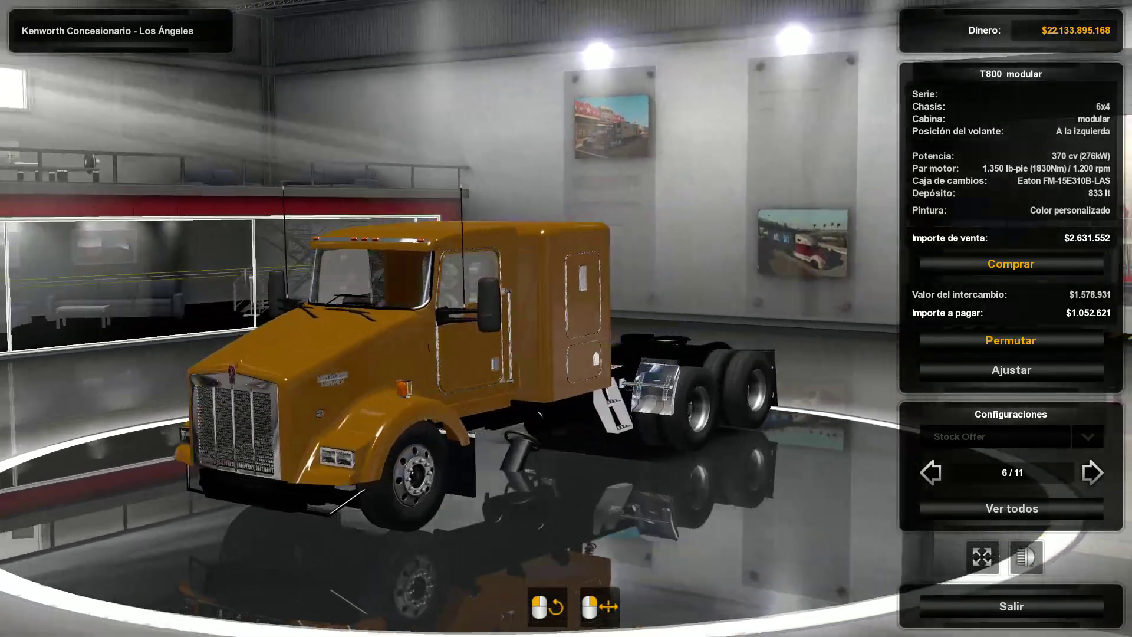
mouse_move(687, 289)
left_mouse_down()
mouse_move(52, 508)
mouse_move(1076, 324)
left_mouse_up()
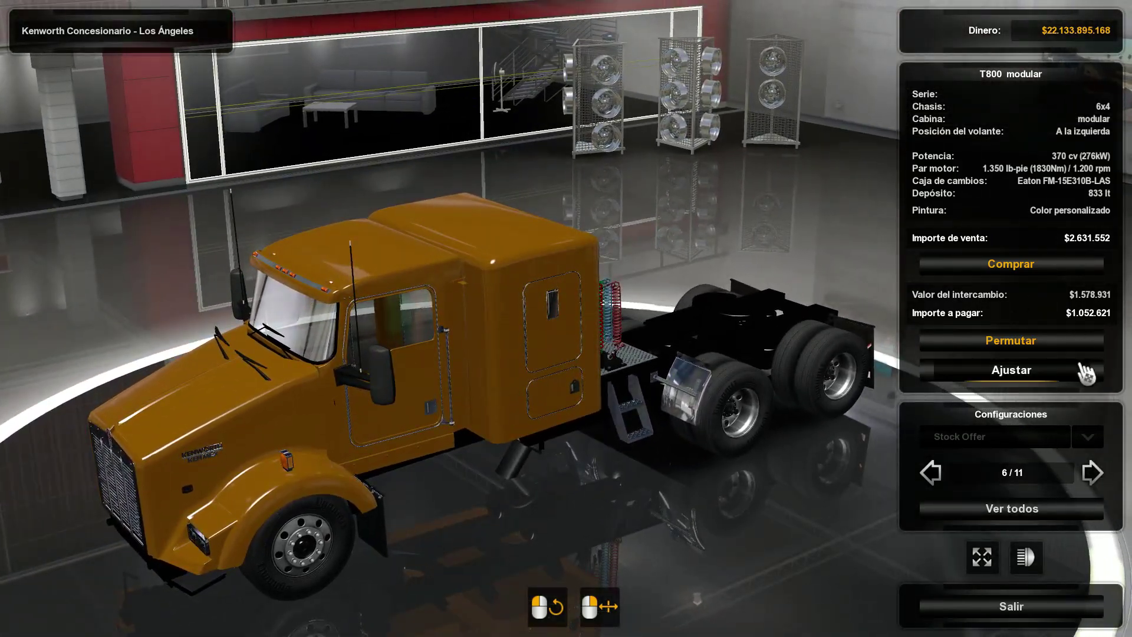
In T800 customisation, view the cabin, transmission and interior categories, ending on paint.
left_click(1085, 370)
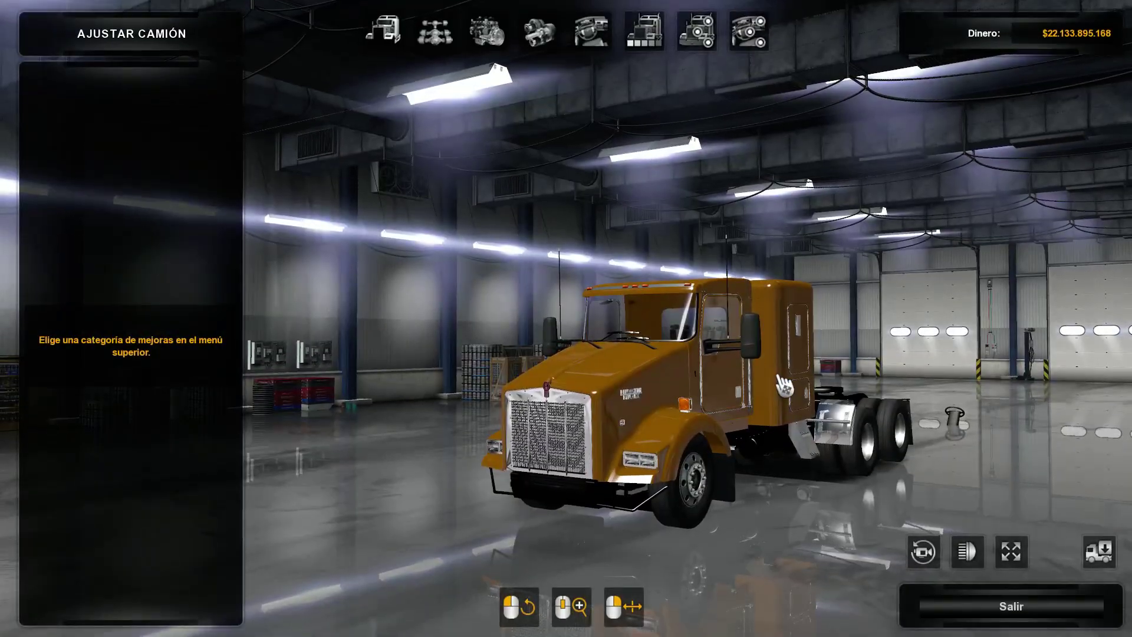
left_click_drag(784, 386, 131, 253)
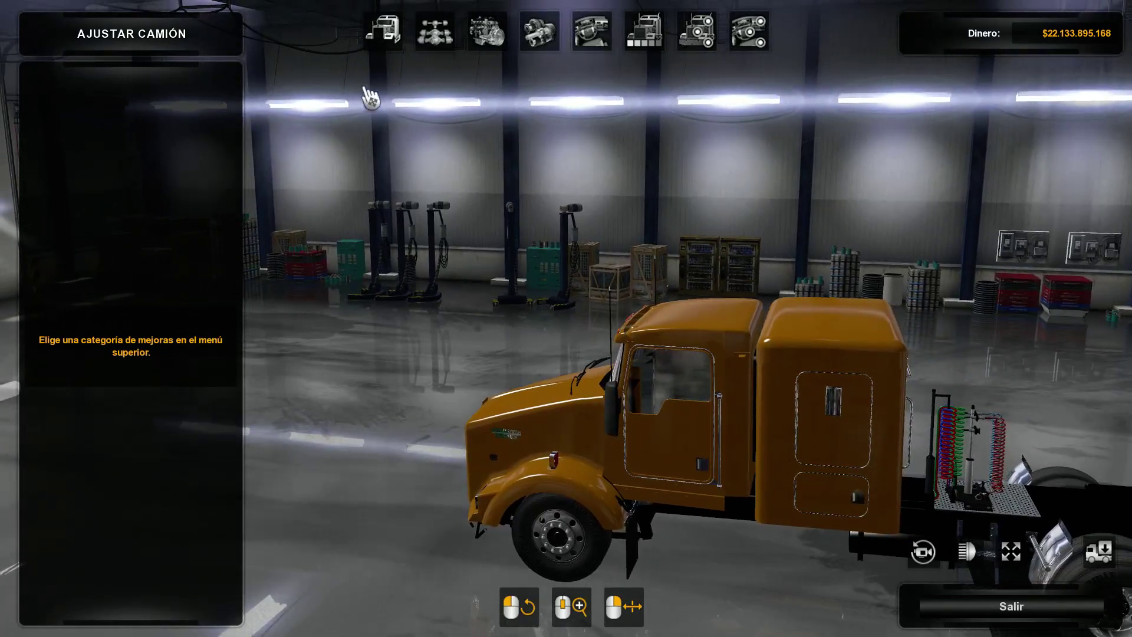
left_click(381, 43)
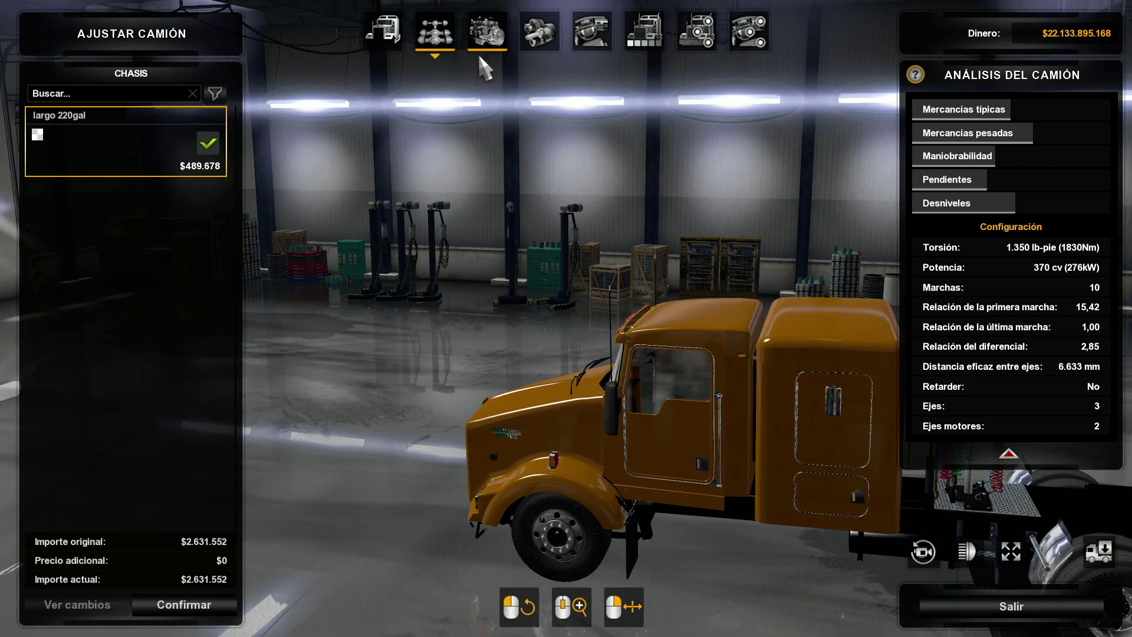
left_click(554, 29)
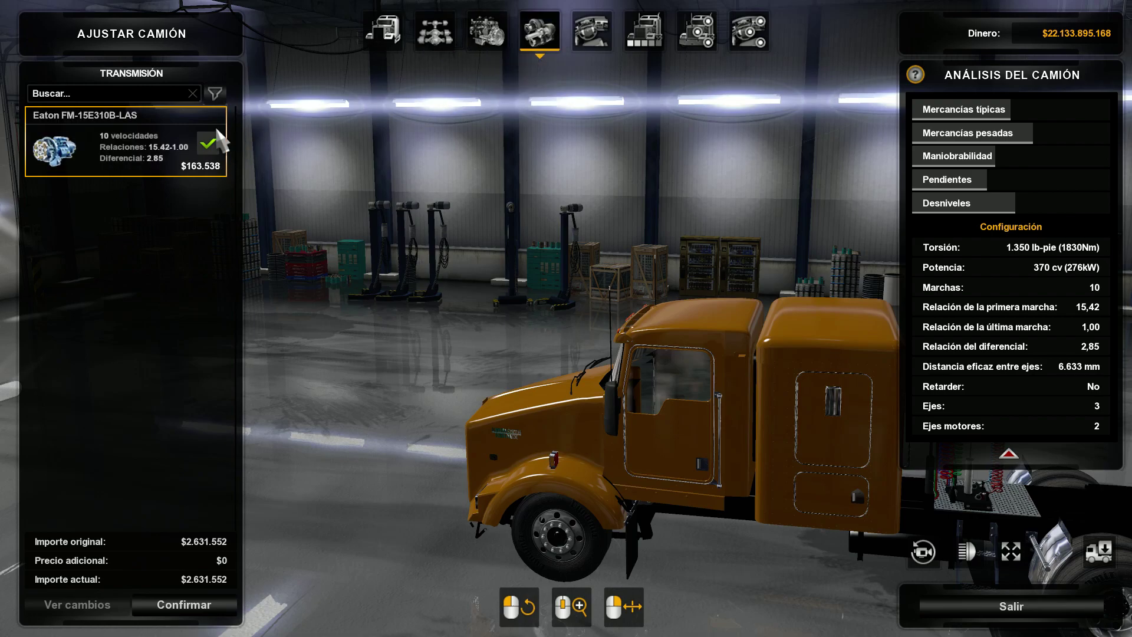
left_click(613, 38)
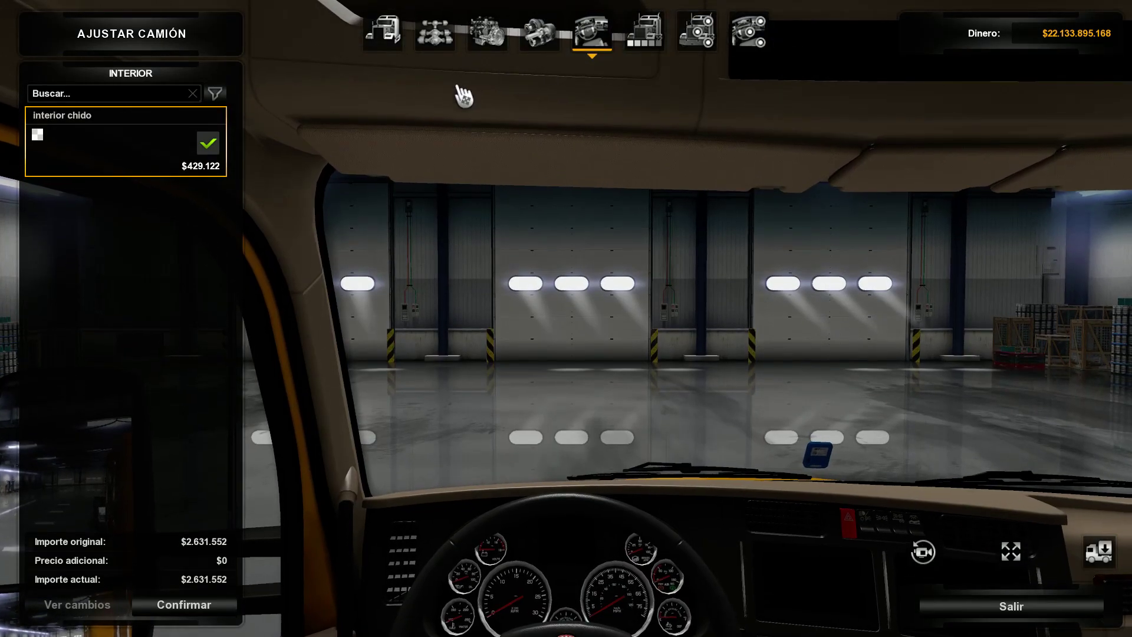
left_click(659, 35)
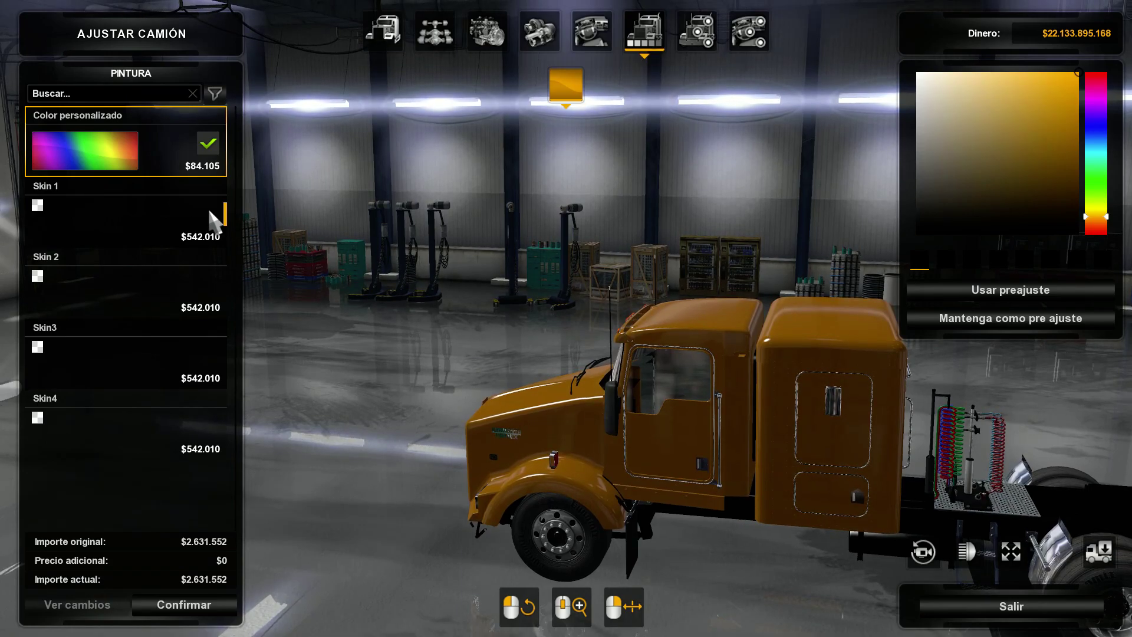
Preview the custom colour and Skin 1, Skin 2, Skin3 and the orange ALA Skin4 on the truck.
left_click(126, 189)
left_click(126, 162)
left_click(137, 218)
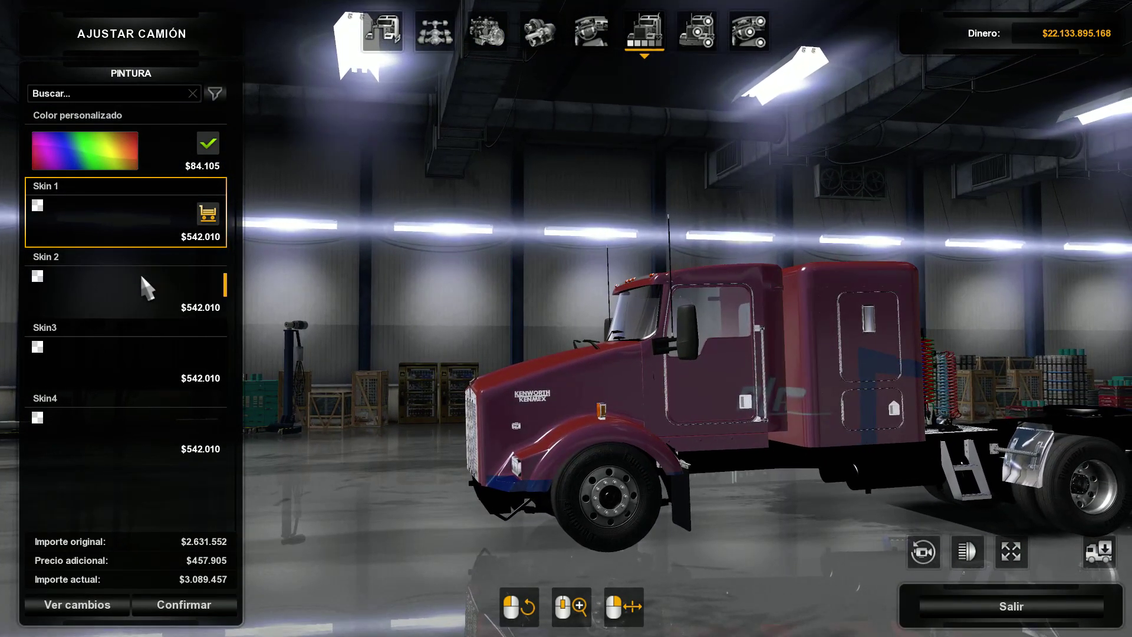
left_click(140, 271)
left_click(166, 357)
left_click(145, 423)
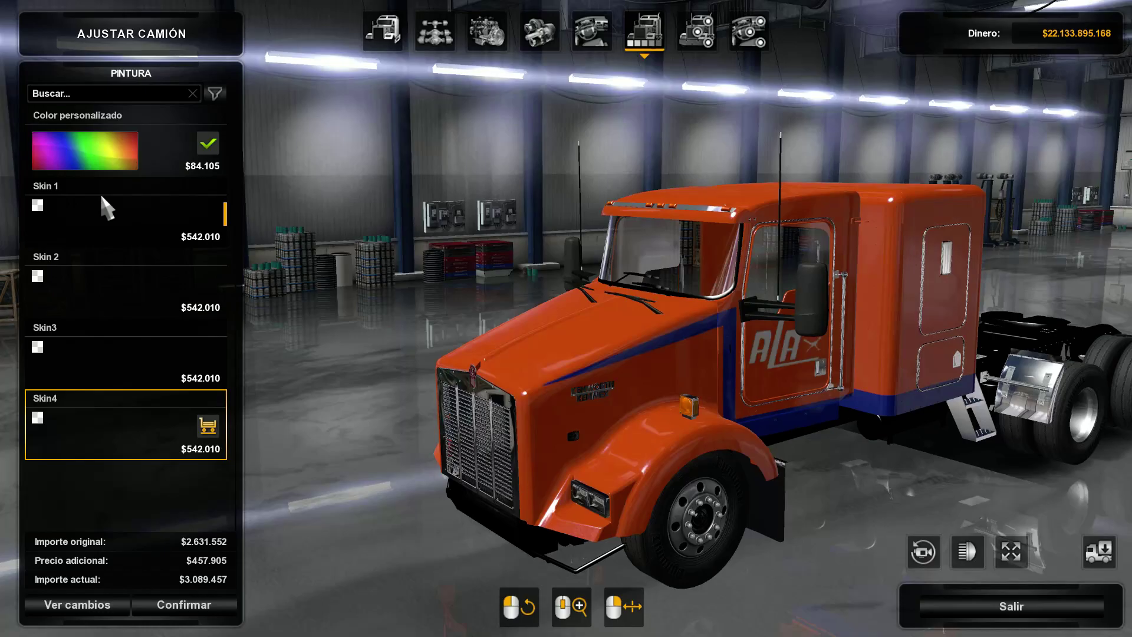
Cycle through Skin 1 to Skin4 again, ending on the white and red Skin 2.
left_click(106, 203)
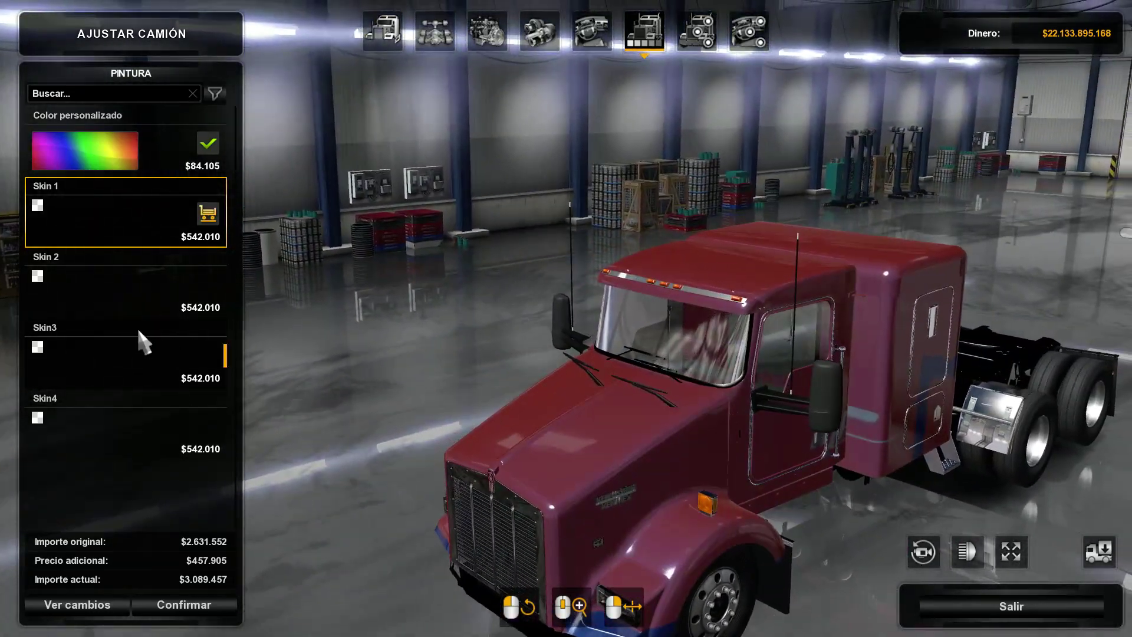
left_click(126, 314)
left_click(146, 361)
left_click(139, 402)
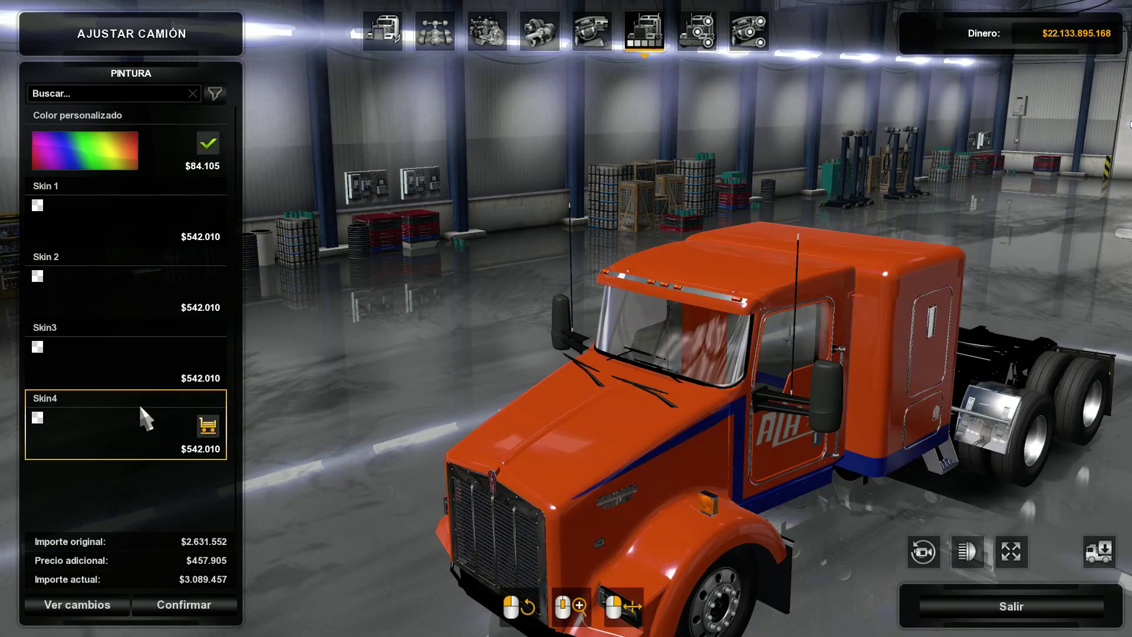
left_click(157, 264)
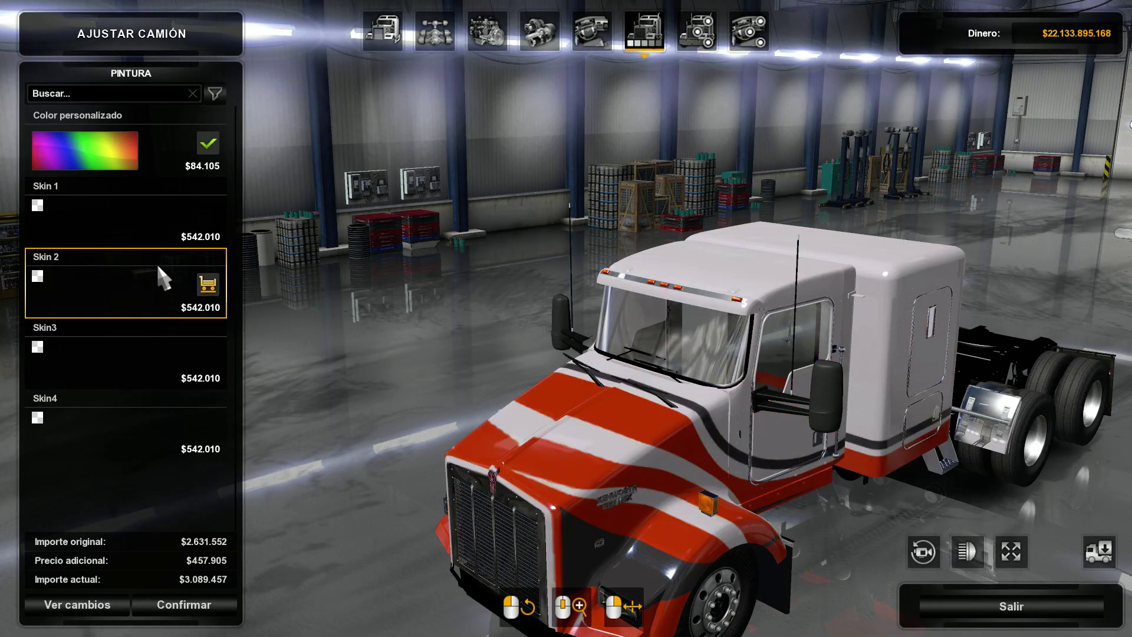
Switch to a custom solid colour and try several hues, ending on blue.
left_click(112, 175)
left_click(1095, 139)
left_click(1095, 177)
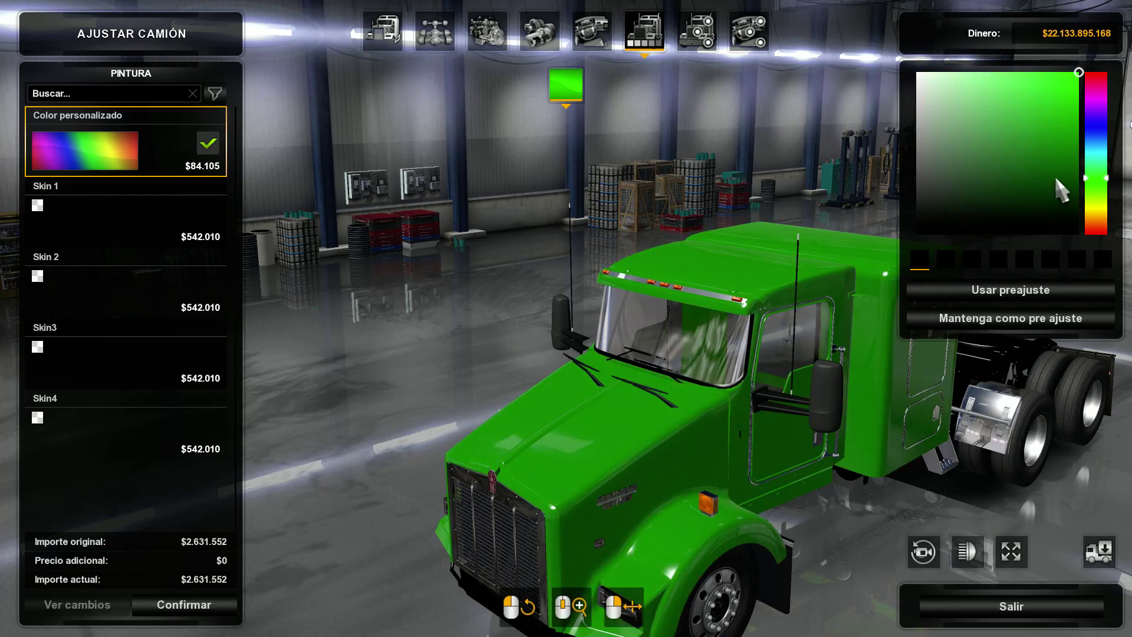
left_click(1096, 136)
Browse the mirror and steering-wheel accessory options, then leave customisation unchanged.
left_click(684, 37)
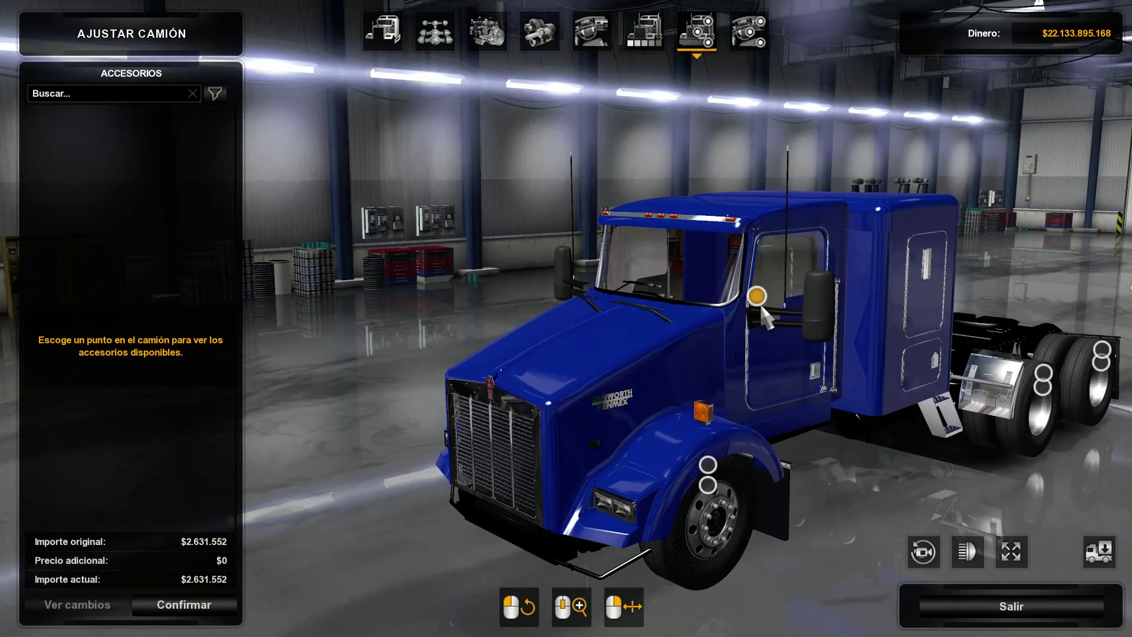
left_click(778, 284)
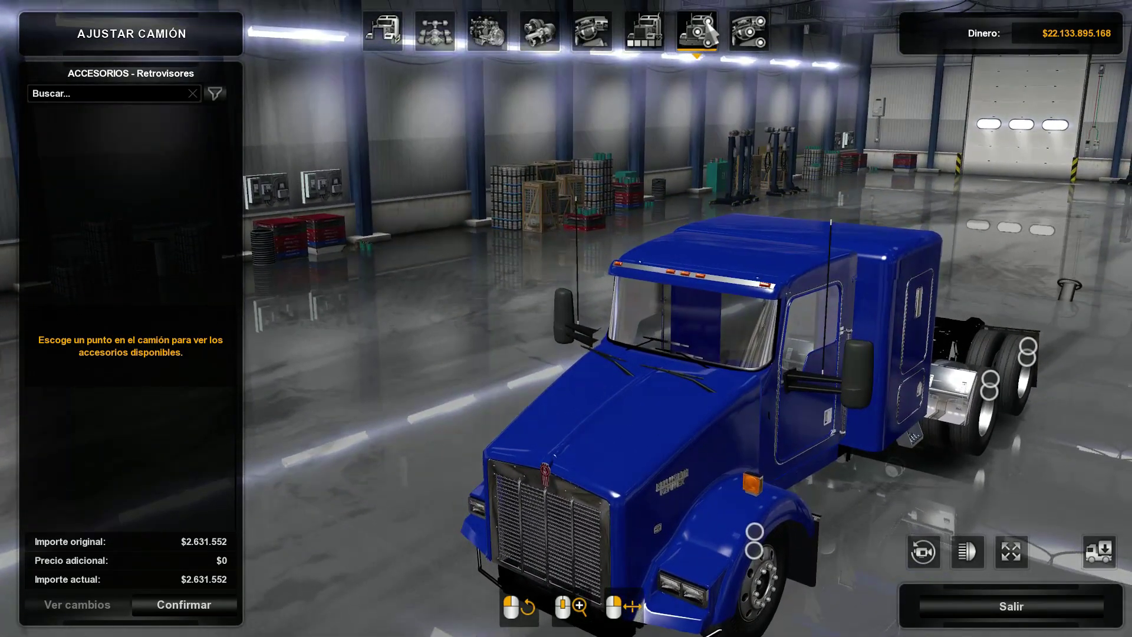
left_click(748, 30)
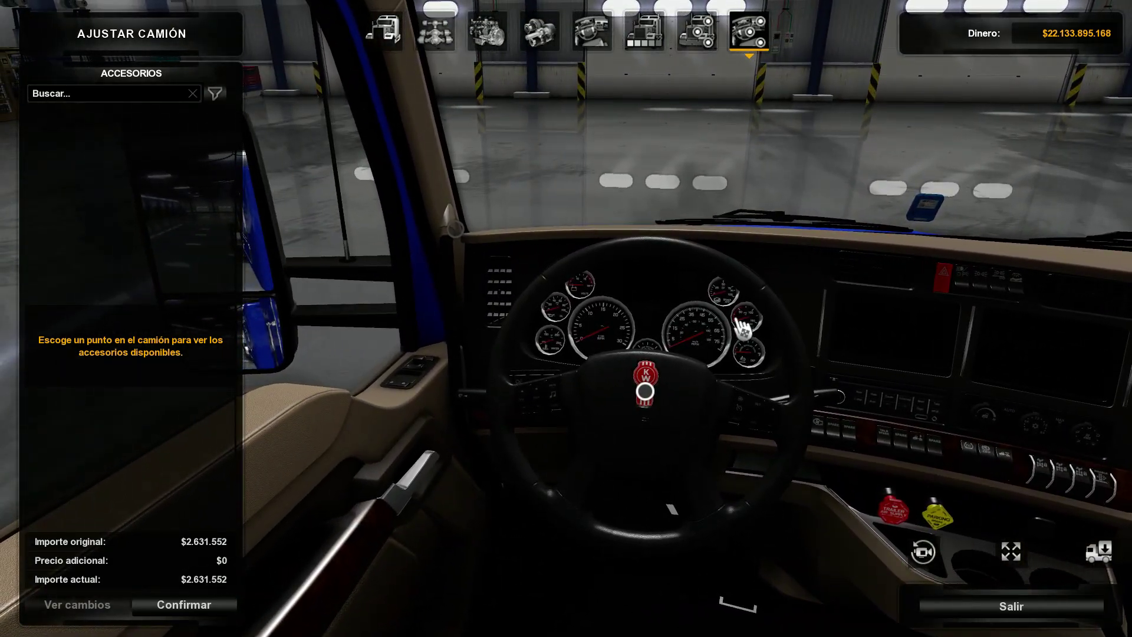
left_click(645, 391)
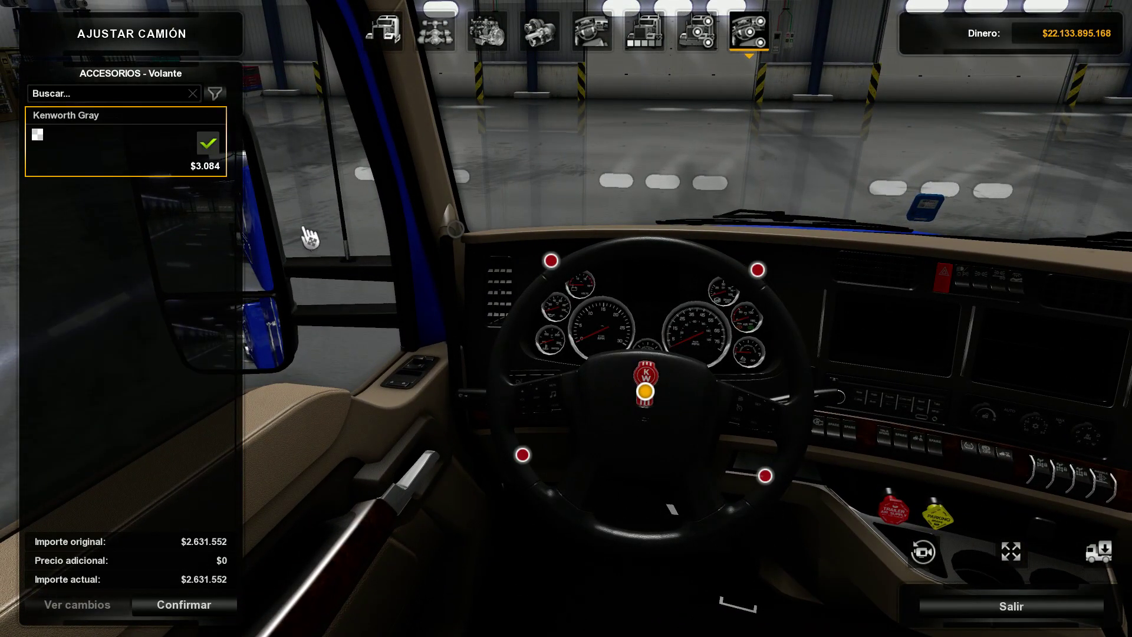
key("Escape")
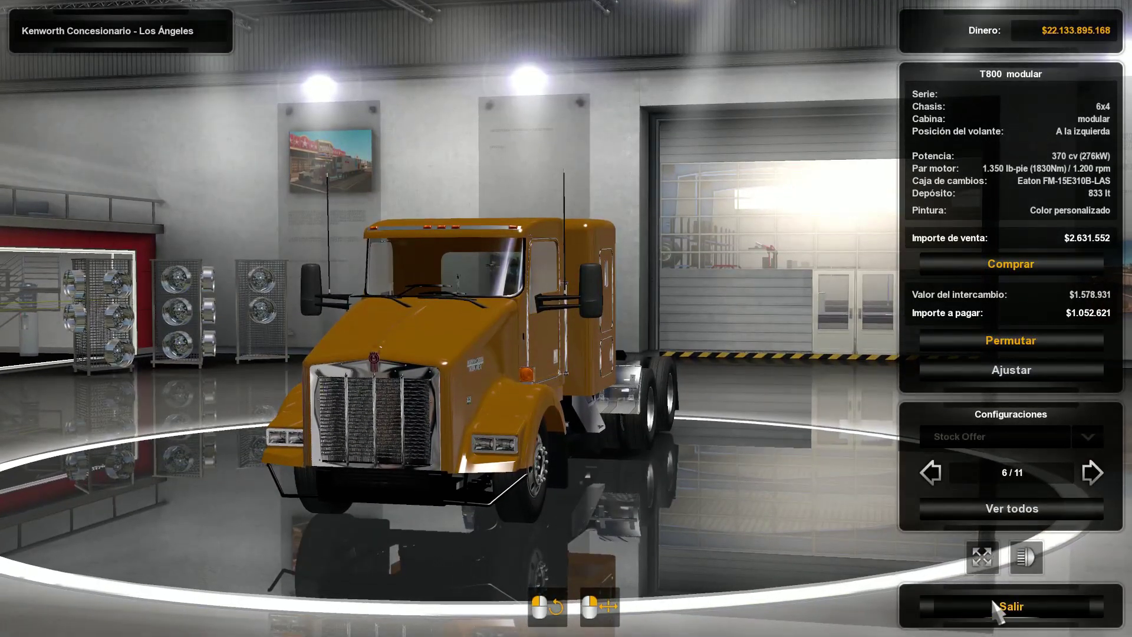
Leave the dealership and drive the T800 onto the green service marker to open truck services.
left_click(993, 603)
left_click(509, 414)
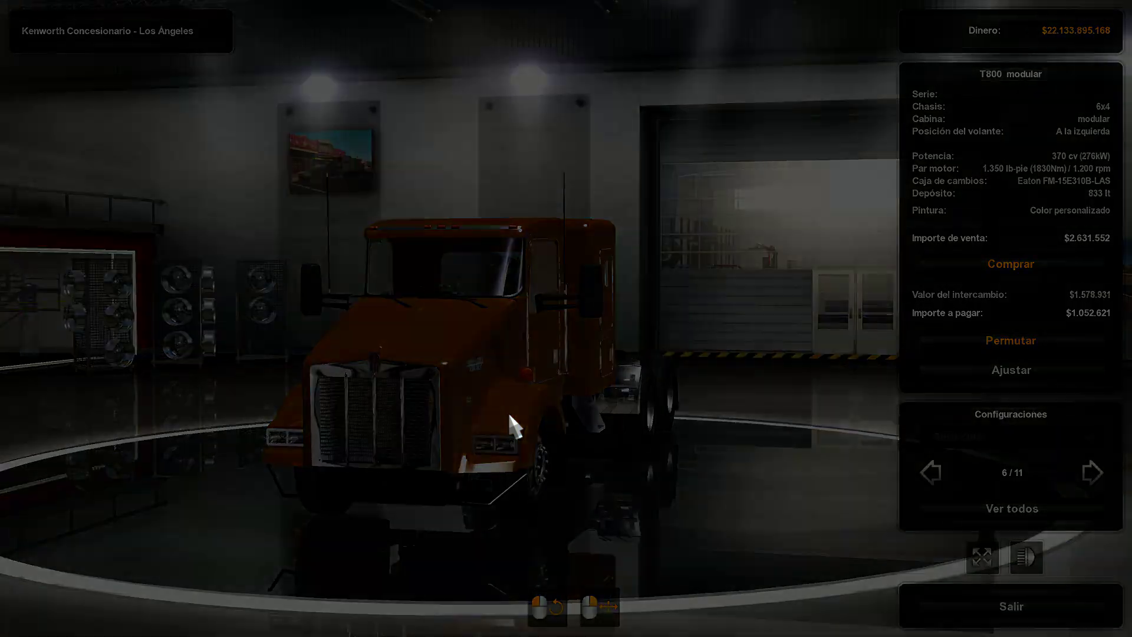
key("w")
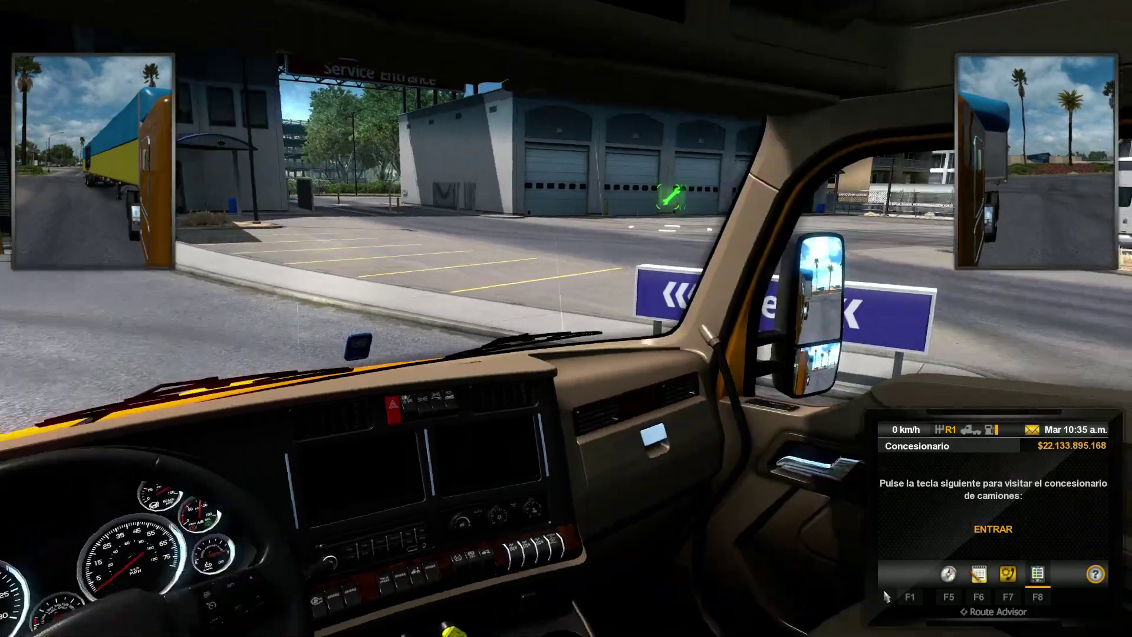
key("w")
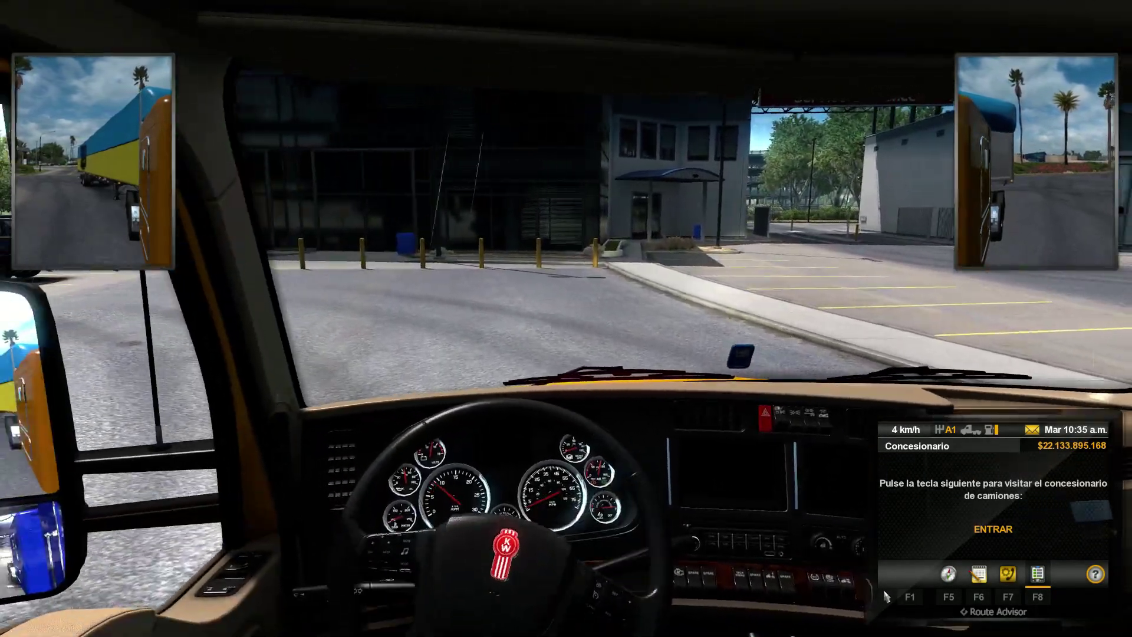
key("d")
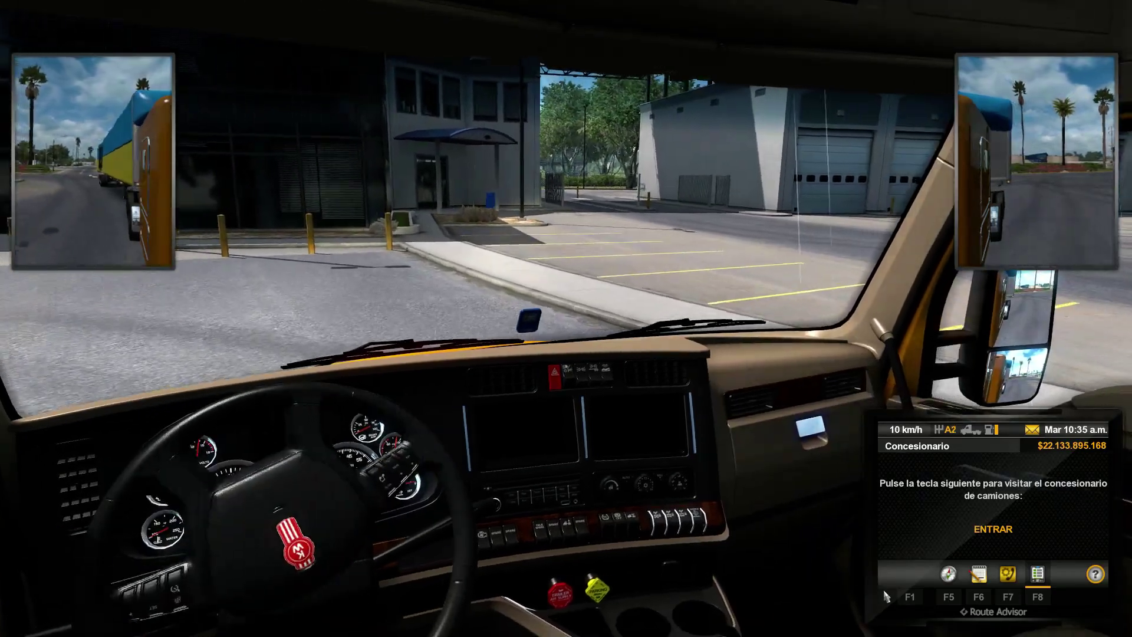
key("d")
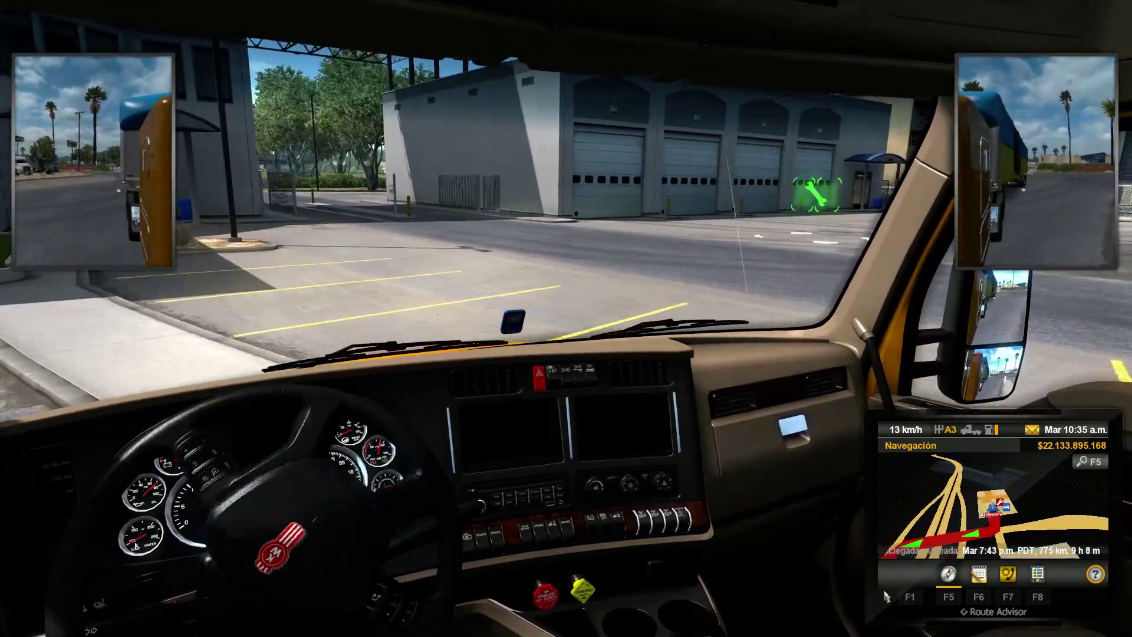
key("d")
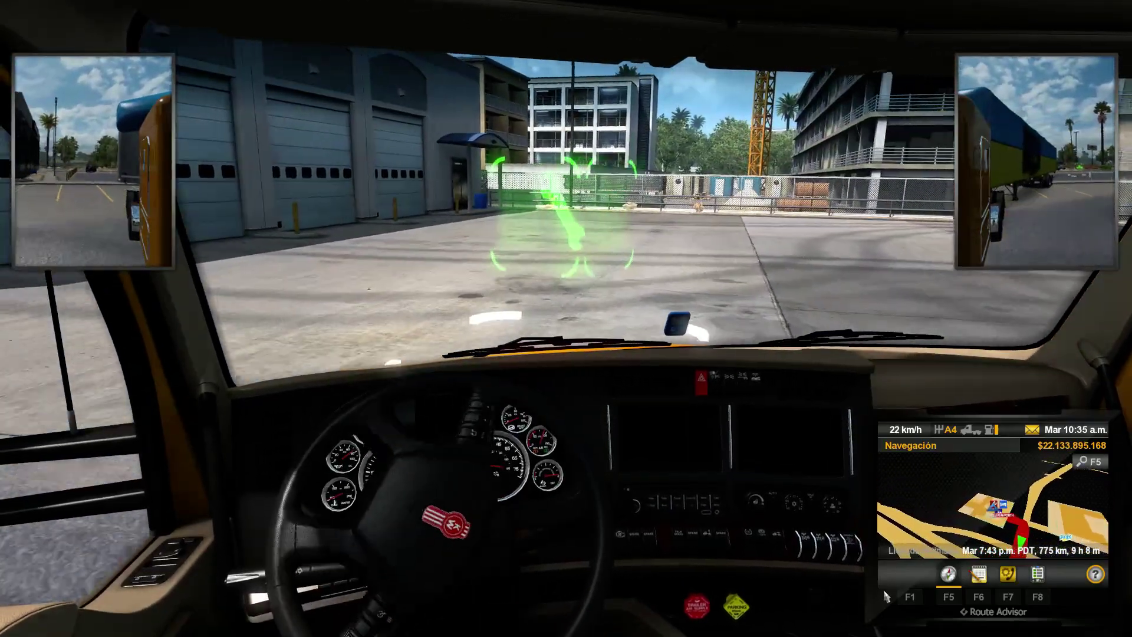
key("s")
key("Return")
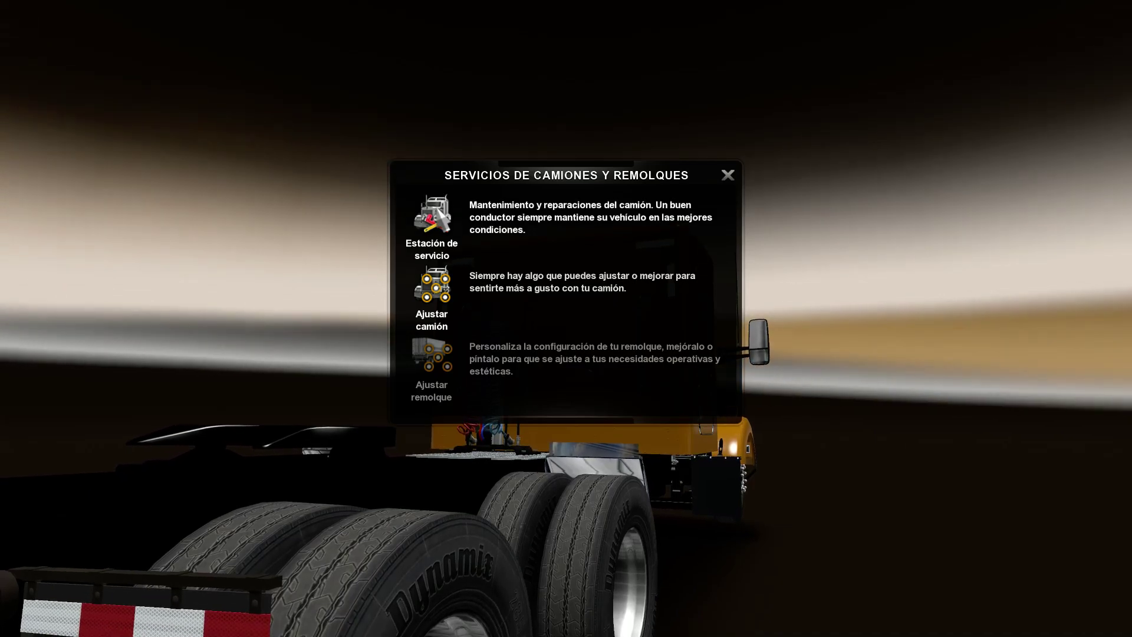
Check the repairs report, then paint the truck with the orange ALA Skin4 livery.
left_click(439, 187)
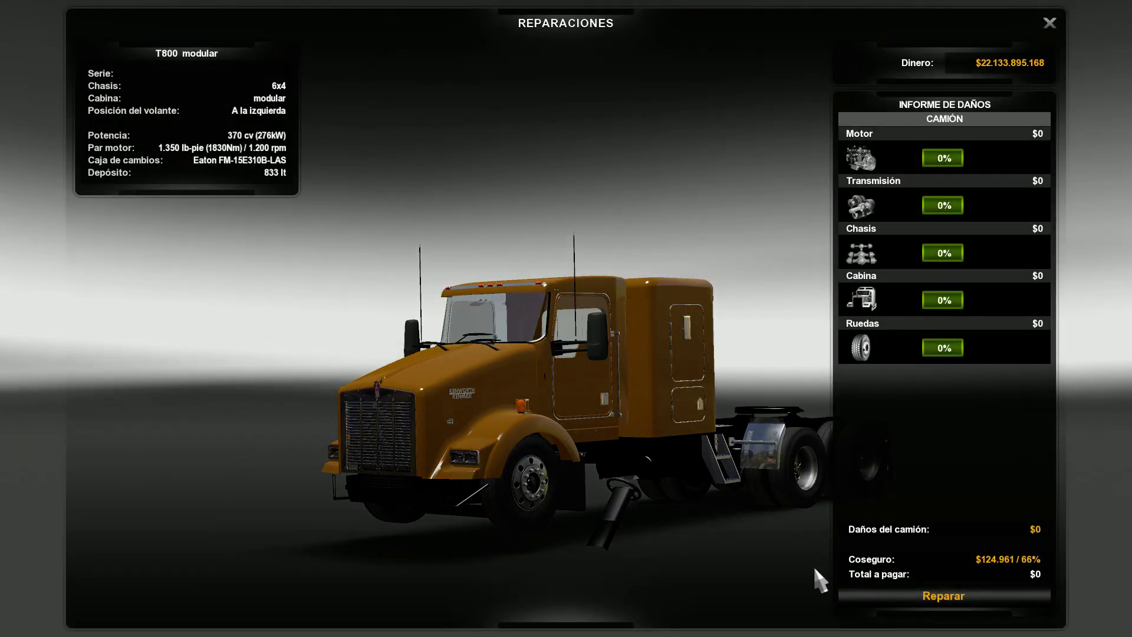
key("Escape")
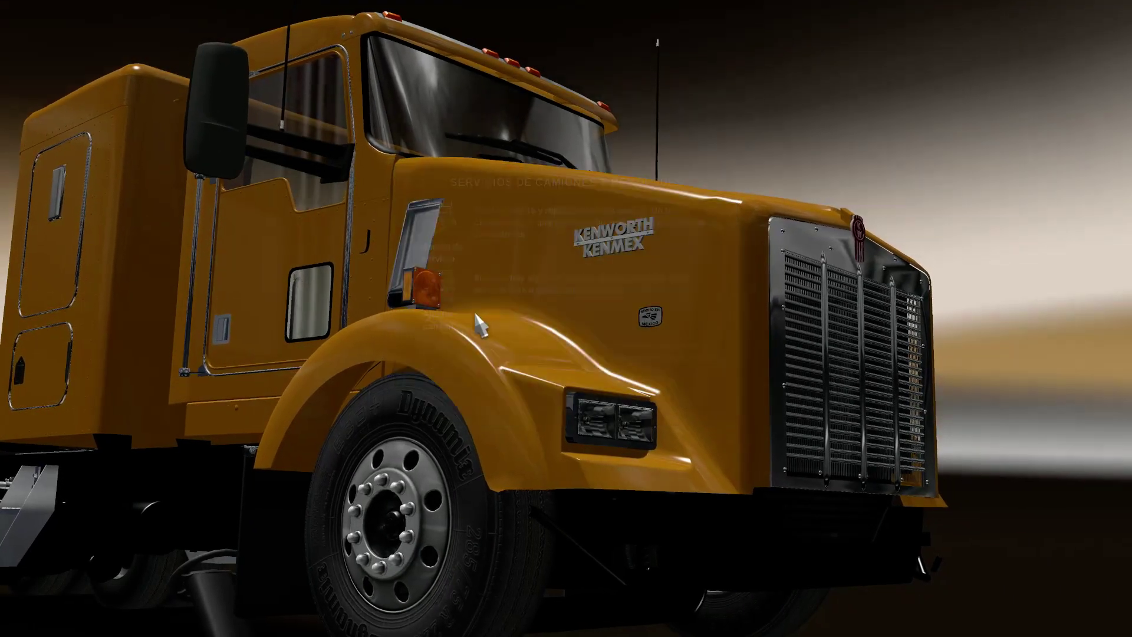
left_click(479, 324)
left_click(631, 44)
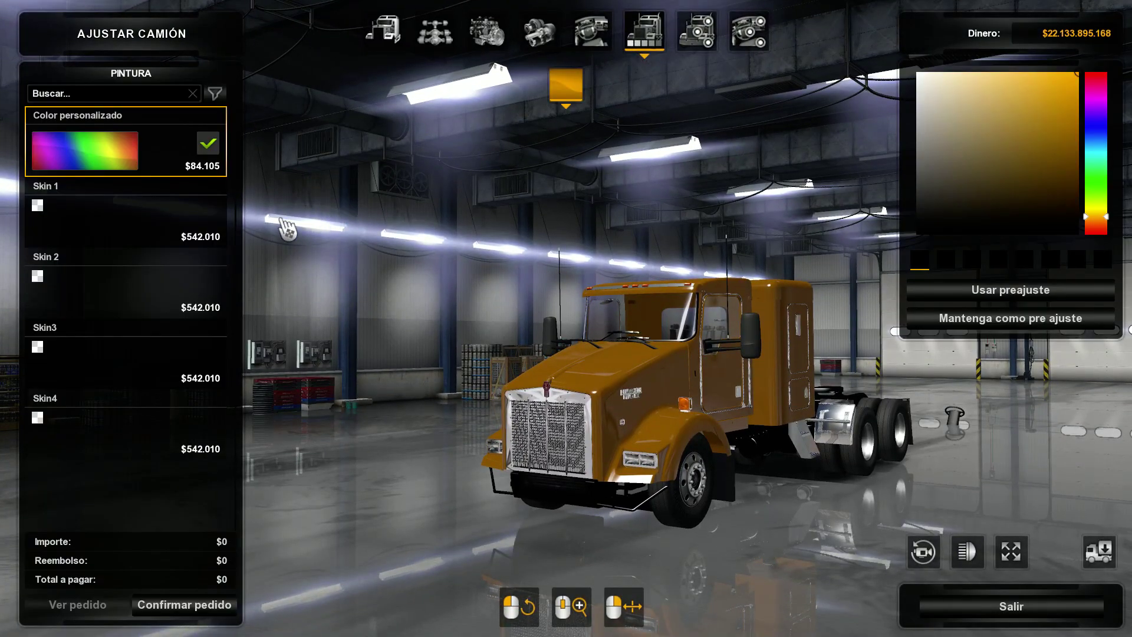
left_click(144, 230)
left_click(195, 303)
left_click(169, 436)
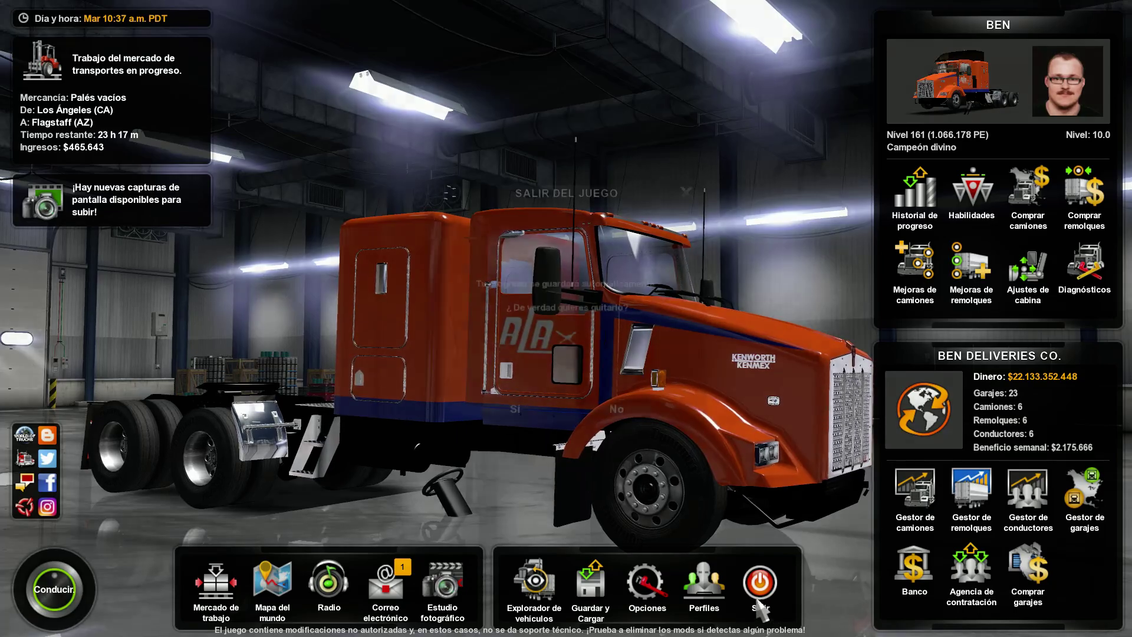
Quit American Truck Simulator and return to the camion.blend project in Blender.
left_click(762, 610)
left_click(500, 412)
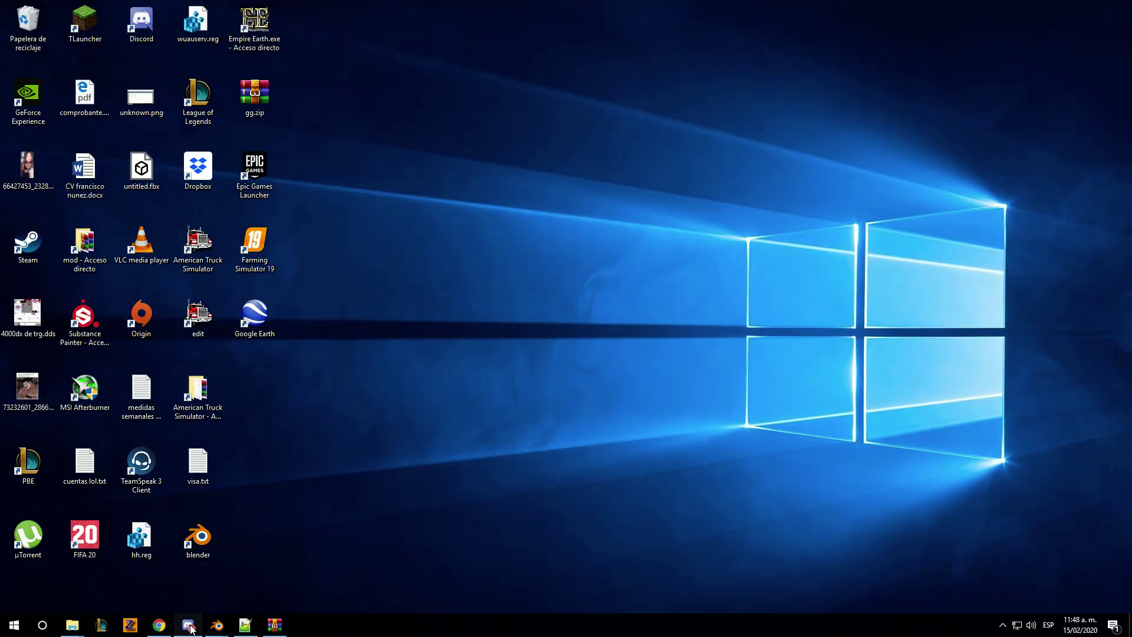
left_click(197, 587)
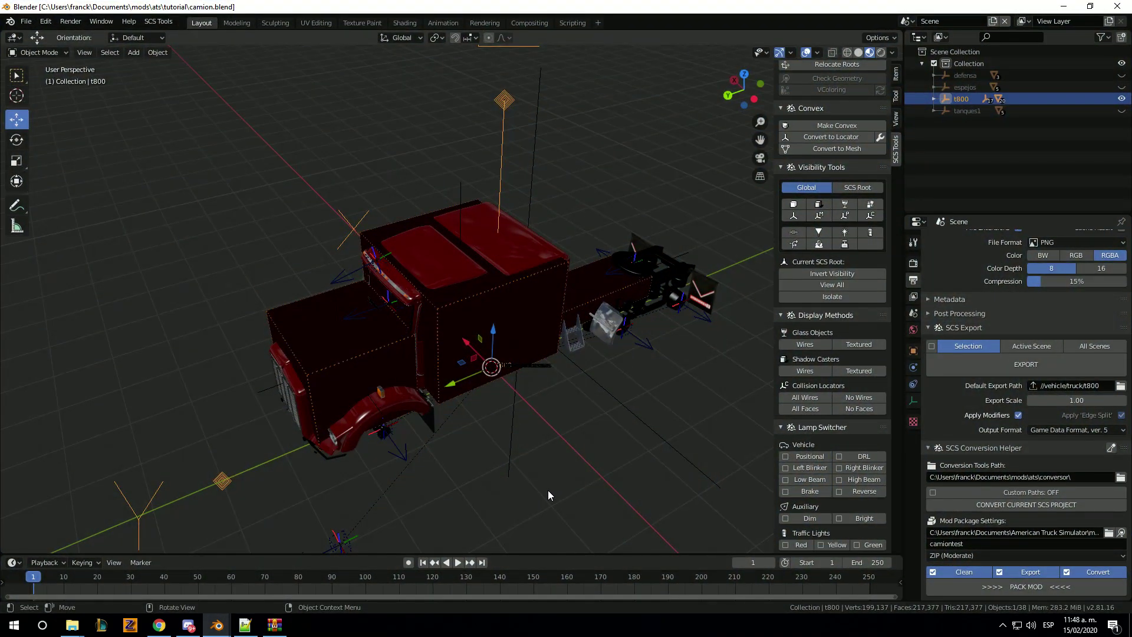